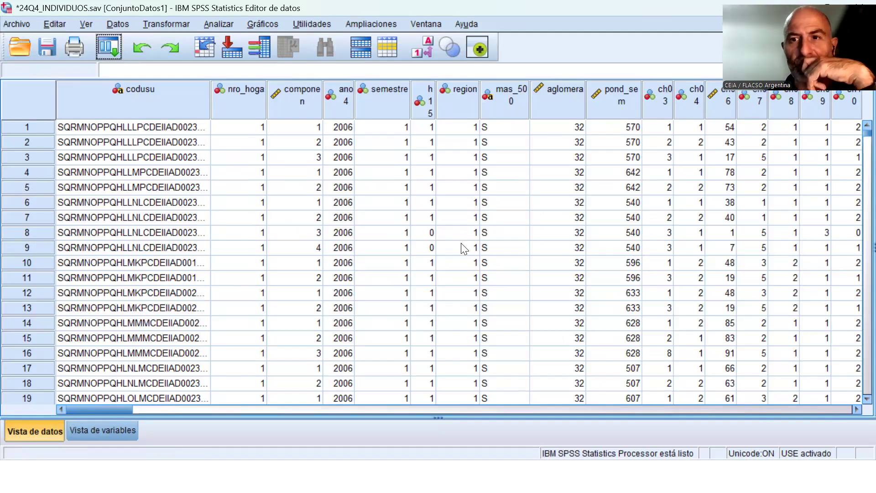
Create a new empty syntax file from the data editor.
{"action": "left_click", "coordinate": [115, 437]}
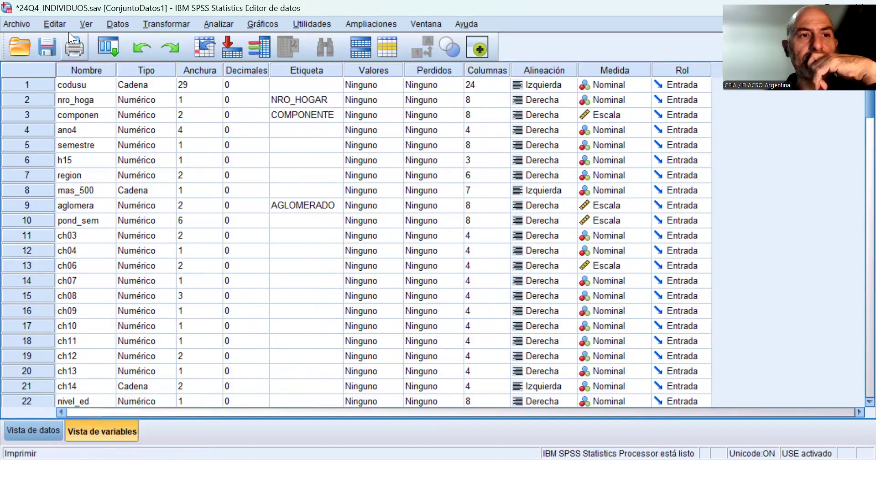
{"action": "left_click", "coordinate": [23, 26]}
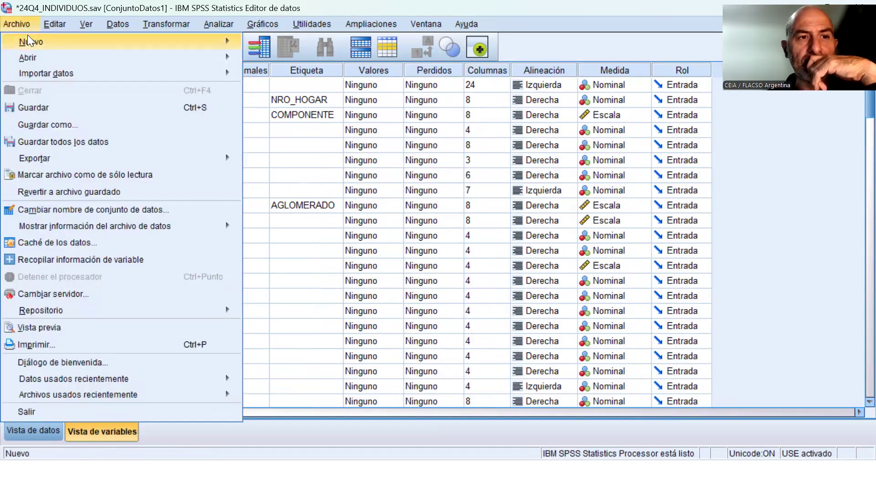
{"action": "mouse_move", "coordinate": [98, 41]}
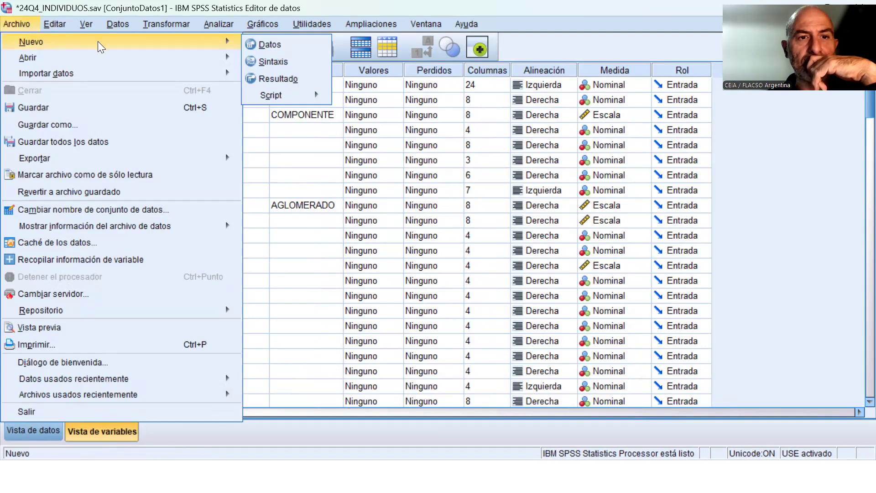
{"action": "left_click", "coordinate": [286, 57]}
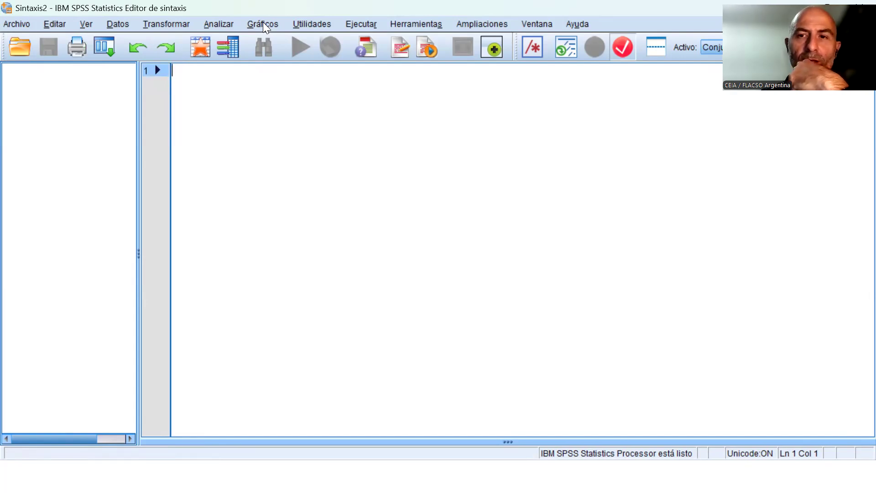
{"action": "left_click", "coordinate": [114, 26]}
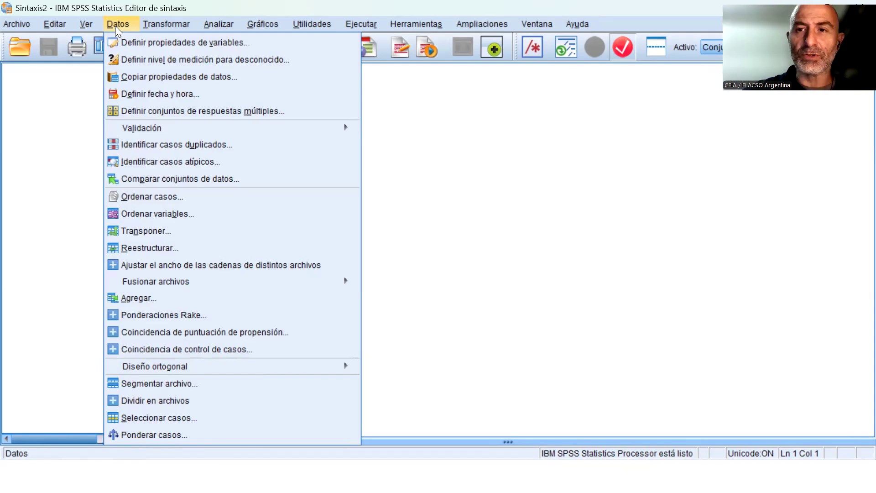
{"action": "mouse_move", "coordinate": [165, 24]}
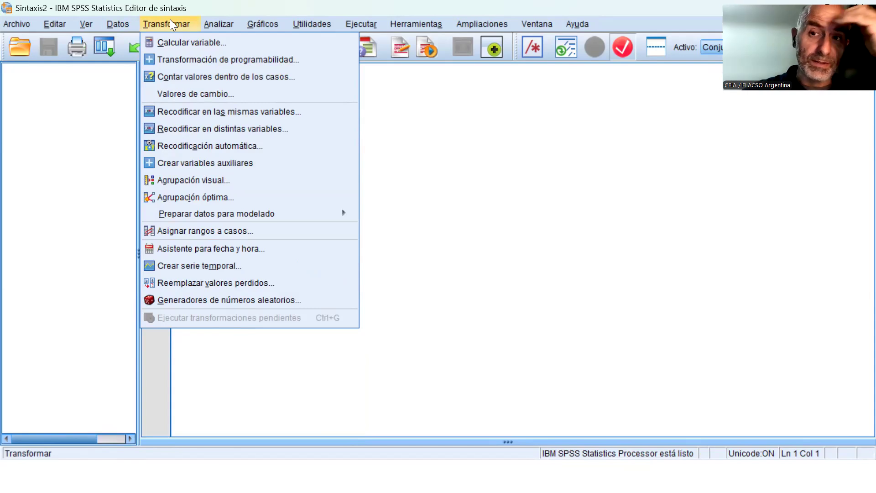
{"action": "mouse_move", "coordinate": [119, 22]}
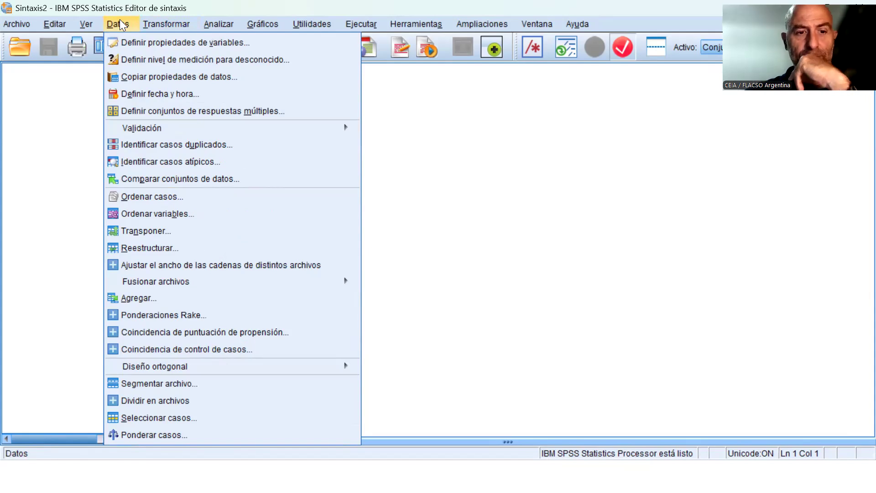
{"action": "left_click", "coordinate": [184, 417]}
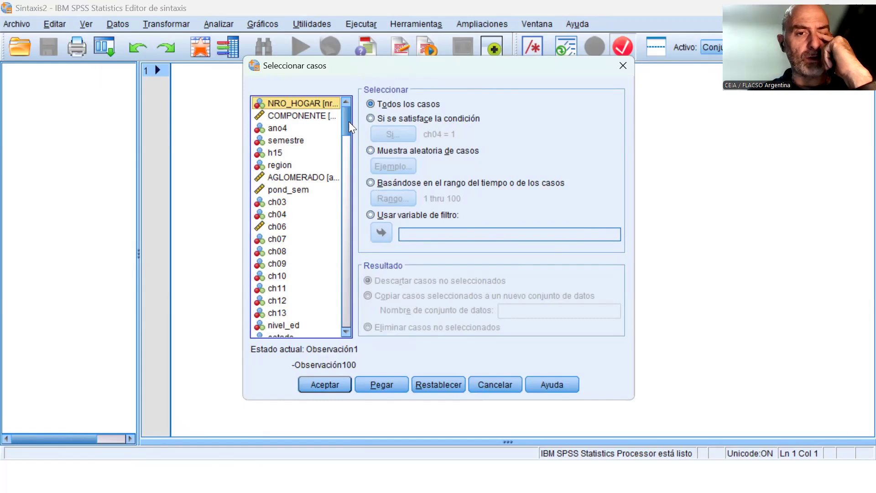
{"action": "left_click_drag", "start_coordinate": [345, 117], "coordinate": [350, 85]}
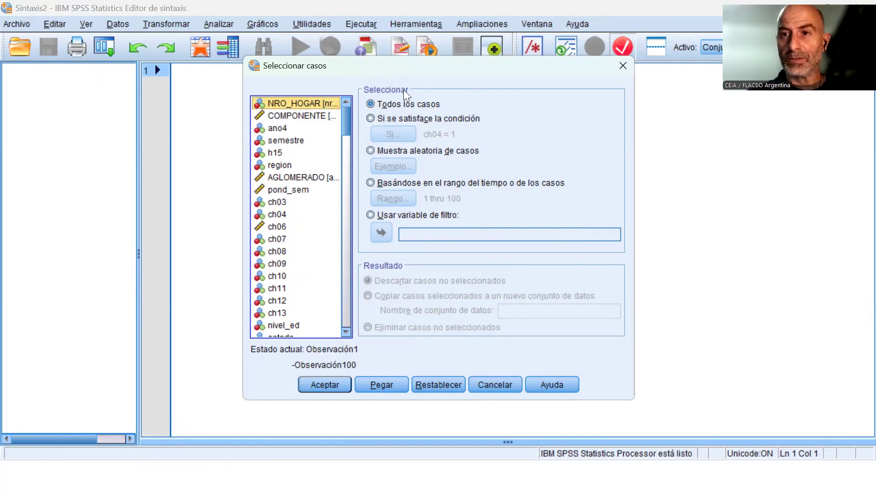
{"action": "left_click", "coordinate": [413, 118]}
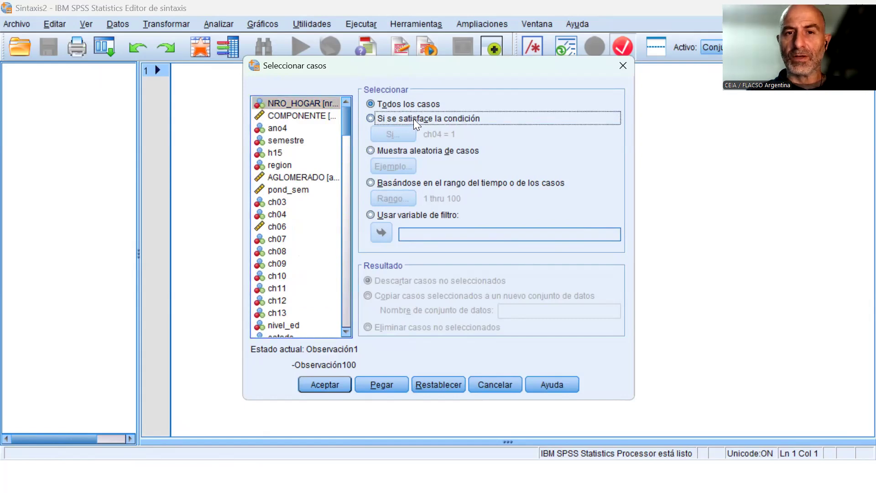
{"action": "left_click", "coordinate": [460, 384]}
{"action": "left_click", "coordinate": [384, 116]}
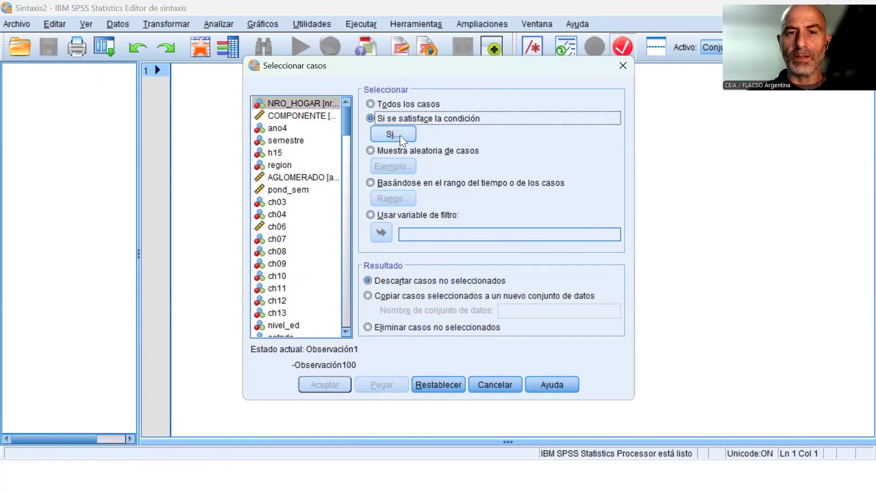
{"action": "left_click", "coordinate": [400, 135]}
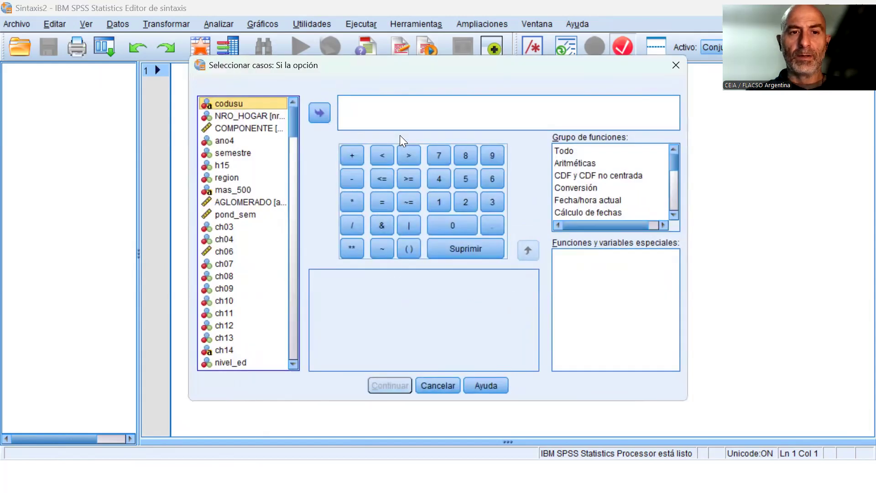
{"action": "left_click", "coordinate": [234, 254]}
{"action": "left_click", "coordinate": [226, 238]}
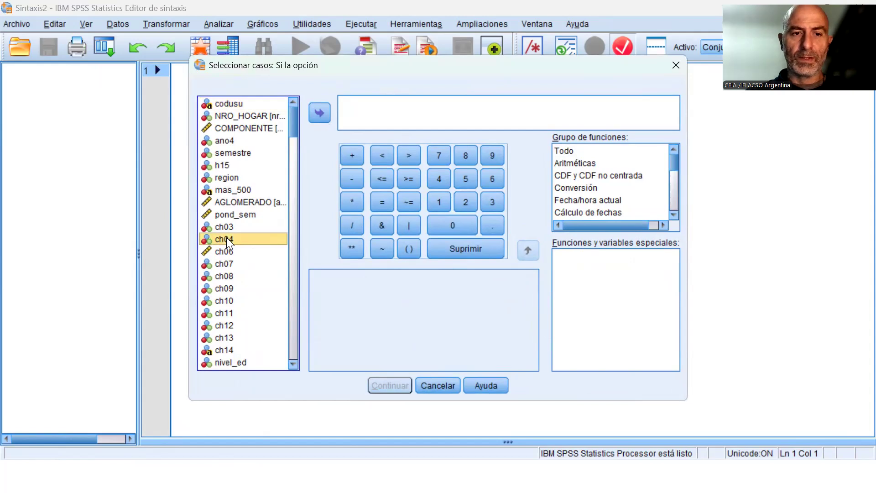
{"action": "left_click", "coordinate": [320, 113]}
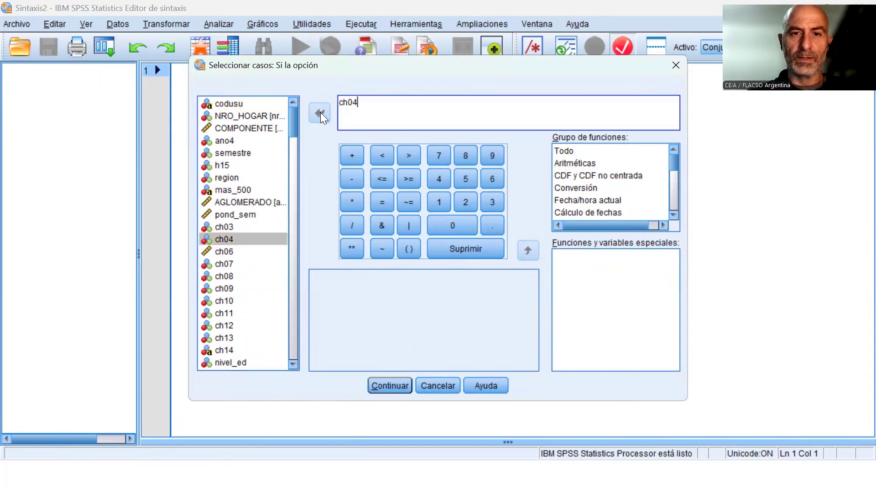
{"action": "left_click", "coordinate": [381, 203]}
{"action": "left_click", "coordinate": [438, 202]}
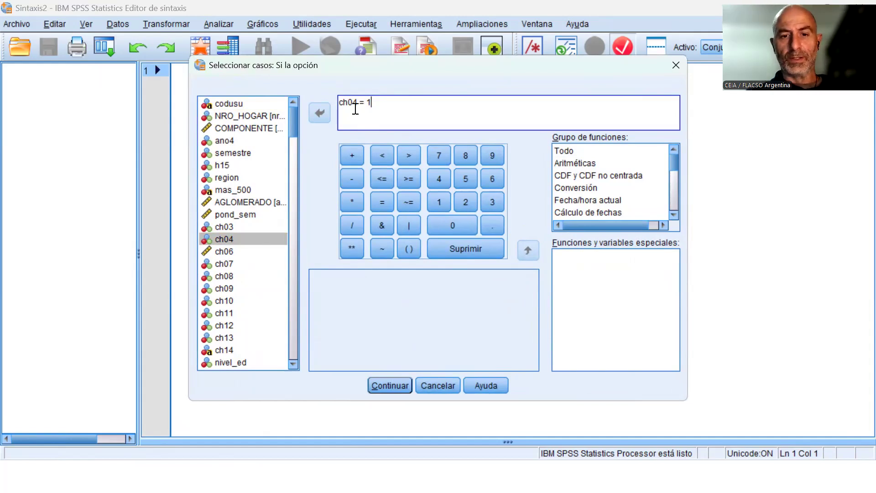
{"action": "left_click", "coordinate": [444, 387]}
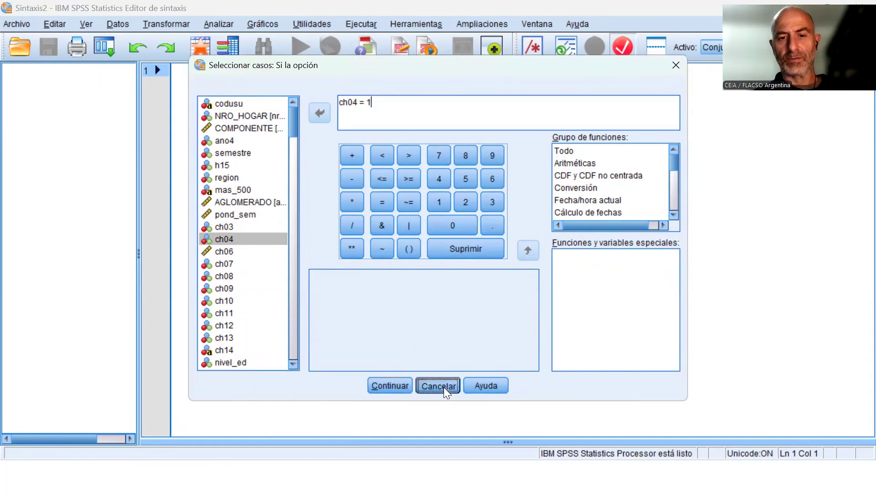
{"action": "left_click", "coordinate": [503, 377]}
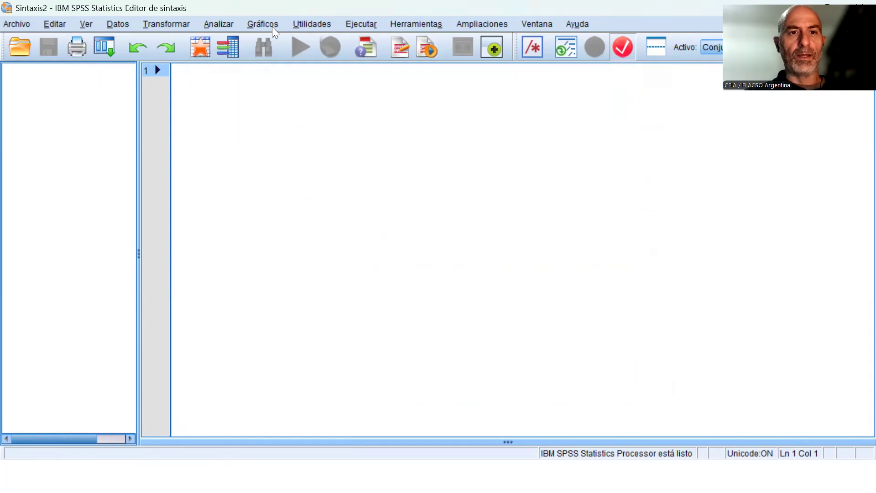
Set up a Frequencies analysis of variable ch04 with frequency tables and paste its command into the syntax file.
{"action": "left_click", "coordinate": [219, 26]}
{"action": "mouse_move", "coordinate": [267, 56]}
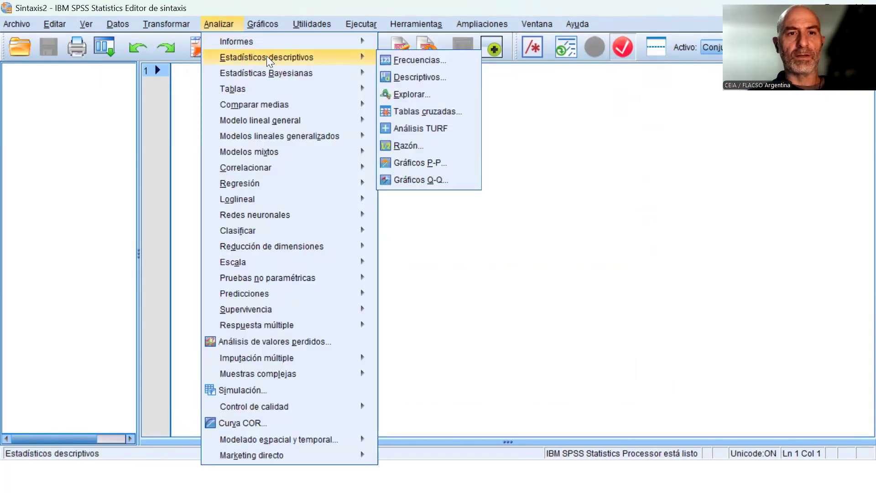
{"action": "left_click", "coordinate": [398, 60]}
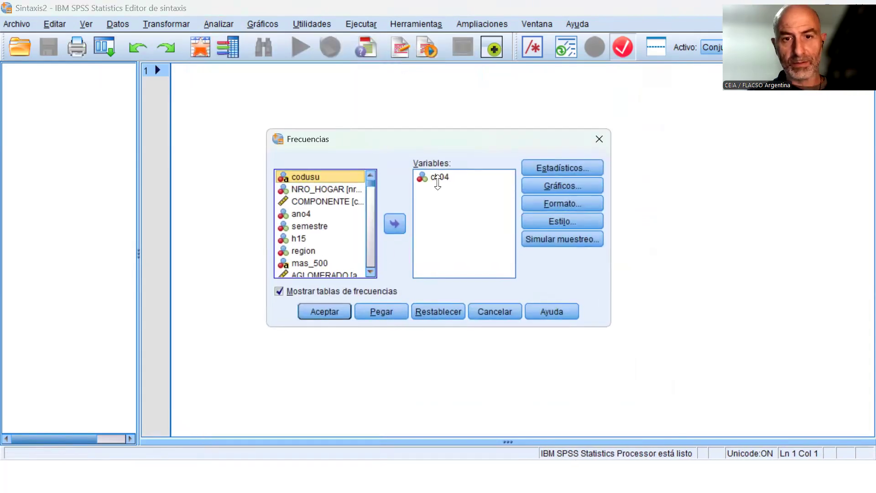
{"action": "left_click", "coordinate": [392, 314]}
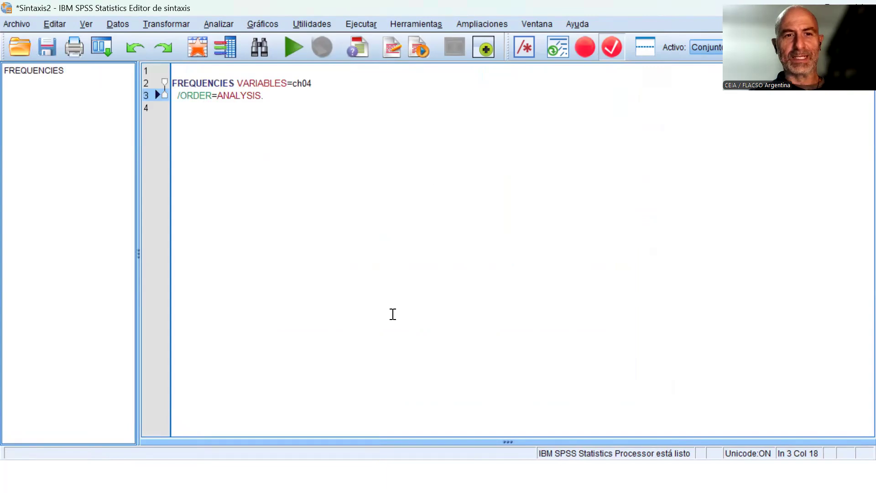
Add the comment "*** Sintaxis de la Clase 6." above the FREQUENCIES command, followed by a blank line.
{"action": "left_click", "coordinate": [223, 82]}
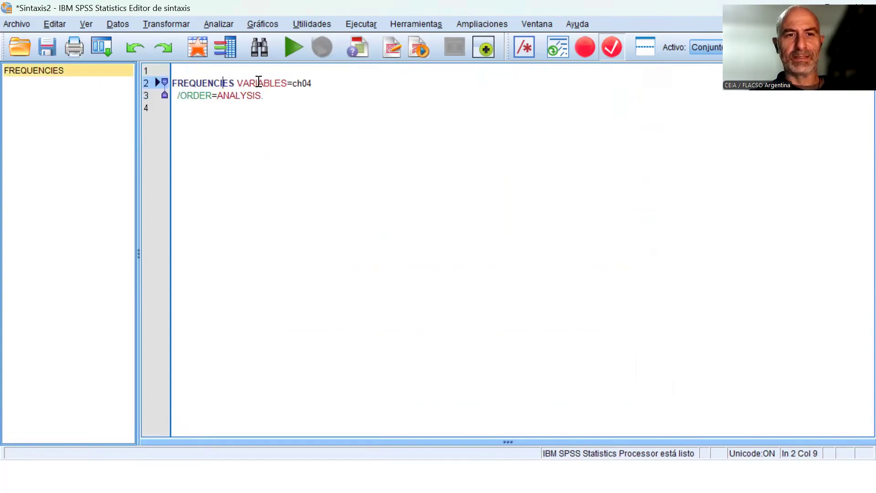
{"action": "key", "text": "Up"}
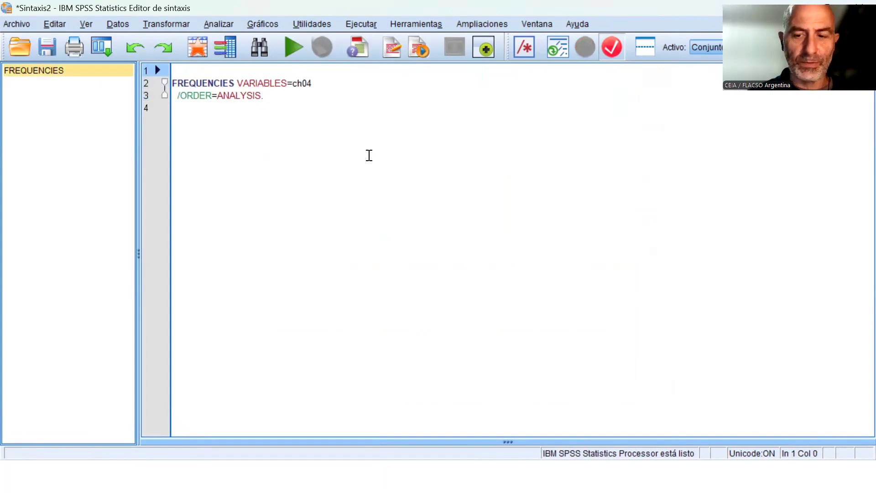
{"action": "type", "text": "***"}
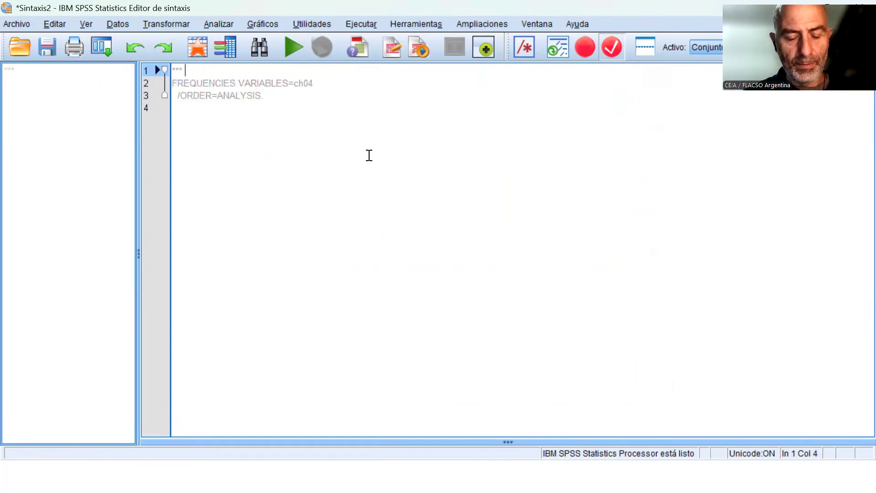
{"action": "type", "text": " Sin"}
{"action": "type", "text": "ta"}
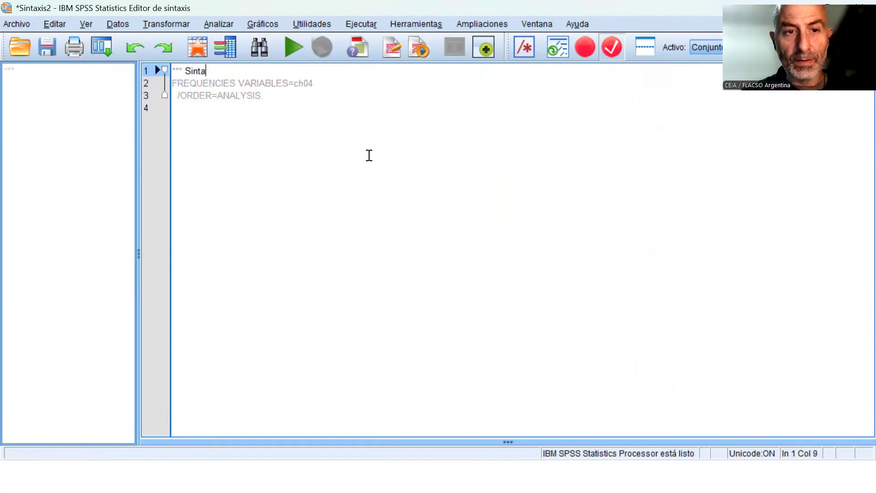
{"action": "type", "text": "xis de la Clas"}
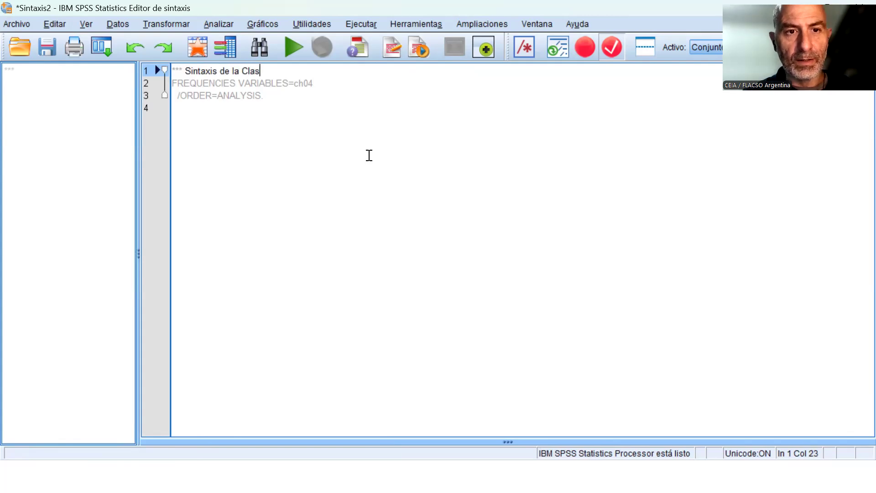
{"action": "type", "text": "e 6."}
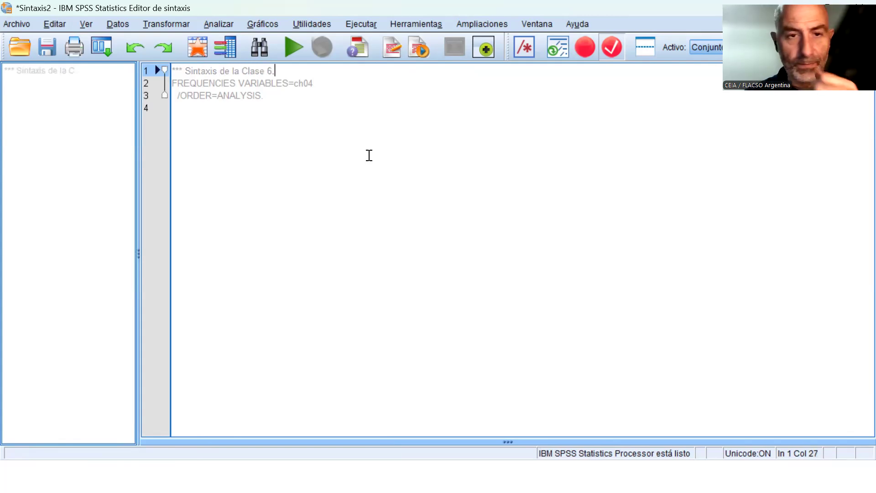
{"action": "key", "text": "Return"}
{"action": "key", "text": "Down"}
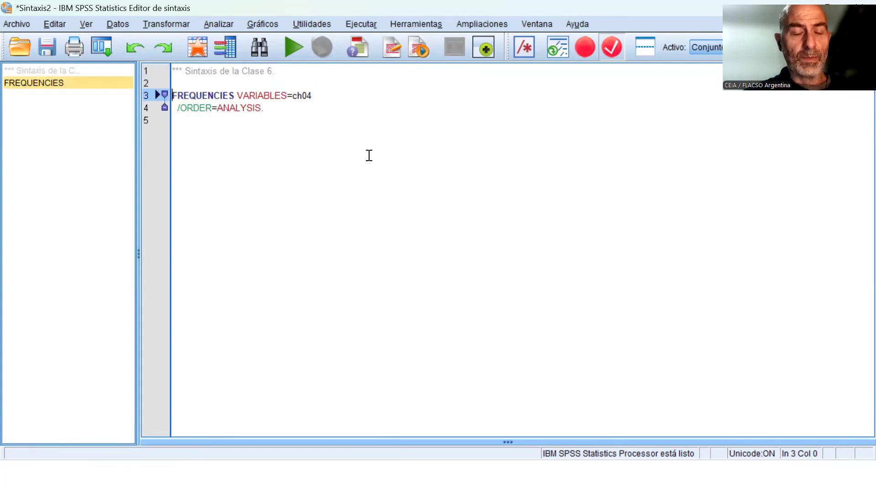
Run the FREQUENCIES command for ch04 from the syntax file and go to its output in the viewer.
{"action": "left_click", "coordinate": [292, 45]}
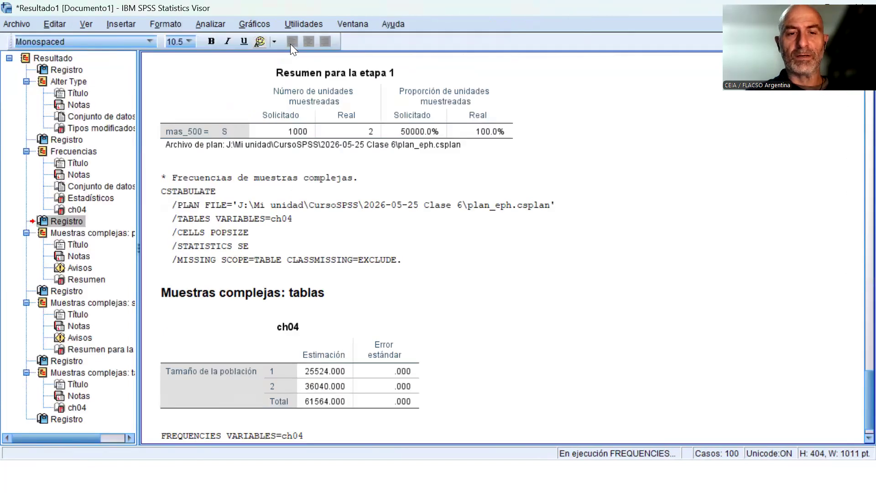
{"action": "scroll", "coordinate": [688, 340], "scroll_direction": "down", "scroll_amount": 11}
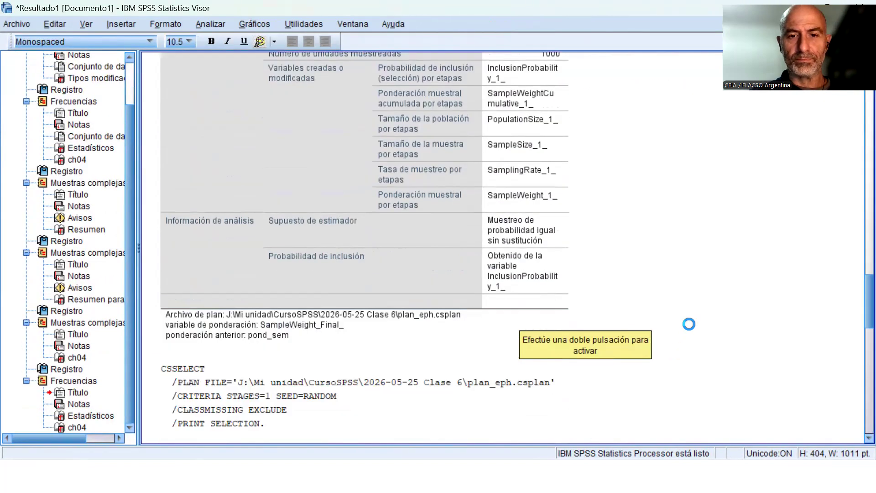
{"action": "scroll", "coordinate": [540, 283], "scroll_direction": "down", "scroll_amount": 4}
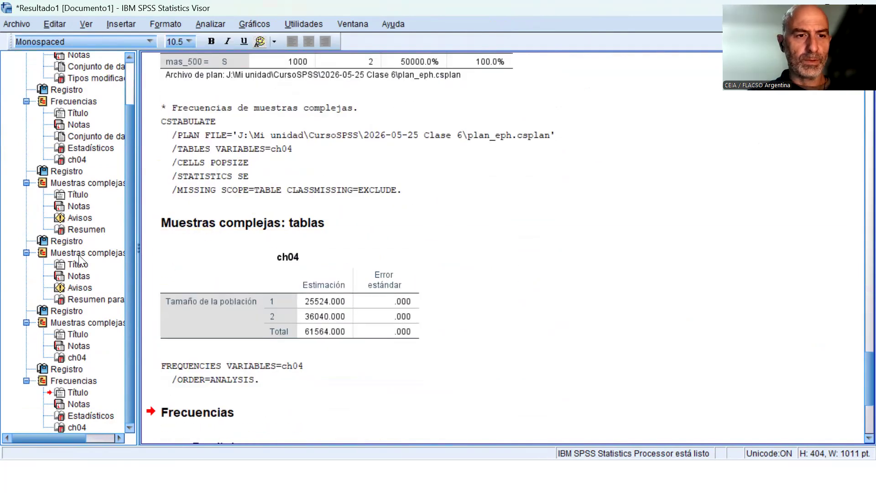
Delete all existing items from the output document.
{"action": "left_click", "coordinate": [81, 253]}
{"action": "key", "text": "ctrl+a"}
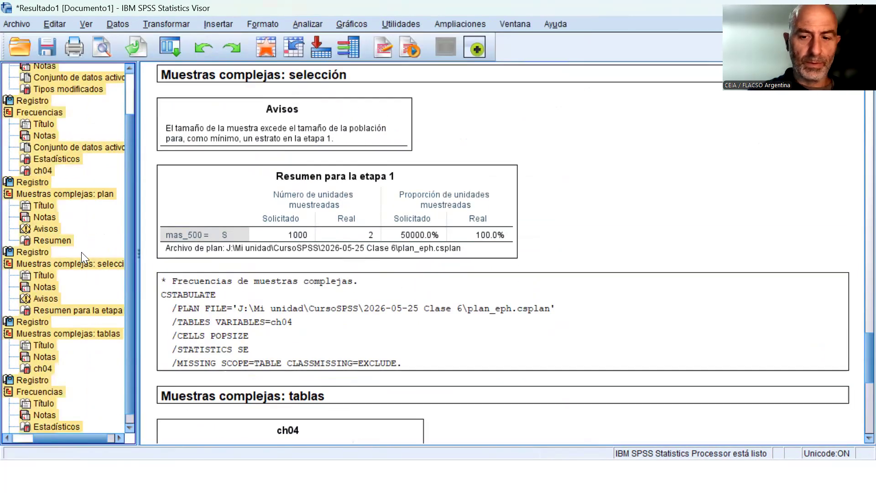
{"action": "key", "text": "Delete"}
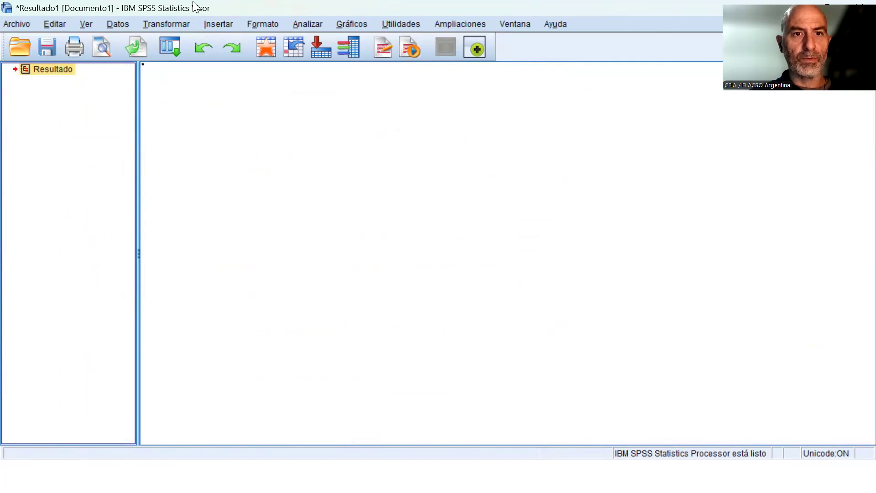
Run the Frequencies analysis for variable ch04 directly from its dialog, with frequency tables shown.
{"action": "left_click", "coordinate": [316, 26]}
{"action": "mouse_move", "coordinate": [345, 60]}
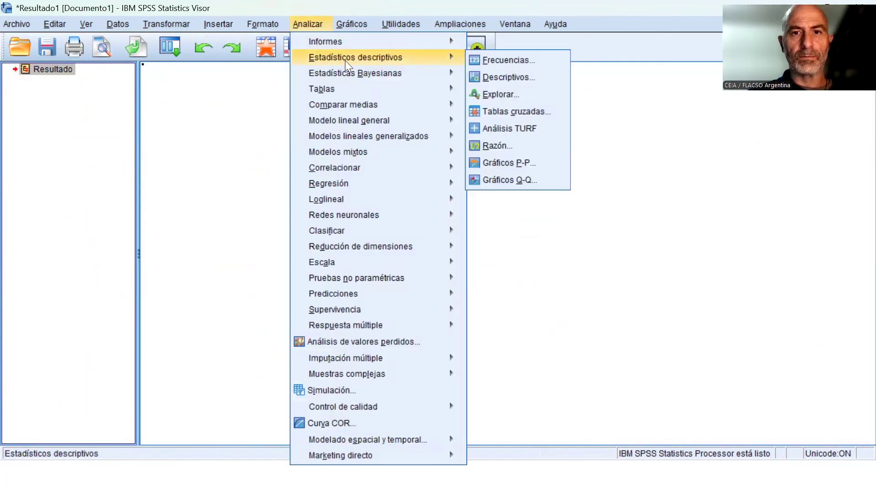
{"action": "left_click", "coordinate": [500, 53]}
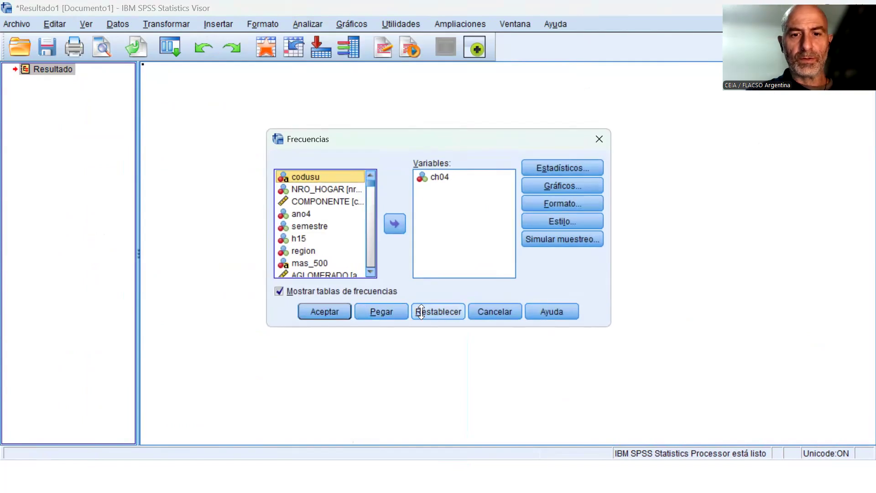
{"action": "left_click", "coordinate": [325, 311]}
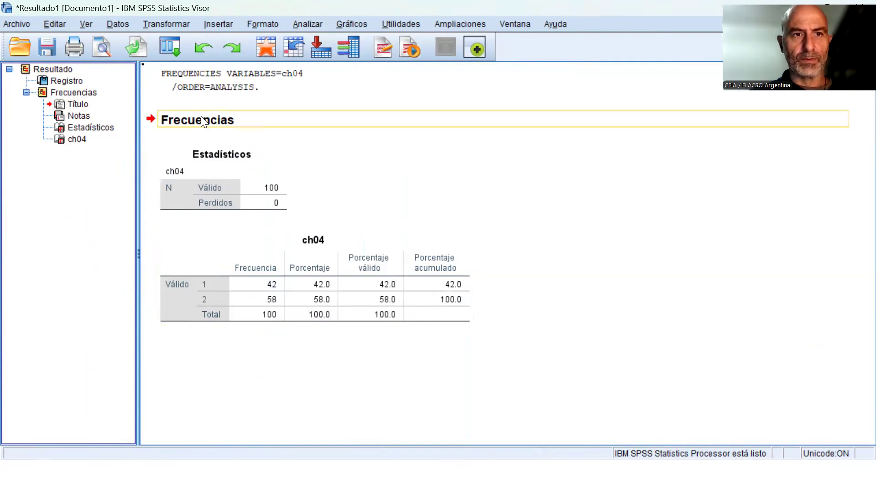
Switch to the data editor window of the dataset 24Q4_INDIVIDUOS-clase 5.sav.
{"action": "left_click", "coordinate": [516, 24]}
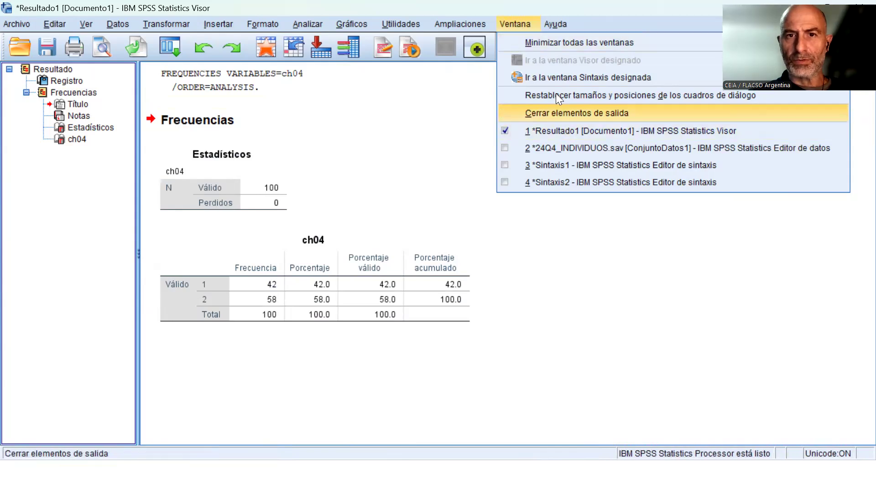
{"action": "key", "text": "alt+Tab"}
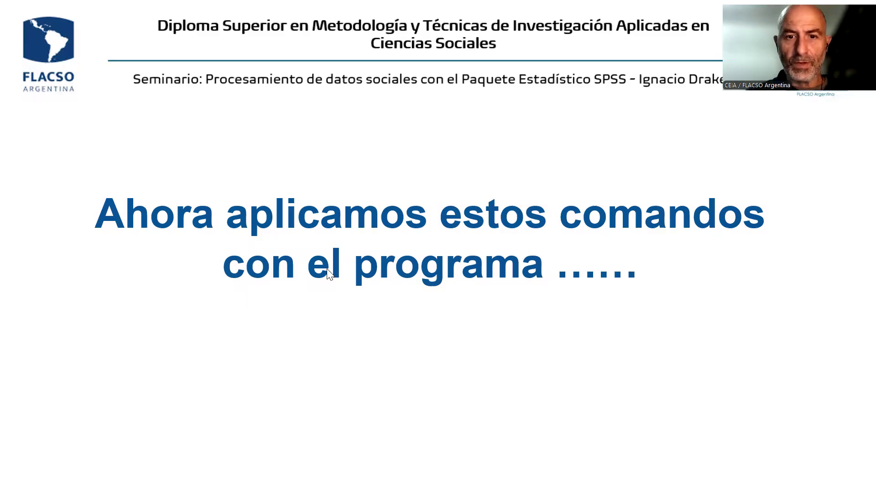
{"action": "key", "text": "alt+Tab"}
{"action": "key", "text": "alt+Tab"}
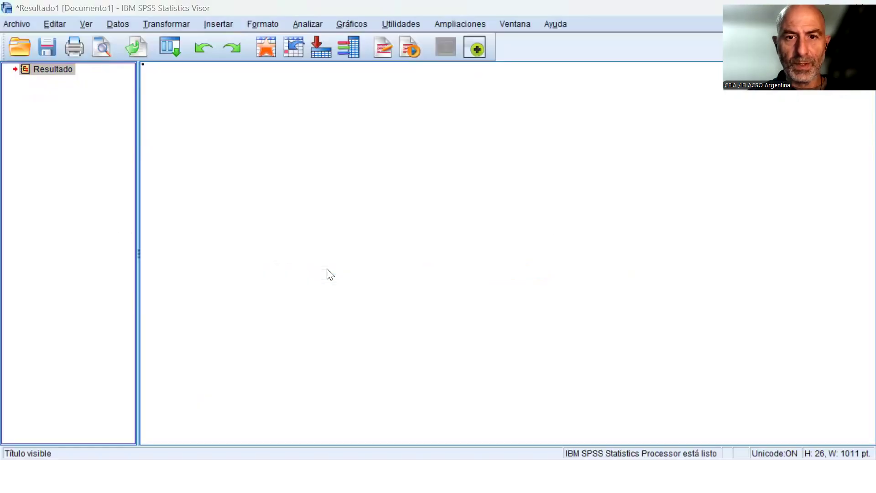
{"action": "key", "text": "alt+Tab"}
{"action": "key", "text": "alt+Tab"}
{"action": "key", "text": "alt+Tab"}
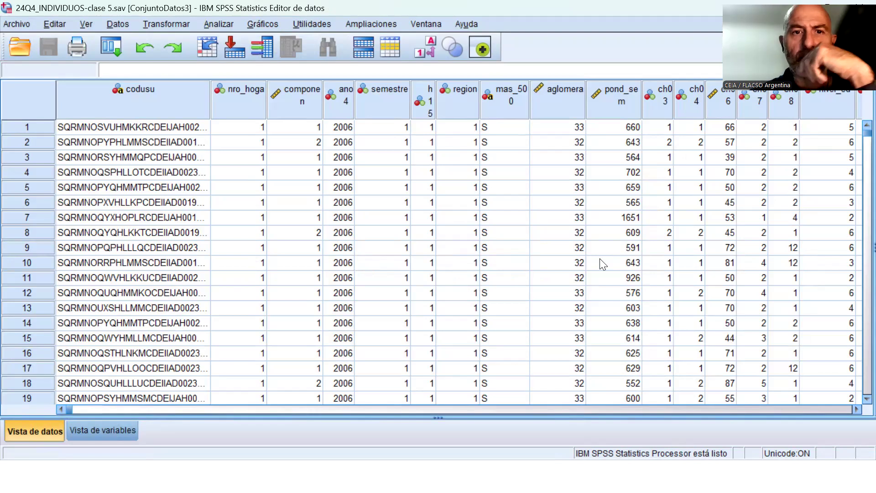
Run a Frequencies analysis of ch04 on the 24Q4_INDIVIDUOS-clase 5.sav dataset, with frequency tables shown.
{"action": "left_click", "coordinate": [225, 24]}
{"action": "mouse_move", "coordinate": [342, 60]}
{"action": "left_click", "coordinate": [391, 55]}
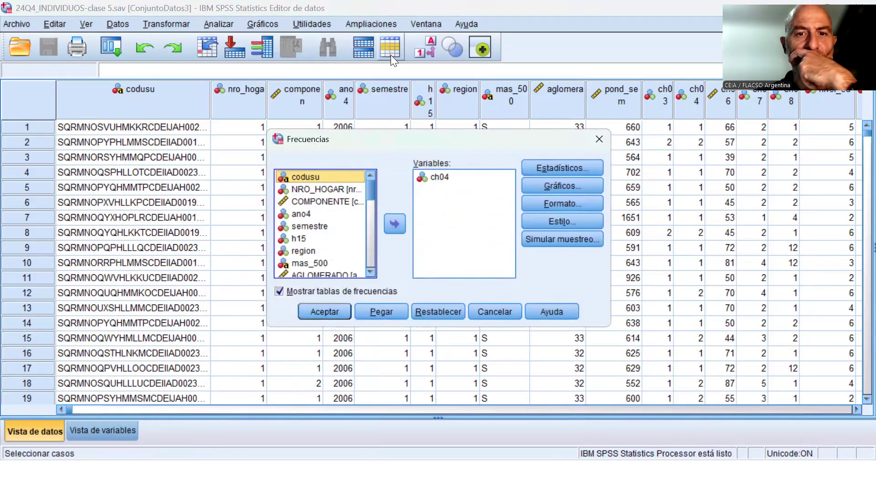
{"action": "left_click", "coordinate": [320, 311]}
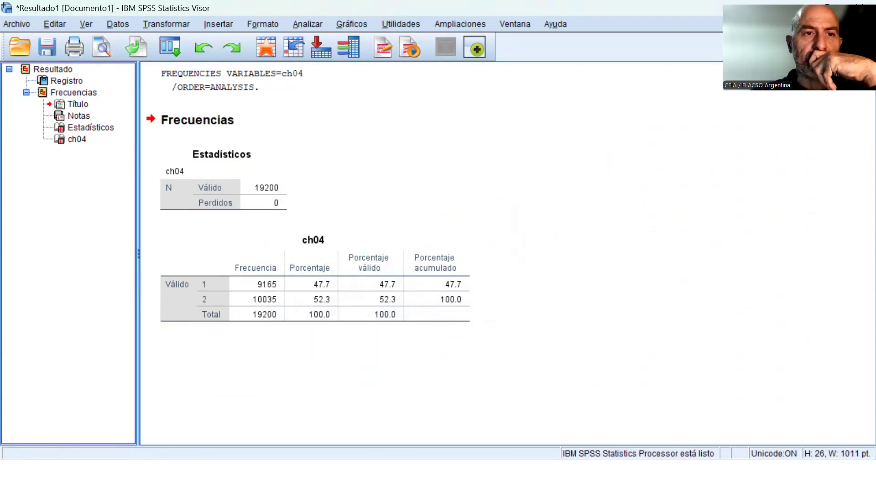
{"action": "left_click", "coordinate": [120, 24]}
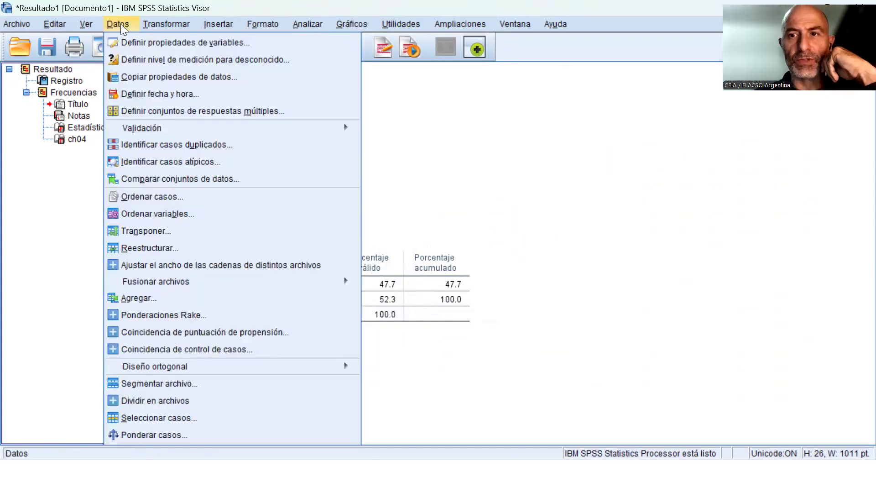
{"action": "left_click", "coordinate": [161, 418]}
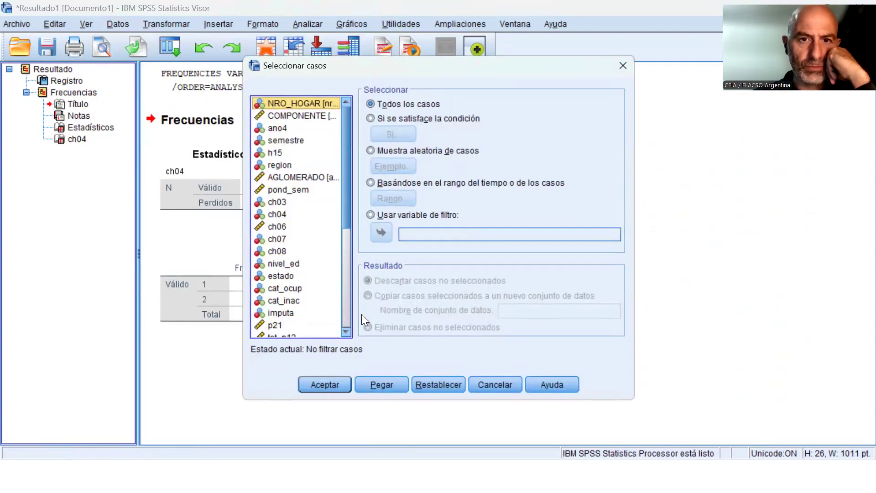
{"action": "left_click", "coordinate": [429, 118]}
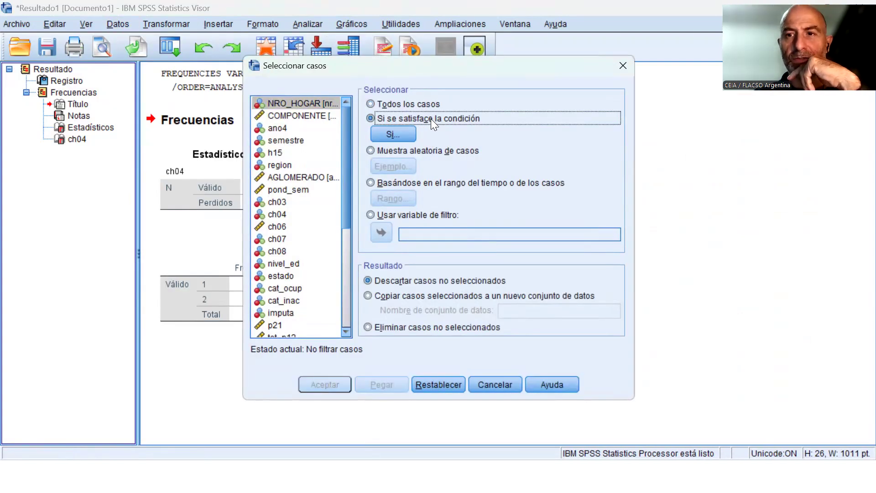
{"action": "left_click", "coordinate": [504, 383]}
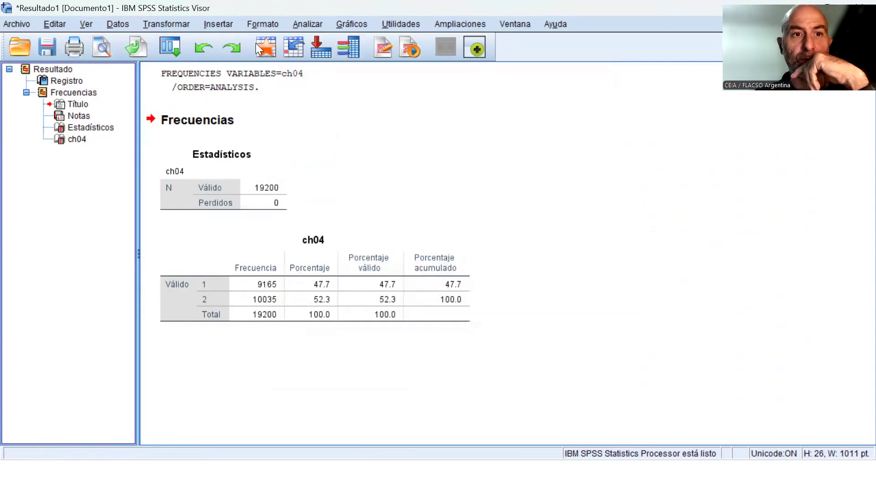
{"action": "left_click", "coordinate": [171, 20]}
{"action": "left_click", "coordinate": [187, 42]}
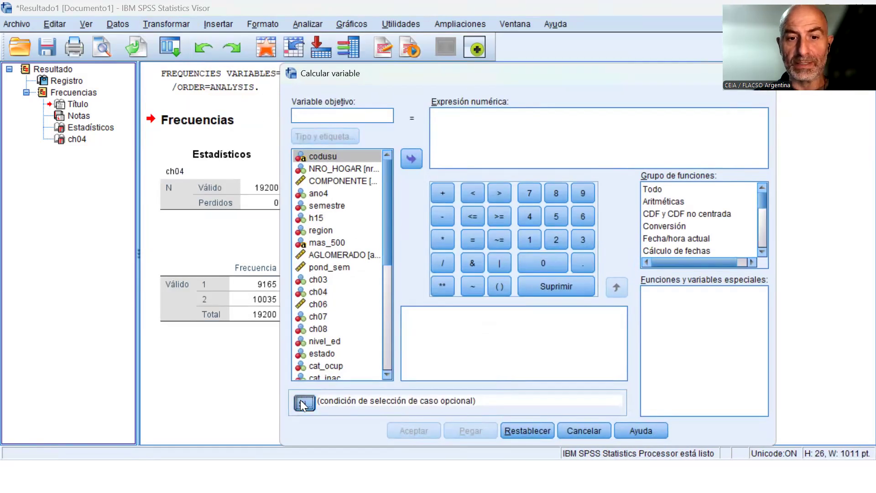
{"action": "left_click", "coordinate": [303, 402]}
{"action": "left_click", "coordinate": [398, 60]}
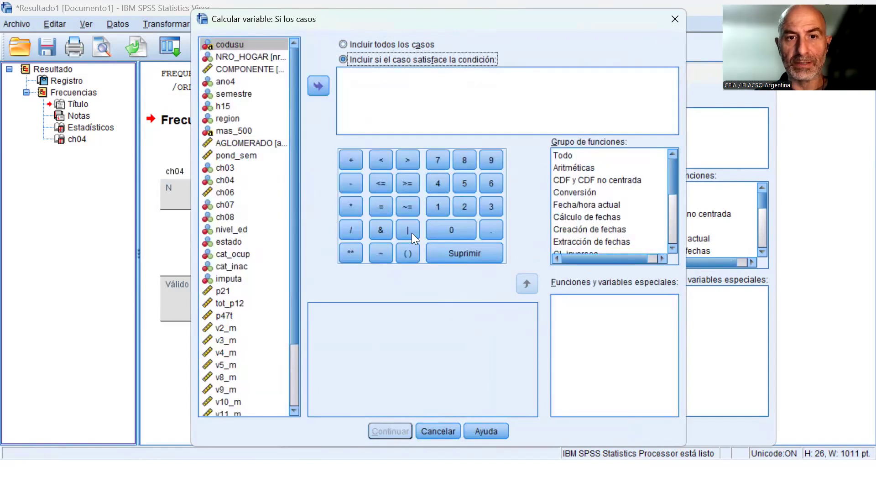
{"action": "left_click", "coordinate": [439, 430]}
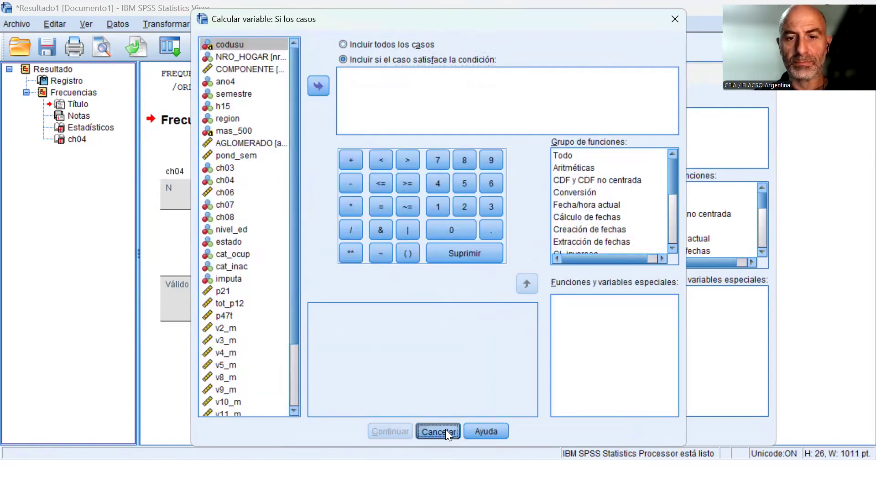
{"action": "left_click", "coordinate": [582, 431]}
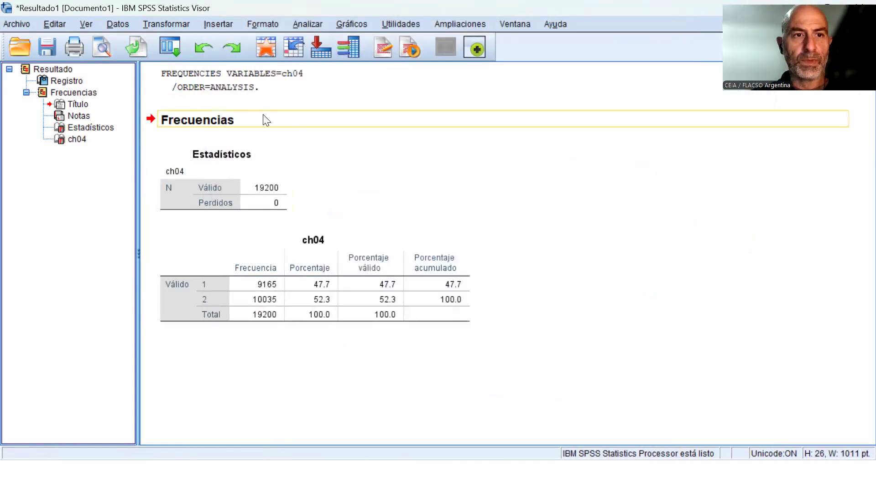
Choose to select cases that satisfy a condition, discarding unselected cases, and open the condition for editing.
{"action": "left_click", "coordinate": [122, 25]}
{"action": "left_click", "coordinate": [198, 415]}
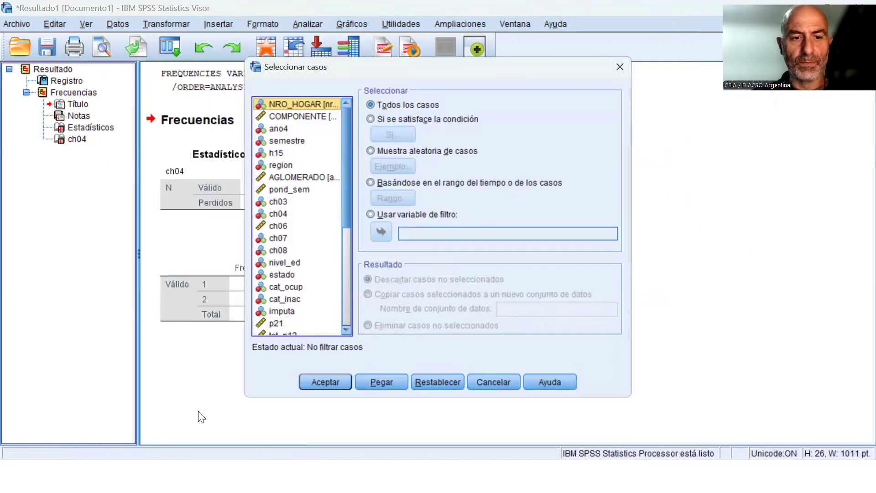
{"action": "left_click", "coordinate": [449, 123]}
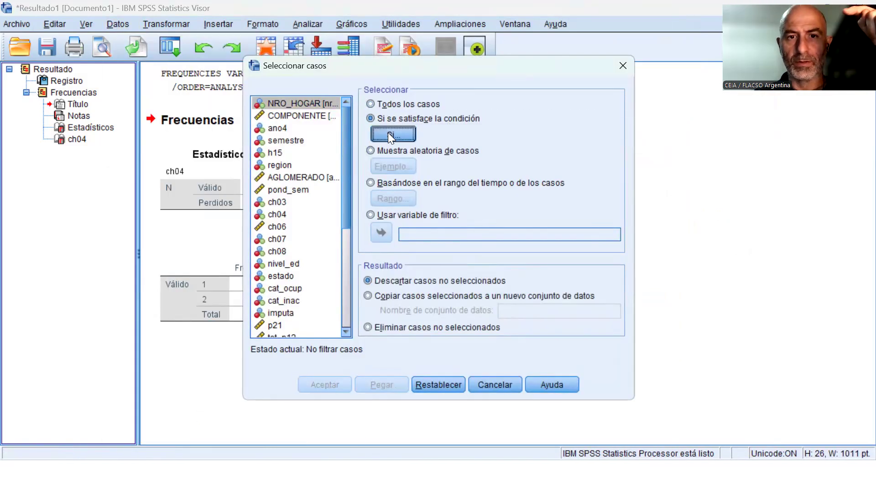
{"action": "left_click", "coordinate": [388, 133]}
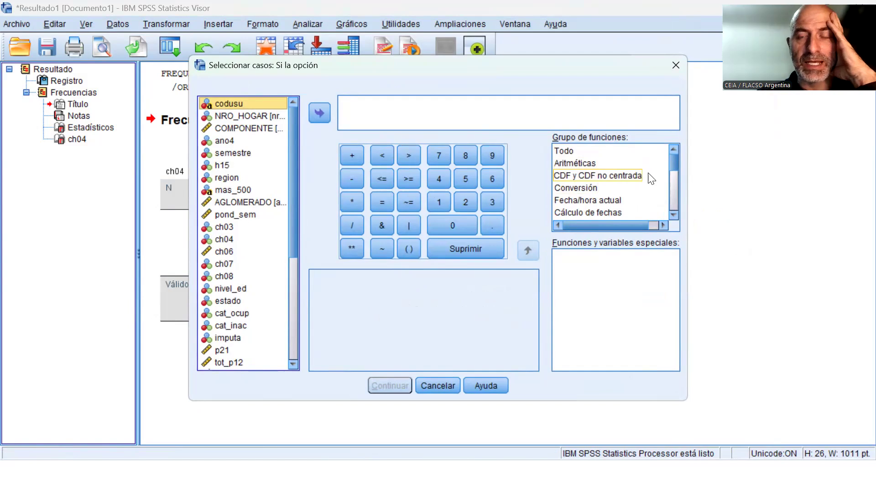
{"action": "mouse_move", "coordinate": [673, 163]}
{"action": "left_mouse_down"}
{"action": "mouse_move", "coordinate": [673, 212]}
{"action": "mouse_move", "coordinate": [674, 155]}
{"action": "left_mouse_up"}
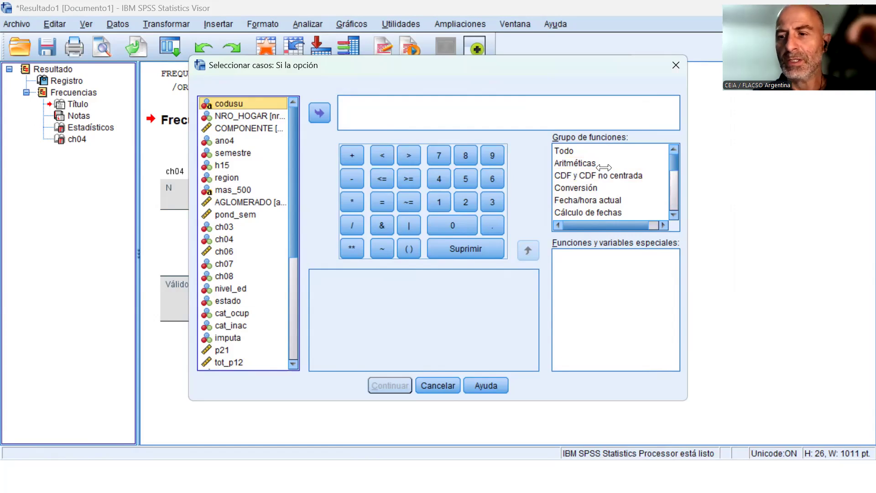
{"action": "left_click", "coordinate": [603, 168]}
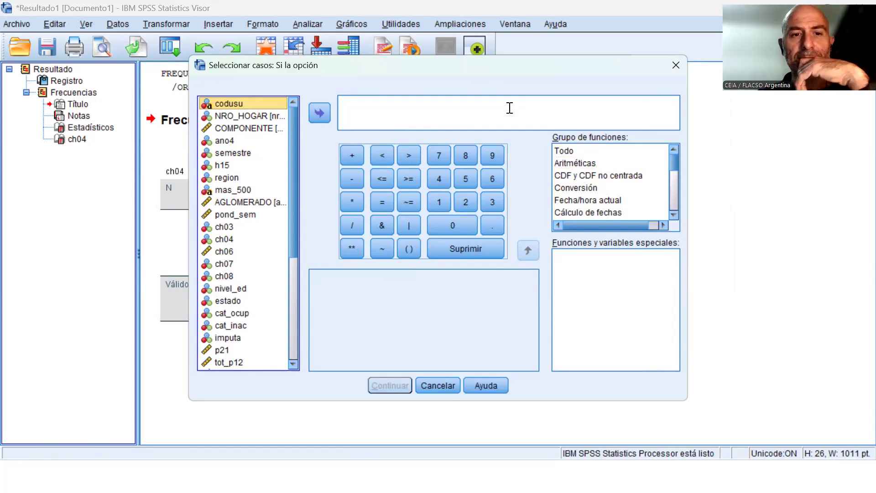
{"action": "left_click", "coordinate": [224, 240]}
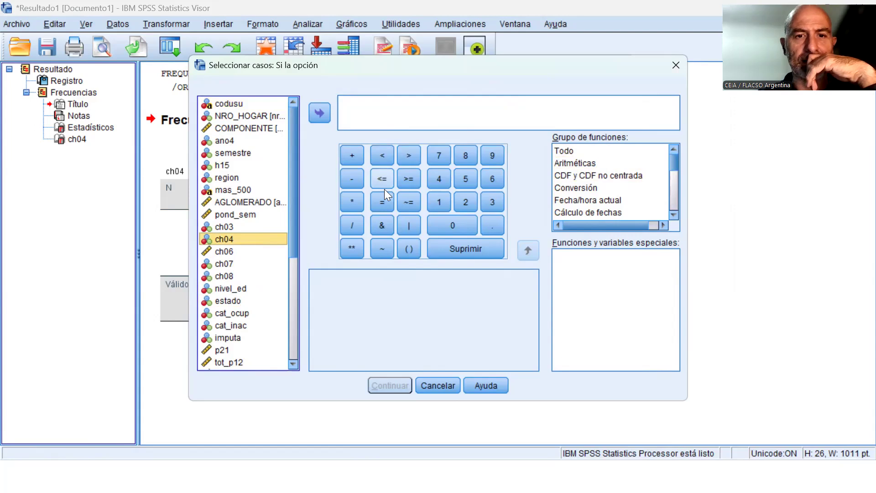
{"action": "left_click", "coordinate": [383, 202]}
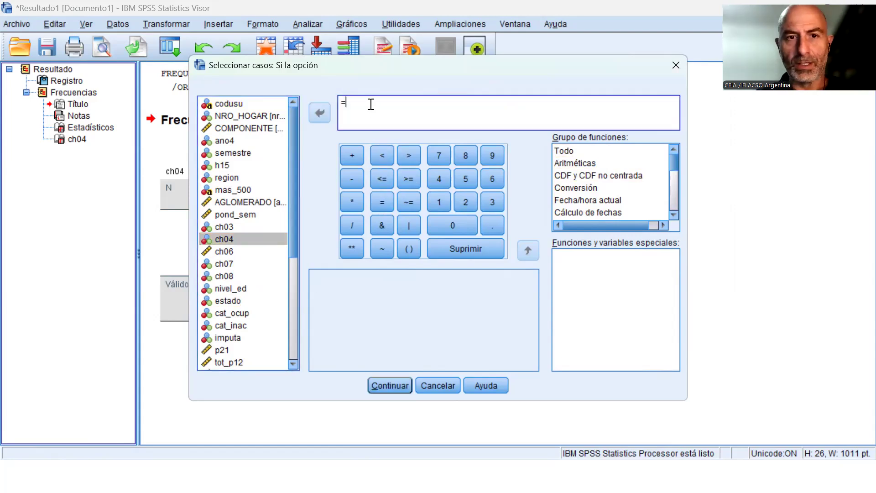
{"action": "key", "text": "BackSpace"}
{"action": "left_click", "coordinate": [223, 251]}
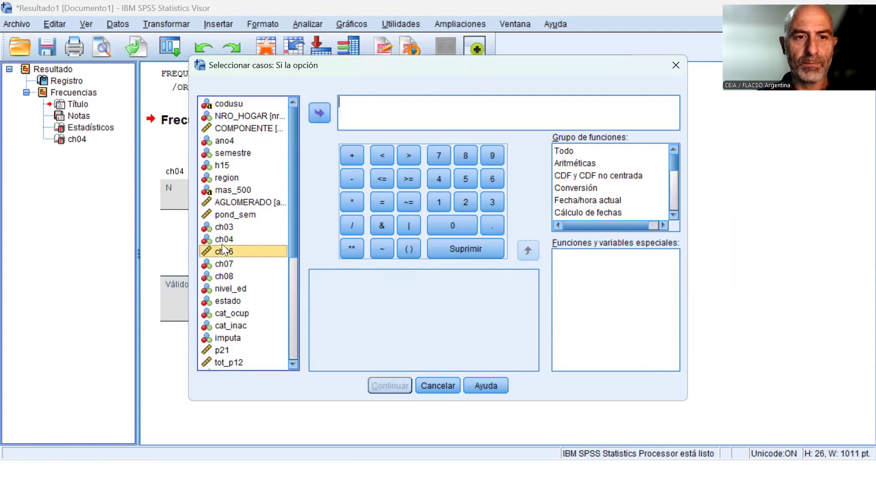
{"action": "left_click", "coordinate": [322, 114]}
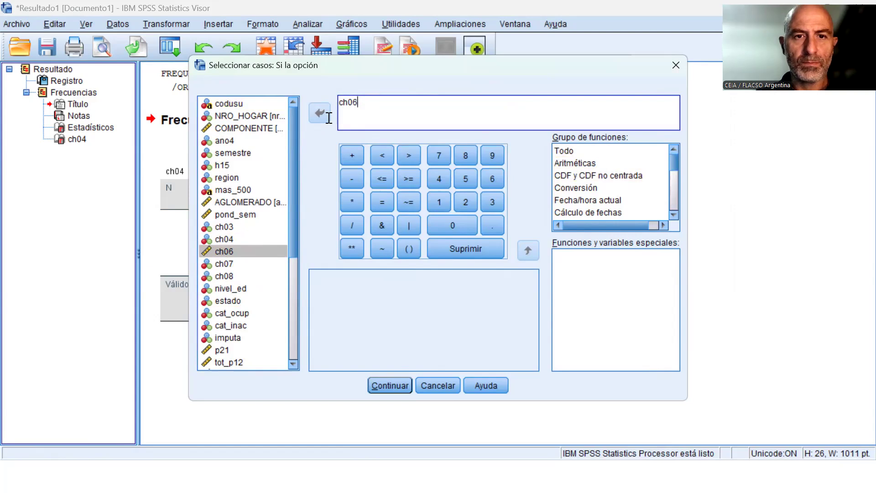
{"action": "double_click", "coordinate": [332, 103]}
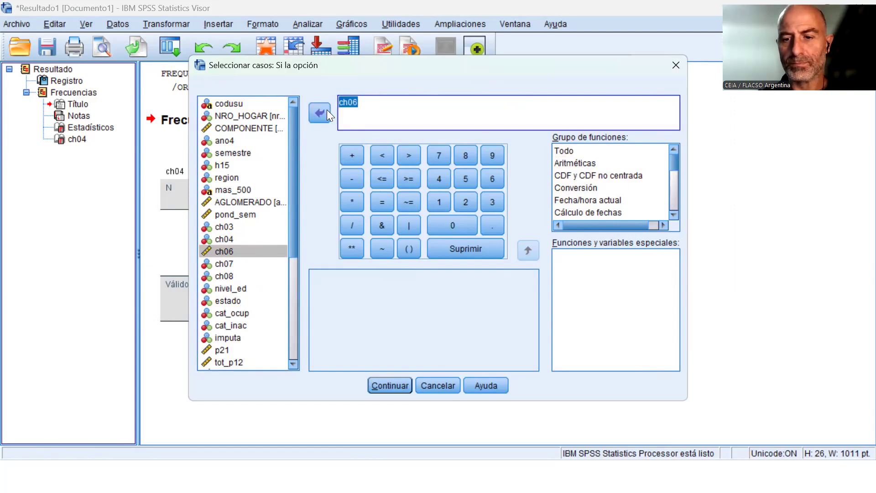
{"action": "key", "text": "BackSpace"}
Set the case selection condition to ch04 = 2, paste the command as syntax and go to the Sintaxis2 file.
{"action": "double_click", "coordinate": [229, 239]}
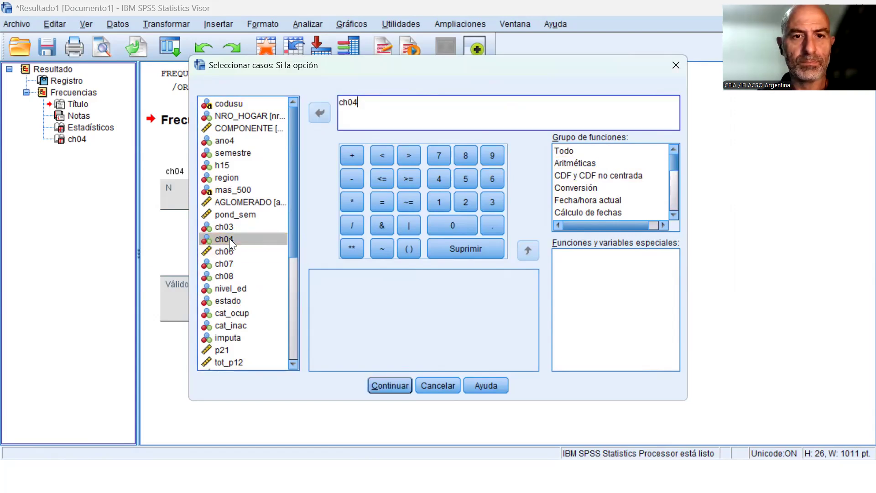
{"action": "left_click", "coordinate": [375, 203]}
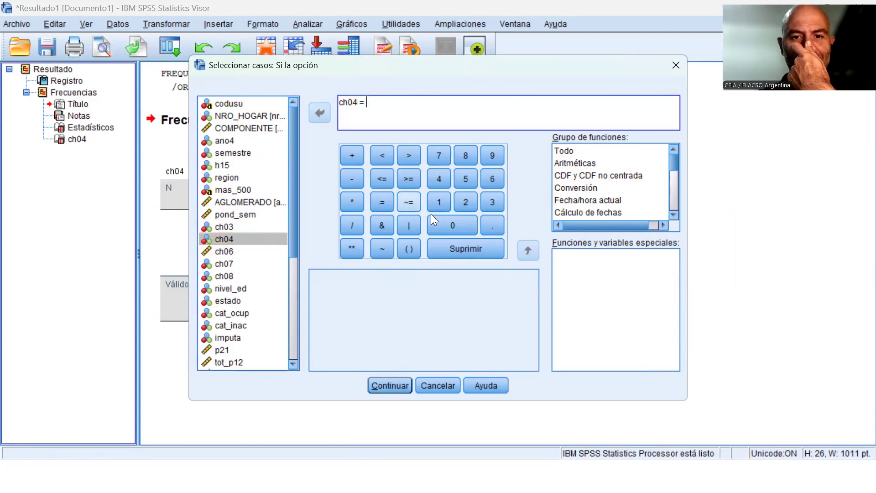
{"action": "left_click", "coordinate": [469, 199]}
{"action": "left_click", "coordinate": [390, 385]}
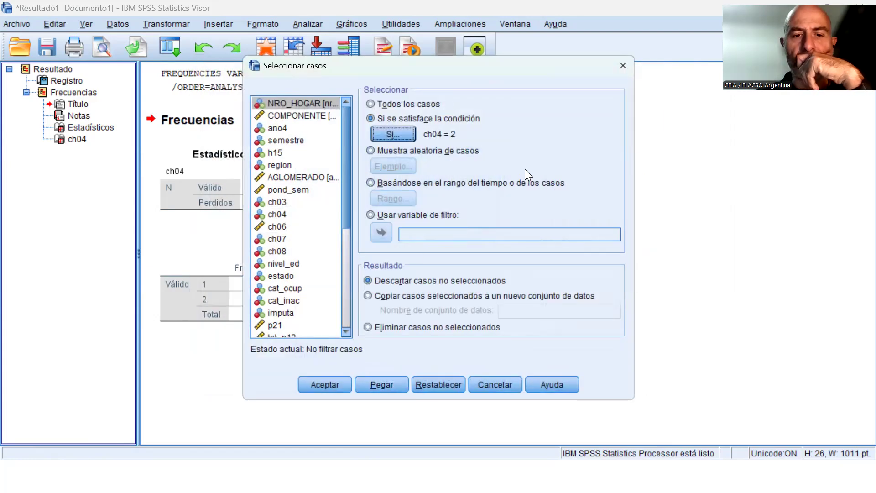
{"action": "left_click", "coordinate": [379, 383]}
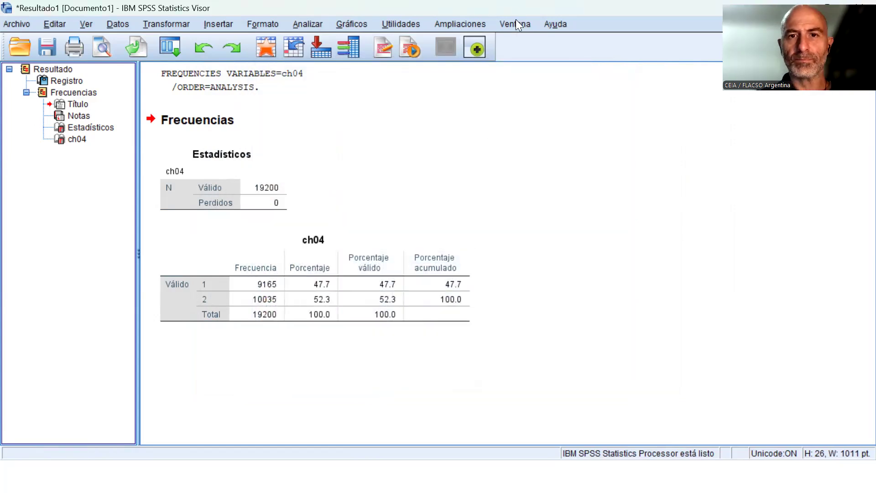
{"action": "left_click", "coordinate": [517, 24]}
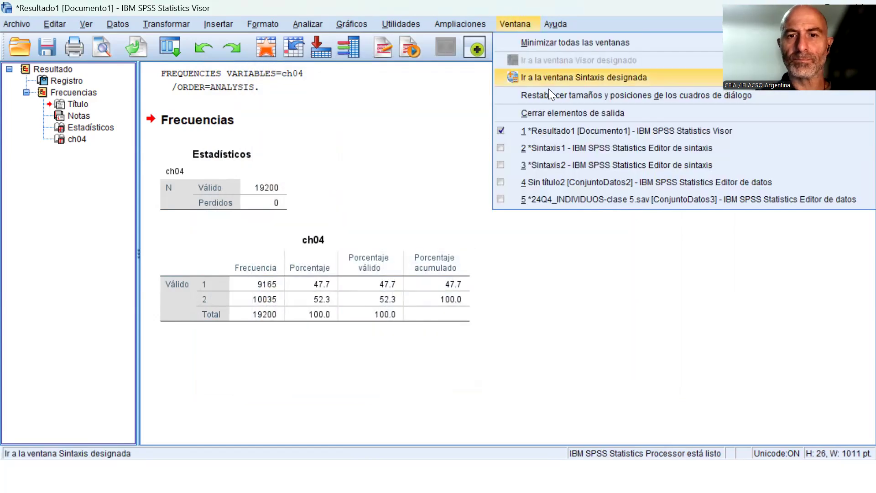
{"action": "left_click", "coordinate": [580, 168]}
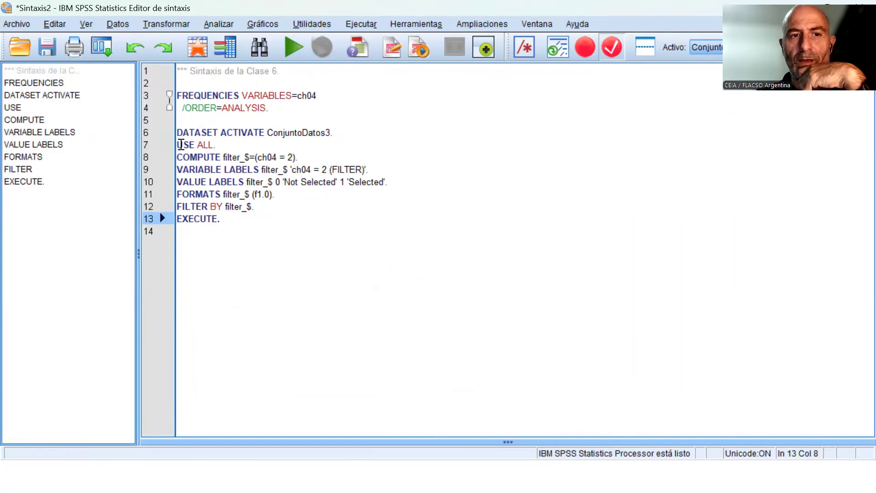
Review the pasted case selection commands line by line, from USE ALL through COMPUTE and the label commands to FILTER BY.
{"action": "left_click", "coordinate": [180, 145]}
{"action": "left_click_drag", "start_coordinate": [231, 145], "coordinate": [178, 144]}
{"action": "left_click", "coordinate": [231, 145]}
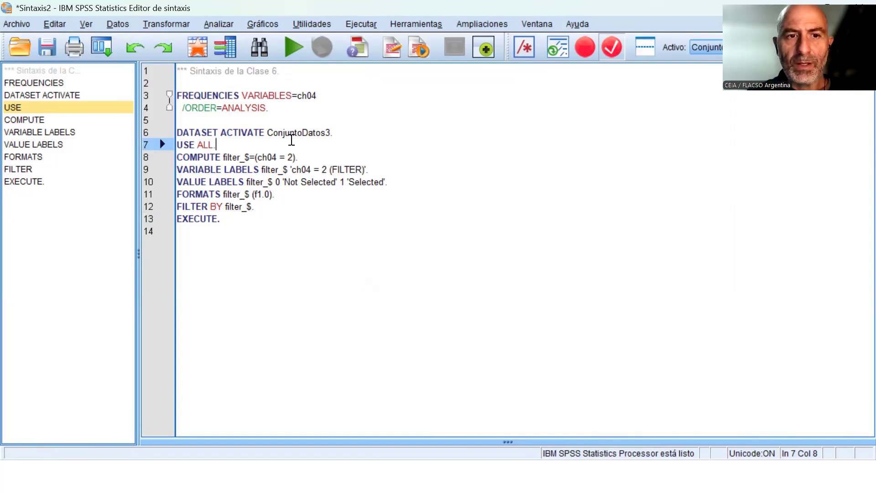
{"action": "key", "text": "Right"}
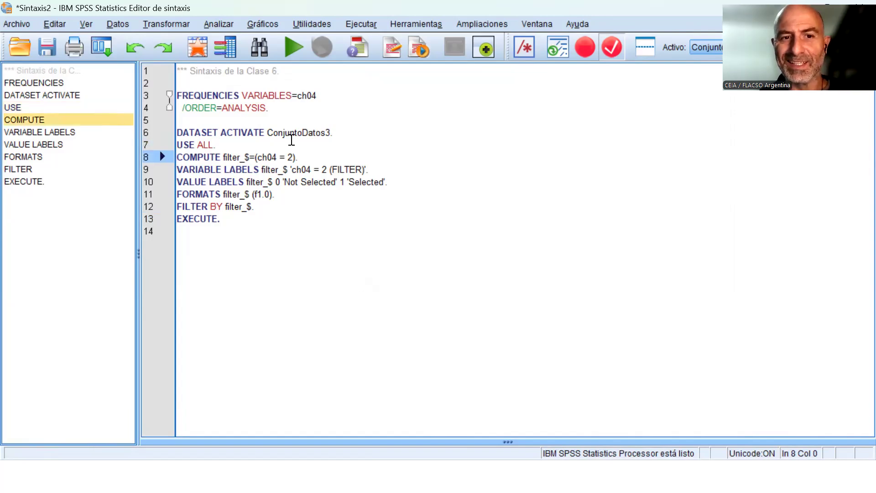
{"action": "key", "text": "shift+Down"}
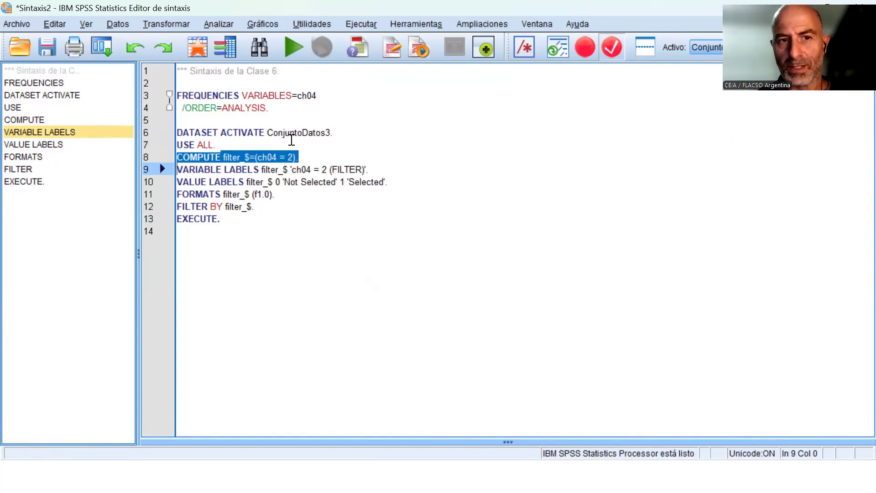
{"action": "key", "text": "Up"}
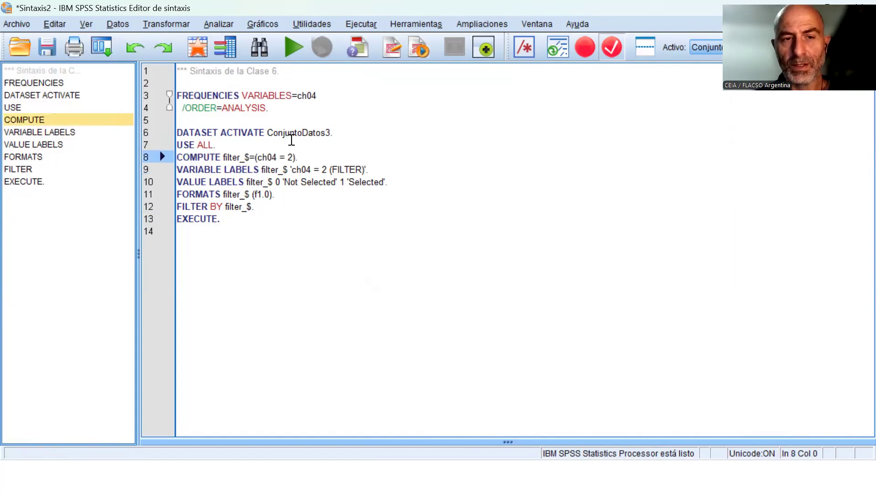
{"action": "key", "text": "ctrl+r"}
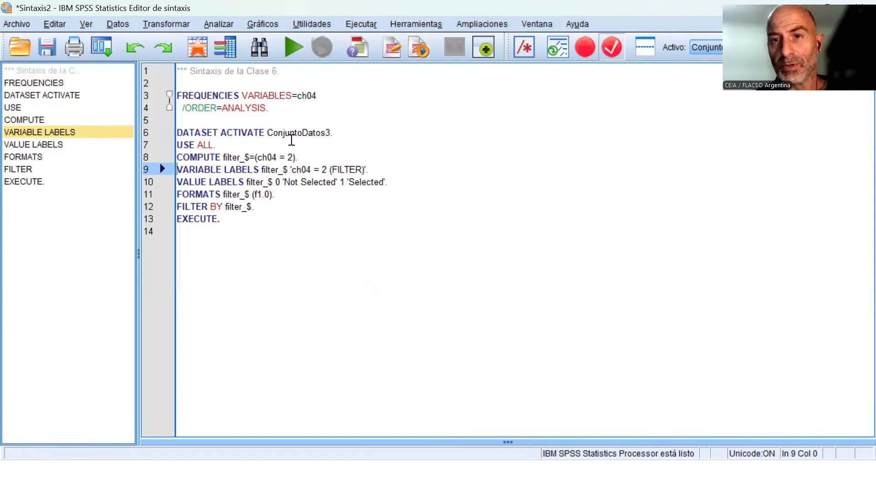
{"action": "key", "text": "Up"}
{"action": "key", "text": "Down"}
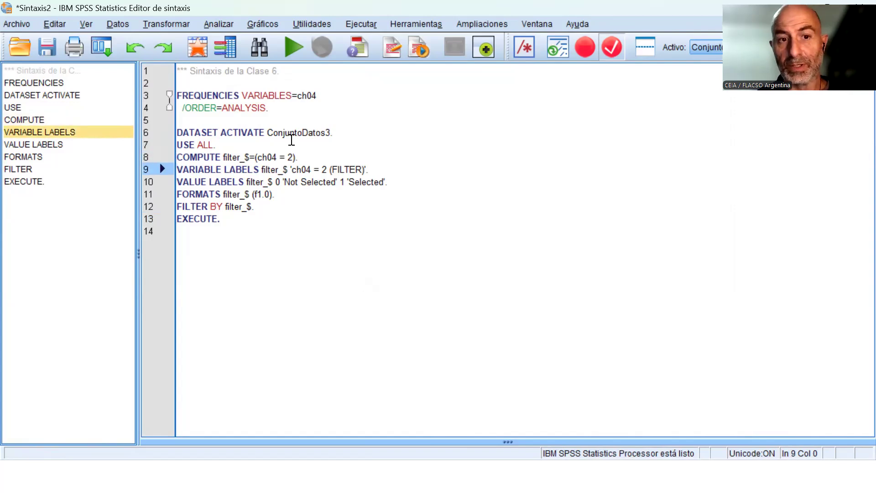
{"action": "key", "text": "ctrl+r"}
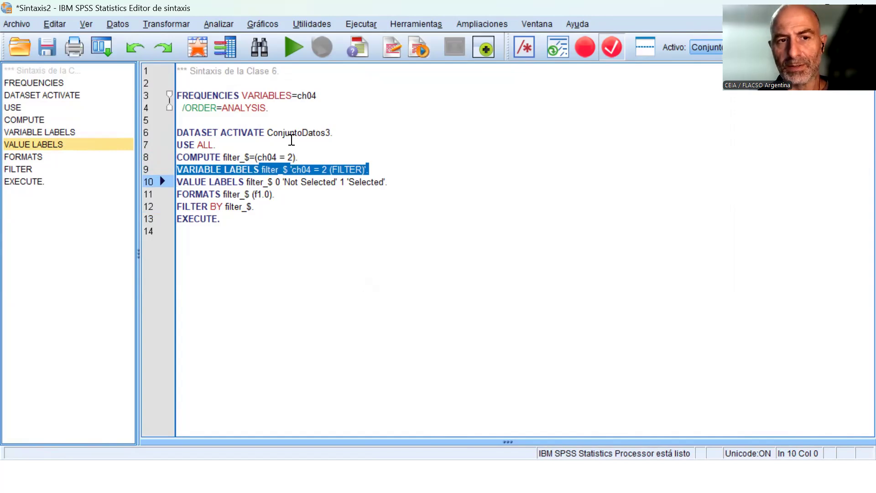
{"action": "key", "text": "Up"}
{"action": "key", "text": "Down"}
{"action": "key", "text": "Up"}
{"action": "key", "text": "Down"}
{"action": "key", "text": "Down"}
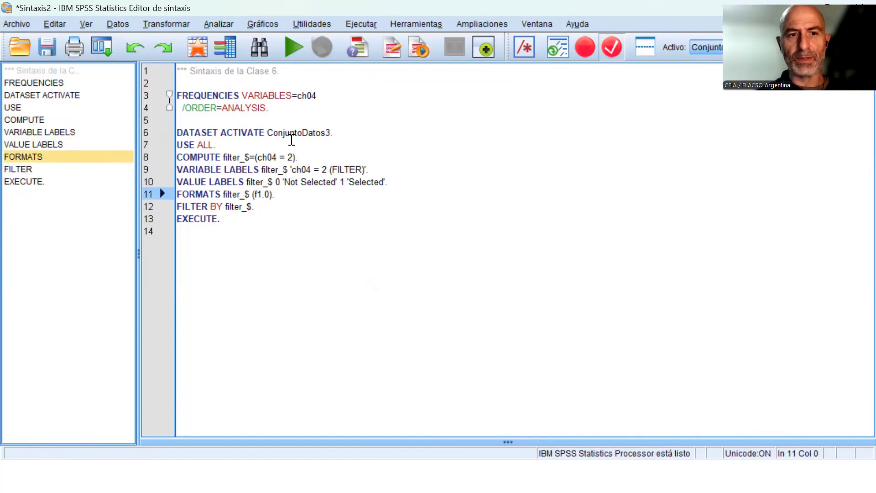
{"action": "key", "text": "Down"}
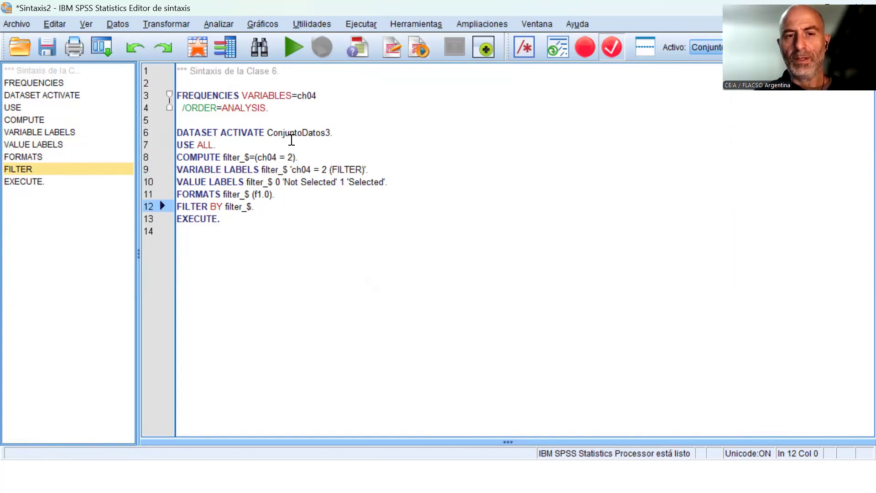
Examine the COMPUTE command and the filter_$ variable it creates in the case selection block.
{"action": "key", "text": "Up"}
{"action": "key", "text": "Up"}
{"action": "key", "text": "Up"}
{"action": "key", "text": "Up"}
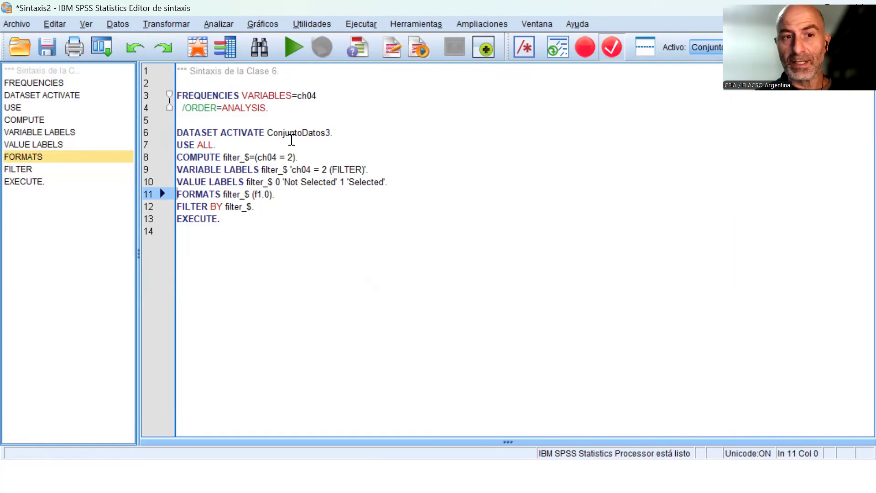
{"action": "key", "text": "shift+Right"}
{"action": "key", "text": "shift+Right"}
{"action": "key", "text": "shift+Right"}
{"action": "key", "text": "shift+Right"}
{"action": "key", "text": "shift+Right"}
{"action": "key", "text": "shift+Right"}
{"action": "key", "text": "shift+Right"}
{"action": "key", "text": "shift+Right"}
{"action": "key", "text": "shift+Right"}
{"action": "key", "text": "shift+Right"}
{"action": "key", "text": "shift+Right"}
{"action": "key", "text": "shift+Right"}
{"action": "key", "text": "shift+Right"}
{"action": "key", "text": "shift+Right"}
{"action": "key", "text": "shift+Right"}
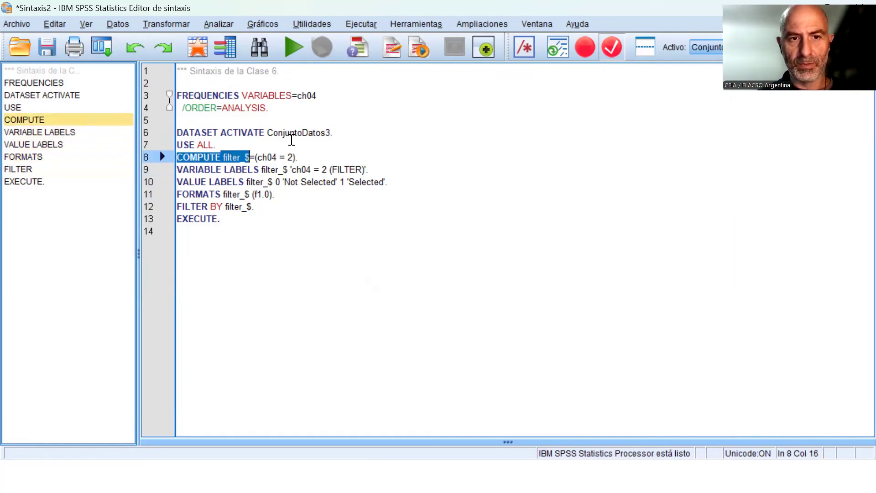
{"action": "key", "text": "Right"}
{"action": "key", "text": "Home"}
{"action": "key", "text": "shift+Right"}
{"action": "key", "text": "shift+Right"}
{"action": "key", "text": "shift+Right"}
{"action": "key", "text": "shift+Right"}
{"action": "key", "text": "shift+Right"}
{"action": "key", "text": "shift+Right"}
{"action": "key", "text": "shift+Right"}
{"action": "key", "text": "shift+Right"}
{"action": "key", "text": "shift+Right"}
{"action": "key", "text": "shift+Right"}
{"action": "key", "text": "shift+Right"}
{"action": "key", "text": "shift+Right"}
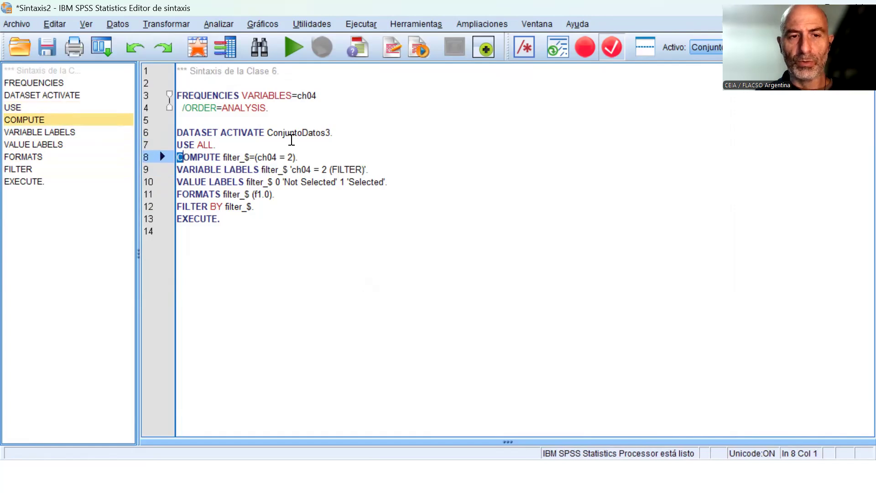
{"action": "key", "text": "shift+Right"}
{"action": "key", "text": "shift+Right"}
{"action": "key", "text": "shift+Right"}
{"action": "key", "text": "shift+Right"}
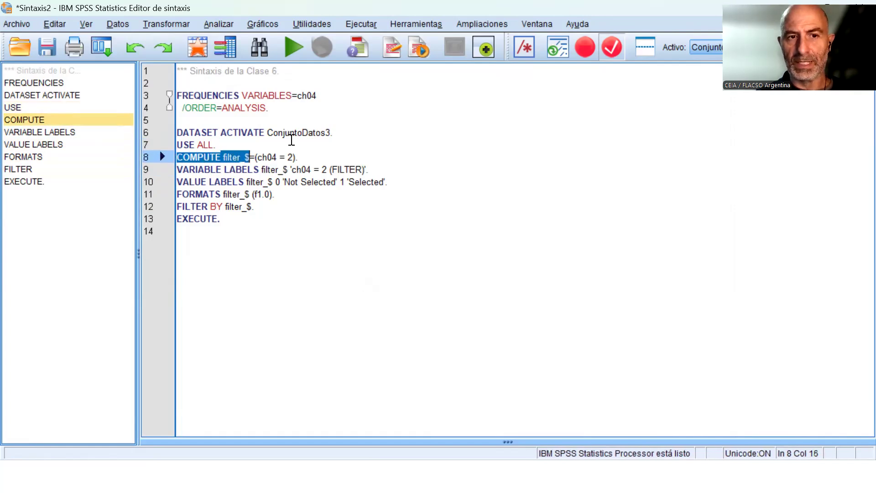
{"action": "key", "text": "Right"}
{"action": "key", "text": "Right"}
{"action": "key", "text": "Right"}
{"action": "key", "text": "Right"}
{"action": "key", "text": "Right"}
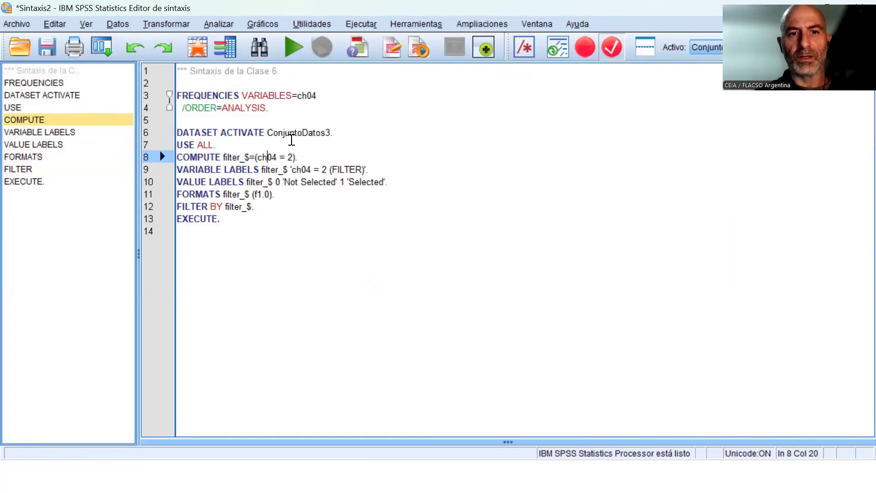
Examine the condition ch04 = 2 in the COMPUTE line and how it is assigned to filter_$.
{"action": "key", "text": "Up"}
{"action": "key", "text": "Down"}
{"action": "key", "text": "Left"}
{"action": "key", "text": "Left"}
{"action": "key", "text": "shift+Right"}
{"action": "key", "text": "shift+Right"}
{"action": "key", "text": "shift+Right"}
{"action": "key", "text": "shift+Right"}
{"action": "key", "text": "shift+Right"}
{"action": "key", "text": "shift+Right"}
{"action": "key", "text": "shift+Right"}
{"action": "key", "text": "shift+Right"}
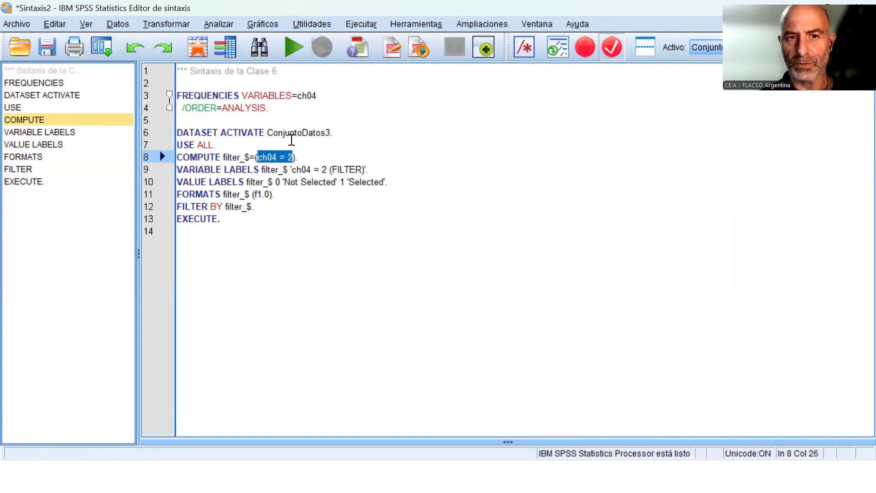
{"action": "key", "text": "Left"}
{"action": "key", "text": "Left"}
{"action": "key", "text": "Left"}
{"action": "key", "text": "Left"}
{"action": "key", "text": "Left"}
{"action": "key", "text": "Left"}
{"action": "key", "text": "Left"}
{"action": "key", "text": "Left"}
{"action": "key", "text": "Left"}
{"action": "key", "text": "Left"}
{"action": "key", "text": "Left"}
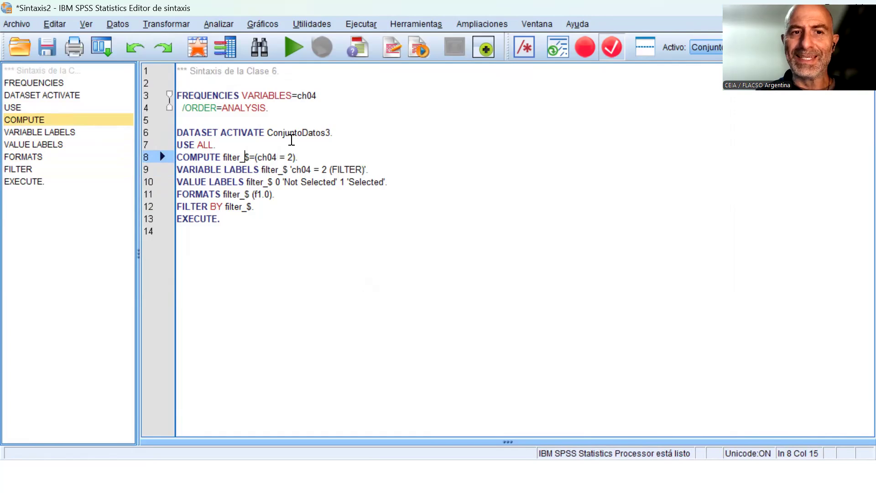
{"action": "key", "text": "Left"}
{"action": "key", "text": "Left"}
{"action": "key", "text": "Left"}
{"action": "key", "text": "Left"}
{"action": "key", "text": "Left"}
{"action": "key", "text": "Left"}
{"action": "key", "text": "Left"}
{"action": "key", "text": "shift+Right"}
{"action": "key", "text": "shift+Right"}
{"action": "key", "text": "shift+Right"}
{"action": "key", "text": "shift+Right"}
{"action": "key", "text": "shift+Right"}
{"action": "key", "text": "shift+Right"}
{"action": "key", "text": "shift+Right"}
{"action": "key", "text": "shift+Right"}
{"action": "key", "text": "Left"}
{"action": "key", "text": "Left"}
{"action": "key", "text": "Left"}
Compare the VARIABLE LABELS and VALUE LABELS lines of filter_$ with the COMPUTE condition, focusing on the label for value 1.
{"action": "key", "text": "Down"}
{"action": "key", "text": "Down"}
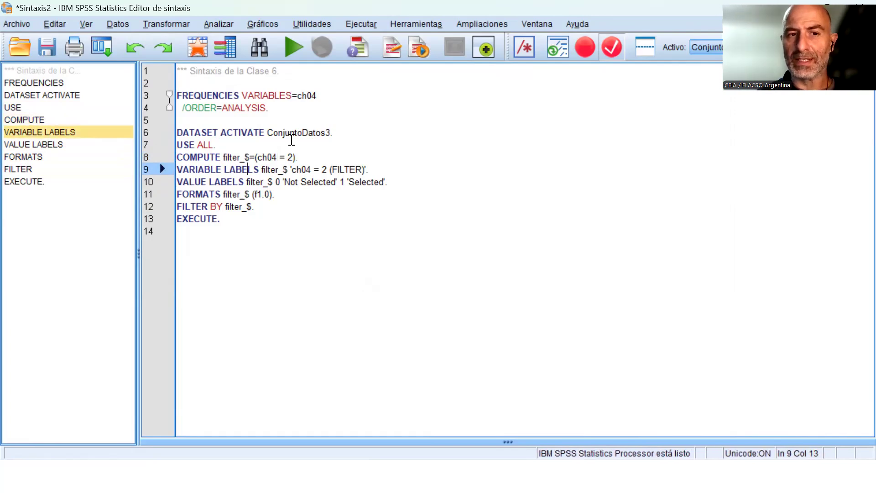
{"action": "key", "text": "Right"}
{"action": "key", "text": "Right"}
{"action": "key", "text": "Right"}
{"action": "key", "text": "Right"}
{"action": "key", "text": "Right"}
{"action": "key", "text": "Right"}
{"action": "key", "text": "Right"}
{"action": "key", "text": "Right"}
{"action": "key", "text": "Right"}
{"action": "key", "text": "Right"}
{"action": "key", "text": "Right"}
{"action": "key", "text": "Right"}
{"action": "key", "text": "Right"}
{"action": "key", "text": "Right"}
{"action": "key", "text": "Right"}
{"action": "key", "text": "Right"}
{"action": "key", "text": "Right"}
{"action": "key", "text": "Right"}
{"action": "key", "text": "Right"}
{"action": "key", "text": "Right"}
{"action": "key", "text": "Right"}
{"action": "key", "text": "Right"}
{"action": "key", "text": "Right"}
{"action": "key", "text": "Right"}
{"action": "key", "text": "Right"}
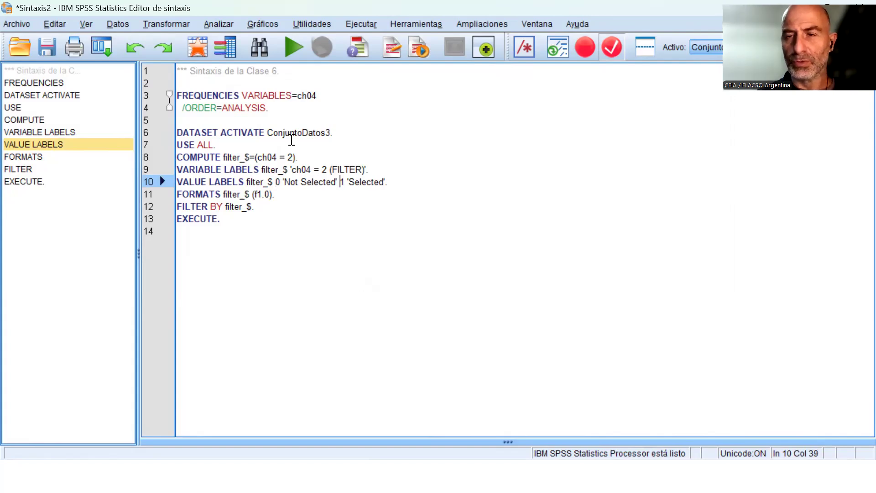
{"action": "key", "text": "Right"}
{"action": "key", "text": "Up"}
{"action": "key", "text": "Up"}
{"action": "key", "text": "Left"}
{"action": "key", "text": "Left"}
{"action": "key", "text": "shift+Left"}
{"action": "key", "text": "shift+Left"}
{"action": "key", "text": "shift+Left"}
{"action": "key", "text": "shift+Left"}
{"action": "key", "text": "shift+Left"}
{"action": "key", "text": "shift+Left"}
{"action": "key", "text": "shift+Left"}
{"action": "key", "text": "shift+Left"}
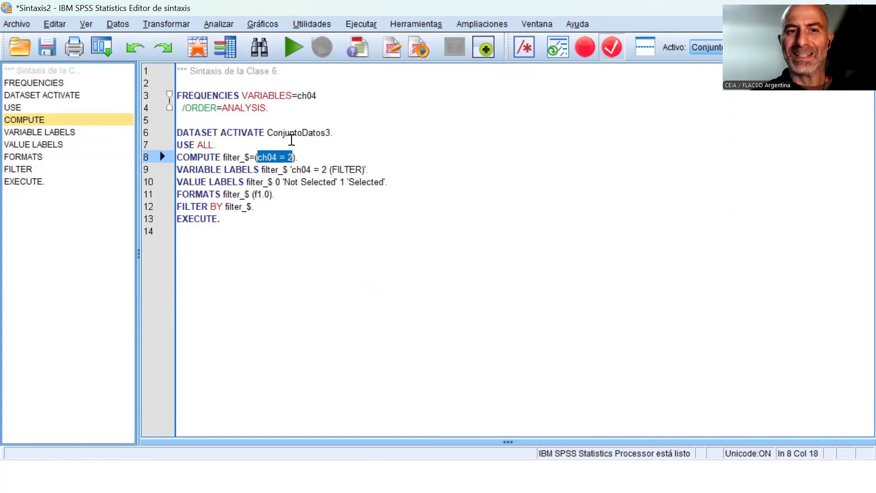
{"action": "key", "text": "Down"}
{"action": "key", "text": "Down"}
{"action": "key", "text": "Right"}
{"action": "key", "text": "Right"}
{"action": "key", "text": "Right"}
{"action": "key", "text": "Right"}
{"action": "key", "text": "Right"}
{"action": "key", "text": "Right"}
{"action": "key", "text": "Right"}
{"action": "key", "text": "Right"}
{"action": "key", "text": "Right"}
{"action": "key", "text": "Right"}
{"action": "key", "text": "Right"}
{"action": "key", "text": "Right"}
{"action": "key", "text": "Right"}
{"action": "key", "text": "Right"}
{"action": "key", "text": "Right"}
{"action": "key", "text": "Right"}
{"action": "key", "text": "Right"}
{"action": "key", "text": "Right"}
{"action": "key", "text": "Right"}
{"action": "key", "text": "shift+Right"}
{"action": "key", "text": "shift+Right"}
{"action": "key", "text": "shift+Right"}
{"action": "key", "text": "shift+Right"}
{"action": "key", "text": "shift+Right"}
{"action": "key", "text": "shift+Right"}
{"action": "key", "text": "shift+Right"}
{"action": "key", "text": "shift+Right"}
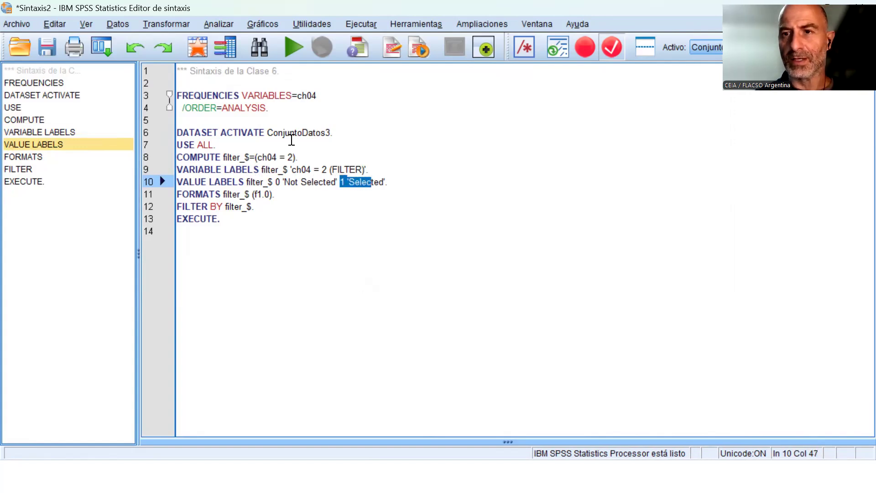
Change the label of value 1 in the VALUE LABELS line to 'Cumple la condición'.
{"action": "key", "text": "Right"}
{"action": "key", "text": "Right"}
{"action": "key", "text": "Right"}
{"action": "key", "text": "shift+Left"}
{"action": "key", "text": "shift+Left"}
{"action": "key", "text": "shift+Left"}
{"action": "key", "text": "shift+Left"}
{"action": "key", "text": "shift+Left"}
{"action": "key", "text": "shift+Left"}
{"action": "key", "text": "shift+Left"}
{"action": "key", "text": "shift+Left"}
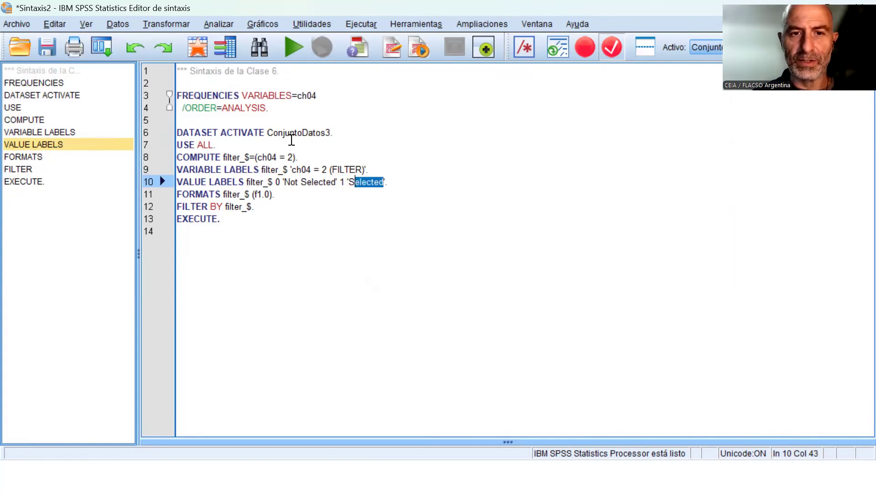
{"action": "type", "text": "Cumple "}
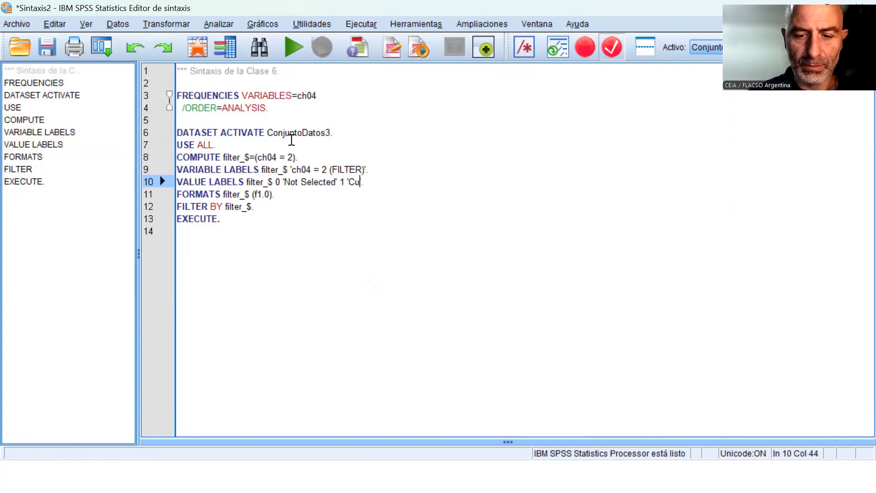
{"action": "type", "text": "la condición"}
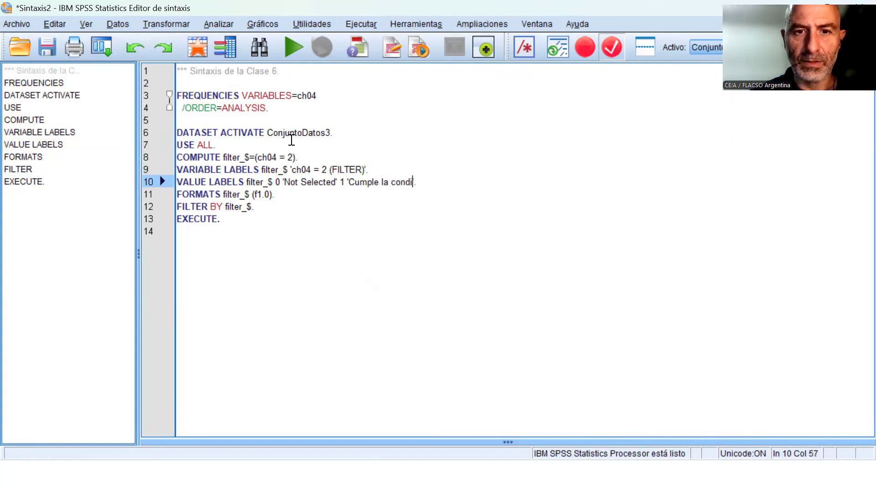
Change the label of value 0 in the VALUE LABELS line to 'No cumple'.
{"action": "key", "text": "Left"}
{"action": "key", "text": "Left"}
{"action": "key", "text": "Left"}
{"action": "key", "text": "Left"}
{"action": "key", "text": "Left"}
{"action": "key", "text": "Left"}
{"action": "key", "text": "Left"}
{"action": "key", "text": "Left"}
{"action": "key", "text": "Left"}
{"action": "key", "text": "Left"}
{"action": "key", "text": "Left"}
{"action": "key", "text": "Left"}
{"action": "key", "text": "Left"}
{"action": "key", "text": "Left"}
{"action": "key", "text": "Left"}
{"action": "key", "text": "Left"}
{"action": "key", "text": "Left"}
{"action": "key", "text": "Left"}
{"action": "key", "text": "Left"}
{"action": "key", "text": "Left"}
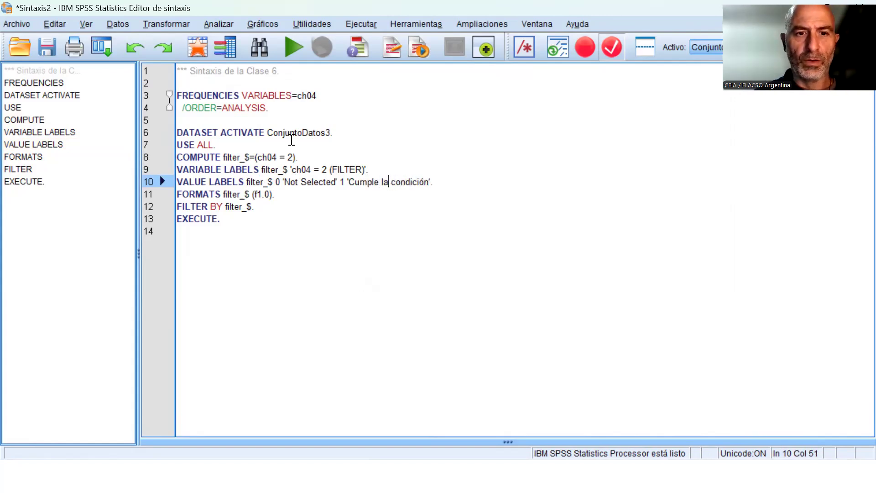
{"action": "key", "text": "BackSpace"}
{"action": "type", "text": "cumple"}
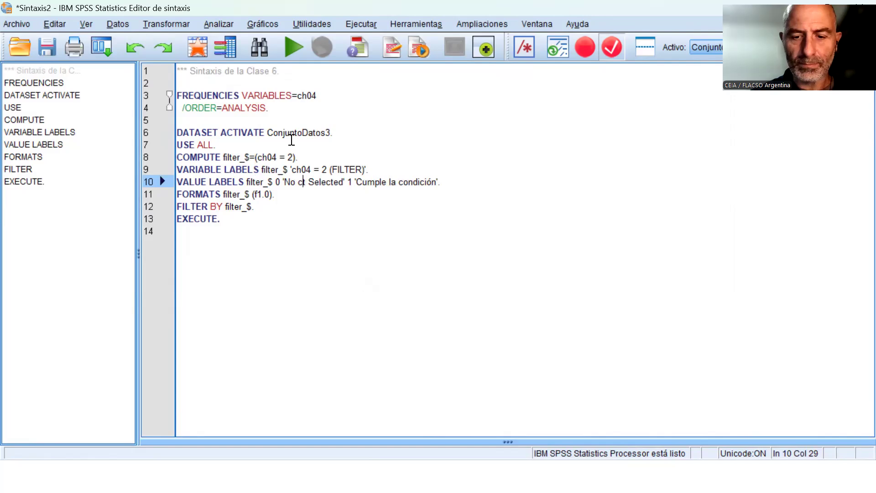
{"action": "key", "text": "Delete"}
{"action": "key", "text": "Delete"}
{"action": "key", "text": "Delete"}
{"action": "key", "text": "Delete"}
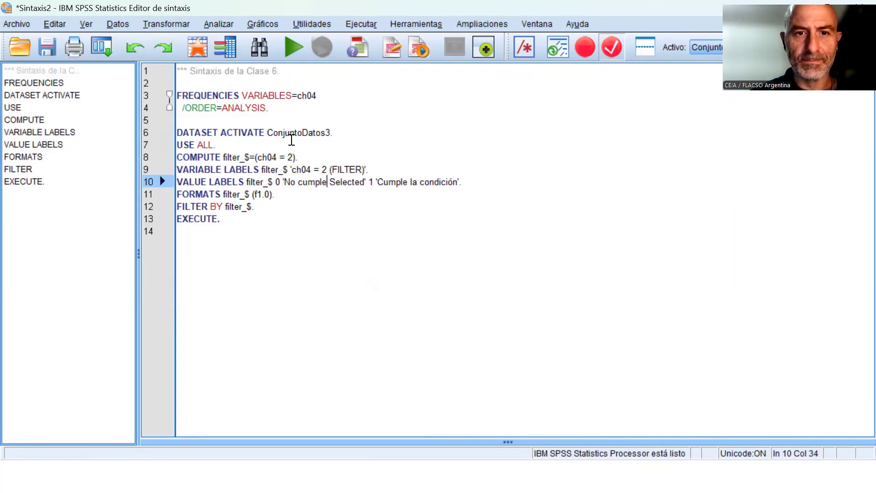
{"action": "key", "text": "Delete"}
{"action": "key", "text": "Delete"}
{"action": "key", "text": "Delete"}
{"action": "key", "text": "Delete"}
{"action": "key", "text": "Delete"}
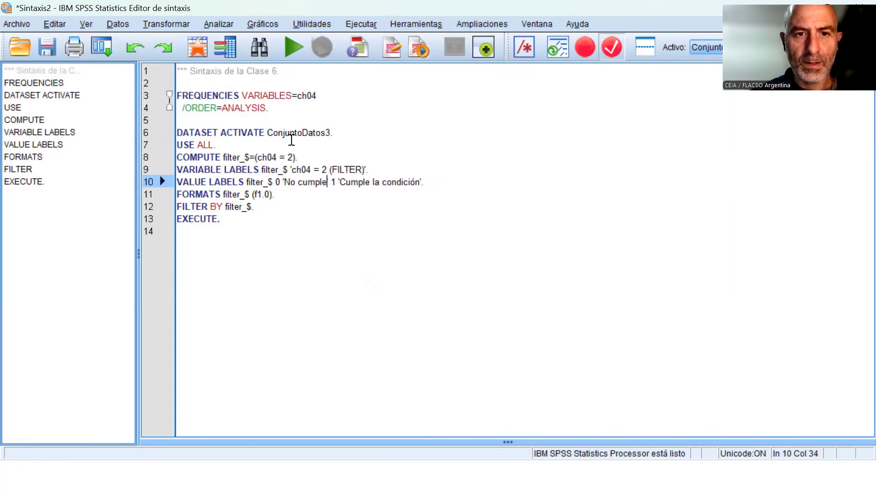
Replace the EXECUTE command with a copy of the ch04 FREQUENCIES command, separated from FILTER BY by a blank line.
{"action": "key", "text": "Up"}
{"action": "key", "text": "Up"}
{"action": "key", "text": "Up"}
{"action": "key", "text": "Up"}
{"action": "key", "text": "Up"}
{"action": "key", "text": "Up"}
{"action": "key", "text": "Up"}
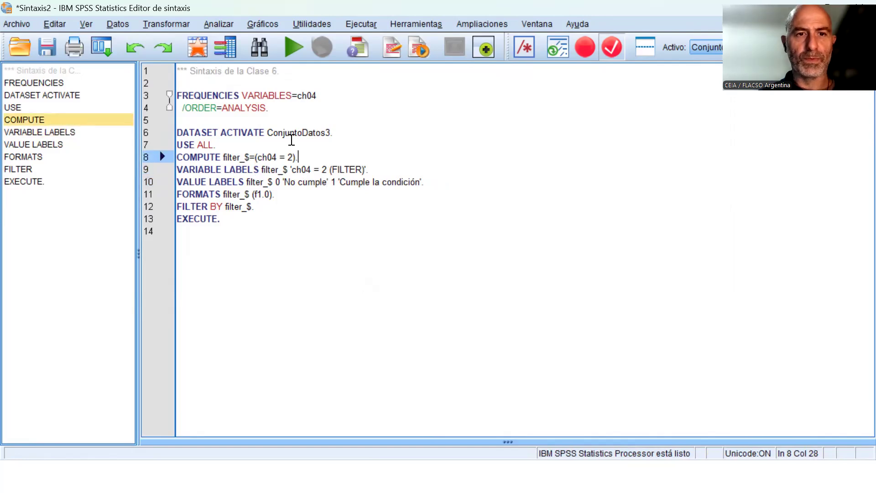
{"action": "key", "text": "Home"}
{"action": "key", "text": "shift+Down"}
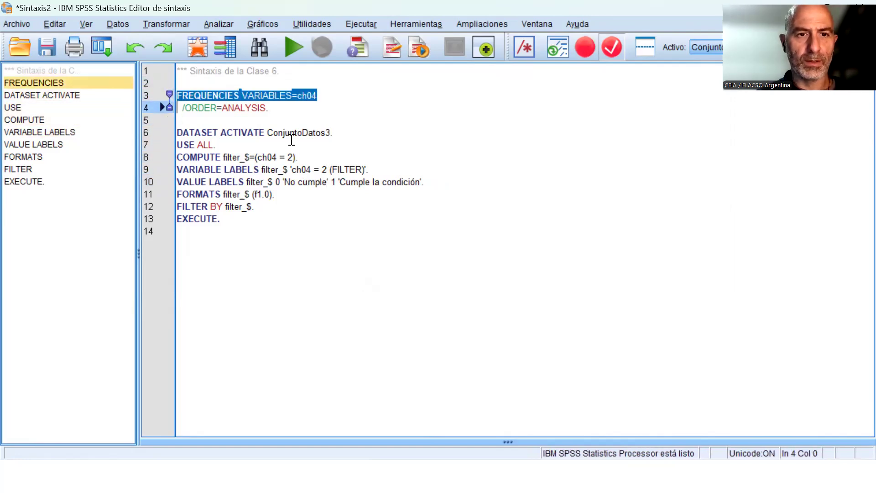
{"action": "key", "text": "shift+Down"}
{"action": "key", "text": "ctrl+c"}
{"action": "key", "text": "Down"}
{"action": "key", "text": "Down"}
{"action": "key", "text": "Down"}
{"action": "key", "text": "Down"}
{"action": "key", "text": "Down"}
{"action": "key", "text": "Down"}
{"action": "key", "text": "Down"}
{"action": "key", "text": "Down"}
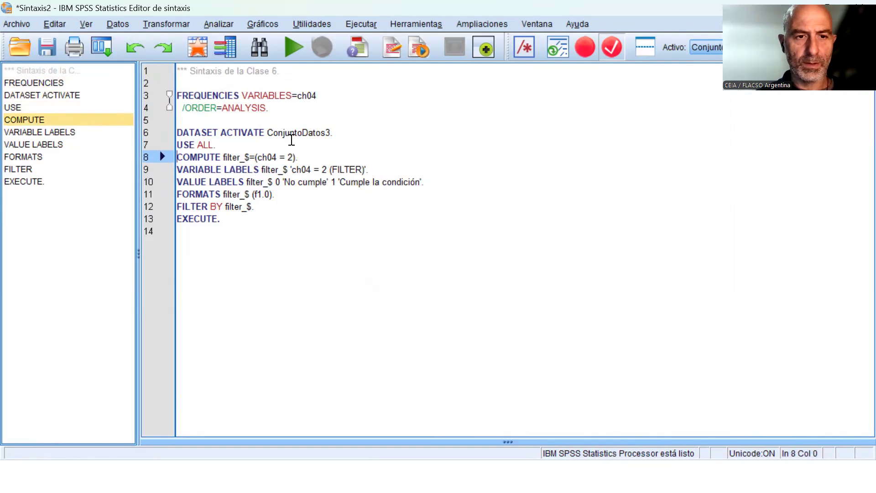
{"action": "key", "text": "Return"}
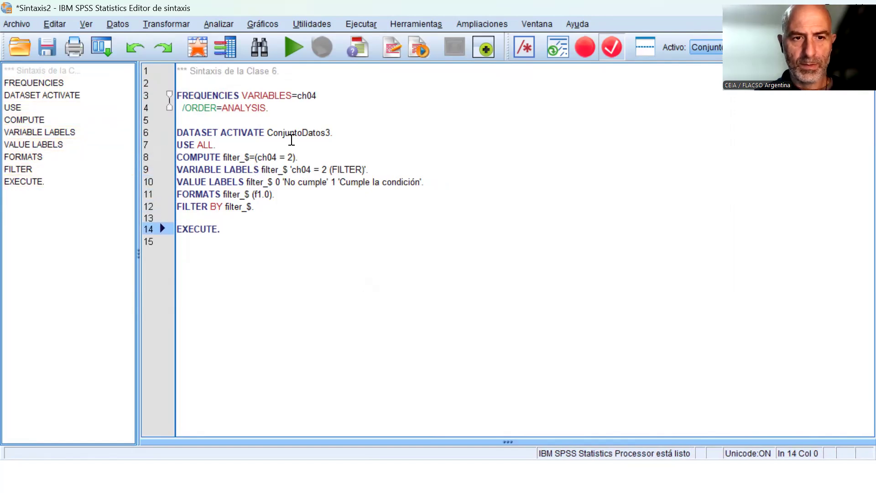
{"action": "key", "text": "shift+Down"}
{"action": "key", "text": "ctrl+v"}
Insert a blank line between the FORMATS and FILTER BY commands to separate the filter definition from its activation.
{"action": "key", "text": "Up"}
{"action": "key", "text": "Up"}
{"action": "key", "text": "Up"}
{"action": "key", "text": "Up"}
{"action": "key", "text": "Up"}
{"action": "key", "text": "Up"}
{"action": "key", "text": "Up"}
{"action": "key", "text": "Up"}
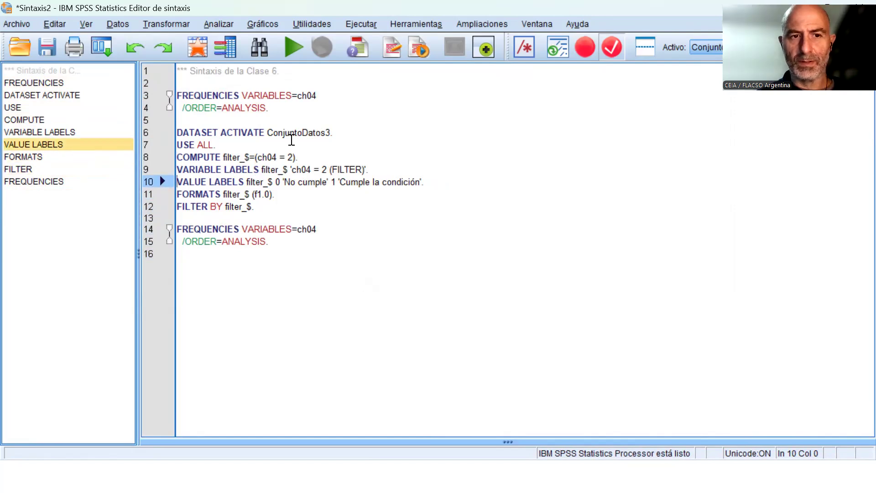
{"action": "key", "text": "shift+Down"}
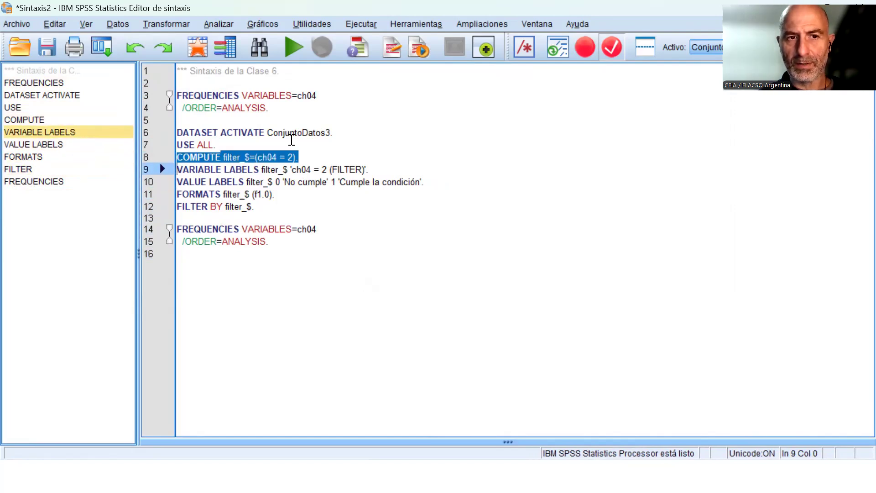
{"action": "key", "text": "Down"}
{"action": "key", "text": "Up"}
{"action": "key", "text": "shift+Down"}
{"action": "key", "text": "shift+Down"}
{"action": "key", "text": "shift+Down"}
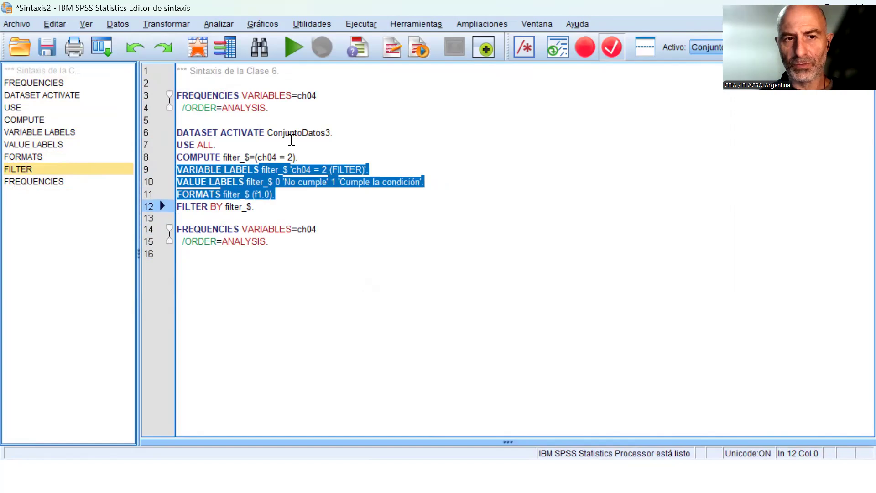
{"action": "key", "text": "Right"}
{"action": "key", "text": "Return"}
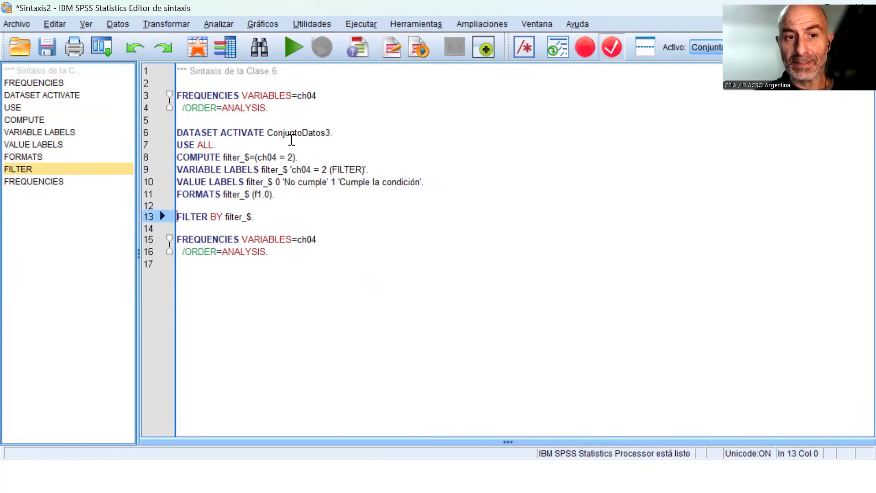
Insert a blank line between the USE ALL and COMPUTE commands.
{"action": "key", "text": "Up"}
{"action": "key", "text": "Up"}
{"action": "key", "text": "Up"}
{"action": "key", "text": "Up"}
{"action": "key", "text": "Up"}
{"action": "key", "text": "Return"}
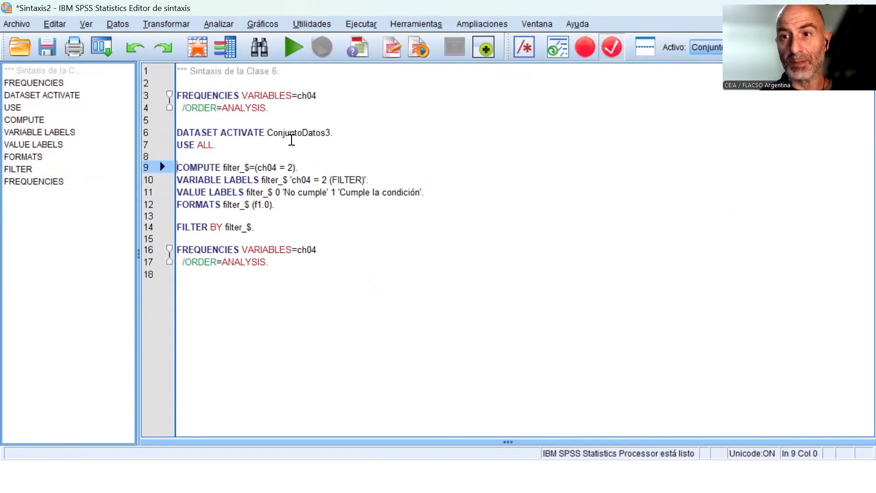
Examine the USE ALL line, the filter definition from COMPUTE to FORMATS, and the FILTER BY command as separate blocks.
{"action": "key", "text": "Up"}
{"action": "key", "text": "Up"}
{"action": "key", "text": "shift+Down"}
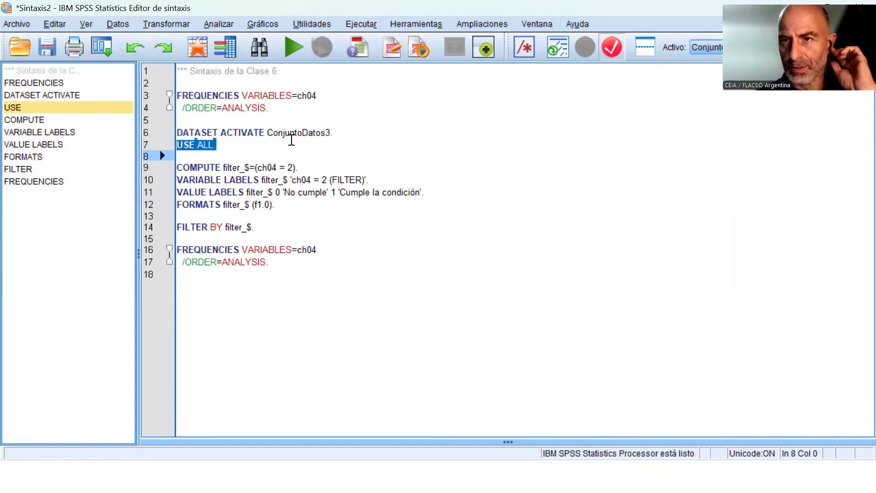
{"action": "key", "text": "Down"}
{"action": "key", "text": "shift+Down"}
{"action": "key", "text": "shift+Down"}
{"action": "key", "text": "shift+Down"}
{"action": "key", "text": "shift+Down"}
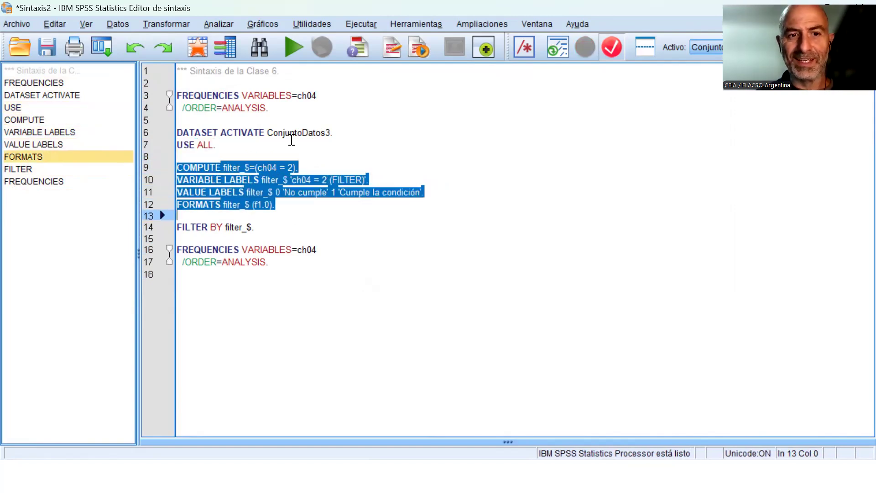
{"action": "key", "text": "Up"}
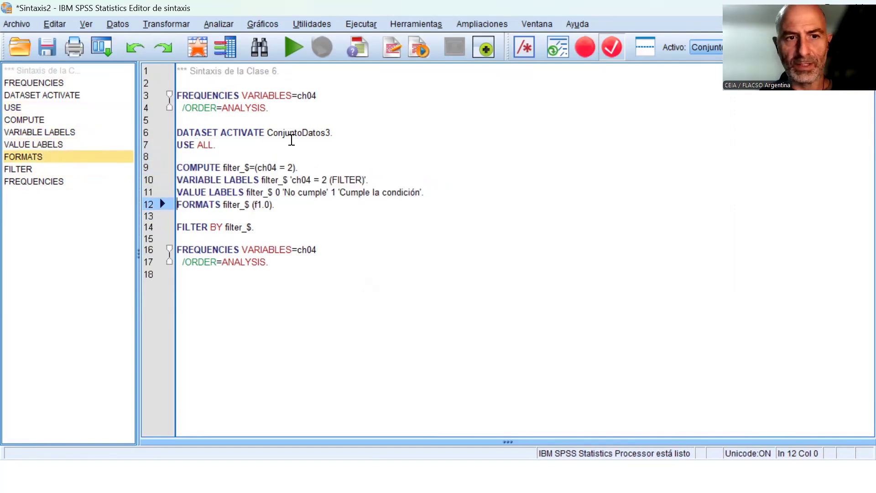
{"action": "key", "text": "Up"}
{"action": "key", "text": "Up"}
{"action": "key", "text": "Up"}
{"action": "key", "text": "shift+Down"}
{"action": "key", "text": "Down"}
{"action": "key", "text": "Up"}
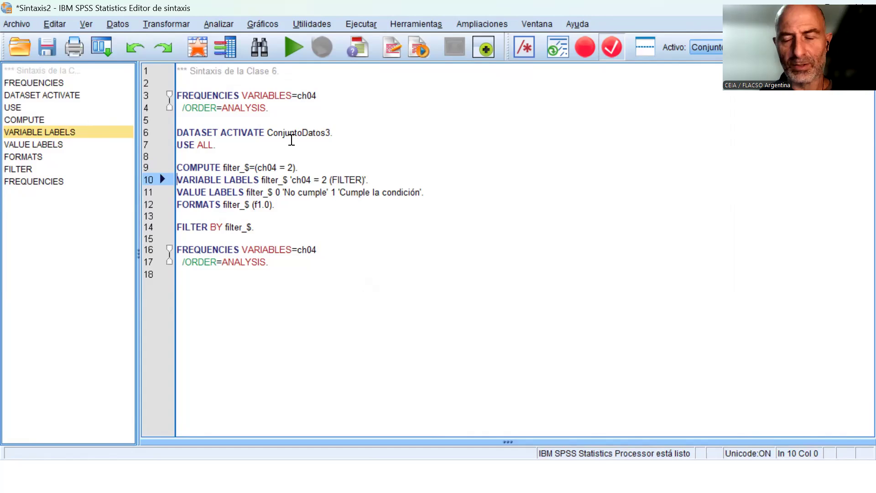
{"action": "key", "text": "Down"}
{"action": "key", "text": "Down"}
{"action": "key", "text": "Down"}
{"action": "key", "text": "Down"}
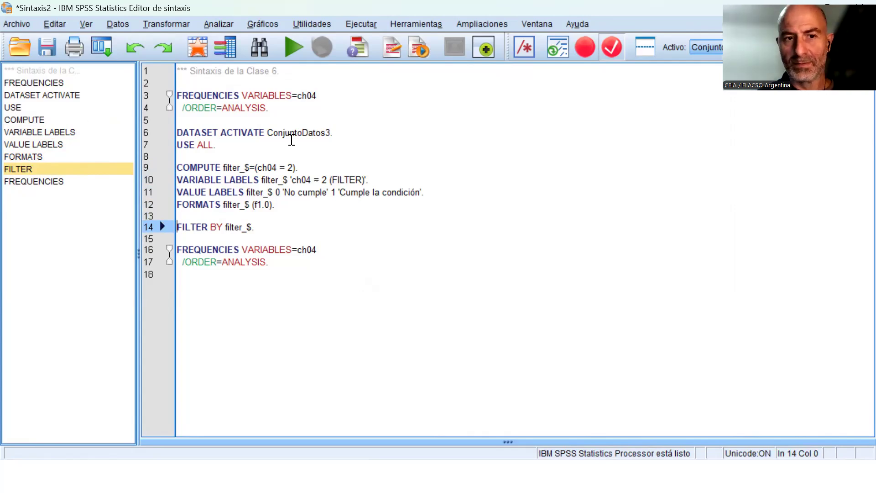
Run the syntax from DATASET ACTIVATE through the second ch04 FREQUENCIES command.
{"action": "key", "text": "Up"}
{"action": "key", "text": "Up"}
{"action": "key", "text": "Up"}
{"action": "key", "text": "Up"}
{"action": "key", "text": "Up"}
{"action": "key", "text": "Up"}
{"action": "key", "text": "Up"}
{"action": "key", "text": "Up"}
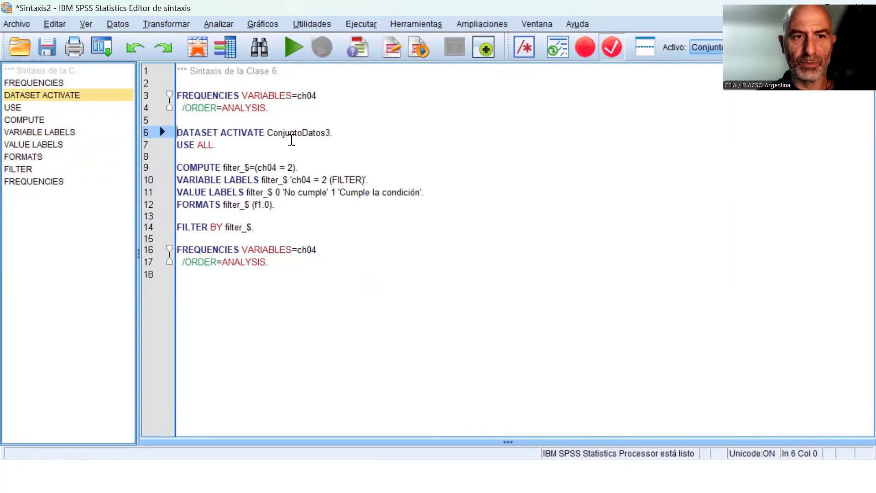
{"action": "key", "text": "shift+Down"}
{"action": "key", "text": "shift+Down"}
{"action": "key", "text": "shift+Down"}
{"action": "key", "text": "shift+Down"}
{"action": "key", "text": "shift+Down"}
{"action": "key", "text": "shift+Down"}
{"action": "key", "text": "shift+Down"}
{"action": "key", "text": "shift+Down"}
{"action": "key", "text": "shift+Down"}
{"action": "key", "text": "shift+Down"}
{"action": "key", "text": "shift+Down"}
{"action": "key", "text": "shift+Down"}
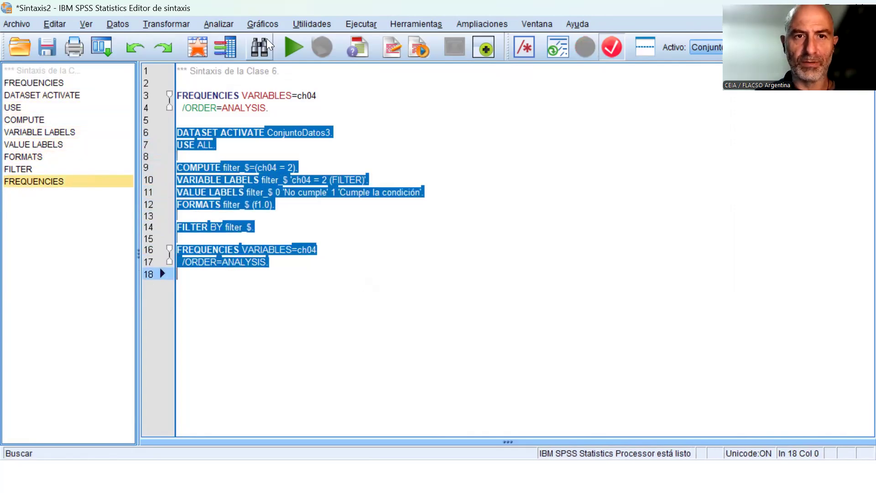
{"action": "left_click", "coordinate": [290, 45]}
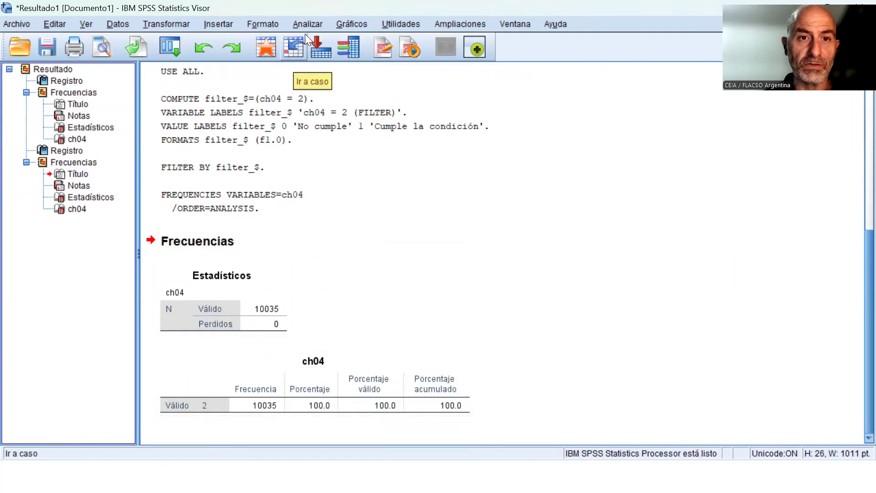
Run a Frequencies analysis of ch04 and estado with frequency tables.
{"action": "left_click", "coordinate": [308, 23]}
{"action": "left_click", "coordinate": [511, 56]}
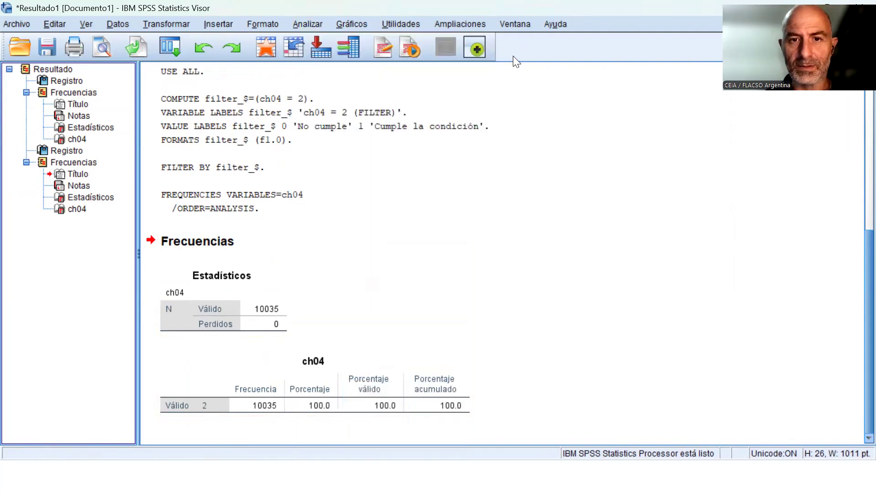
{"action": "scroll", "coordinate": [331, 238], "scroll_direction": "down", "scroll_amount": 1}
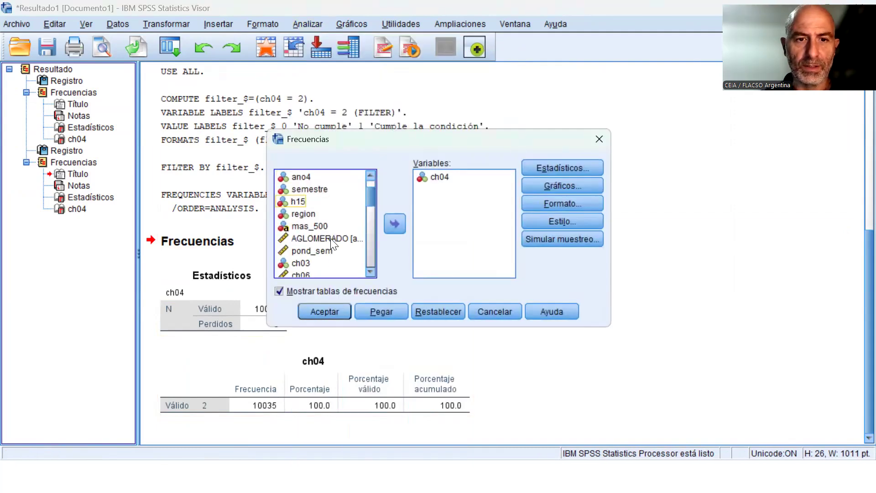
{"action": "scroll", "coordinate": [330, 241], "scroll_direction": "down", "scroll_amount": 3}
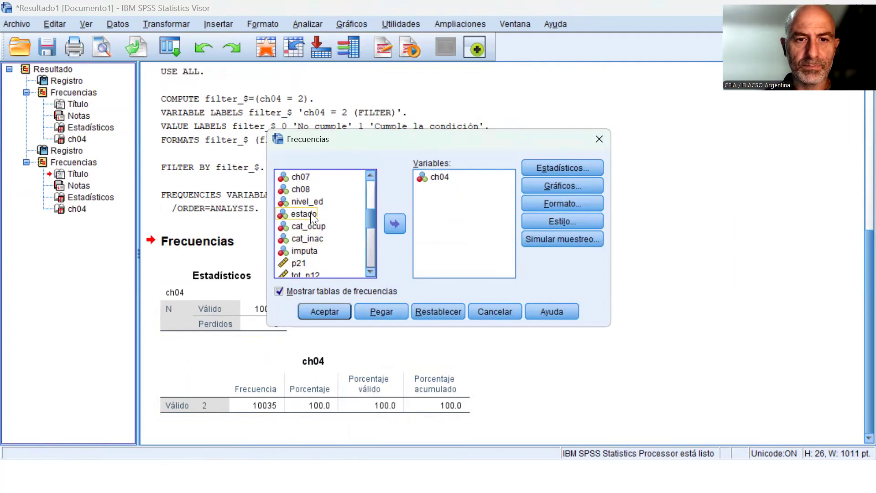
{"action": "left_click", "coordinate": [304, 214]}
{"action": "left_click", "coordinate": [395, 224]}
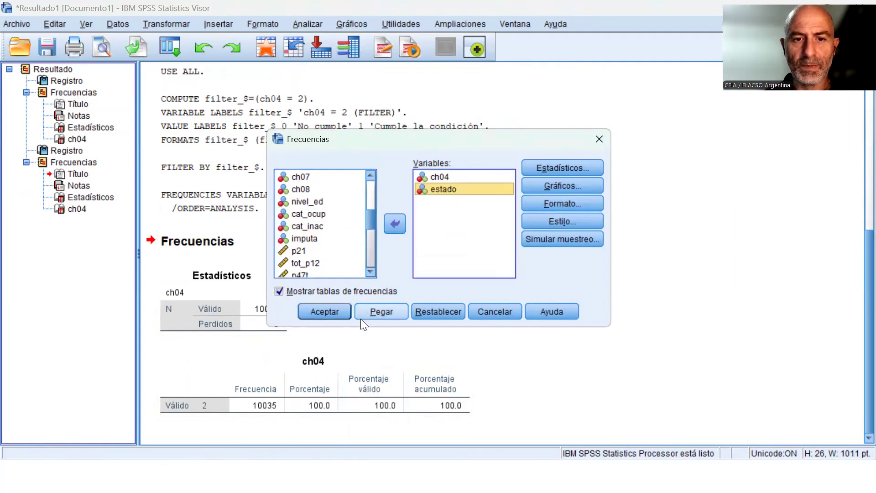
{"action": "left_click", "coordinate": [325, 312]}
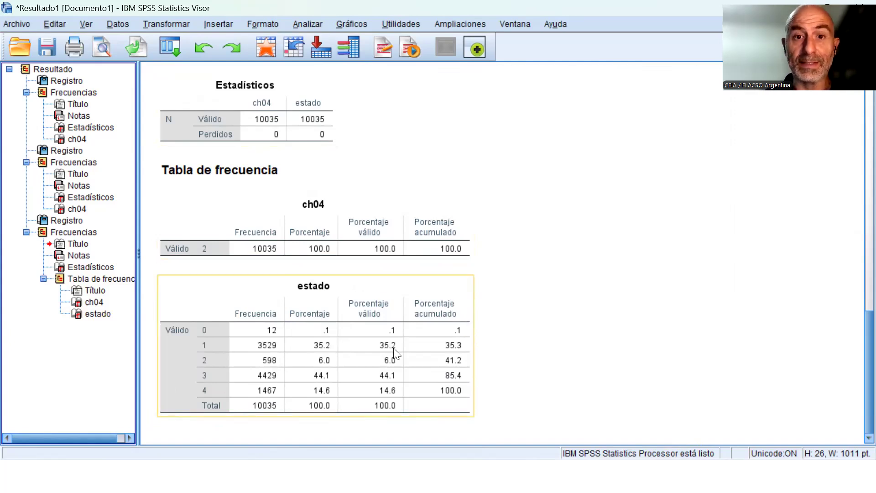
Switch to the 24Q4_INDIVIDUOS-clase 5.sav data and paste the Select Cases syntax for all cases.
{"action": "left_click", "coordinate": [517, 23]}
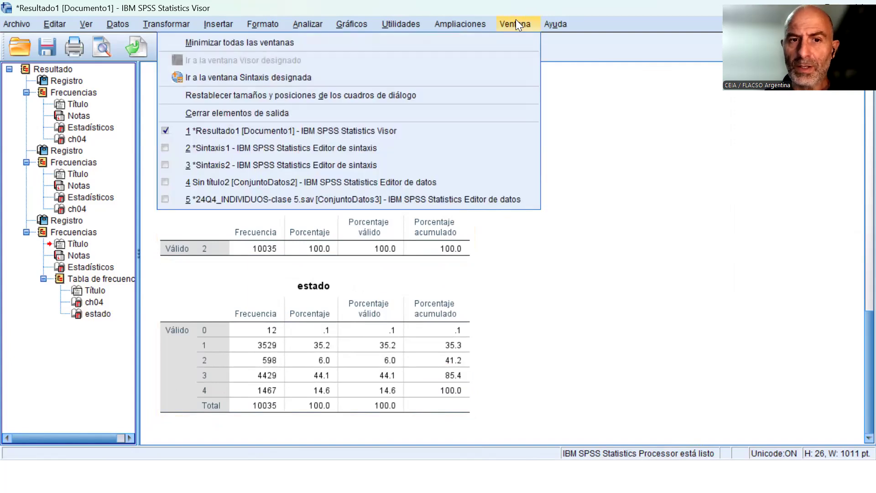
{"action": "left_click", "coordinate": [400, 199]}
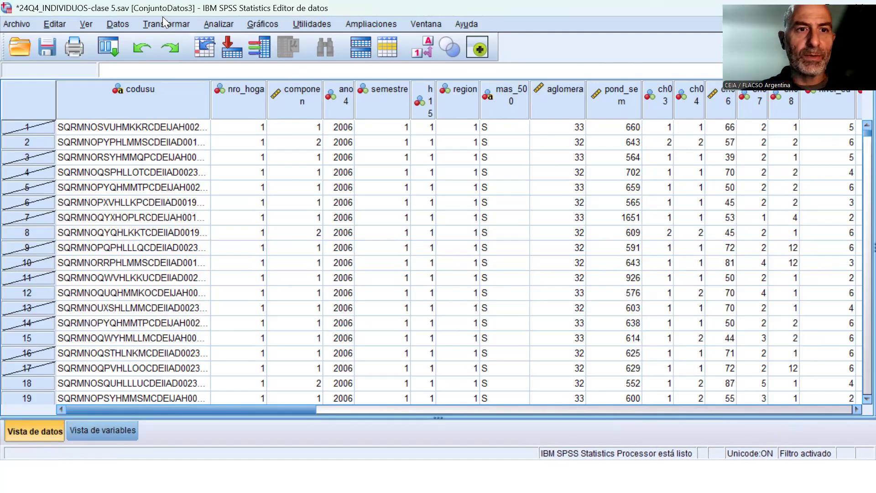
{"action": "left_click", "coordinate": [120, 23]}
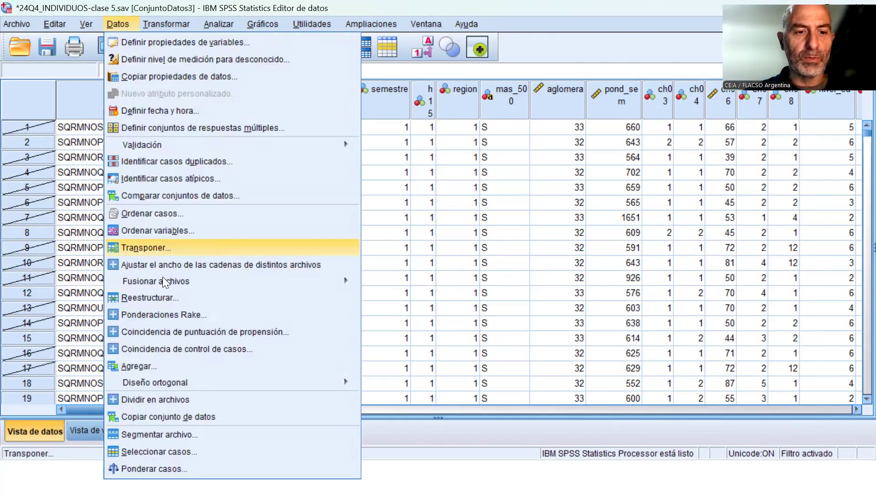
{"action": "left_click", "coordinate": [164, 451]}
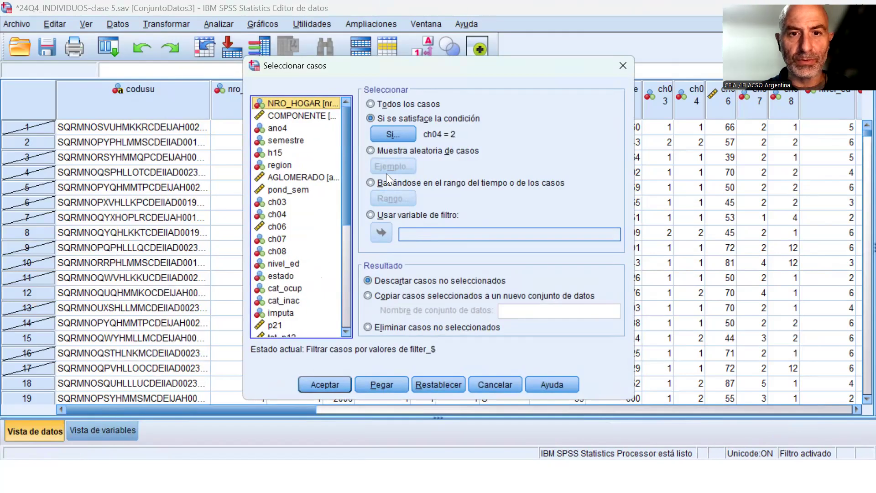
{"action": "left_click", "coordinate": [403, 105]}
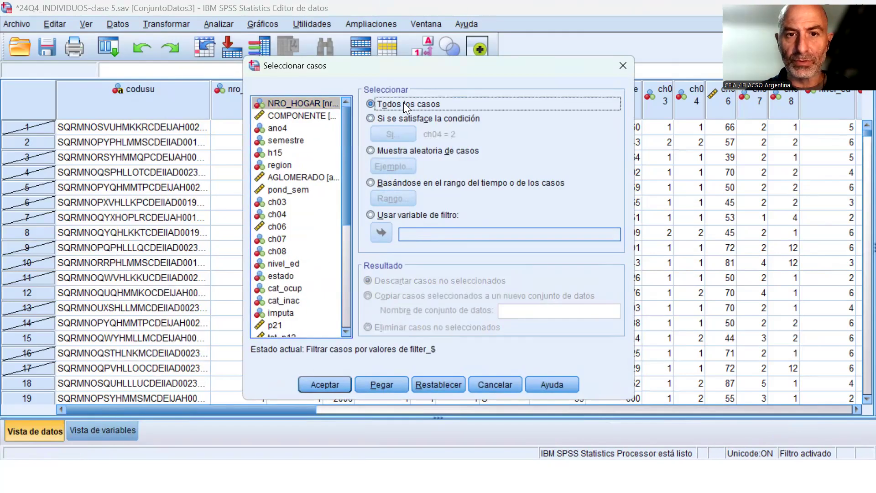
{"action": "left_click", "coordinate": [392, 387]}
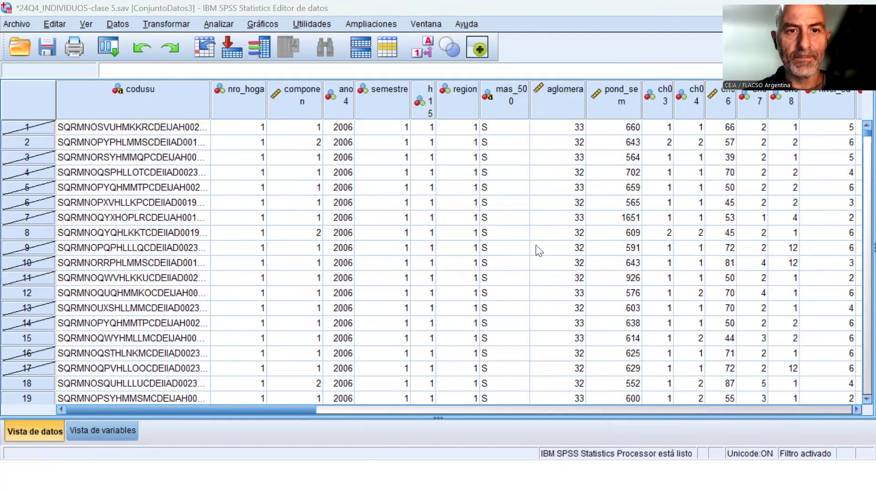
Return to the Sintaxis2 window and add a blank line after the pasted EXECUTE command.
{"action": "key", "text": "alt+Tab"}
{"action": "key", "text": "alt+Tab"}
{"action": "key", "text": "Return"}
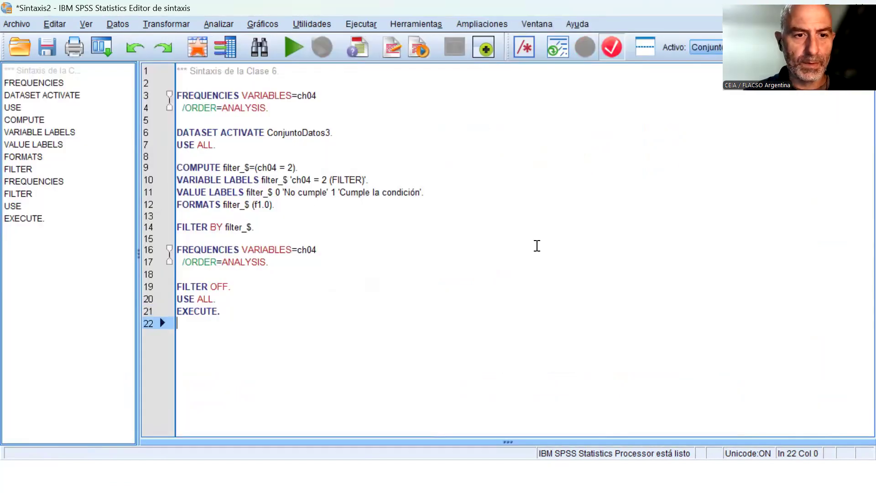
Run the FILTER OFF, USE ALL and EXECUTE commands, and view the cases in 24Q4_INDIVIDUOS-clase 5.sav.
{"action": "key", "text": "Up"}
{"action": "key", "text": "Up"}
{"action": "key", "text": "Up"}
{"action": "key", "text": "shift+Down"}
{"action": "key", "text": "shift+Down"}
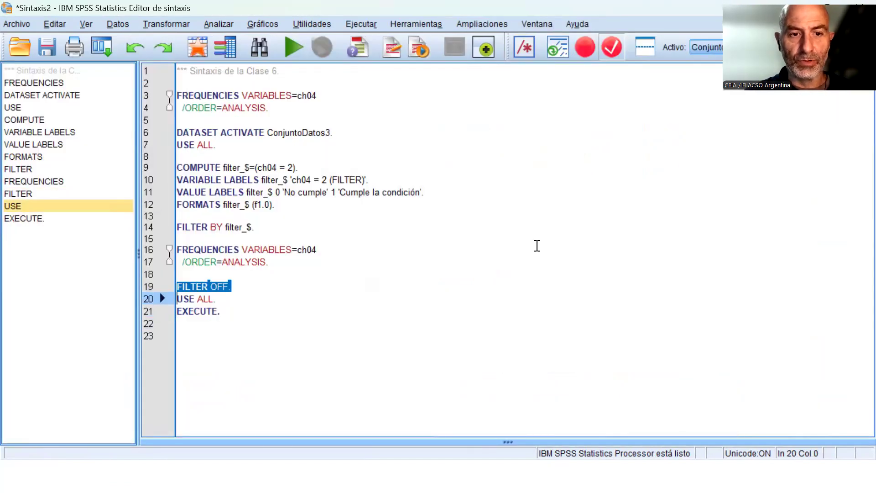
{"action": "key", "text": "shift+Down"}
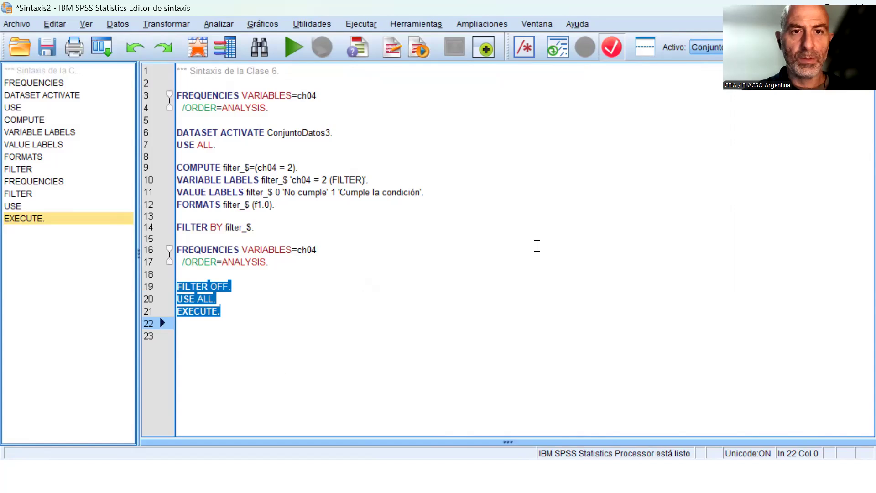
{"action": "left_click", "coordinate": [288, 47]}
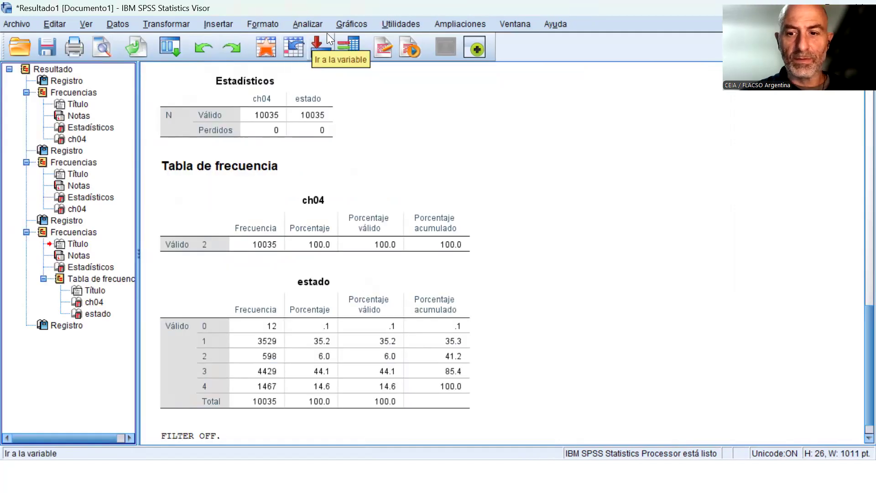
{"action": "left_click", "coordinate": [511, 24]}
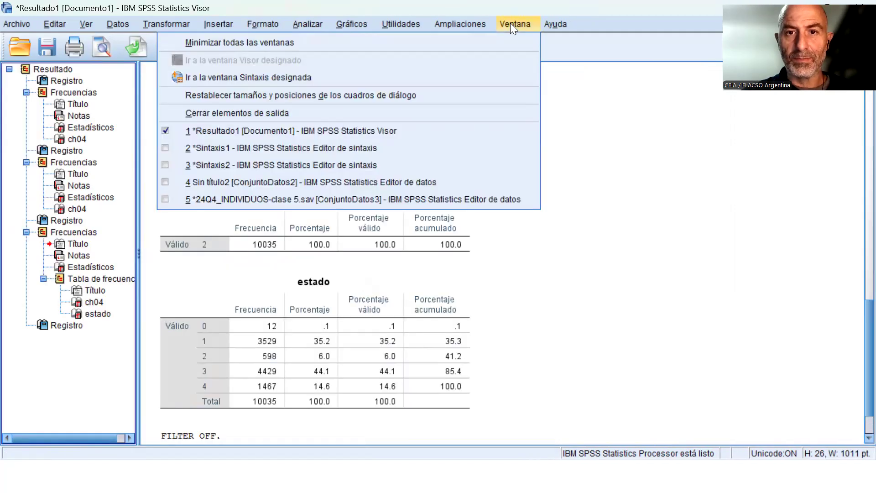
{"action": "left_click", "coordinate": [387, 200]}
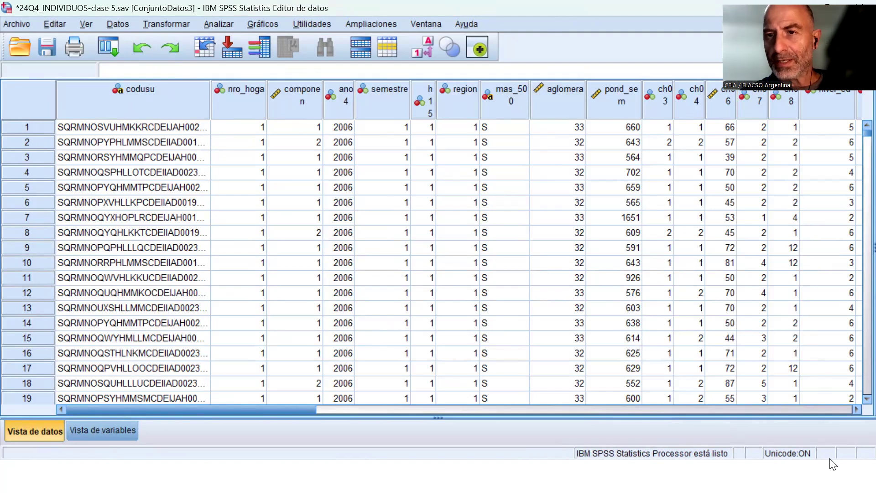
Rerun the Sintaxis2 commands from COMPUTE through the second FREQUENCIES, and return to the 24Q4_INDIVIDUOS-clase 5.sav data.
{"action": "left_click", "coordinate": [439, 25]}
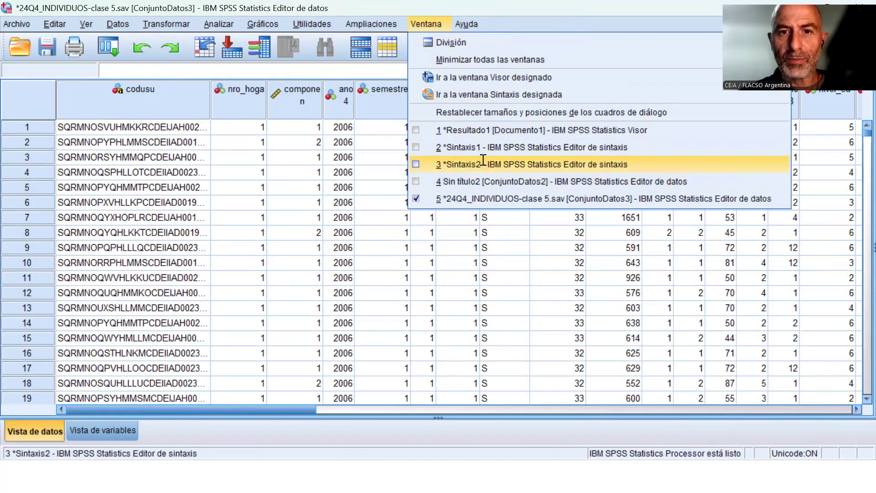
{"action": "left_click", "coordinate": [479, 164]}
{"action": "left_click_drag", "start_coordinate": [217, 167], "coordinate": [225, 254]}
{"action": "left_click", "coordinate": [294, 47]}
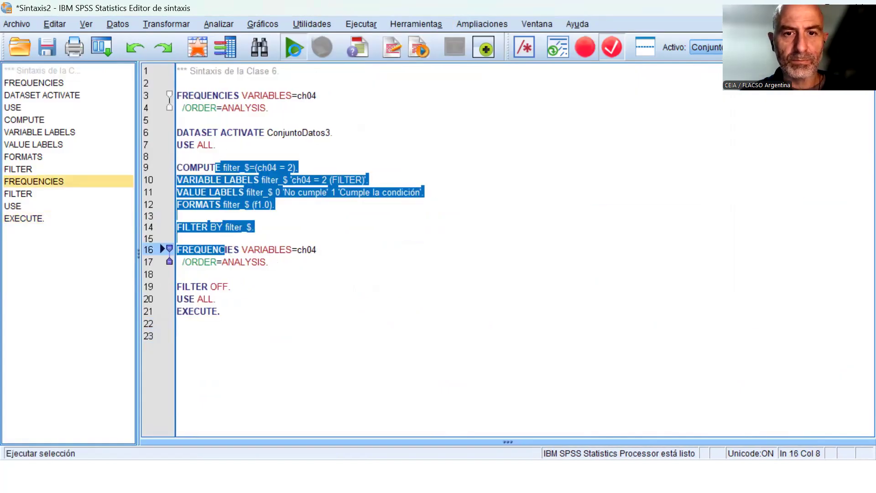
{"action": "left_click", "coordinate": [520, 24]}
{"action": "left_click", "coordinate": [443, 196]}
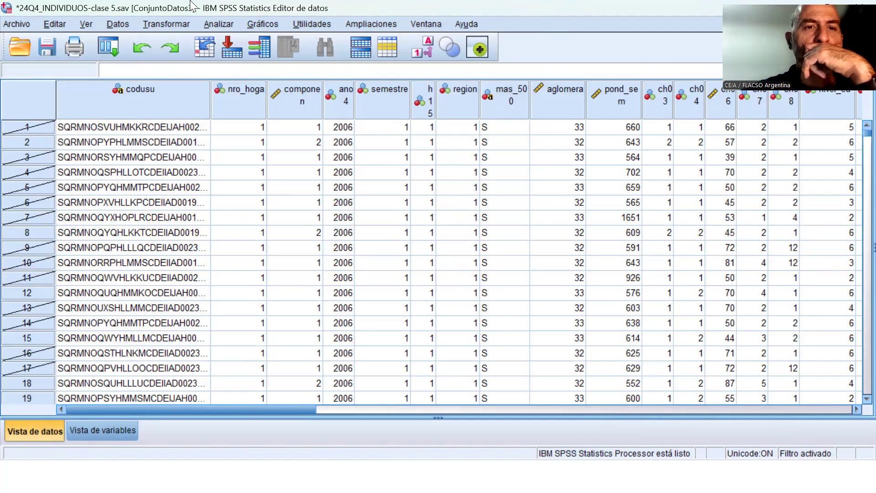
Add nivel_ed to the Frequencies variables ch04 and estado, and paste the command as syntax.
{"action": "left_click", "coordinate": [212, 25]}
{"action": "mouse_move", "coordinate": [302, 60]}
{"action": "left_click", "coordinate": [408, 58]}
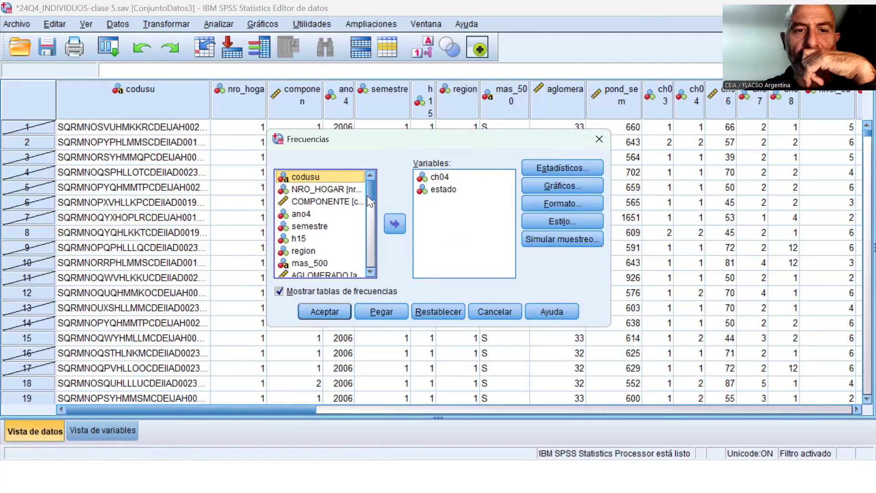
{"action": "left_click_drag", "start_coordinate": [366, 196], "coordinate": [369, 218]}
{"action": "left_click", "coordinate": [356, 211]}
{"action": "left_click", "coordinate": [394, 224]}
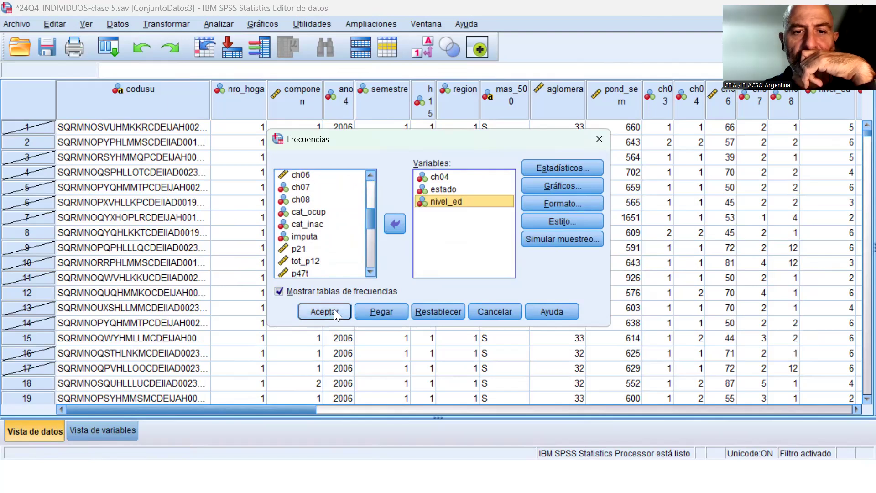
{"action": "left_click", "coordinate": [382, 311]}
In Sintaxis2, remove the extra blank line between EXECUTE and the FREQUENCIES command for ch04, estado and nivel_ed.
{"action": "left_click", "coordinate": [429, 24]}
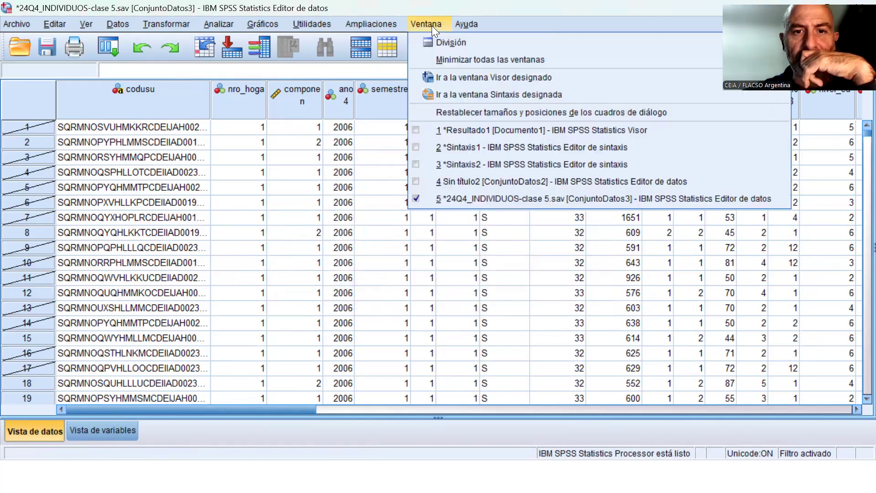
{"action": "left_click", "coordinate": [495, 165]}
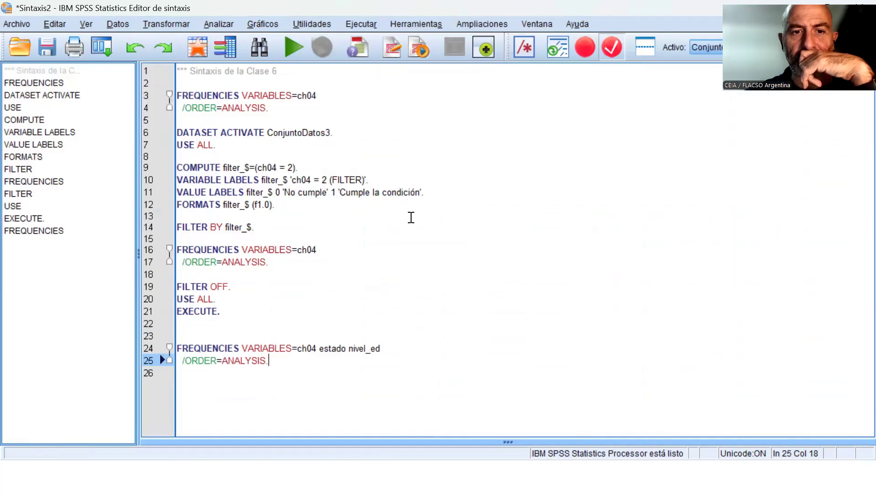
{"action": "left_click", "coordinate": [298, 323]}
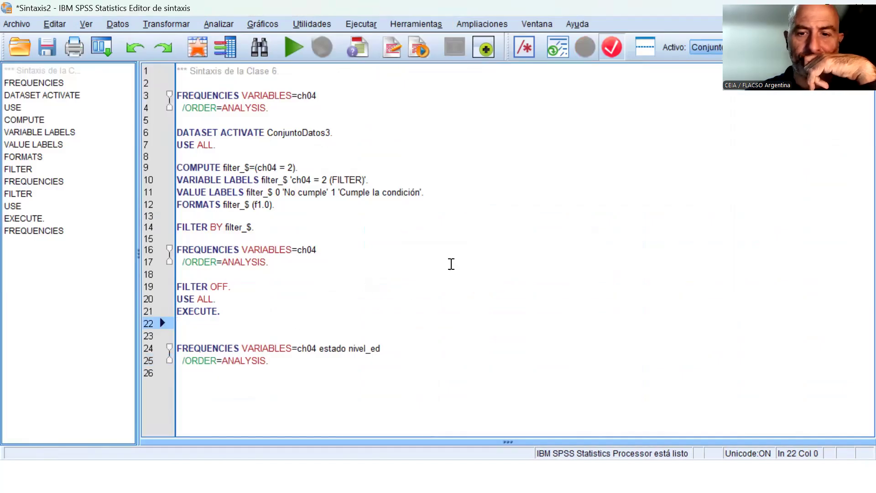
{"action": "key", "text": "Delete"}
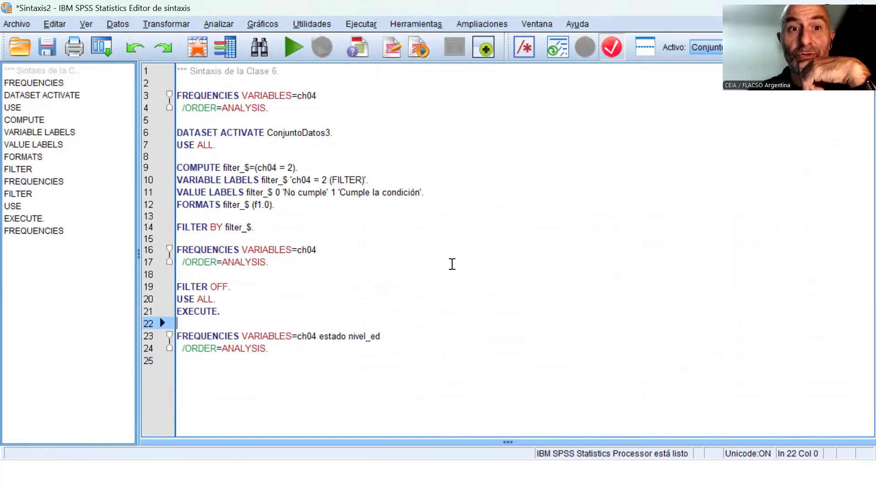
Turn off the active case filter by applying the selection of all cases.
{"action": "left_click", "coordinate": [117, 25]}
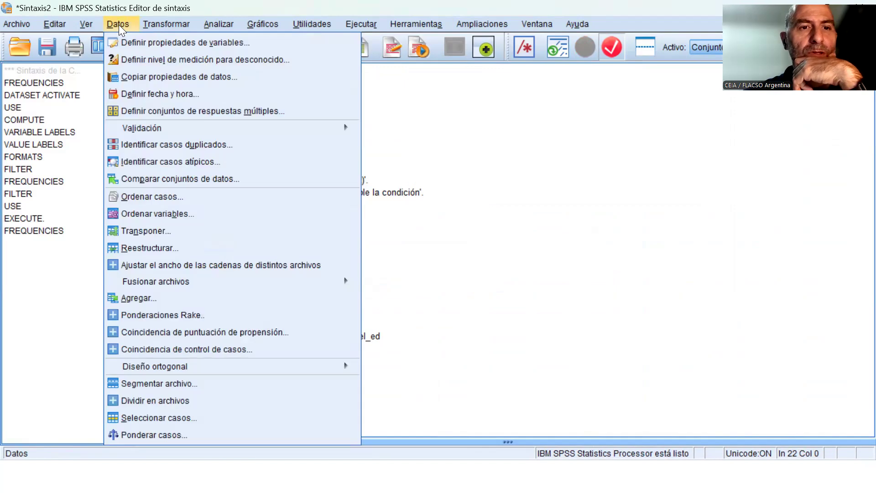
{"action": "left_click", "coordinate": [196, 419]}
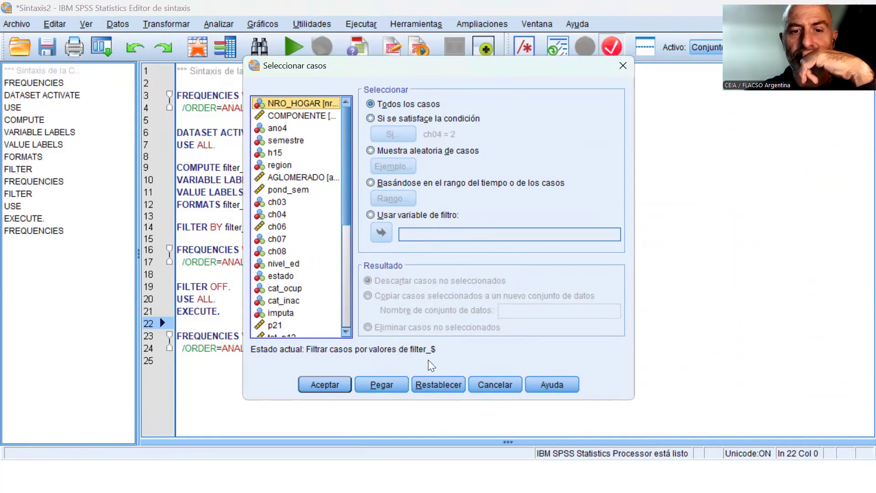
{"action": "left_click", "coordinate": [343, 383]}
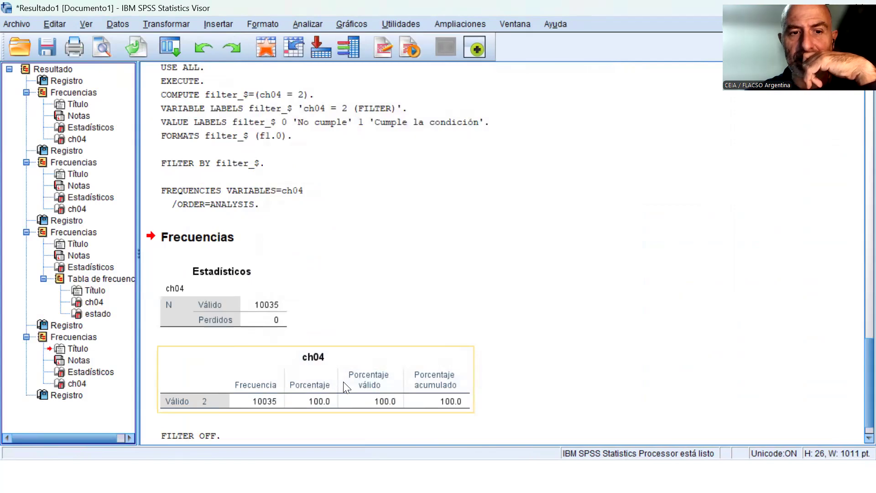
Define a random sample of approximately 10% of all cases in Select Cases, and paste the command as syntax.
{"action": "left_click", "coordinate": [117, 24]}
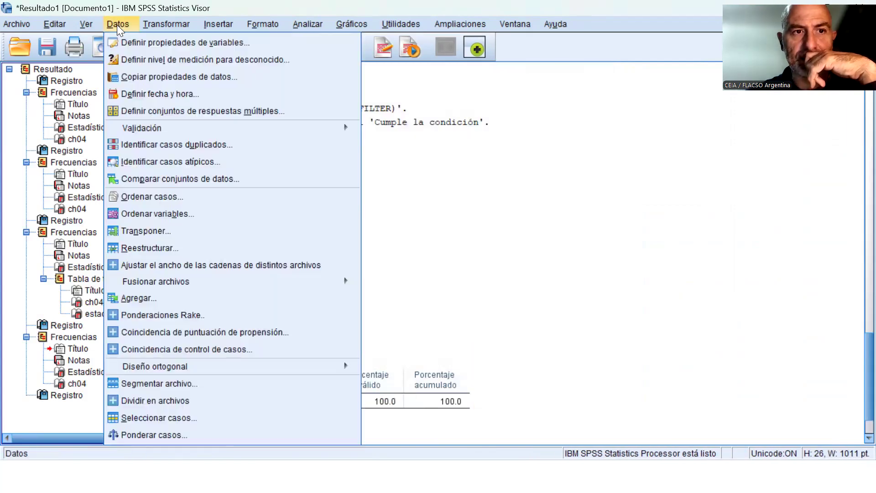
{"action": "left_click", "coordinate": [192, 416]}
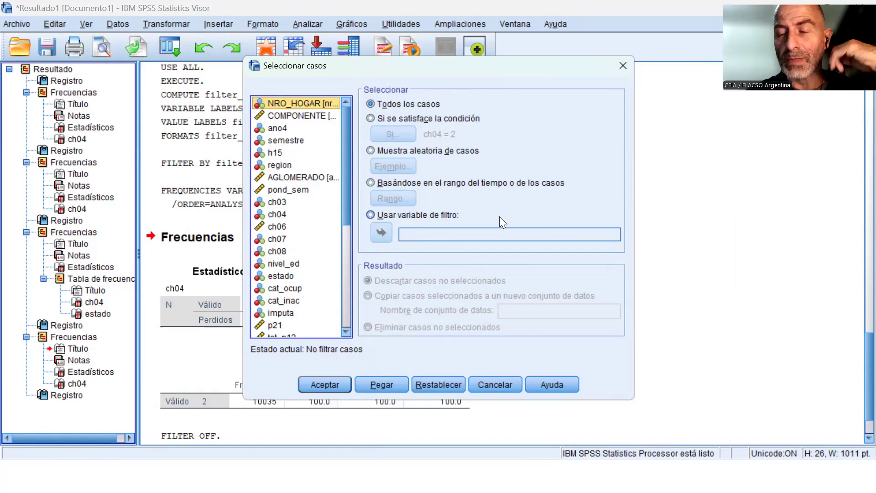
{"action": "left_click", "coordinate": [430, 152]}
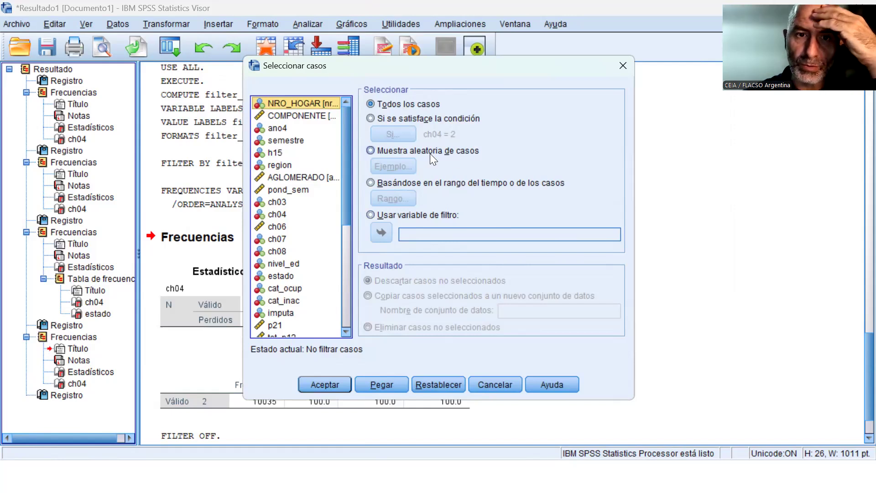
{"action": "left_click", "coordinate": [397, 166]}
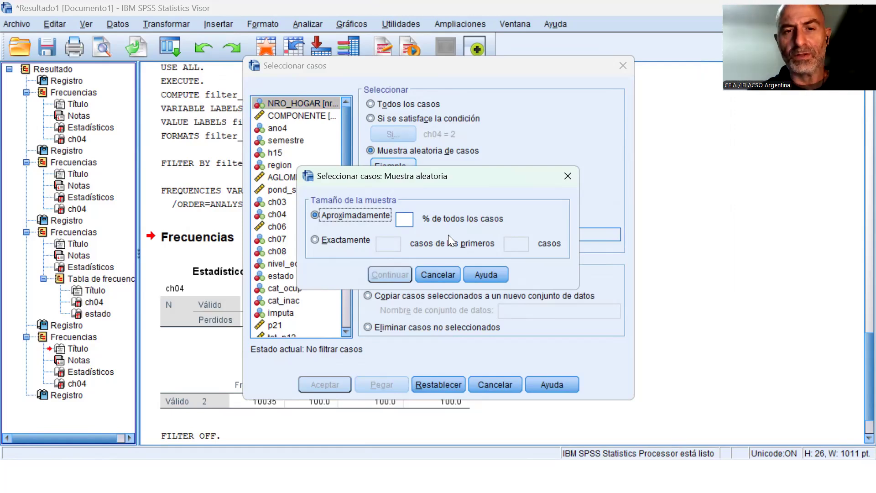
{"action": "left_click", "coordinate": [404, 216]}
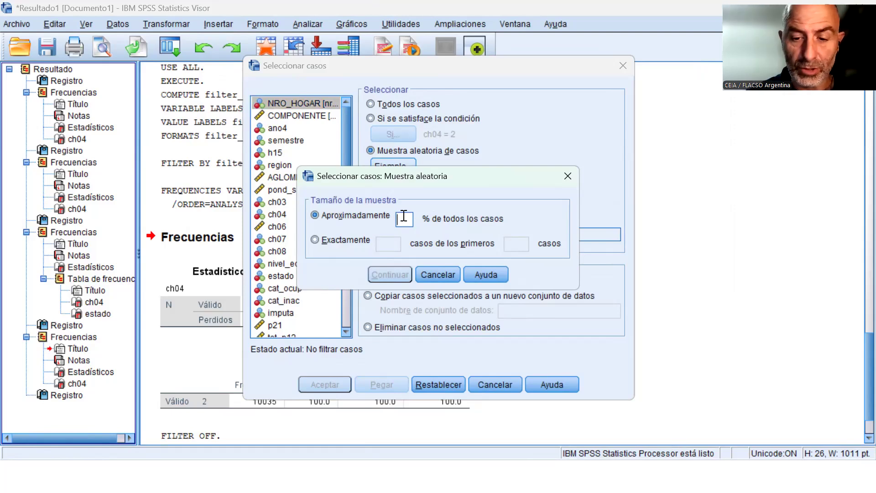
{"action": "type", "text": "10"}
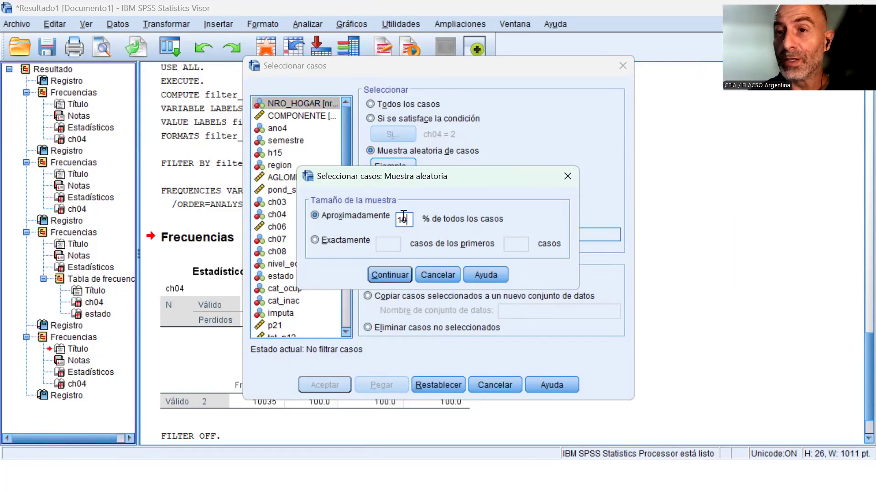
{"action": "left_click", "coordinate": [397, 276]}
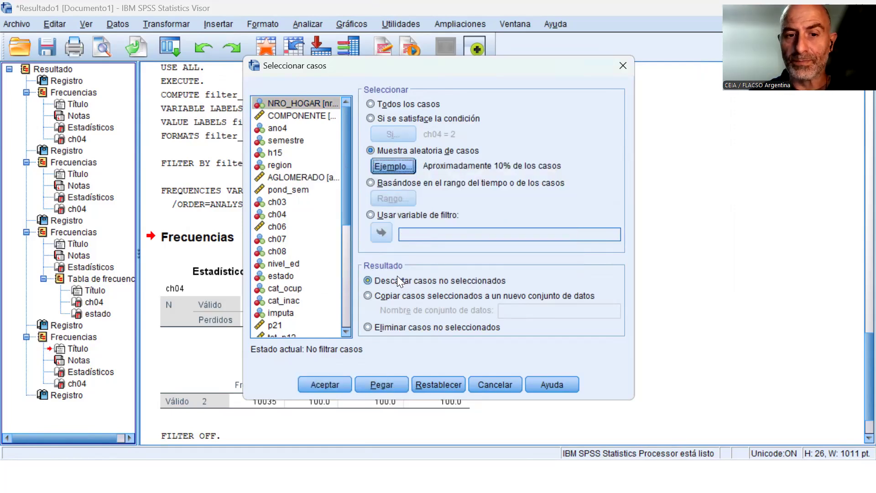
{"action": "left_click", "coordinate": [383, 386]}
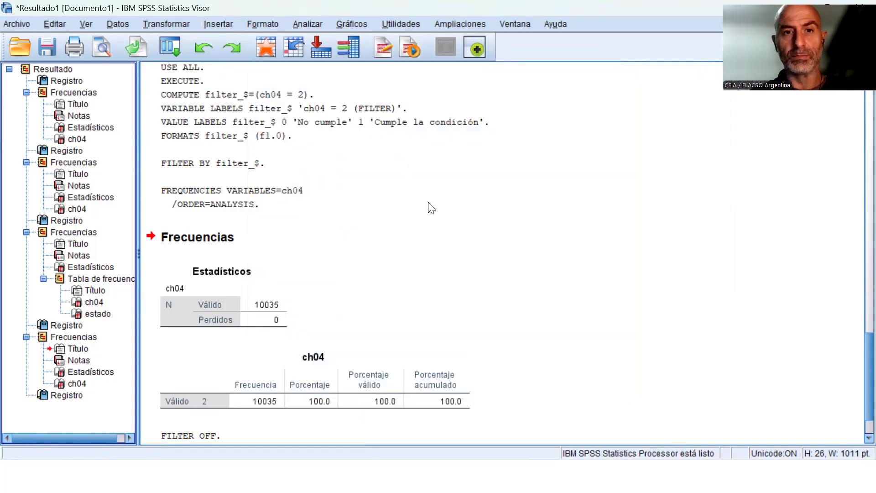
Return to Sintaxis2 and add two blank lines after the final EXECUTE of the pasted sampling commands.
{"action": "left_click", "coordinate": [518, 26]}
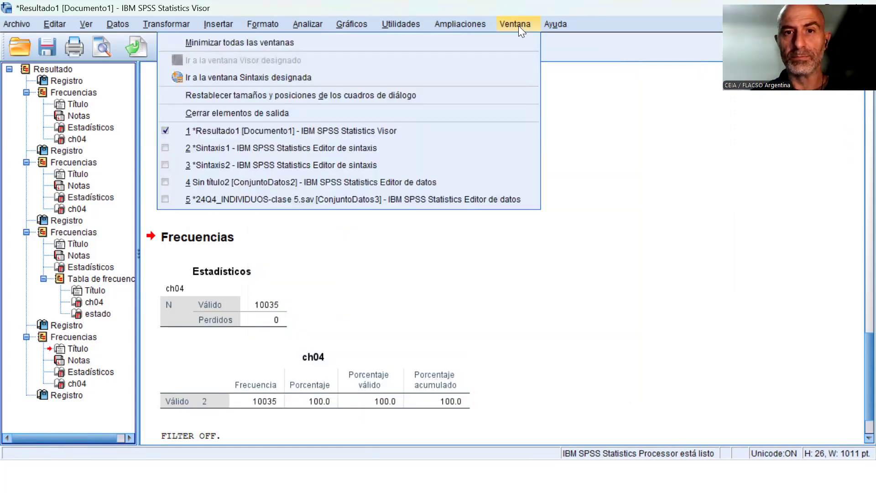
{"action": "left_click", "coordinate": [378, 167]}
{"action": "scroll", "coordinate": [406, 328], "scroll_direction": "down", "scroll_amount": 1}
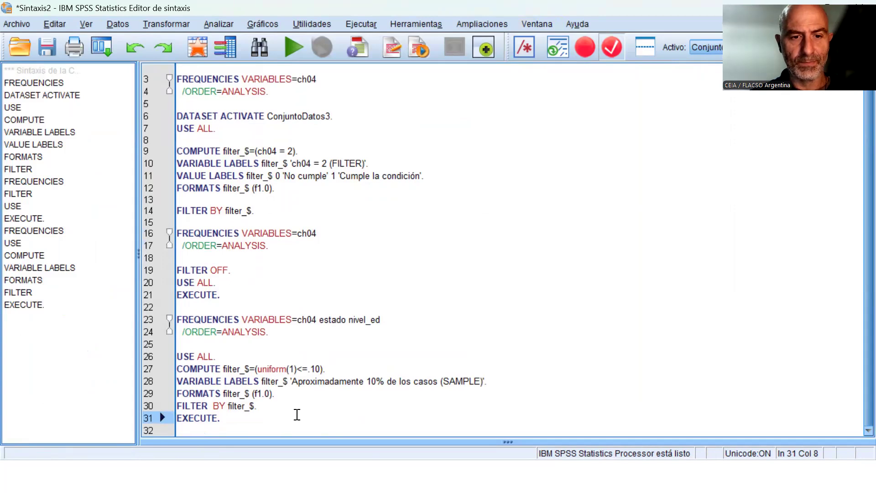
{"action": "key", "text": "Return"}
{"action": "key", "text": "Return"}
{"action": "key", "text": "Up"}
{"action": "key", "text": "Up"}
{"action": "key", "text": "Up"}
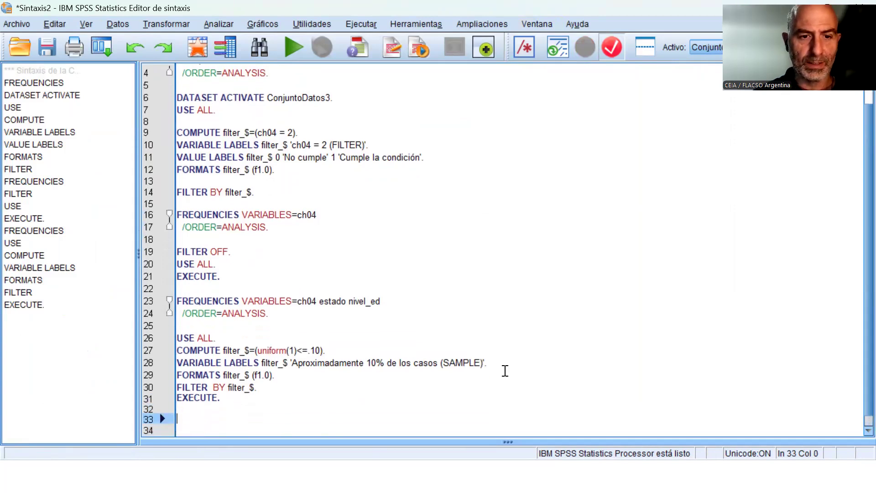
In the 10% sampling block, insert blank lines before COMPUTE, before FILTER BY and above USE ALL.
{"action": "key", "text": "Up"}
{"action": "key", "text": "Up"}
{"action": "key", "text": "Up"}
{"action": "key", "text": "Return"}
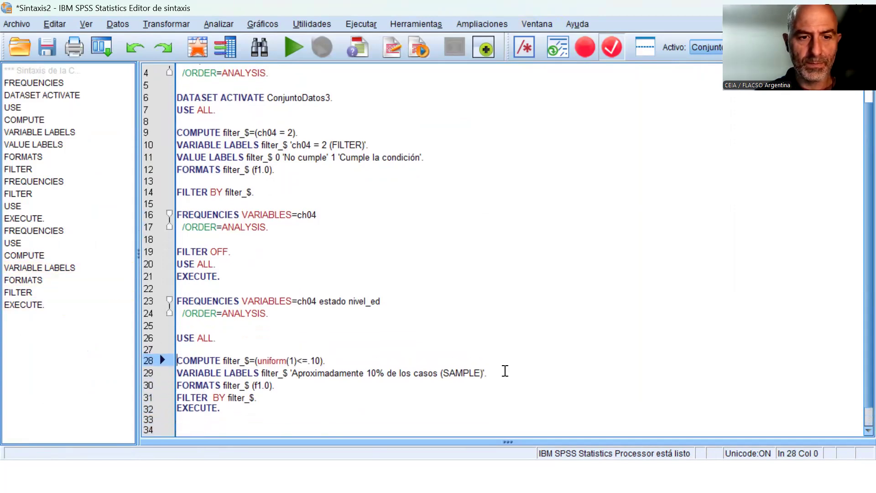
{"action": "key", "text": "Down"}
{"action": "key", "text": "Down"}
{"action": "key", "text": "Down"}
{"action": "key", "text": "Return"}
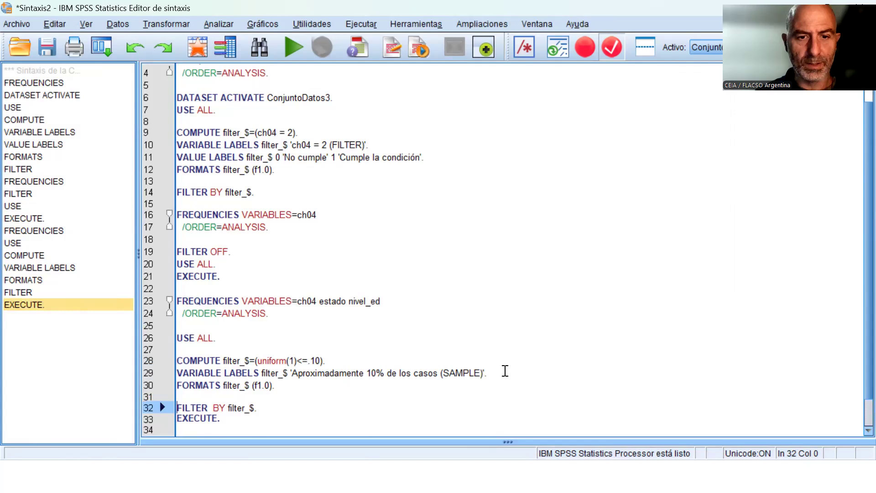
{"action": "key", "text": "Up"}
{"action": "key", "text": "Up"}
{"action": "key", "text": "Up"}
{"action": "key", "text": "Up"}
{"action": "key", "text": "Up"}
{"action": "key", "text": "Up"}
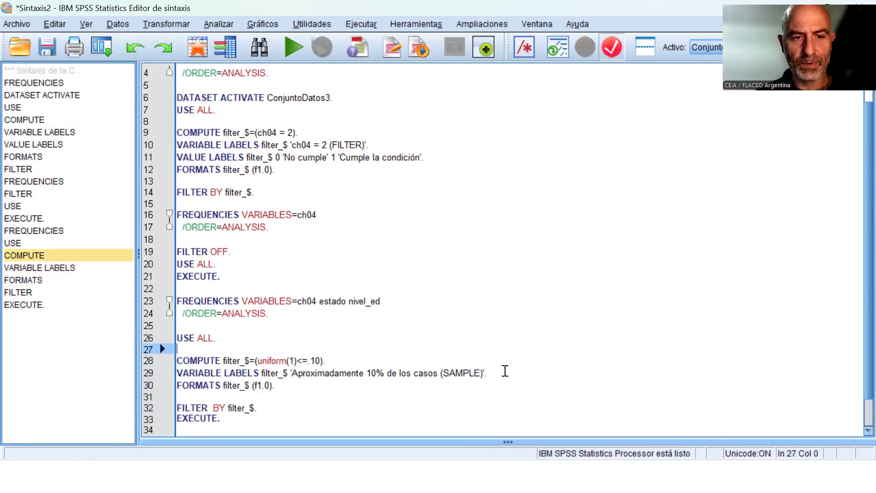
{"action": "key", "text": "Return"}
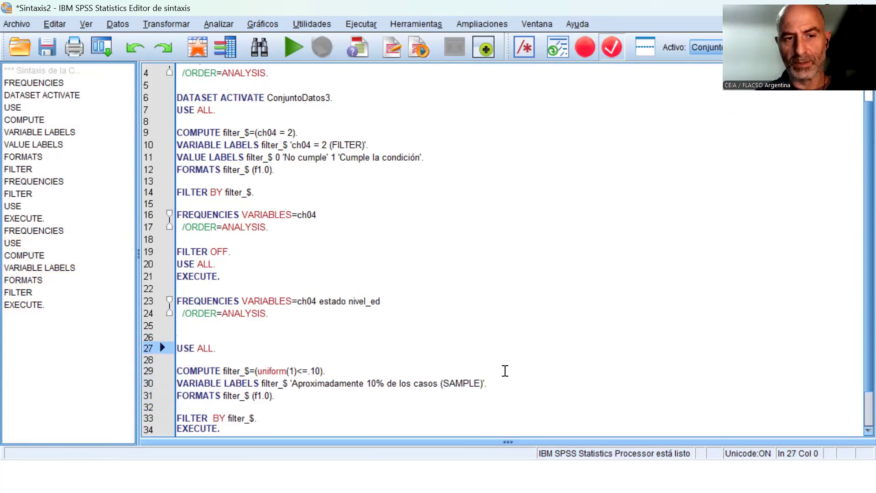
Insert the comment line "*CONDICION LOGICA." directly above DATASET ACTIVATE ConjuntoDatos3.
{"action": "key", "text": "Up"}
{"action": "key", "text": "Up"}
{"action": "key", "text": "Up"}
{"action": "key", "text": "Up"}
{"action": "key", "text": "Up"}
{"action": "key", "text": "Up"}
{"action": "key", "text": "Up"}
{"action": "key", "text": "Up"}
{"action": "key", "text": "Up"}
{"action": "key", "text": "Up"}
{"action": "key", "text": "Up"}
{"action": "key", "text": "Up"}
{"action": "key", "text": "Up"}
{"action": "key", "text": "Up"}
{"action": "key", "text": "Up"}
{"action": "key", "text": "Up"}
{"action": "key", "text": "Up"}
{"action": "key", "text": "Up"}
{"action": "key", "text": "Up"}
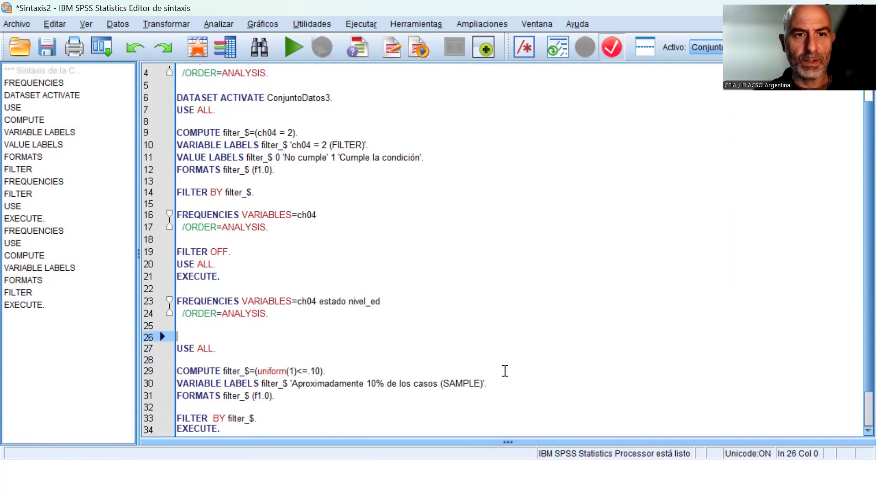
{"action": "key", "text": "Up"}
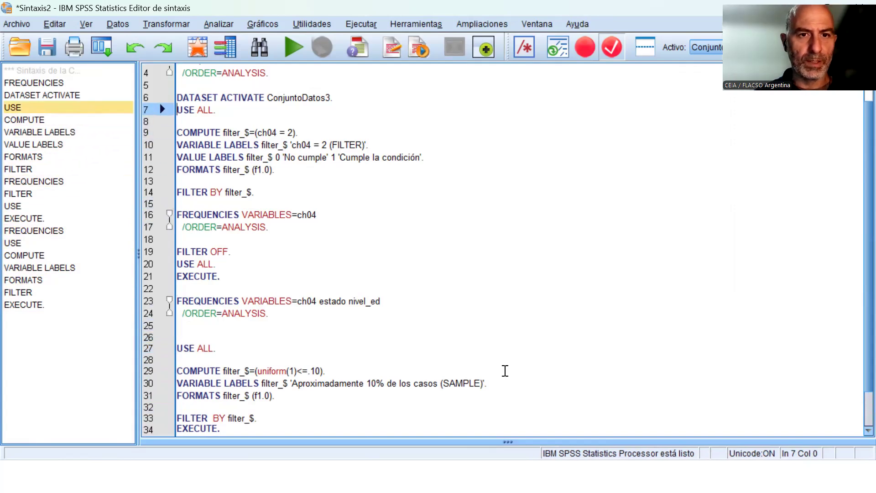
{"action": "key", "text": "Up"}
{"action": "key", "text": "Up"}
{"action": "type", "text": "*"}
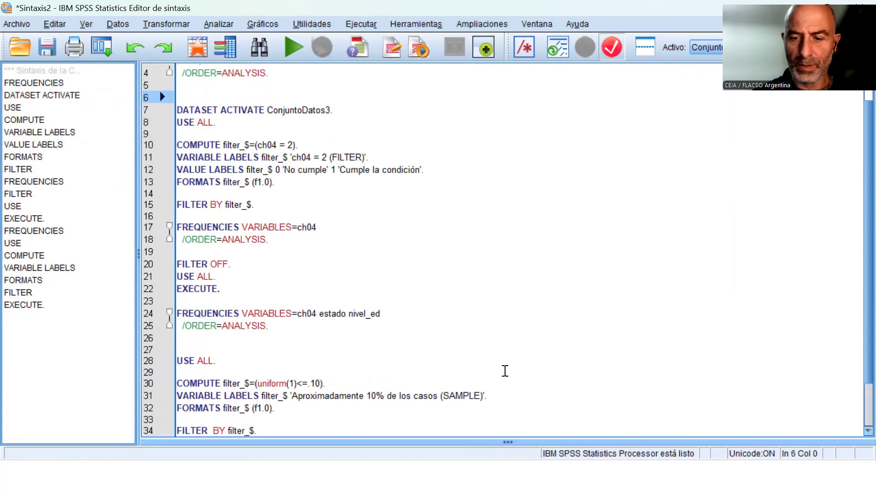
{"action": "key", "text": "Caps_Lock"}
{"action": "type", "text": "C"}
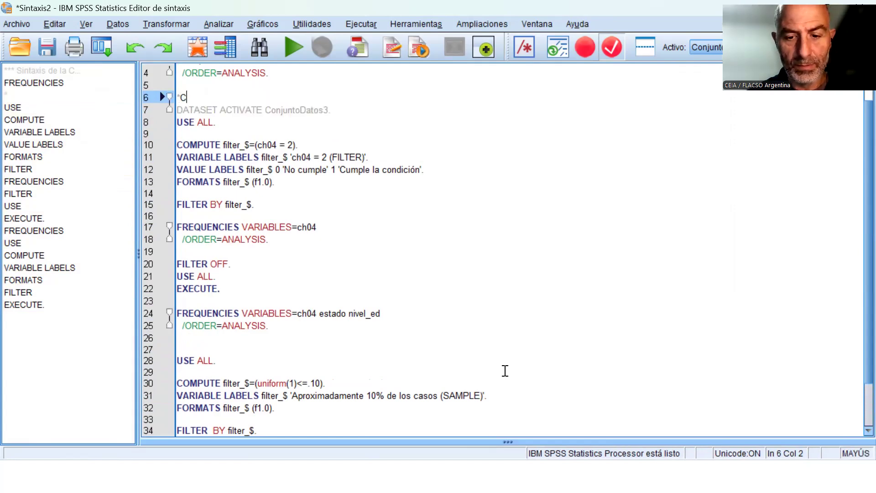
{"action": "type", "text": "ONDICION L"}
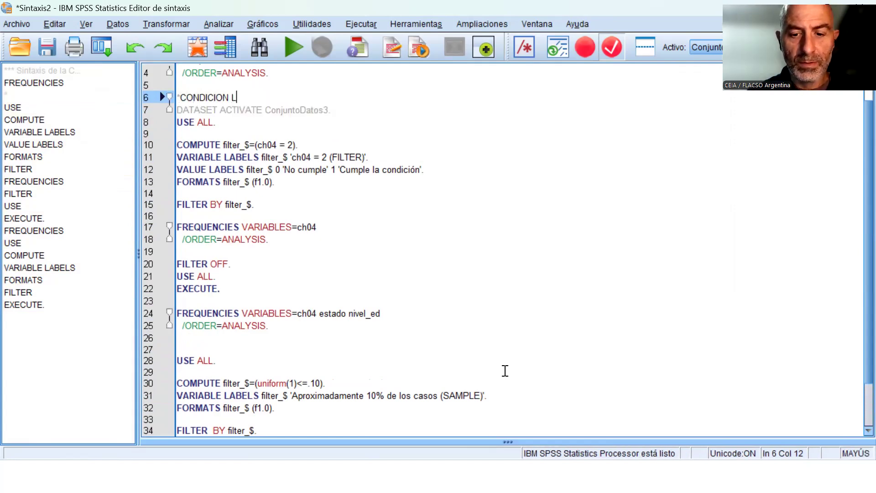
{"action": "type", "text": "OGICA."}
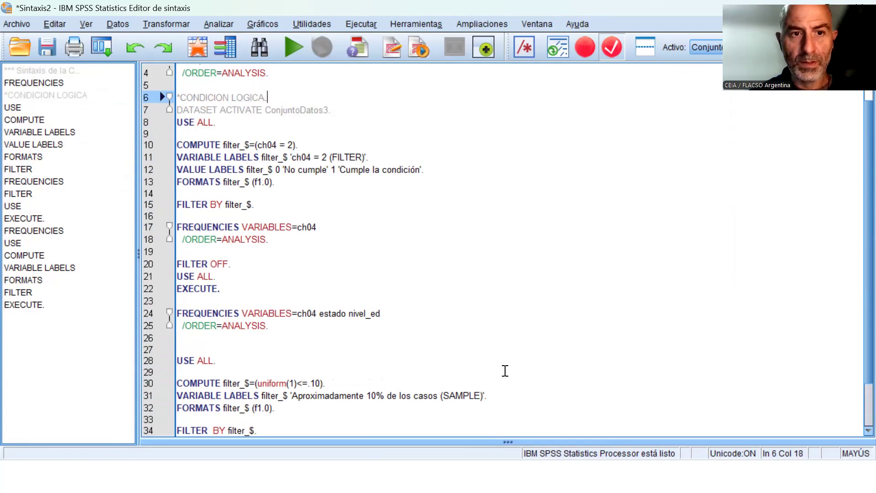
Write the comment "*MAS." on the blank line above the USE ALL command of the 10% sampling block.
{"action": "key", "text": "Down"}
{"action": "key", "text": "Down"}
{"action": "key", "text": "Down"}
{"action": "key", "text": "Down"}
{"action": "key", "text": "Down"}
{"action": "key", "text": "Down"}
{"action": "key", "text": "Down"}
{"action": "key", "text": "Down"}
{"action": "key", "text": "Down"}
{"action": "key", "text": "Down"}
{"action": "key", "text": "Down"}
{"action": "key", "text": "Down"}
{"action": "key", "text": "Down"}
{"action": "key", "text": "Down"}
{"action": "key", "text": "Down"}
{"action": "key", "text": "Down"}
{"action": "key", "text": "Down"}
{"action": "key", "text": "Down"}
{"action": "key", "text": "Down"}
{"action": "key", "text": "Down"}
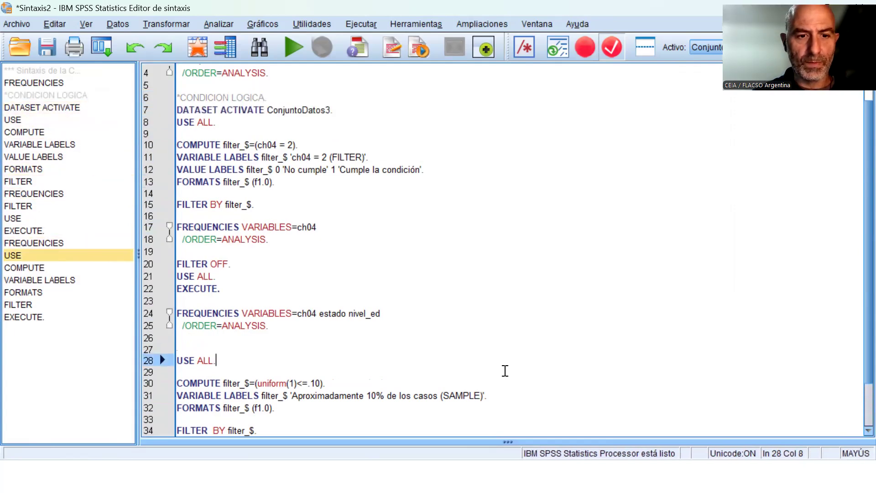
{"action": "type", "text": "*"}
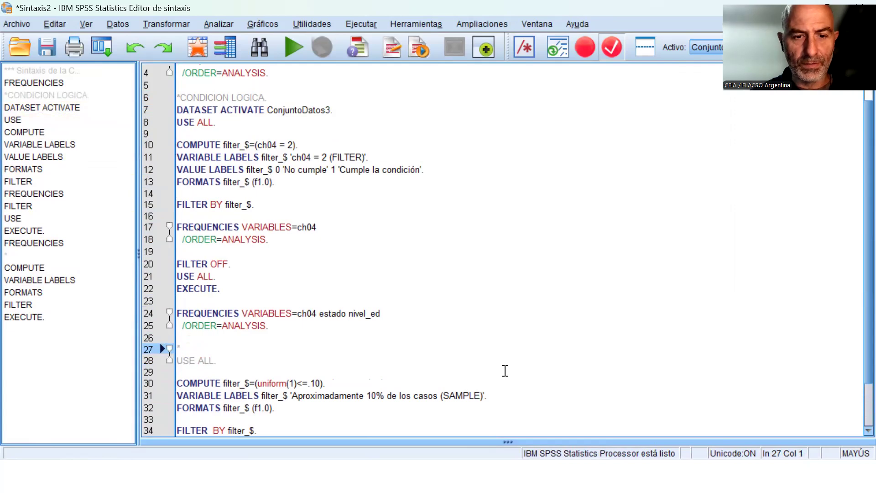
{"action": "type", "text": "MUE"}
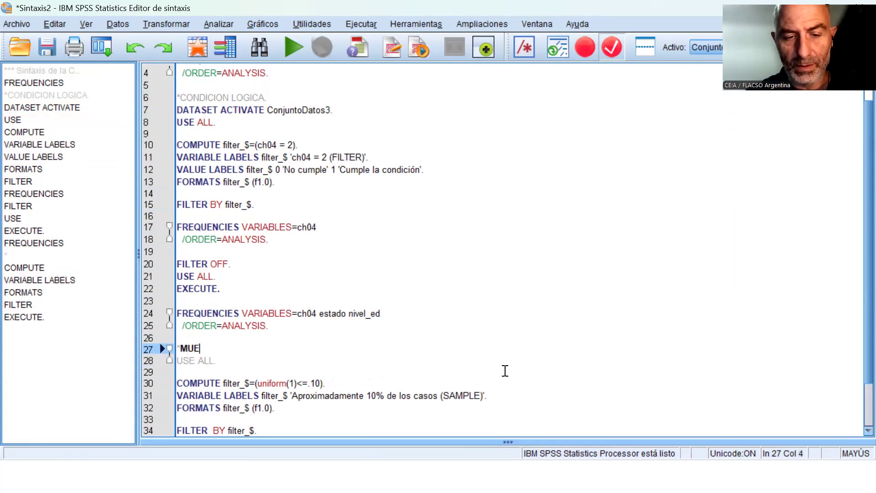
{"action": "key", "text": "BackSpace"}
{"action": "key", "text": "BackSpace"}
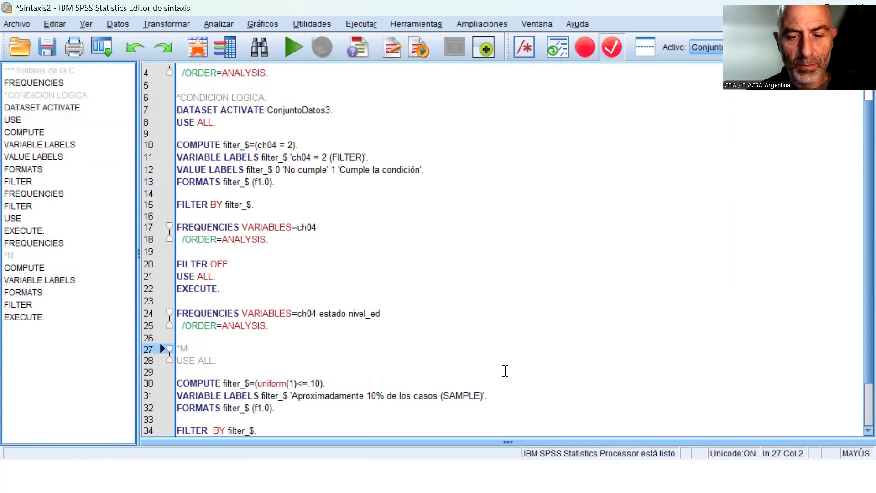
{"action": "type", "text": "MUESTRA"}
{"action": "key", "text": "BackSpace"}
{"action": "key", "text": "BackSpace"}
{"action": "key", "text": "BackSpace"}
{"action": "key", "text": "BackSpace"}
{"action": "key", "text": "BackSpace"}
{"action": "key", "text": "BackSpace"}
{"action": "key", "text": "BackSpace"}
{"action": "type", "text": "AS"}
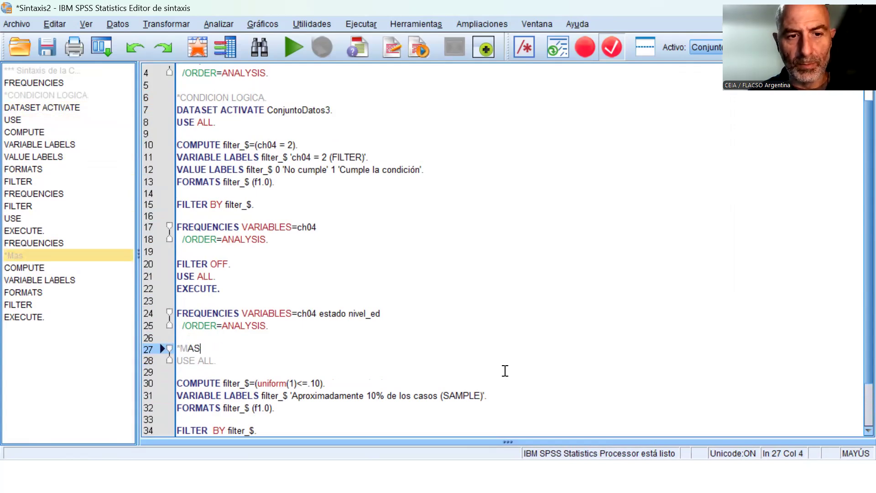
{"action": "type", "text": "."}
Copy the two-line FREQUENCIES command for ch04 that follows FILTER BY in the logical condition block.
{"action": "key", "text": "Down"}
{"action": "key", "text": "Down"}
{"action": "key", "text": "Down"}
{"action": "key", "text": "Up"}
{"action": "key", "text": "Up"}
{"action": "key", "text": "Down"}
{"action": "key", "text": "Up"}
{"action": "key", "text": "Up"}
{"action": "key", "text": "Up"}
{"action": "key", "text": "Up"}
{"action": "key", "text": "Up"}
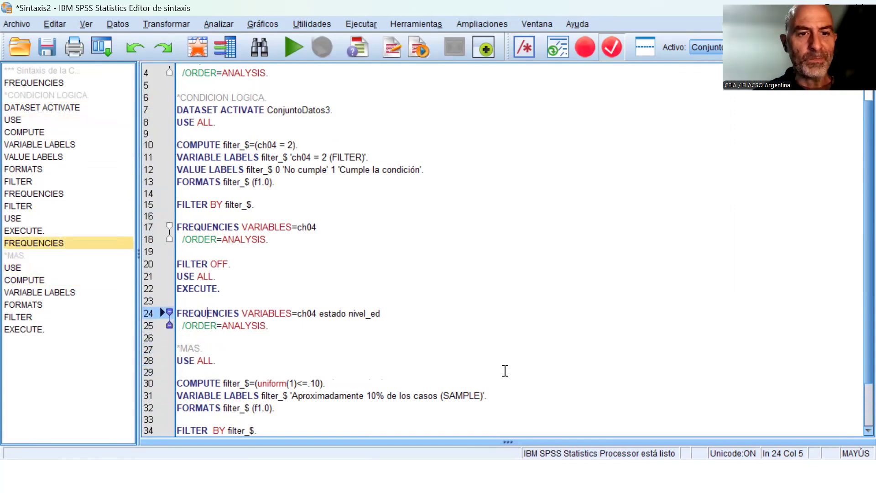
{"action": "key", "text": "Up"}
{"action": "key", "text": "Up"}
{"action": "key", "text": "Up"}
{"action": "key", "text": "Up"}
{"action": "key", "text": "Up"}
{"action": "key", "text": "Up"}
{"action": "key", "text": "Up"}
{"action": "key", "text": "Up"}
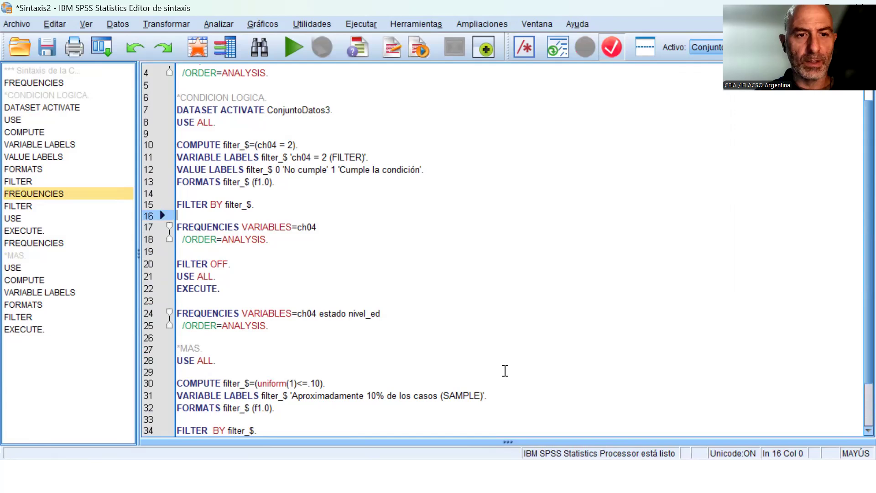
{"action": "key", "text": "shift+Down"}
{"action": "key", "text": "shift+Down"}
{"action": "key", "text": "shift+Down"}
{"action": "key", "text": "ctrl+c"}
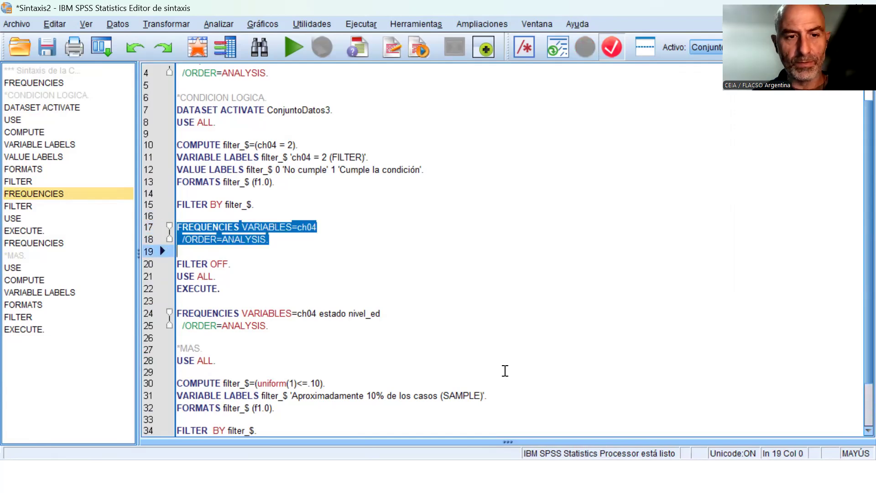
Replace the EXECUTE line after the sampling block's FILTER BY with the copied FREQUENCIES command for ch04.
{"action": "key", "text": "Down"}
{"action": "key", "text": "Down"}
{"action": "key", "text": "Down"}
{"action": "key", "text": "Down"}
{"action": "key", "text": "Down"}
{"action": "key", "text": "Down"}
{"action": "key", "text": "Down"}
{"action": "key", "text": "Down"}
{"action": "key", "text": "Down"}
{"action": "key", "text": "Down"}
{"action": "key", "text": "Down"}
{"action": "key", "text": "Down"}
{"action": "key", "text": "Down"}
{"action": "key", "text": "Down"}
{"action": "key", "text": "Down"}
{"action": "key", "text": "Down"}
{"action": "key", "text": "Down"}
{"action": "key", "text": "Down"}
{"action": "key", "text": "Down"}
{"action": "key", "text": "Up"}
{"action": "key", "text": "Up"}
{"action": "key", "text": "Up"}
{"action": "key", "text": "shift+End"}
{"action": "key", "text": "ctrl+v"}
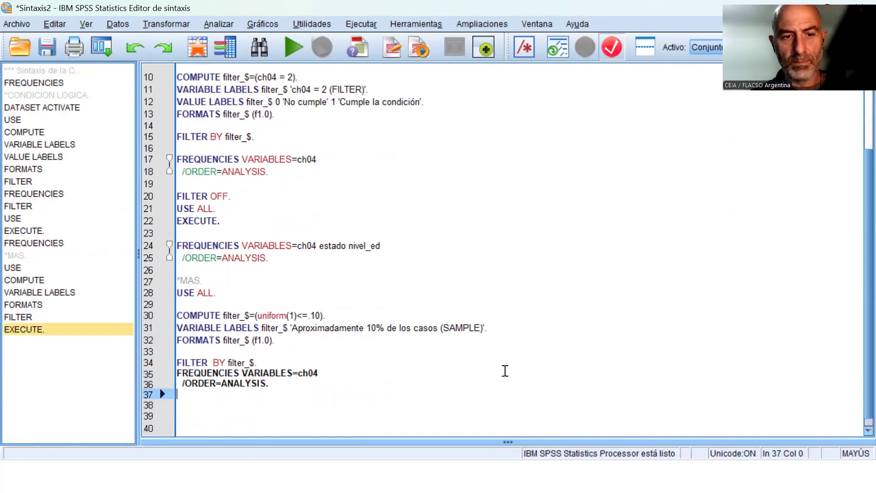
Run the 10% sampling block from USE ALL through the FREQUENCIES command for ch04.
{"action": "key", "text": "Up"}
{"action": "key", "text": "Up"}
{"action": "key", "text": "Up"}
{"action": "key", "text": "Up"}
{"action": "key", "text": "Up"}
{"action": "key", "text": "Up"}
{"action": "key", "text": "Up"}
{"action": "key", "text": "Up"}
{"action": "key", "text": "Up"}
{"action": "key", "text": "shift+Down"}
{"action": "key", "text": "shift+Down"}
{"action": "key", "text": "shift+Down"}
{"action": "key", "text": "shift+Down"}
{"action": "key", "text": "shift+Down"}
{"action": "key", "text": "shift+Down"}
{"action": "key", "text": "shift+Down"}
{"action": "key", "text": "shift+Down"}
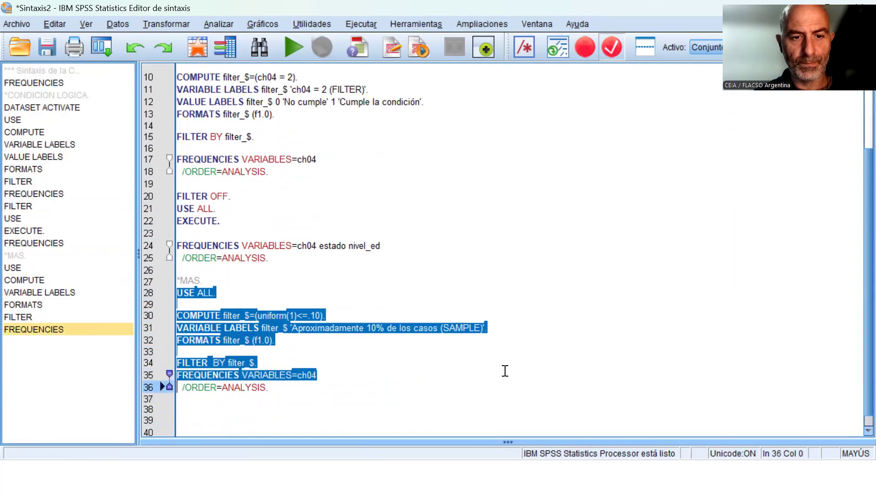
{"action": "key", "text": "shift+Down"}
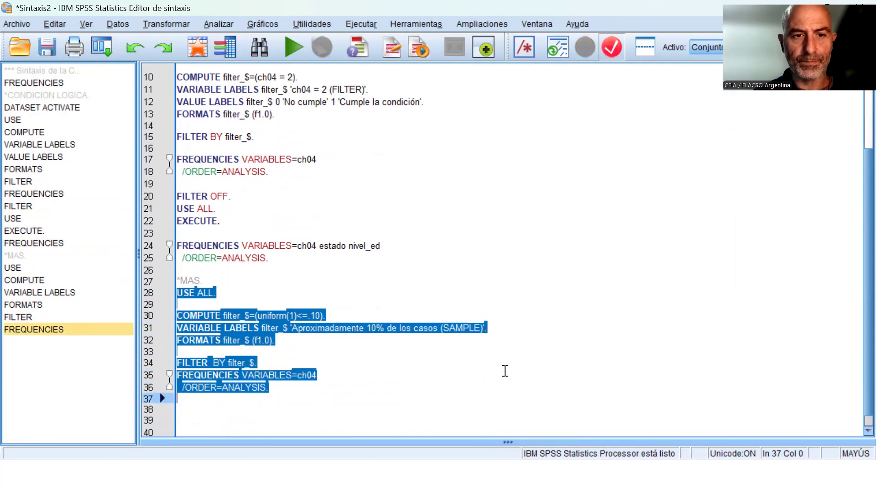
{"action": "left_click", "coordinate": [285, 42]}
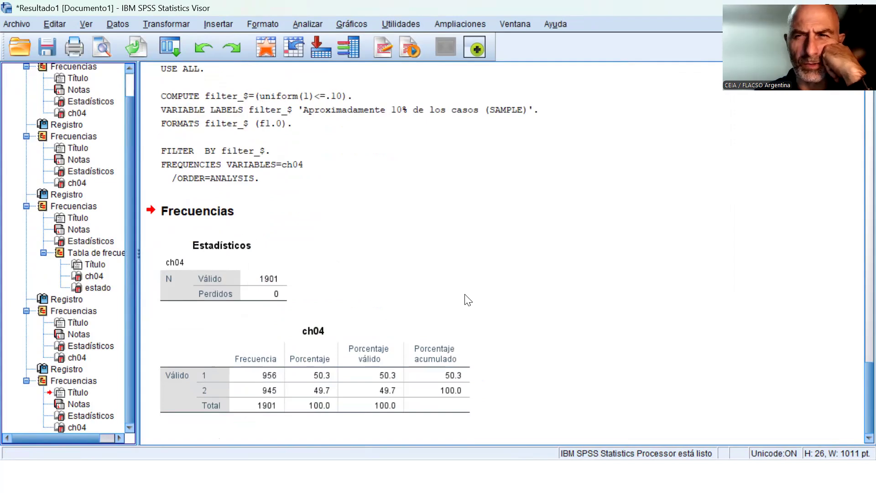
Compare the sample's ch04 frequency table with the earlier full-data and ch04 = 2 frequency outputs.
{"action": "scroll", "coordinate": [468, 300], "scroll_direction": "up", "scroll_amount": 10}
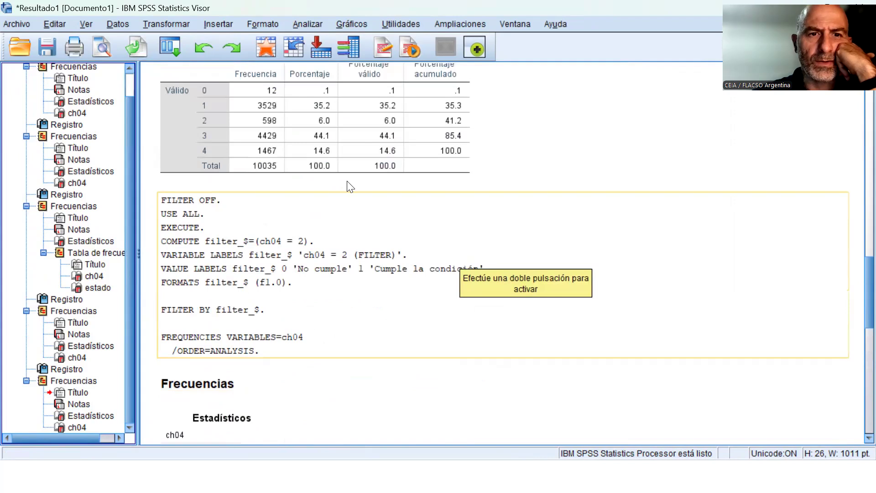
{"action": "scroll", "coordinate": [319, 178], "scroll_direction": "up", "scroll_amount": 10}
{"action": "scroll", "coordinate": [333, 164], "scroll_direction": "up", "scroll_amount": 5}
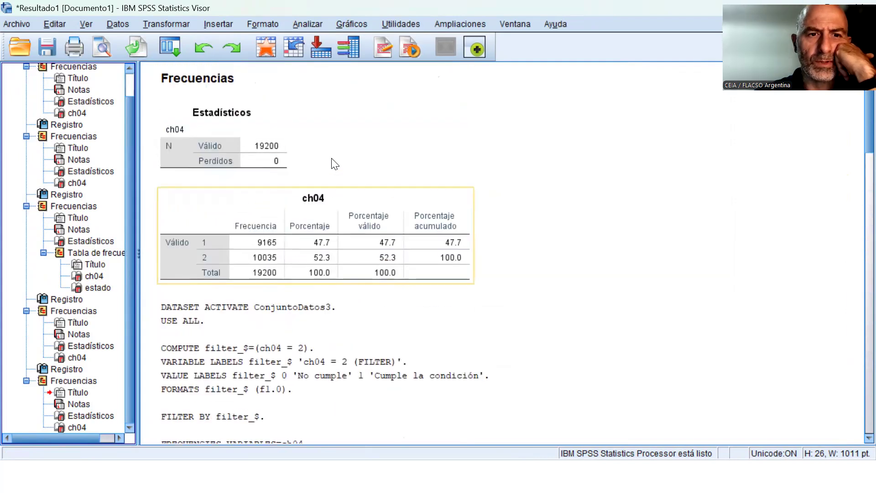
{"action": "scroll", "coordinate": [294, 159], "scroll_direction": "down", "scroll_amount": 10}
{"action": "scroll", "coordinate": [481, 249], "scroll_direction": "down", "scroll_amount": 10}
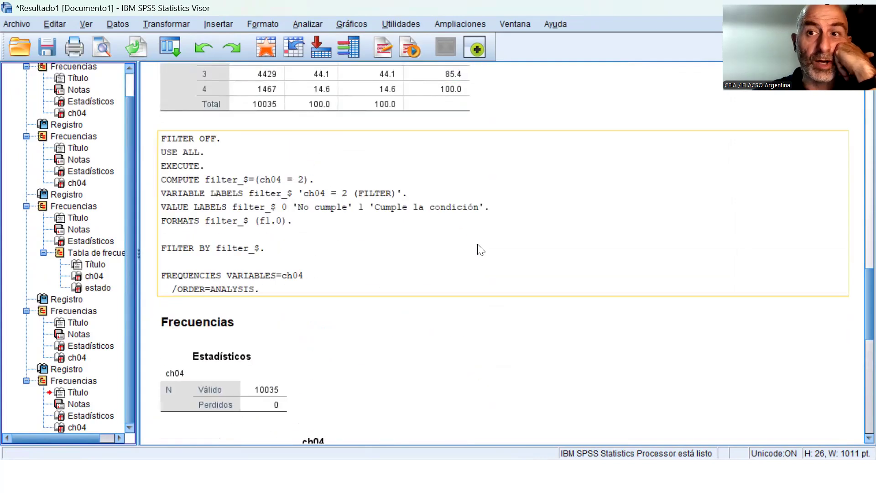
{"action": "left_click", "coordinate": [286, 356]}
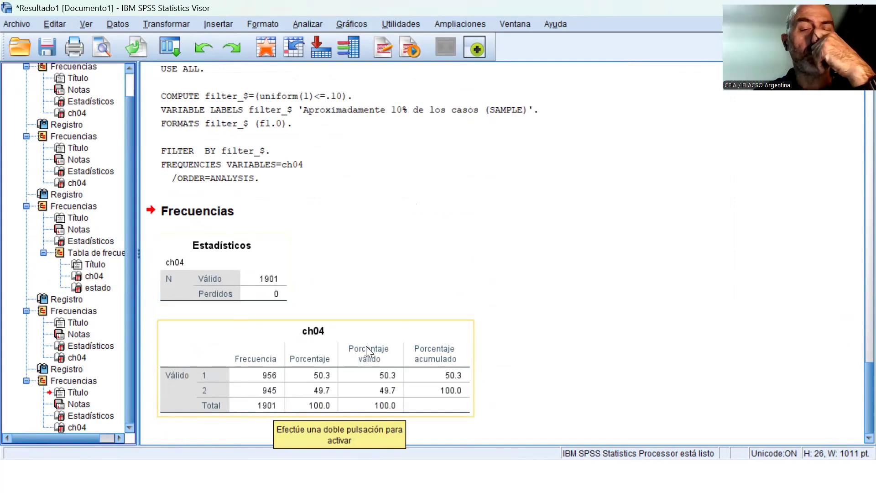
{"action": "left_click", "coordinate": [205, 277]}
{"action": "scroll", "coordinate": [363, 186], "scroll_direction": "up", "scroll_amount": 20}
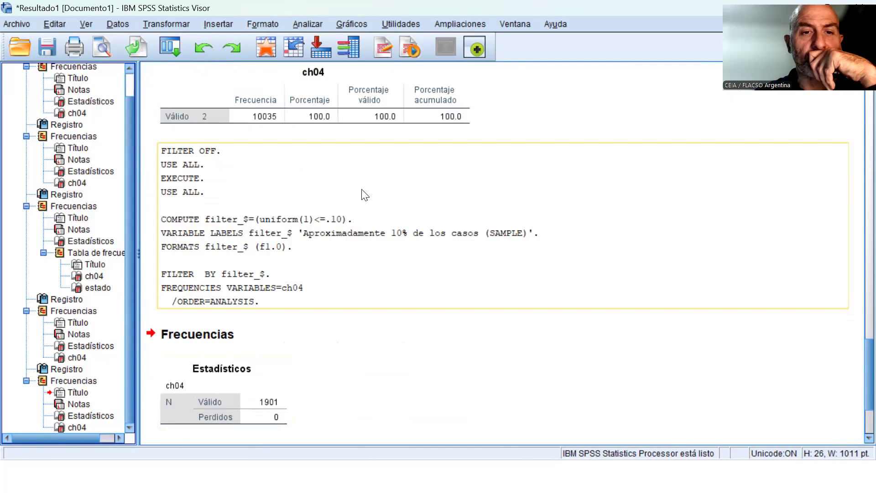
{"action": "scroll", "coordinate": [363, 189], "scroll_direction": "down", "scroll_amount": 5}
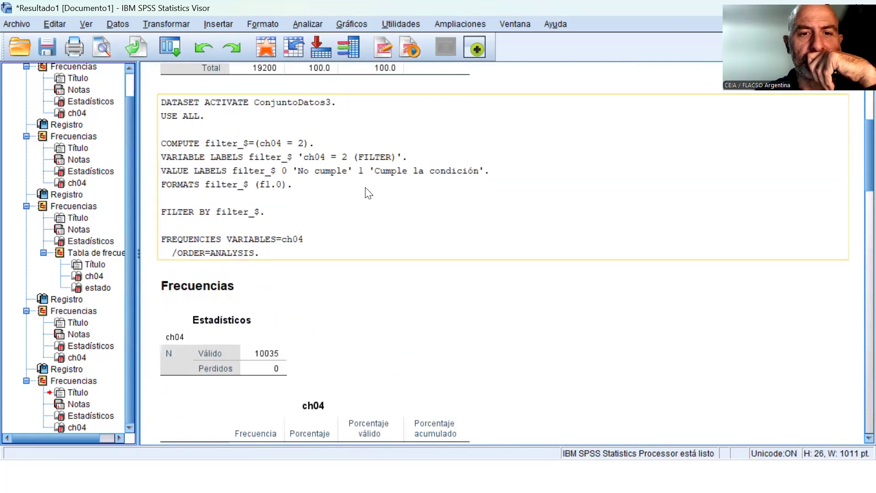
{"action": "scroll", "coordinate": [343, 147], "scroll_direction": "up", "scroll_amount": 4}
{"action": "left_click", "coordinate": [342, 235]}
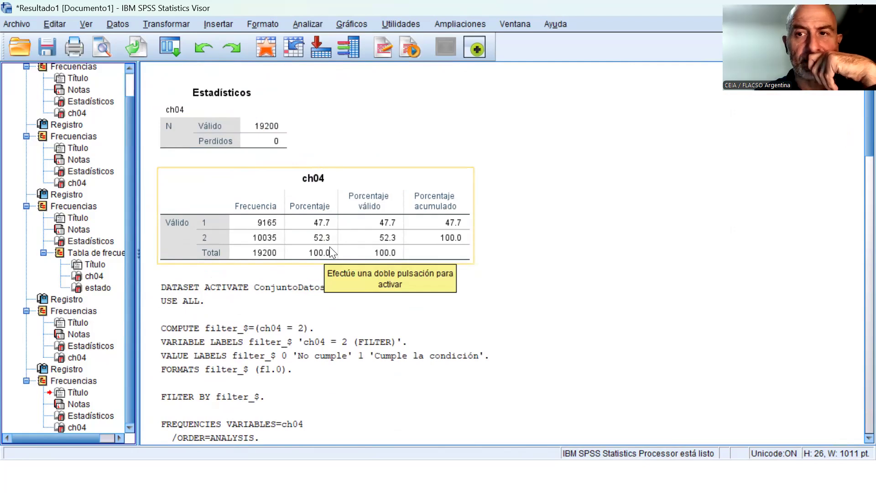
{"action": "scroll", "coordinate": [405, 229], "scroll_direction": "down", "scroll_amount": 12}
{"action": "scroll", "coordinate": [406, 230], "scroll_direction": "up", "scroll_amount": 4}
{"action": "scroll", "coordinate": [408, 231], "scroll_direction": "up", "scroll_amount": 5}
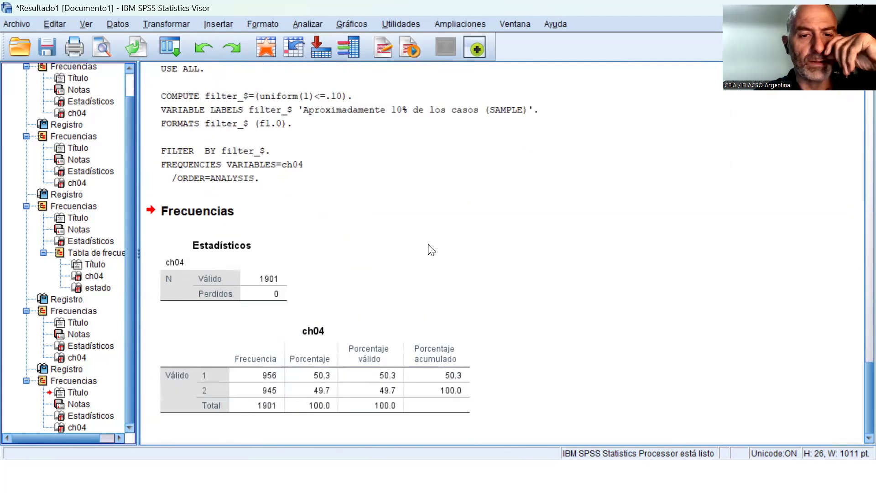
{"action": "left_click", "coordinate": [385, 363]}
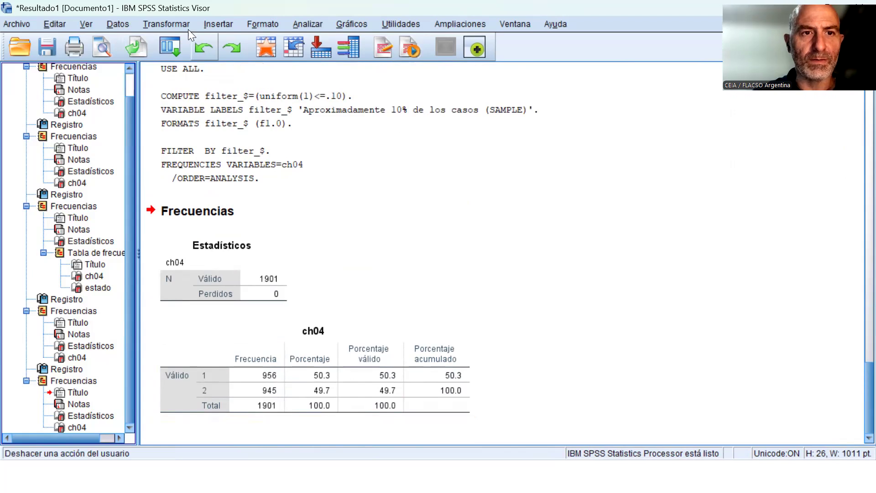
Switch to the 24Q4_INDIVIDUOS-clase 5.sav data and examine the crossed-out cases and their filter_$ values.
{"action": "left_click", "coordinate": [514, 24]}
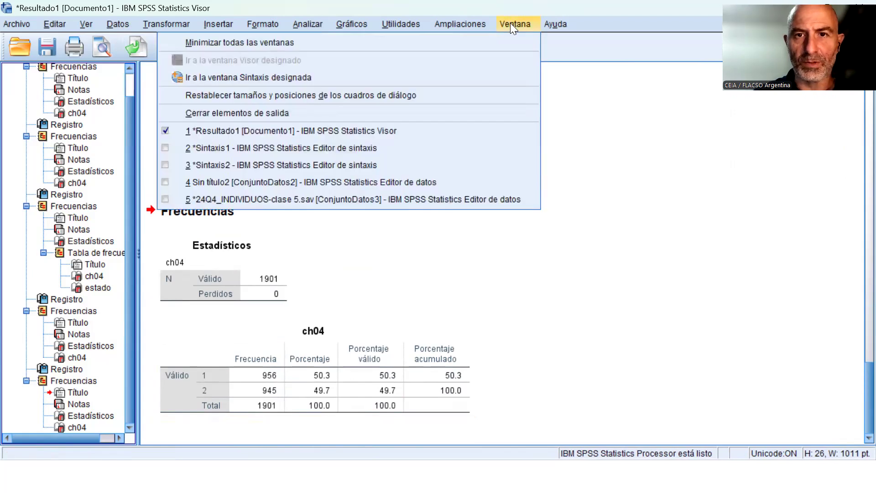
{"action": "left_click", "coordinate": [382, 200]}
{"action": "scroll", "coordinate": [27, 244], "scroll_direction": "down", "scroll_amount": 14}
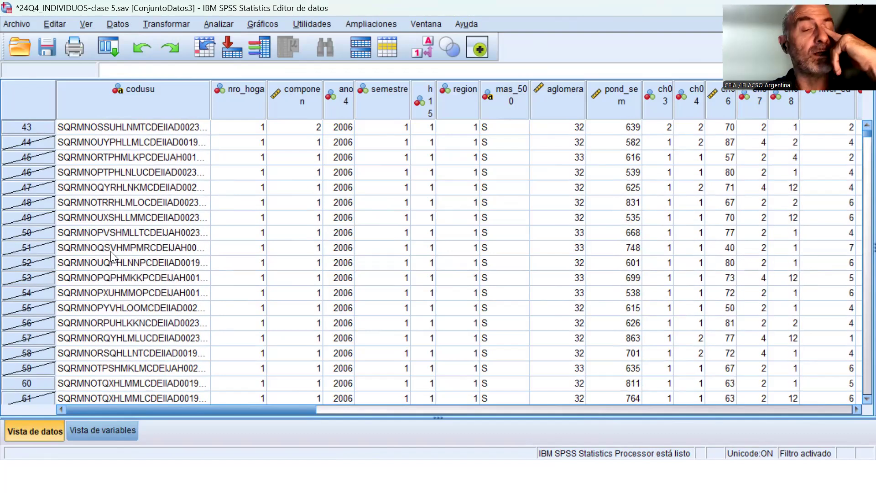
{"action": "scroll", "coordinate": [36, 237], "scroll_direction": "down", "scroll_amount": 6}
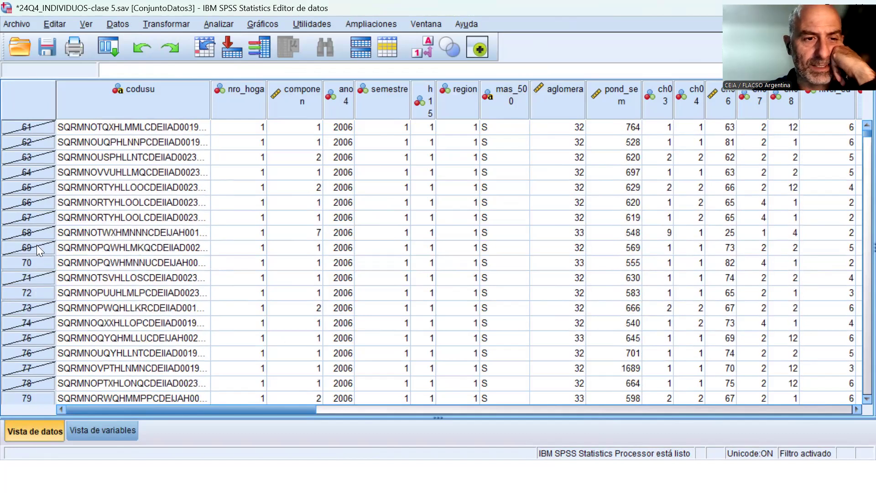
{"action": "scroll", "coordinate": [217, 250], "scroll_direction": "up", "scroll_amount": 8}
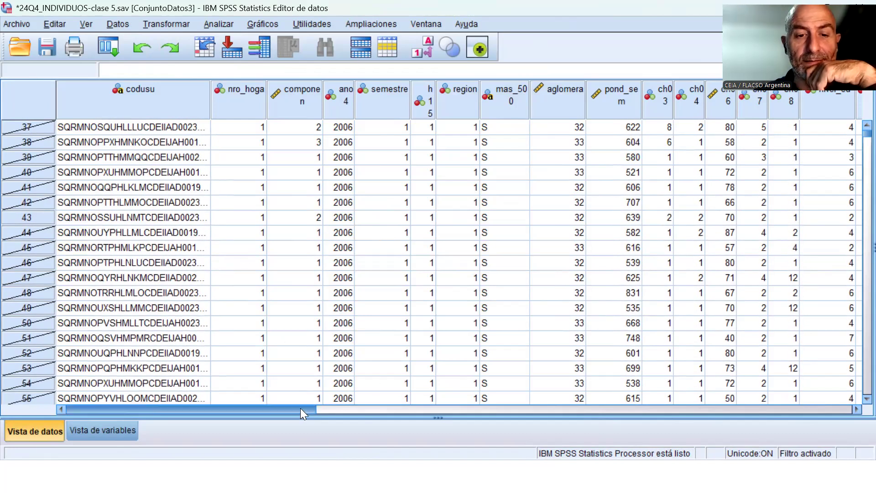
{"action": "left_click_drag", "start_coordinate": [300, 408], "coordinate": [795, 371]}
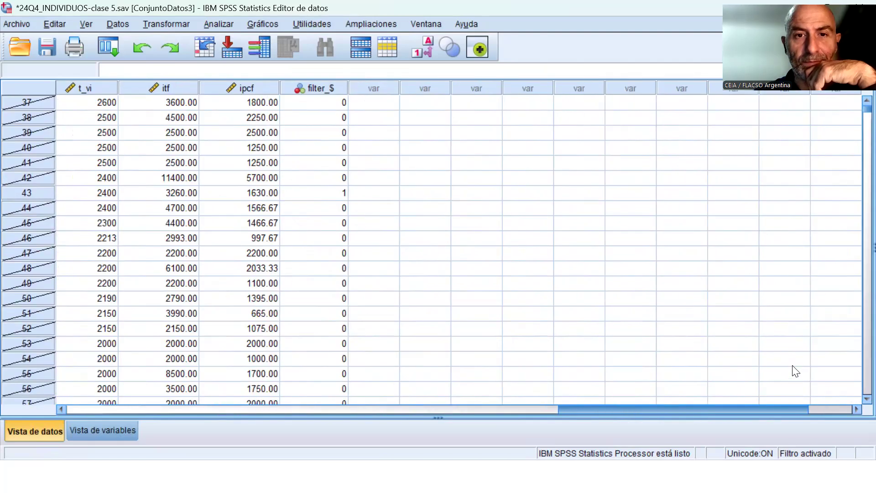
Examine the filter_$ variable's definition in the variable view and return to the data view.
{"action": "left_click", "coordinate": [101, 431]}
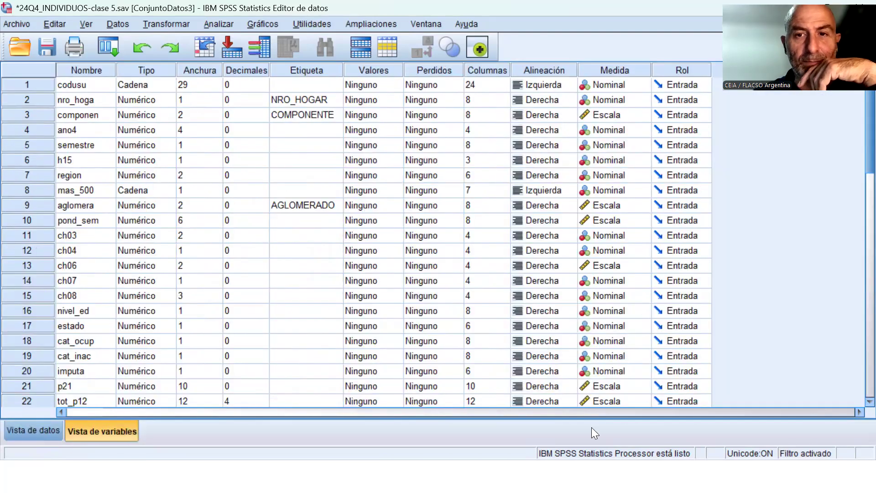
{"action": "scroll", "coordinate": [271, 365], "scroll_direction": "down", "scroll_amount": 10}
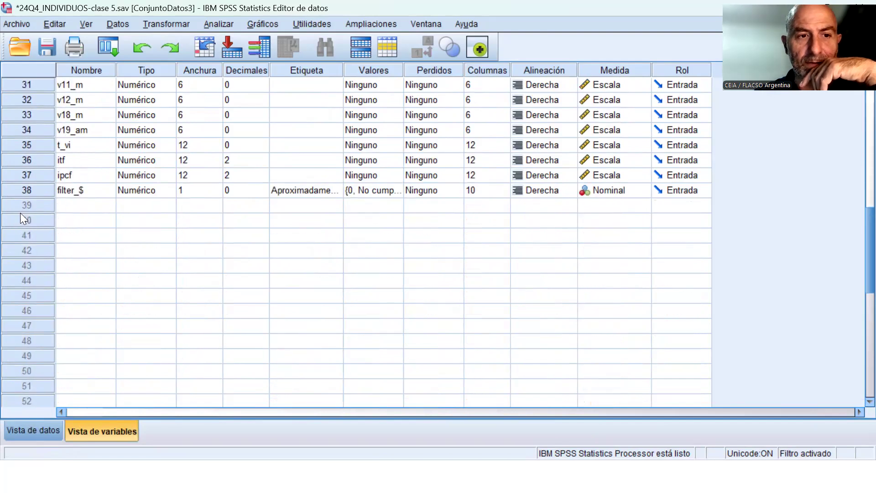
{"action": "left_click", "coordinate": [25, 192]}
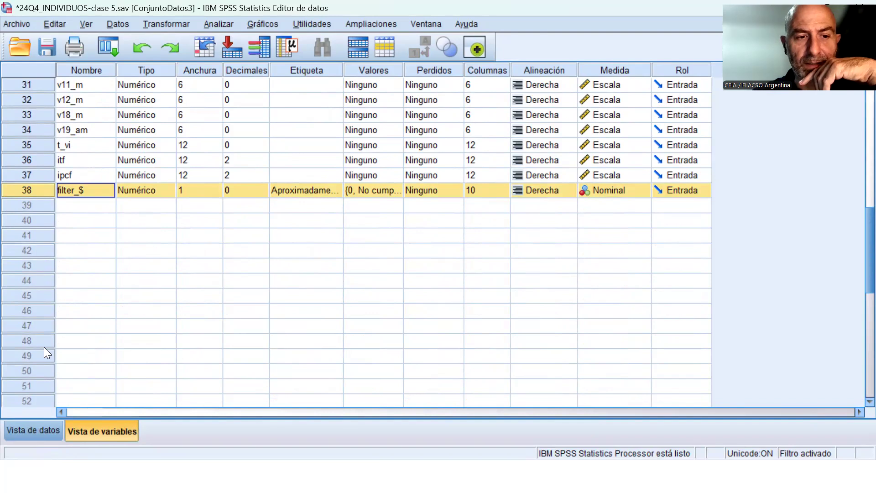
{"action": "key", "text": "ctrl+t"}
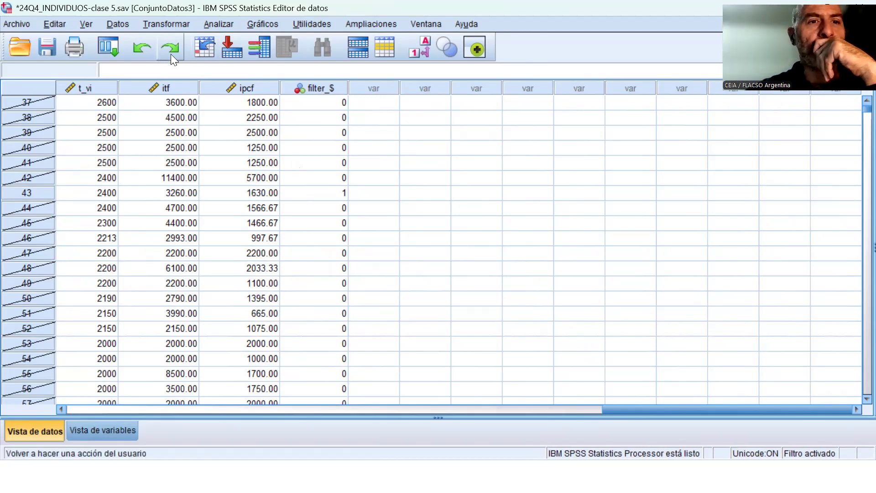
Turn off the sample filter by selecting all cases.
{"action": "left_click", "coordinate": [117, 24]}
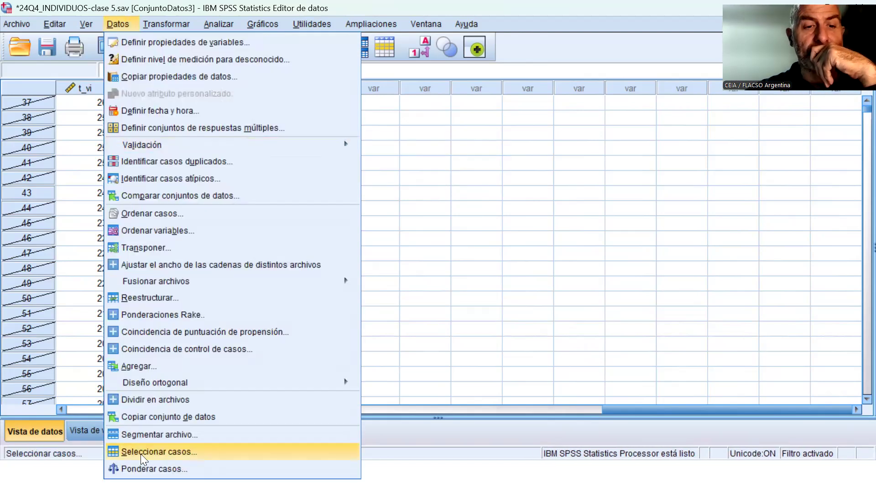
{"action": "left_click", "coordinate": [155, 452]}
{"action": "left_click", "coordinate": [429, 104]}
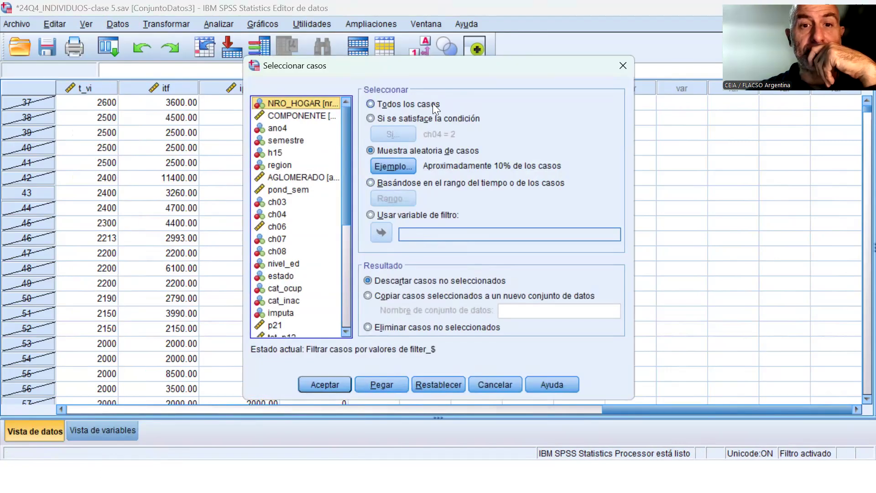
{"action": "left_click", "coordinate": [330, 385]}
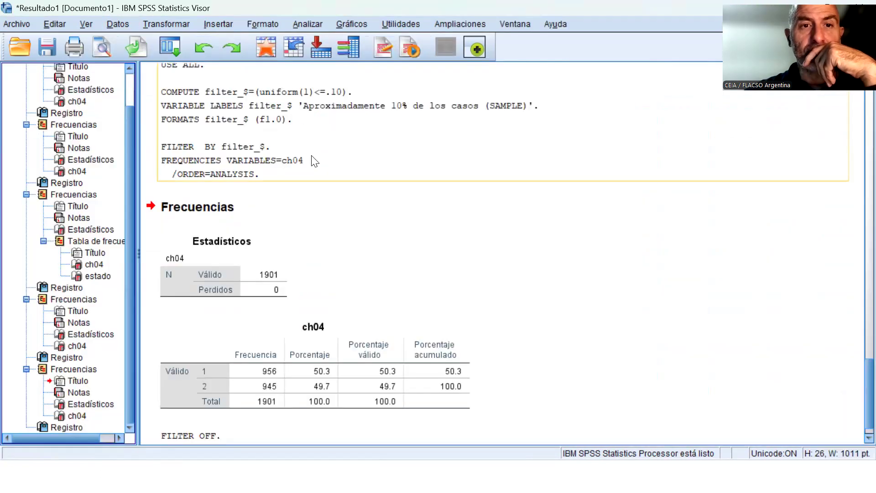
Reset the Frequencies variable list and paste the syntax for a Frequencies analysis of only the 10% sample filter variable.
{"action": "left_click", "coordinate": [297, 24]}
{"action": "mouse_move", "coordinate": [338, 38]}
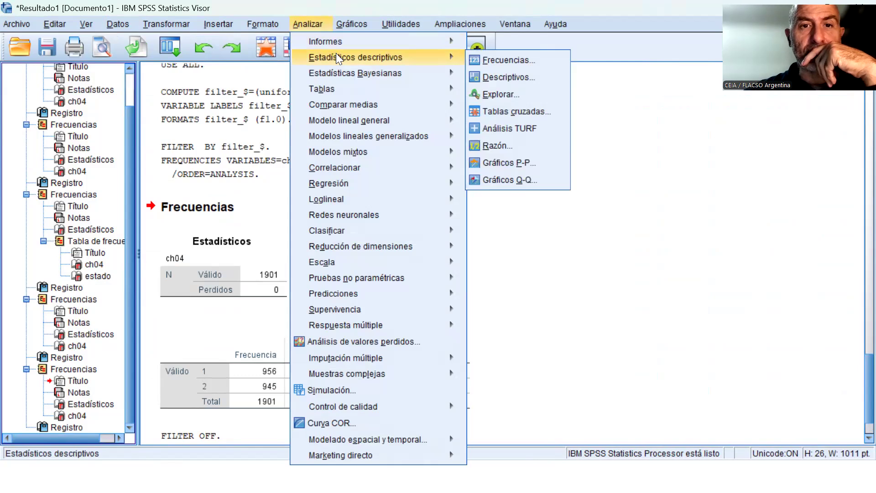
{"action": "left_click", "coordinate": [507, 64]}
{"action": "scroll", "coordinate": [342, 231], "scroll_direction": "down", "scroll_amount": 10}
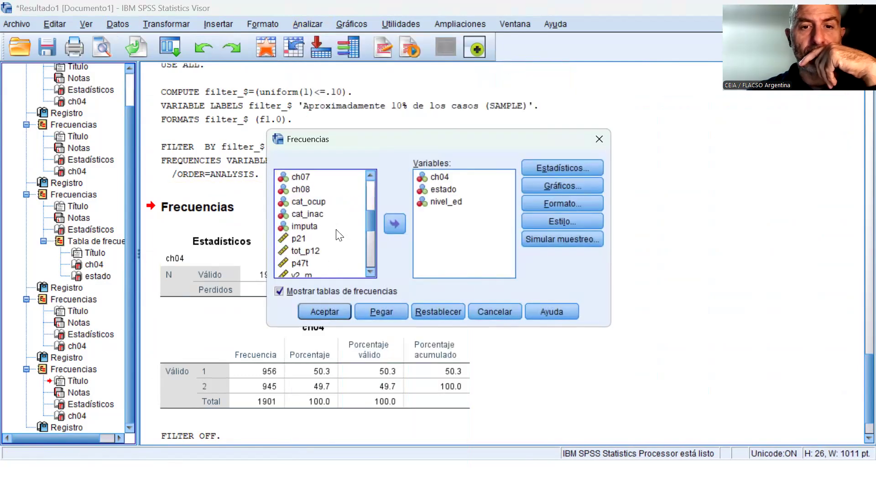
{"action": "left_click", "coordinate": [306, 271]}
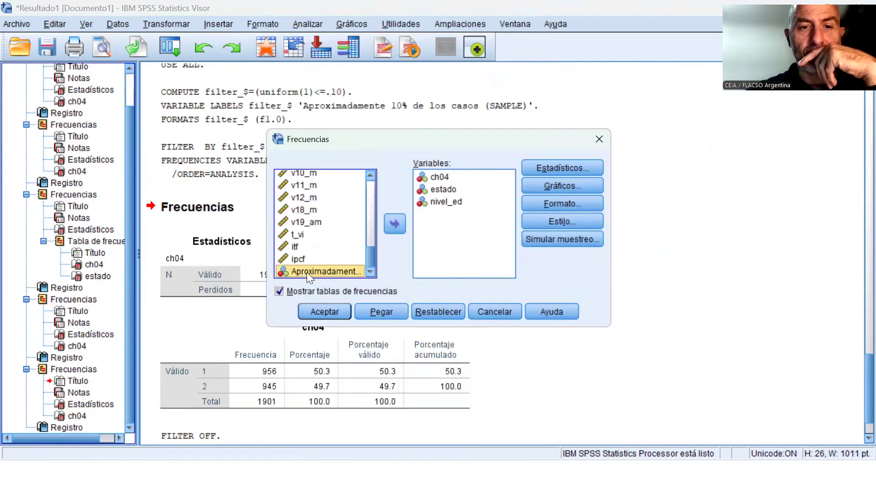
{"action": "left_click", "coordinate": [398, 221]}
{"action": "left_click", "coordinate": [426, 313]}
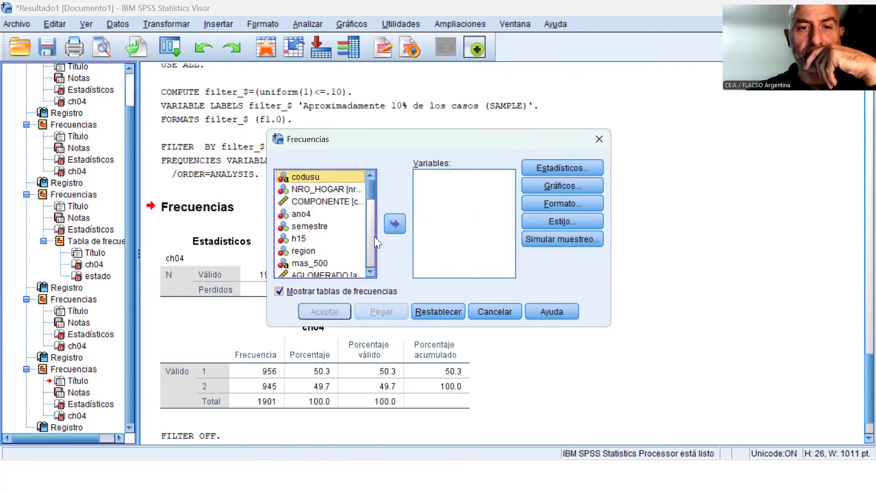
{"action": "left_click_drag", "start_coordinate": [366, 193], "coordinate": [374, 274]}
{"action": "left_click", "coordinate": [323, 270]}
{"action": "left_click", "coordinate": [388, 220]}
{"action": "left_click", "coordinate": [369, 308]}
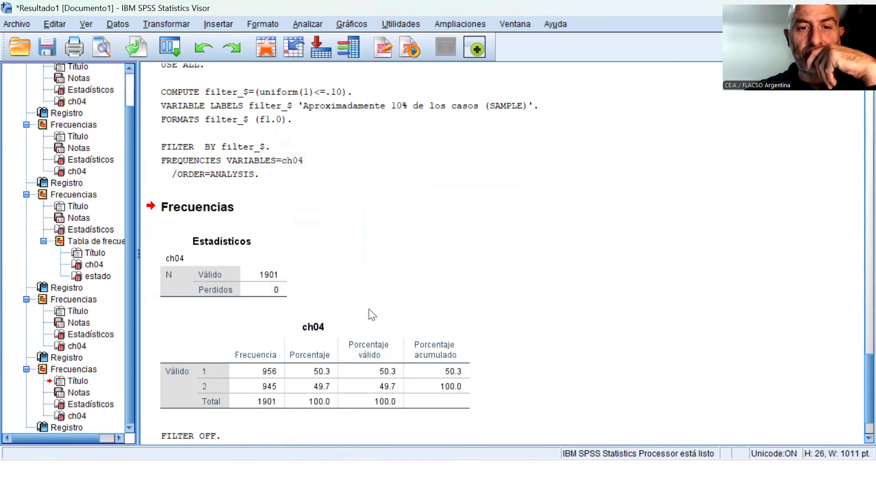
In Sintaxis2, delete the surplus blank lines above the FREQUENCIES command for filter_$ and run that command.
{"action": "left_click", "coordinate": [507, 24]}
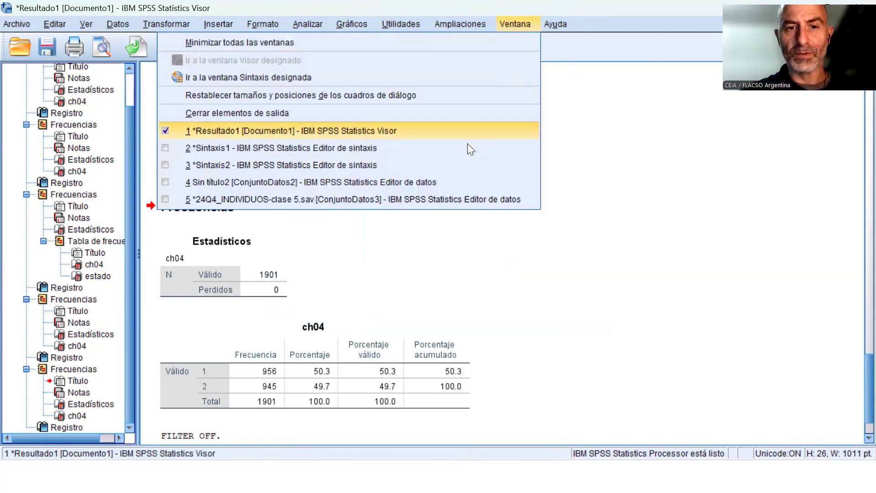
{"action": "left_click", "coordinate": [443, 167]}
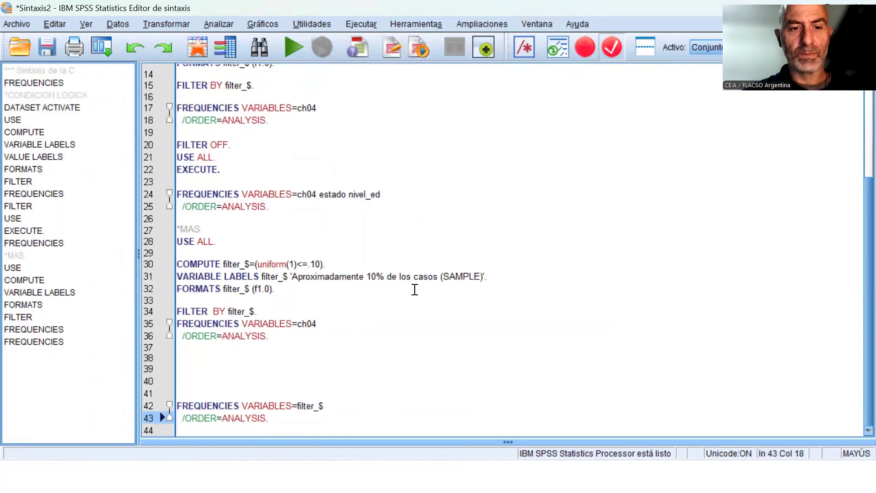
{"action": "key", "text": "Down"}
{"action": "key", "text": "Down"}
{"action": "key", "text": "Up"}
{"action": "key", "text": "Up"}
{"action": "key", "text": "Up"}
{"action": "key", "text": "Up"}
{"action": "key", "text": "Up"}
{"action": "key", "text": "Up"}
{"action": "key", "text": "Up"}
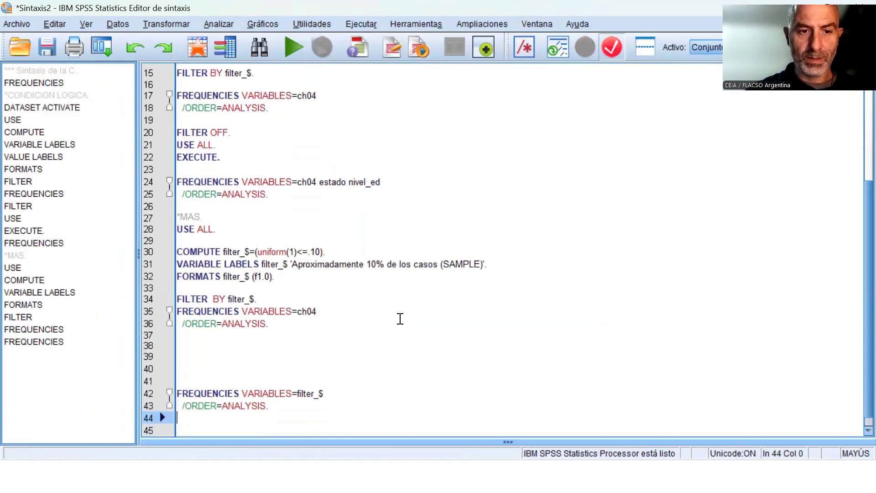
{"action": "key", "text": "Delete"}
{"action": "key", "text": "Delete"}
{"action": "key", "text": "Delete"}
{"action": "key", "text": "Delete"}
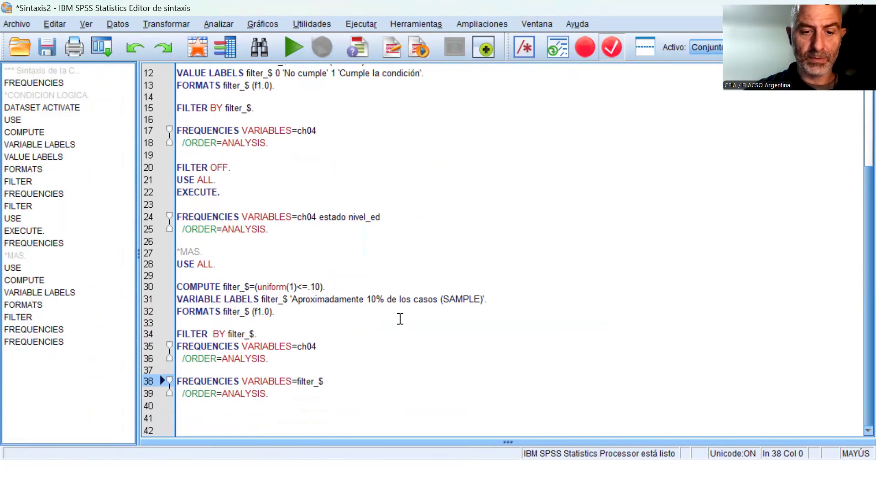
{"action": "key", "text": "ctrl+r"}
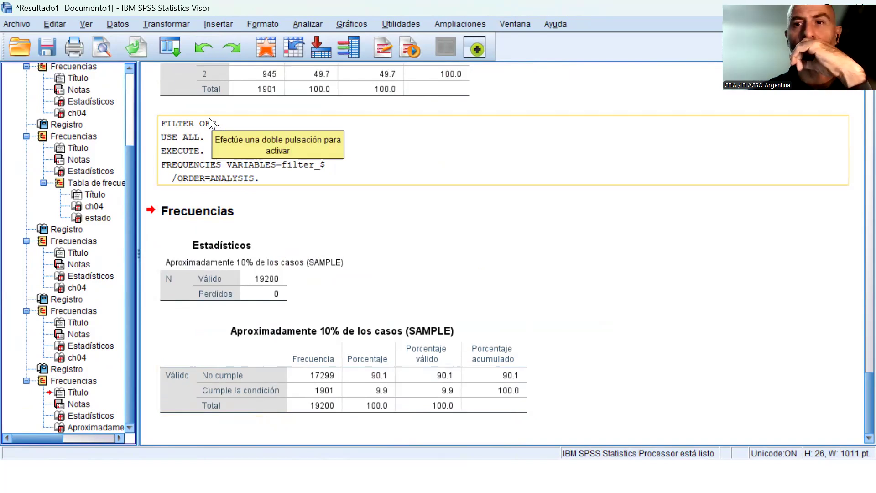
Define a case selection by range from case 1 to case 400 and paste its syntax.
{"action": "left_click", "coordinate": [116, 24]}
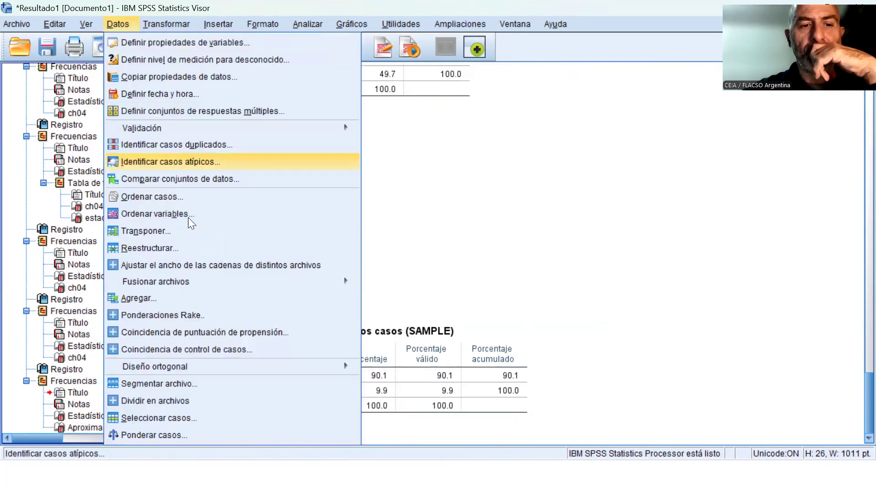
{"action": "left_click", "coordinate": [162, 418]}
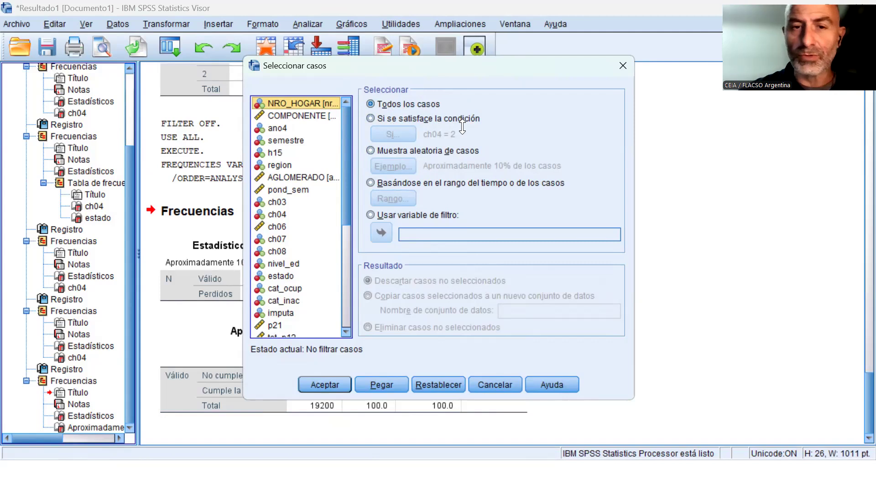
{"action": "left_click", "coordinate": [426, 183]}
{"action": "left_click", "coordinate": [396, 198]}
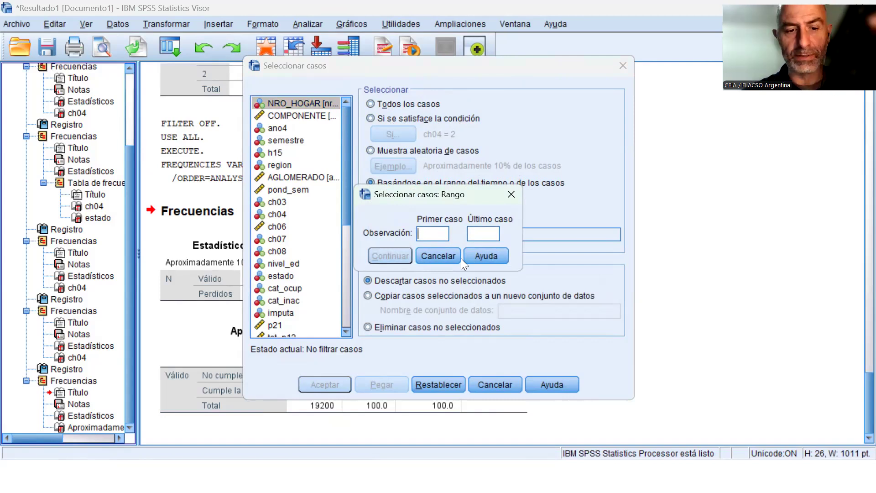
{"action": "type", "text": "1"}
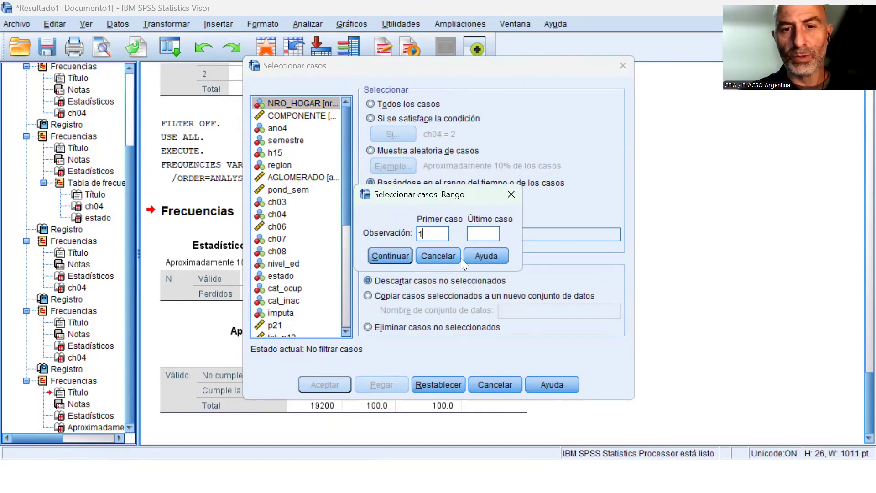
{"action": "left_click", "coordinate": [487, 235]}
{"action": "type", "text": "400"}
{"action": "left_click", "coordinate": [390, 255]}
{"action": "left_click", "coordinate": [388, 389]}
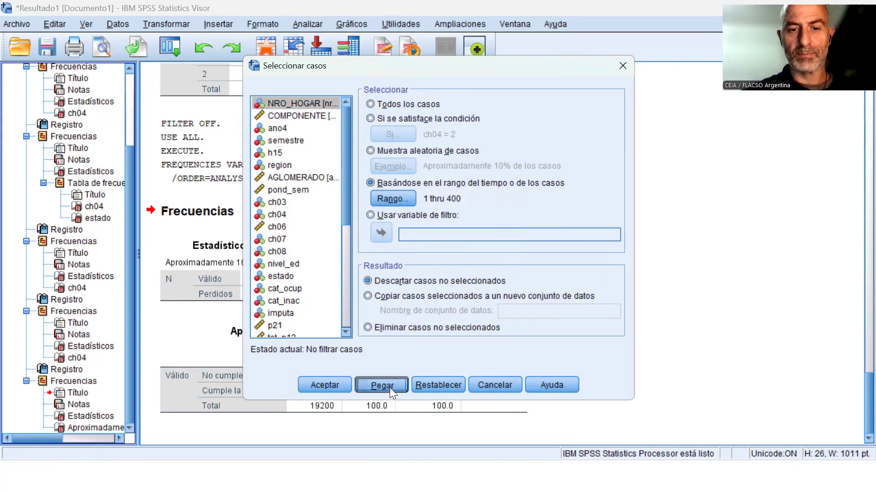
Switch to the Sintaxis2 window and add blank lines below the block with USE 1 thru 400.
{"action": "left_click", "coordinate": [513, 22]}
{"action": "left_click", "coordinate": [388, 182]}
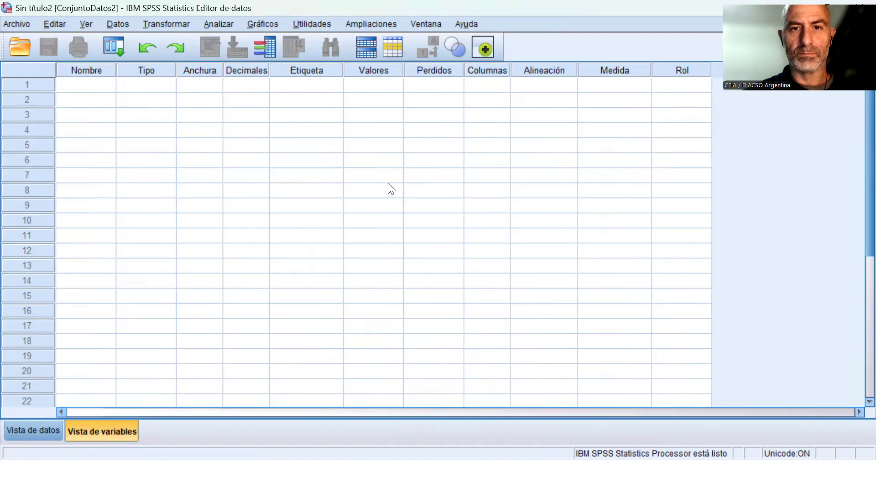
{"action": "left_click", "coordinate": [436, 23]}
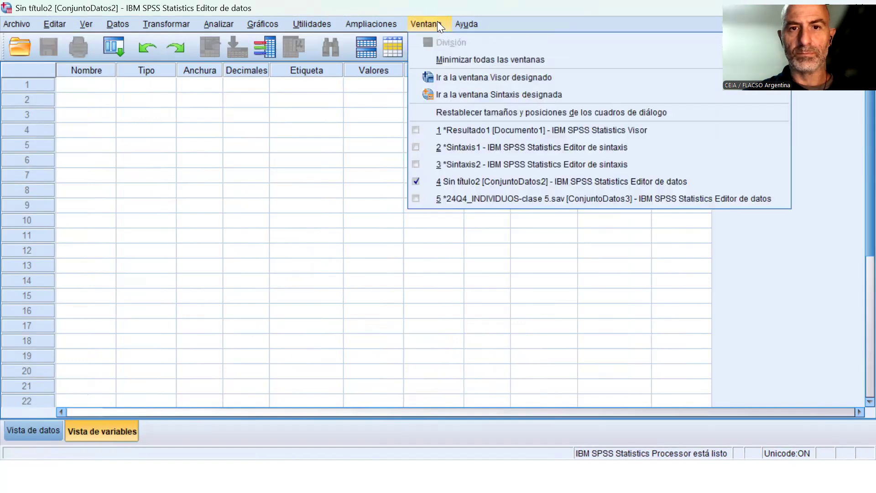
{"action": "left_click", "coordinate": [477, 162]}
{"action": "scroll", "coordinate": [387, 265], "scroll_direction": "down", "scroll_amount": 1}
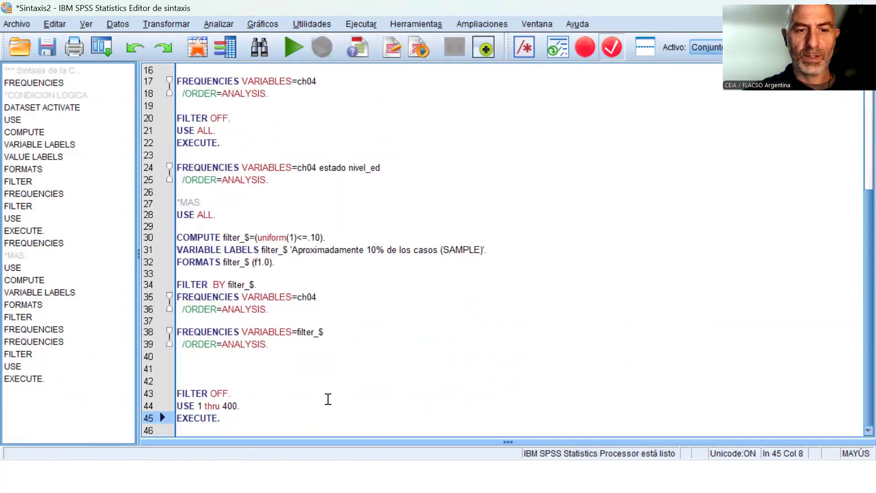
{"action": "key", "text": "Return"}
{"action": "key", "text": "Return"}
{"action": "key", "text": "Return"}
{"action": "key", "text": "Up"}
{"action": "key", "text": "Up"}
{"action": "key", "text": "Up"}
{"action": "key", "text": "Up"}
{"action": "key", "text": "Up"}
{"action": "key", "text": "Up"}
{"action": "key", "text": "Up"}
{"action": "key", "text": "Up"}
{"action": "key", "text": "Up"}
{"action": "key", "text": "Up"}
{"action": "key", "text": "Up"}
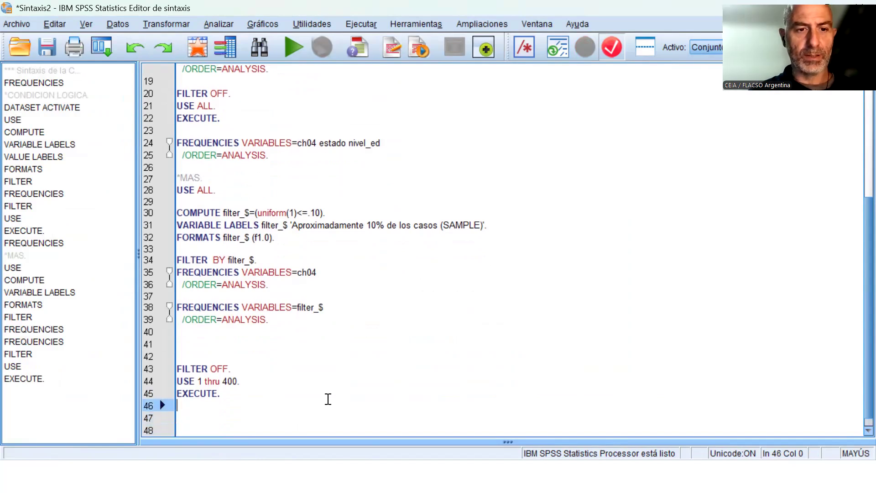
Copy the FREQUENCIES command for ch04 and insert it between USE 1 thru 400 and the final EXECUTE.
{"action": "key", "text": "Up"}
{"action": "key", "text": "Up"}
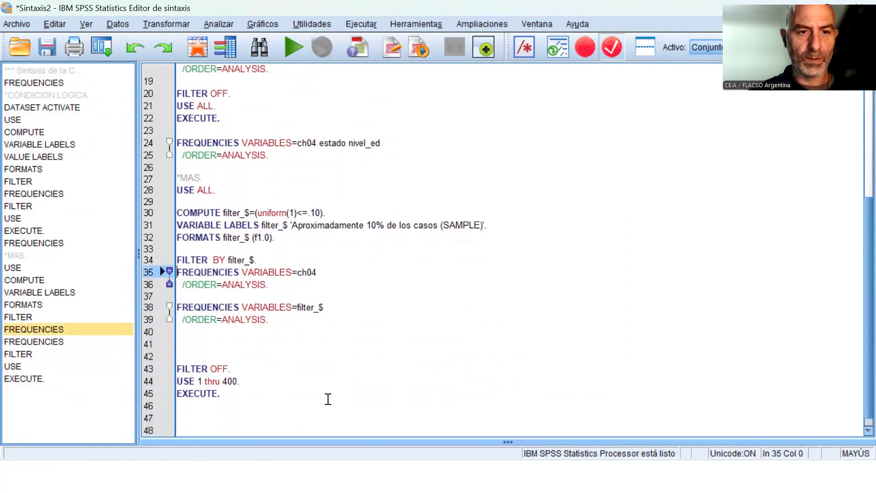
{"action": "key", "text": "shift+Down"}
{"action": "key", "text": "shift+Down"}
{"action": "key", "text": "ctrl+c"}
{"action": "key", "text": "Down"}
{"action": "key", "text": "Down"}
{"action": "key", "text": "Down"}
{"action": "key", "text": "Down"}
{"action": "key", "text": "Down"}
{"action": "key", "text": "Down"}
{"action": "key", "text": "Down"}
{"action": "key", "text": "Down"}
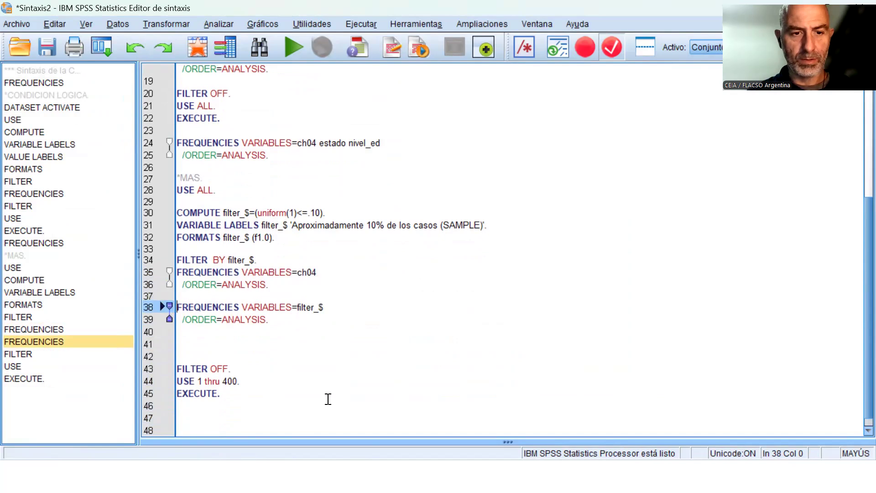
{"action": "key", "text": "ctrl+v"}
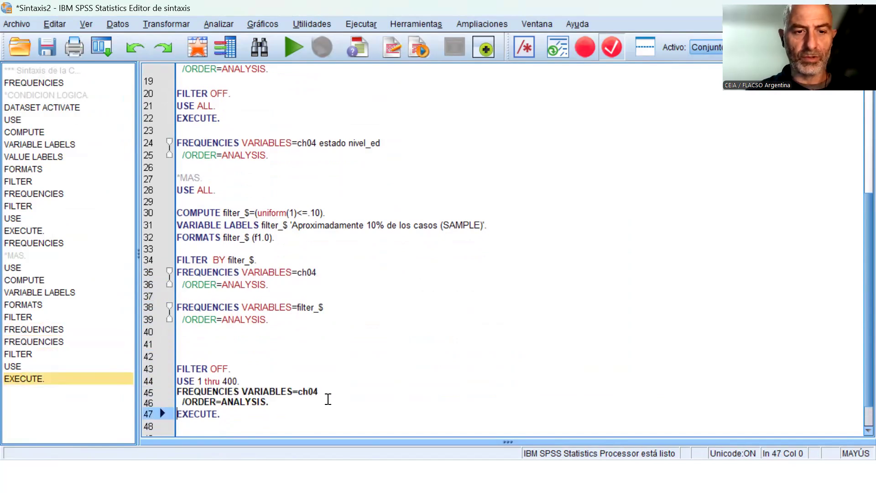
Add the comment line "*MUESTREO POR RANGOS." directly above the FILTER OFF command of the range block.
{"action": "key", "text": "Up"}
{"action": "key", "text": "Up"}
{"action": "key", "text": "Up"}
{"action": "key", "text": "Up"}
{"action": "key", "text": "Up"}
{"action": "key", "text": "Up"}
{"action": "key", "text": "Up"}
{"action": "key", "text": "Up"}
{"action": "key", "text": "Up"}
{"action": "key", "text": "Up"}
{"action": "key", "text": "Up"}
{"action": "key", "text": "Up"}
{"action": "key", "text": "Up"}
{"action": "key", "text": "Up"}
{"action": "key", "text": "Up"}
{"action": "key", "text": "Up"}
{"action": "key", "text": "Up"}
{"action": "key", "text": "Up"}
{"action": "key", "text": "Up"}
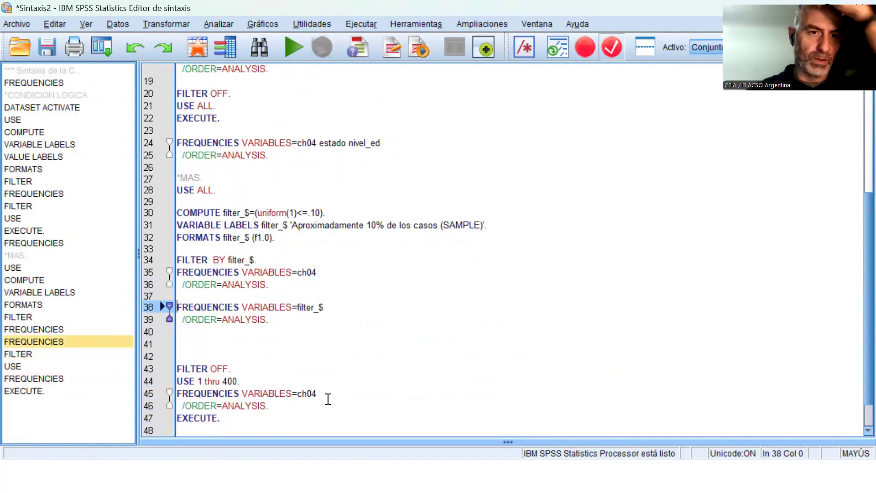
{"action": "key", "text": "Down"}
{"action": "key", "text": "Down"}
{"action": "key", "text": "Down"}
{"action": "key", "text": "Down"}
{"action": "key", "text": "Down"}
{"action": "key", "text": "Down"}
{"action": "key", "text": "Down"}
{"action": "key", "text": "Down"}
{"action": "key", "text": "Down"}
{"action": "key", "text": "Down"}
{"action": "key", "text": "Down"}
{"action": "key", "text": "Down"}
{"action": "key", "text": "Down"}
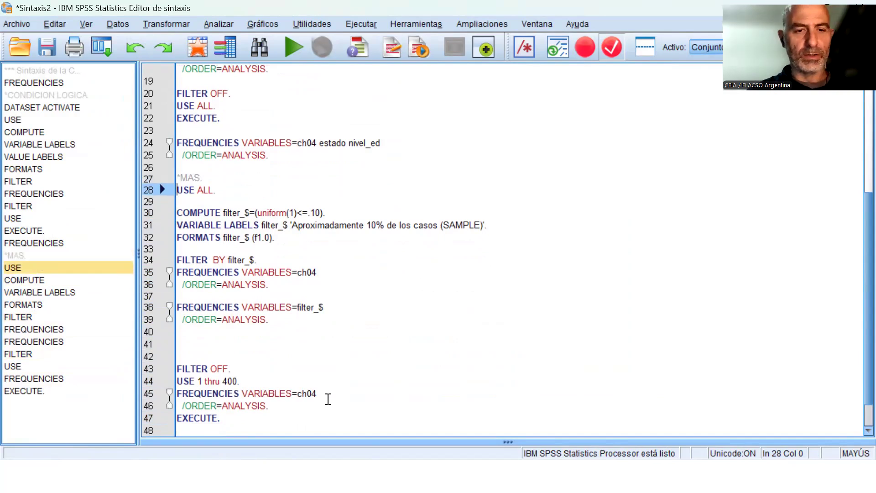
{"action": "key", "text": "Down"}
{"action": "type", "text": "*MUESTR"}
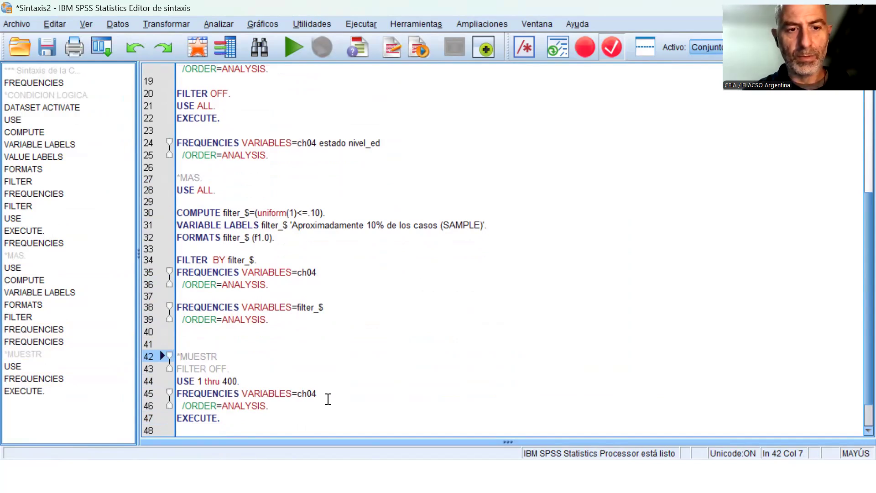
{"action": "type", "text": "EO POR RANGOS"}
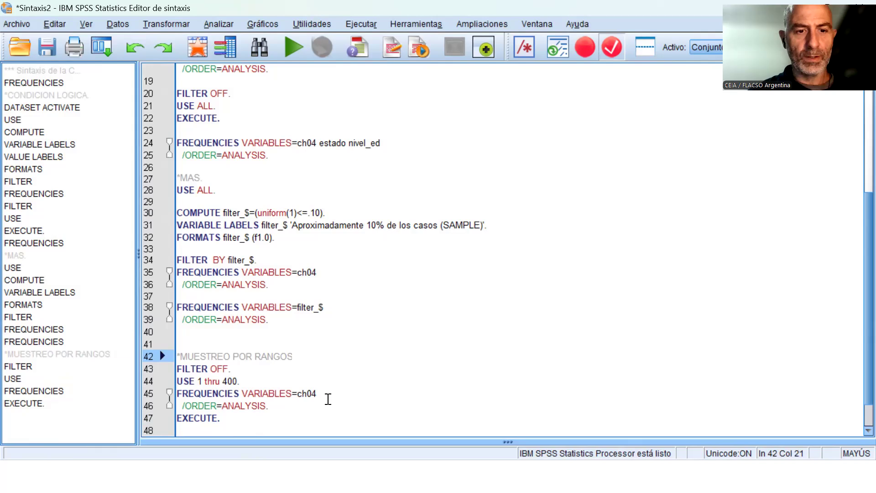
Try to run the range sampling block from FILTER OFF through EXECUTE and open the output viewer to check it.
{"action": "key", "text": "Down"}
{"action": "key", "text": "Left"}
{"action": "key", "text": "Left"}
{"action": "key", "text": "Left"}
{"action": "key", "text": "Left"}
{"action": "key", "text": "Left"}
{"action": "key", "text": "Left"}
{"action": "key", "text": "Left"}
{"action": "key", "text": "Left"}
{"action": "key", "text": "Left"}
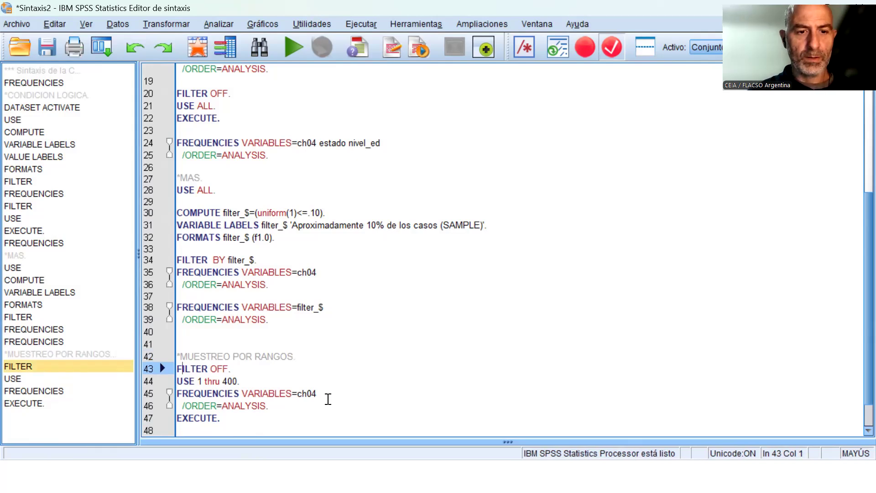
{"action": "key", "text": "shift+Down"}
{"action": "key", "text": "shift+Down"}
{"action": "key", "text": "shift+Down"}
{"action": "key", "text": "shift+Down"}
{"action": "key", "text": "shift+Down"}
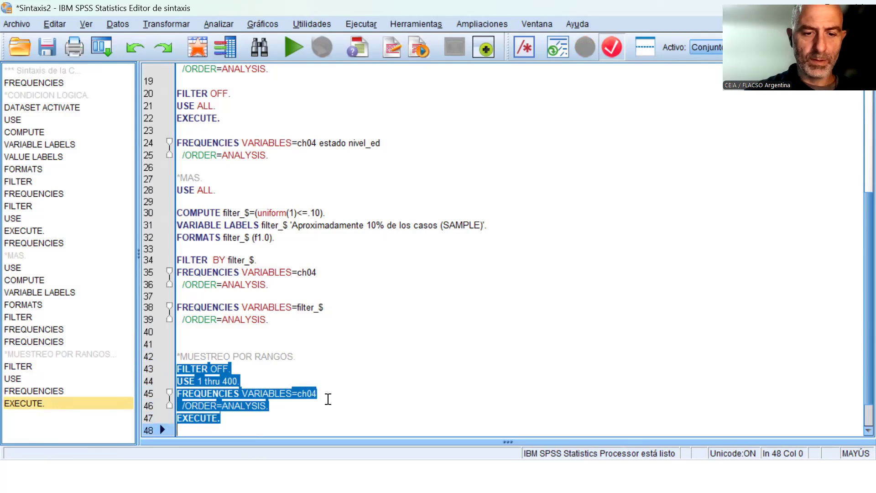
{"action": "key", "text": "alt+Tab"}
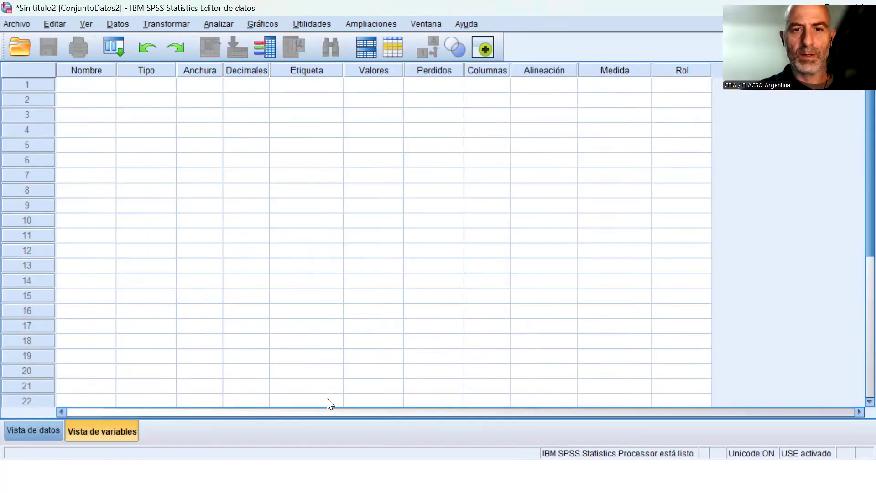
{"action": "left_click", "coordinate": [425, 25]}
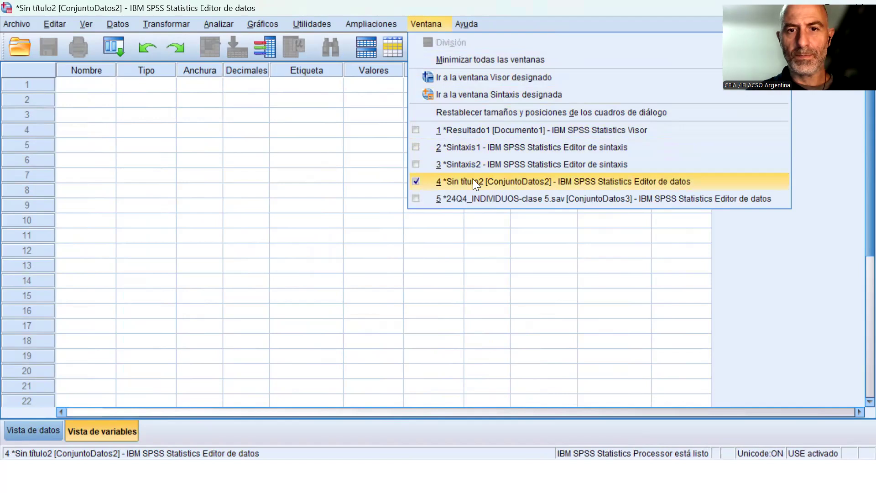
{"action": "left_click", "coordinate": [491, 132]}
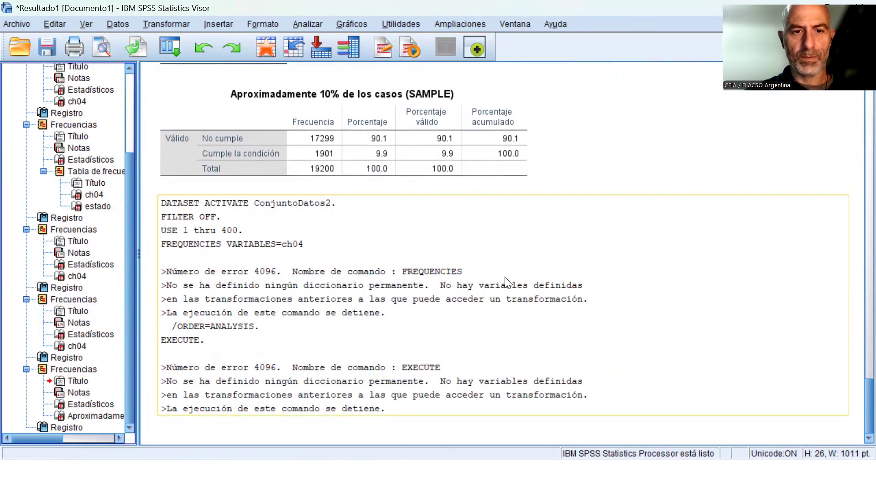
Make 24Q4_INDIVIDUOS-clase 5.sav the active dataset, run the range sampling block from Sintaxis2 and check its ch04 frequencies in the output.
{"action": "left_click", "coordinate": [514, 24]}
{"action": "left_click", "coordinate": [379, 198]}
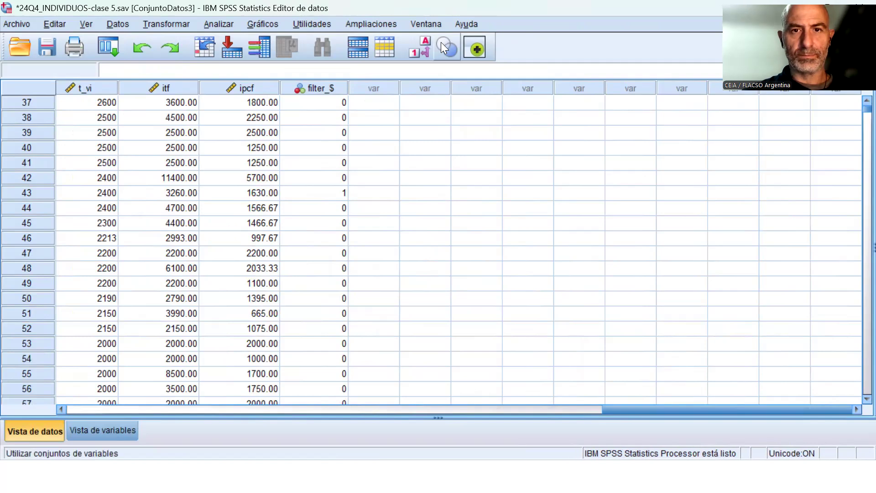
{"action": "left_click", "coordinate": [436, 26]}
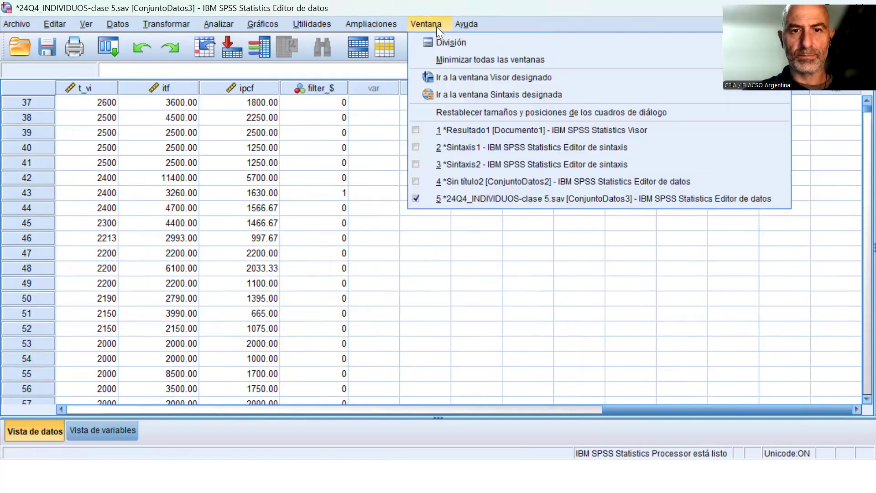
{"action": "left_click", "coordinate": [506, 161]}
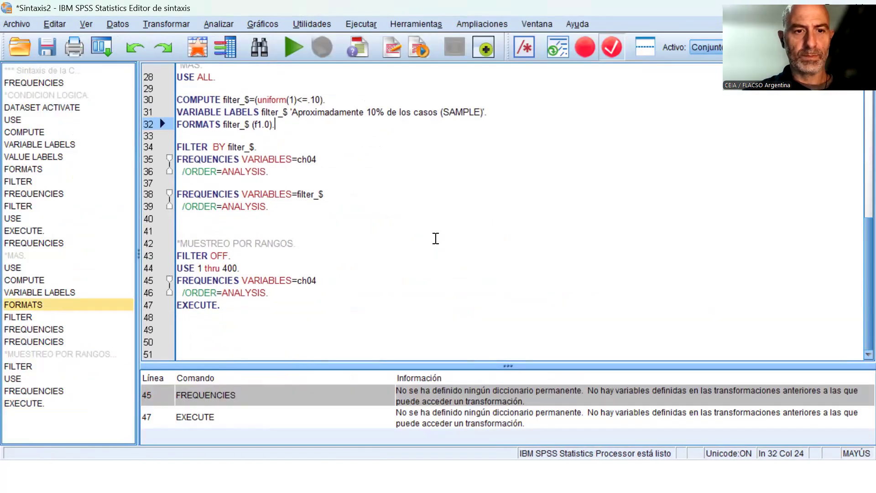
{"action": "left_click_drag", "start_coordinate": [217, 256], "coordinate": [246, 313]}
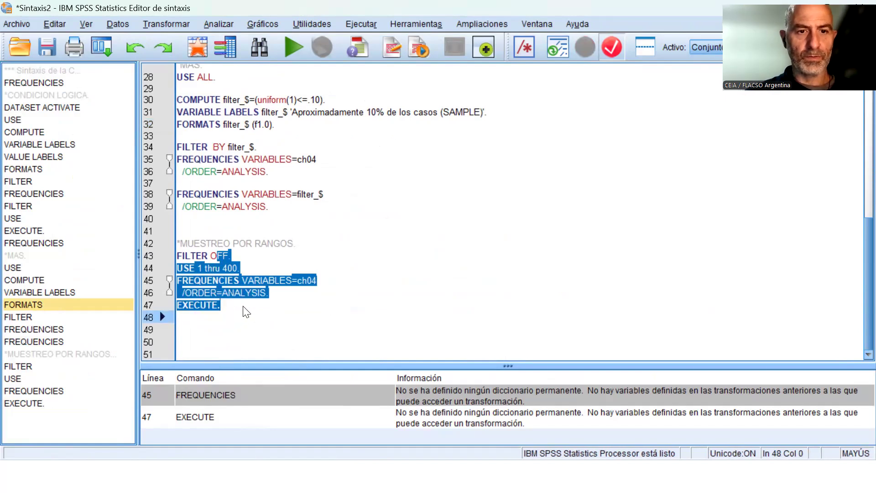
{"action": "left_click", "coordinate": [292, 49]}
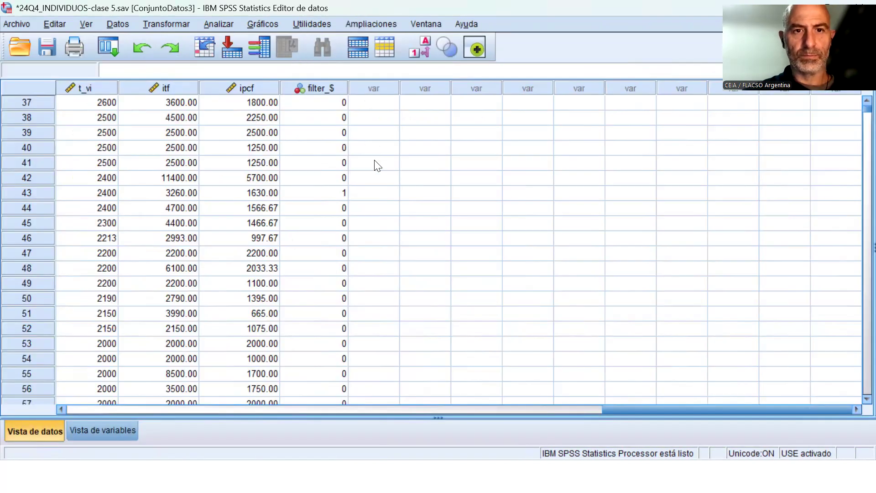
{"action": "left_click", "coordinate": [427, 24]}
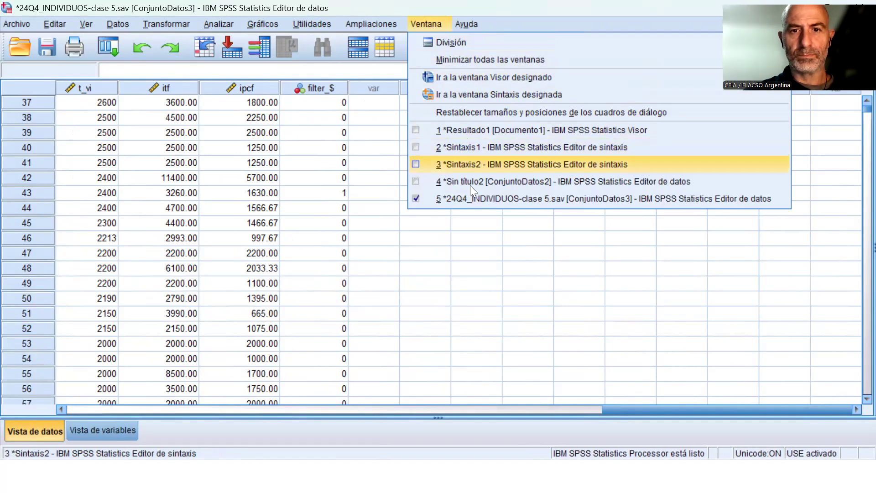
{"action": "left_click", "coordinate": [484, 131]}
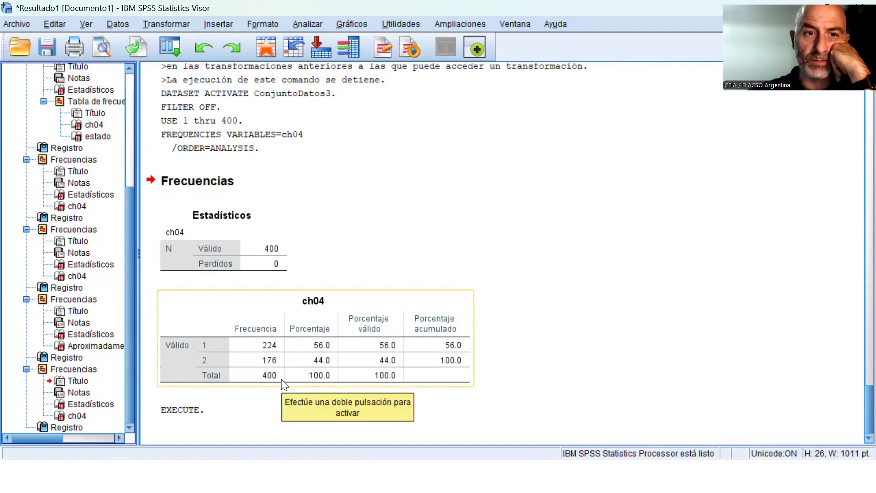
Close the empty Sin título2 dataset without saving it and return to Sintaxis2.
{"action": "left_click", "coordinate": [508, 24]}
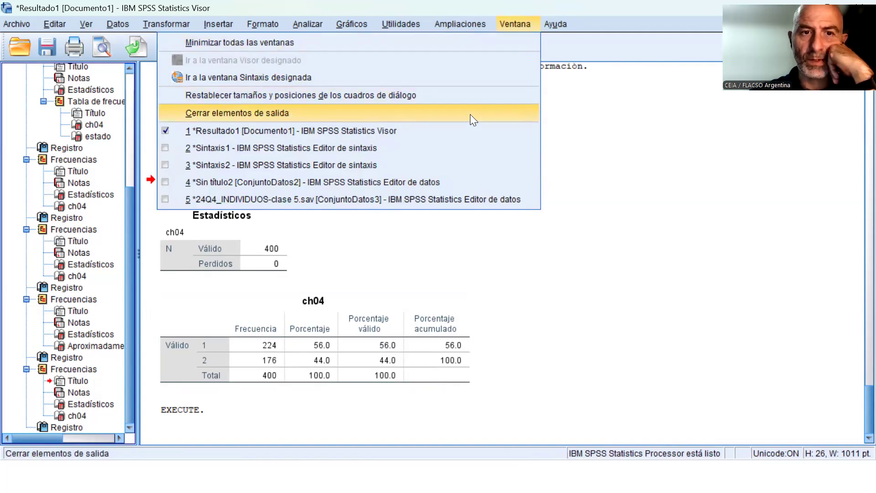
{"action": "left_click", "coordinate": [386, 166]}
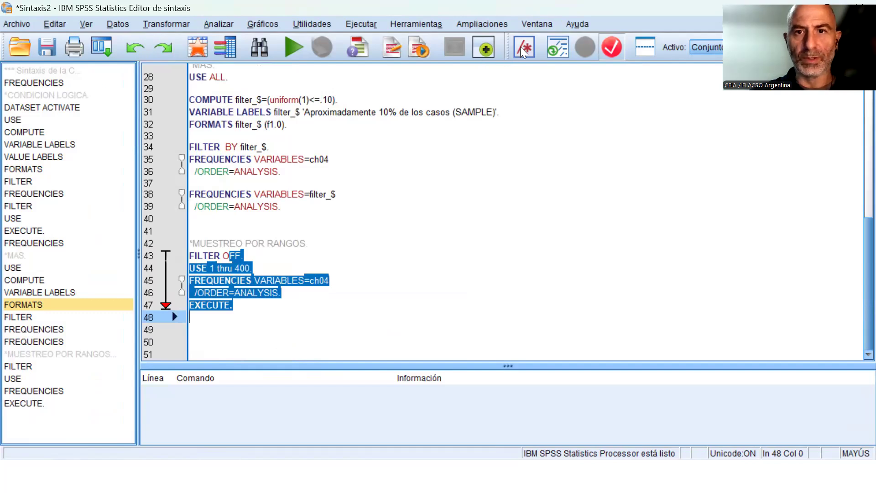
{"action": "left_click", "coordinate": [537, 24]}
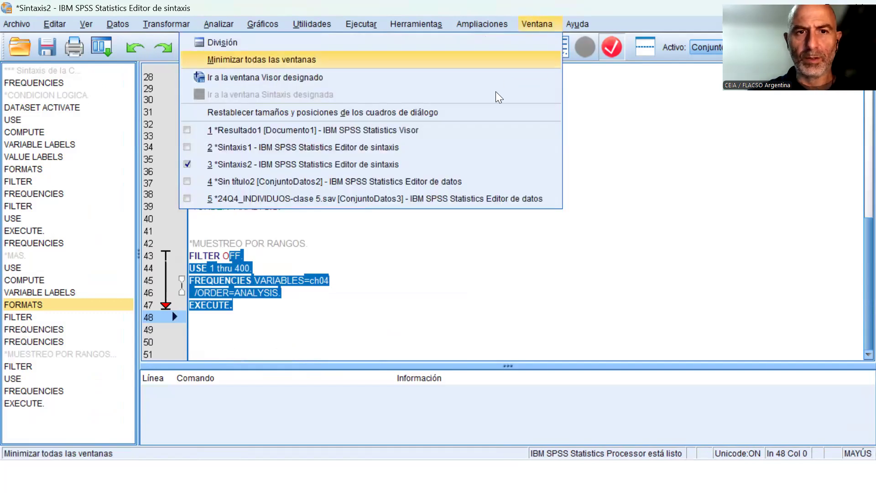
{"action": "left_click", "coordinate": [429, 182]}
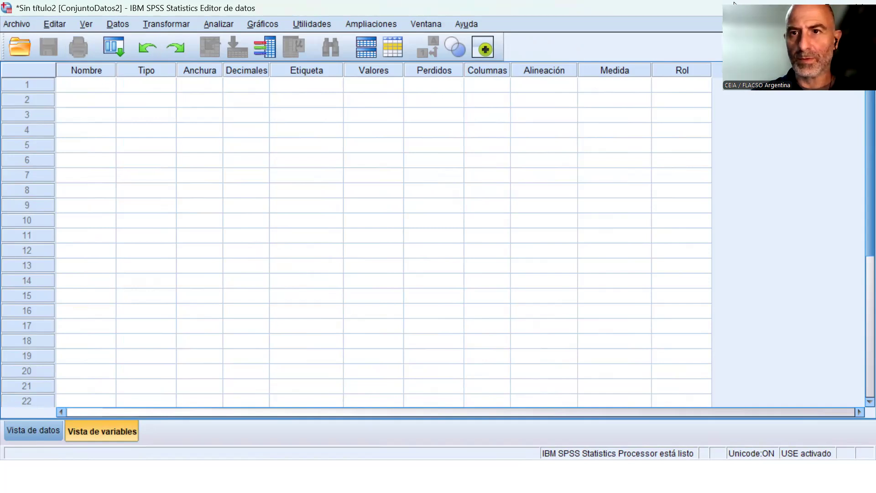
{"action": "left_click_drag", "start_coordinate": [734, 3], "coordinate": [686, 24]}
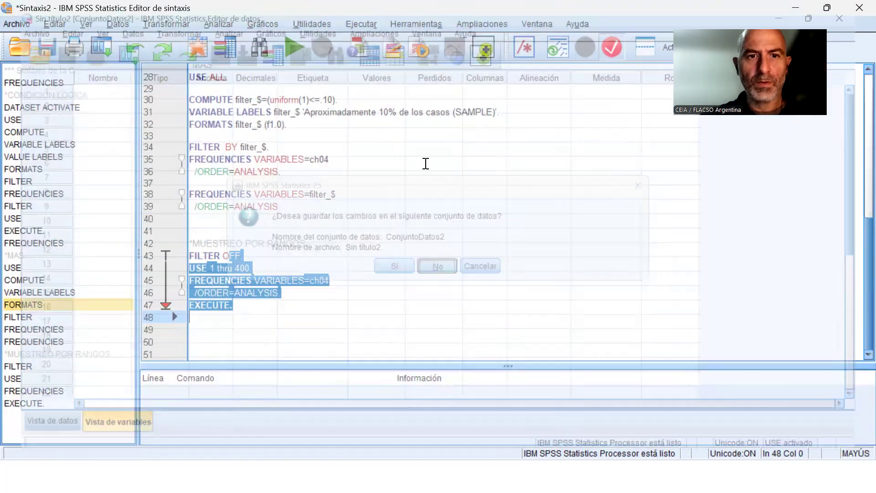
Change the USE command in the range sampling block of Sintaxis2 to 100 thru 800.
{"action": "left_click", "coordinate": [307, 317]}
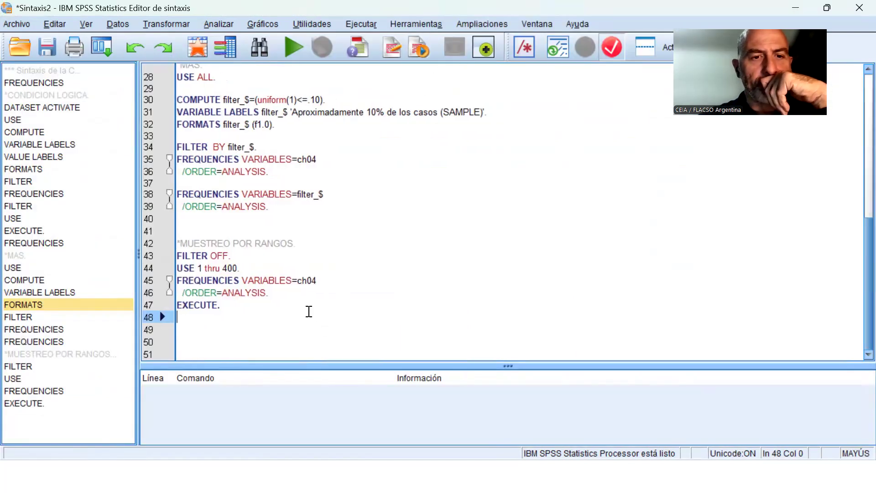
{"action": "left_click", "coordinate": [203, 268]}
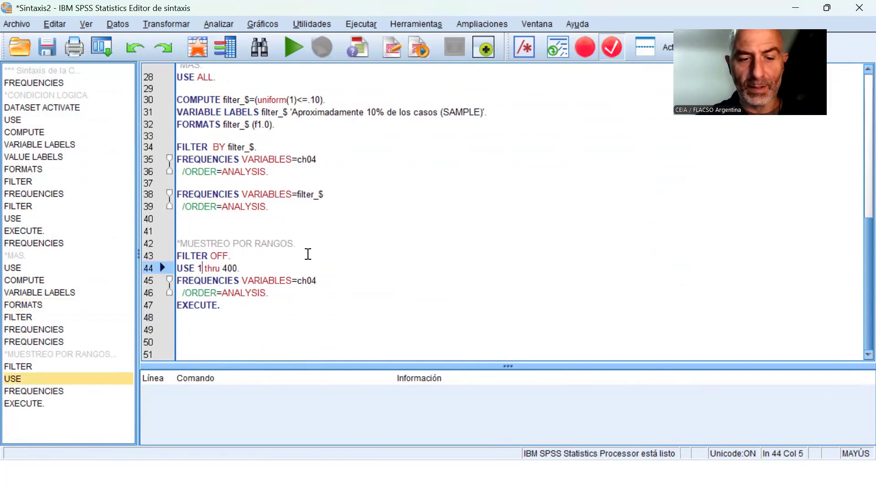
{"action": "type", "text": "00"}
{"action": "key", "text": "Right"}
{"action": "key", "text": "Right"}
{"action": "key", "text": "Right"}
{"action": "key", "text": "Right"}
{"action": "key", "text": "Right"}
{"action": "key", "text": "Right"}
{"action": "key", "text": "Right"}
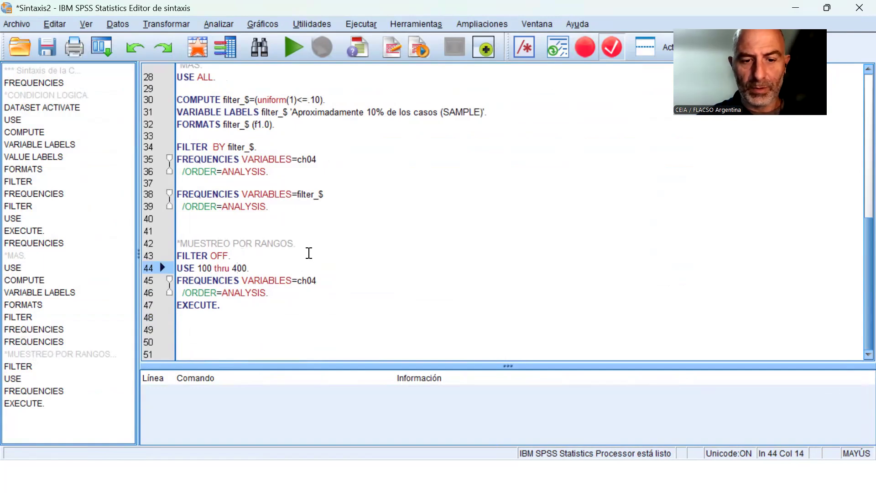
{"action": "key", "text": "BackSpace"}
{"action": "type", "text": "8"}
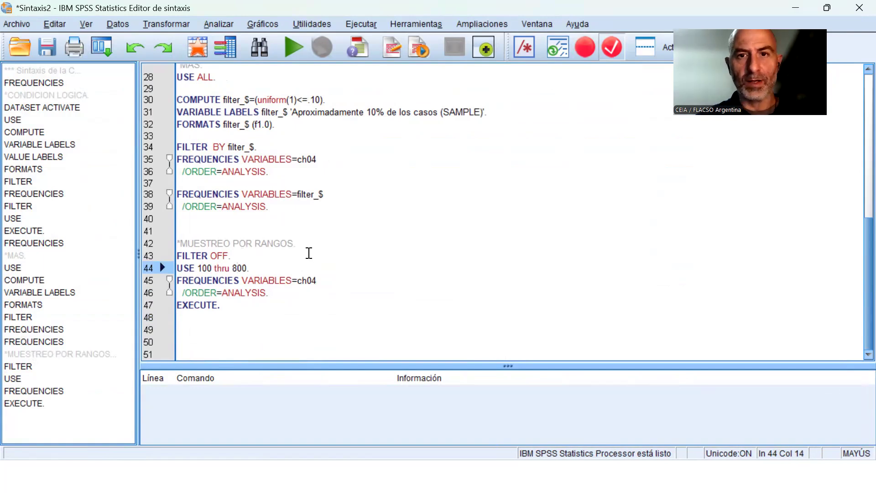
Check in the 24Q4_INDIVIDUOS-clase 5.sav data view which cases around row 400 are excluded, and return to Sintaxis2.
{"action": "left_click", "coordinate": [538, 24]}
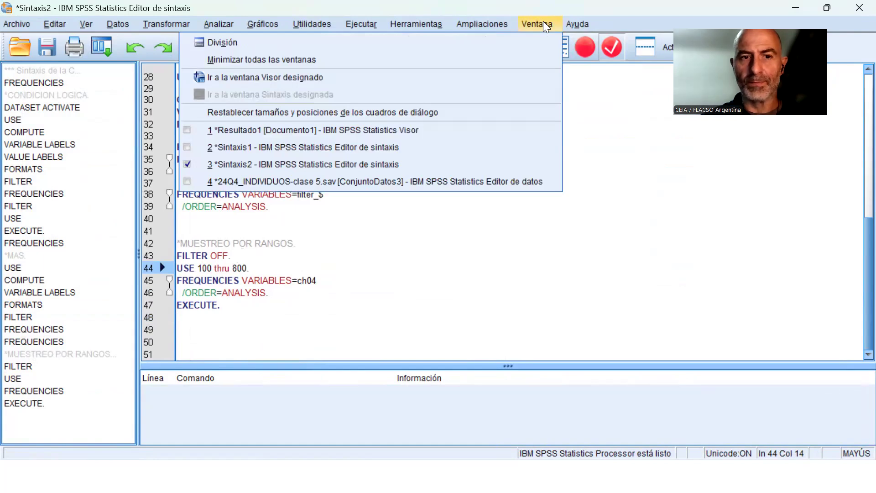
{"action": "left_click", "coordinate": [377, 182]}
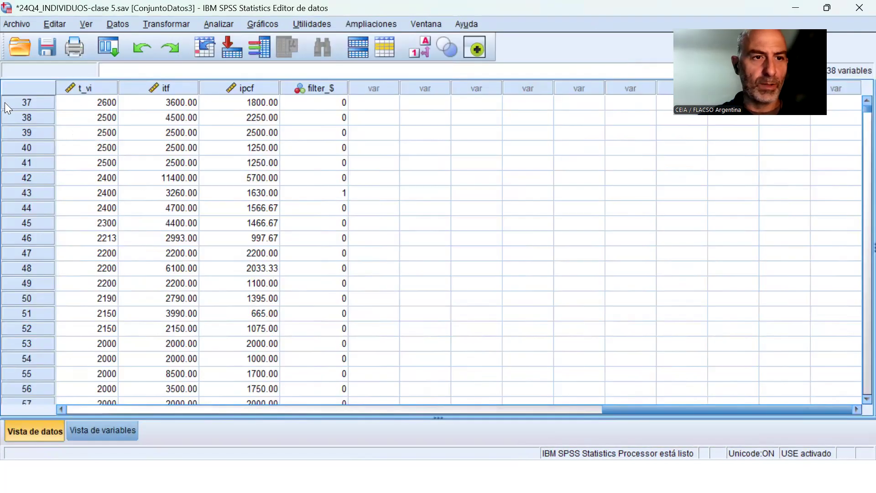
{"action": "left_click_drag", "start_coordinate": [620, 406], "coordinate": [83, 315]}
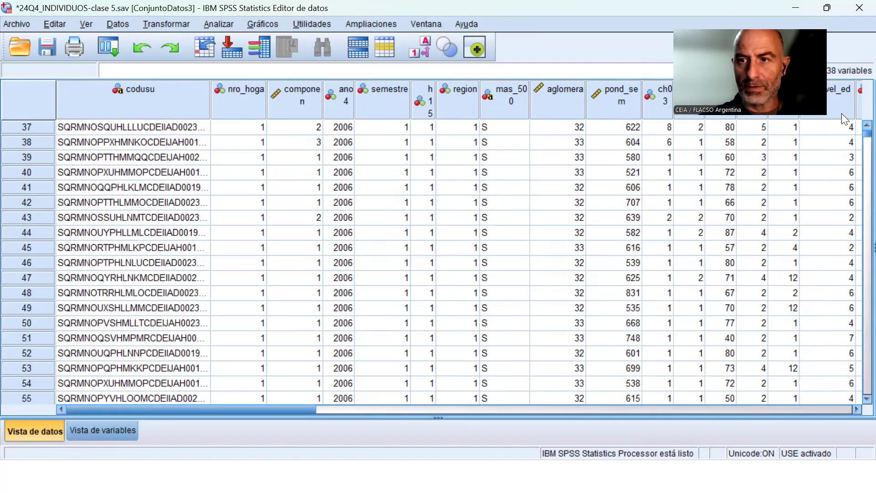
{"action": "scroll", "coordinate": [856, 143], "scroll_direction": "down", "scroll_amount": 20}
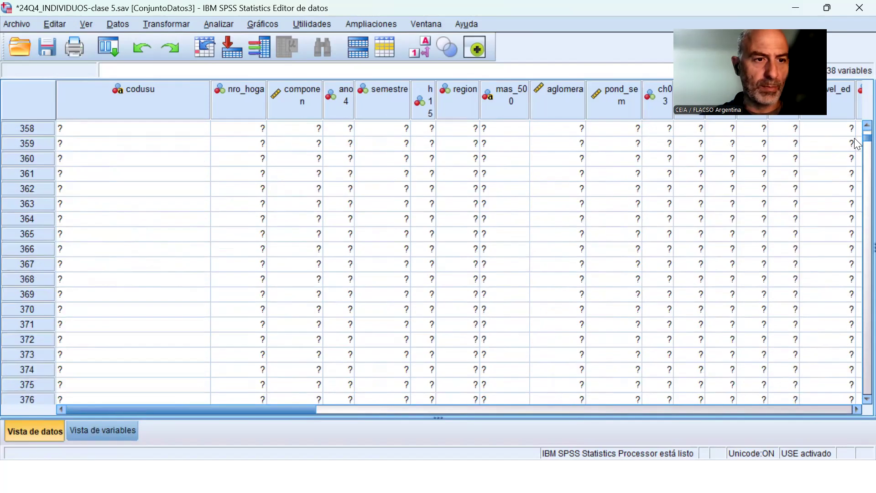
{"action": "scroll", "coordinate": [179, 288], "scroll_direction": "down", "scroll_amount": 12}
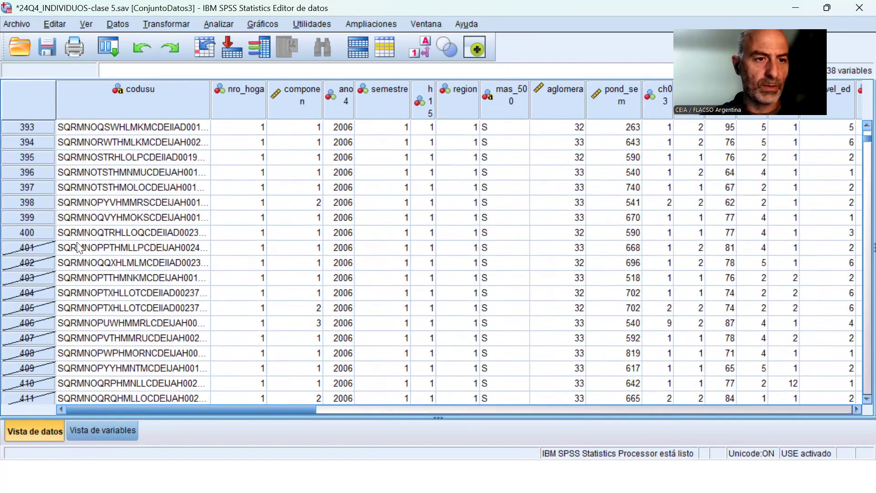
{"action": "left_click", "coordinate": [425, 25]}
{"action": "left_click", "coordinate": [486, 163]}
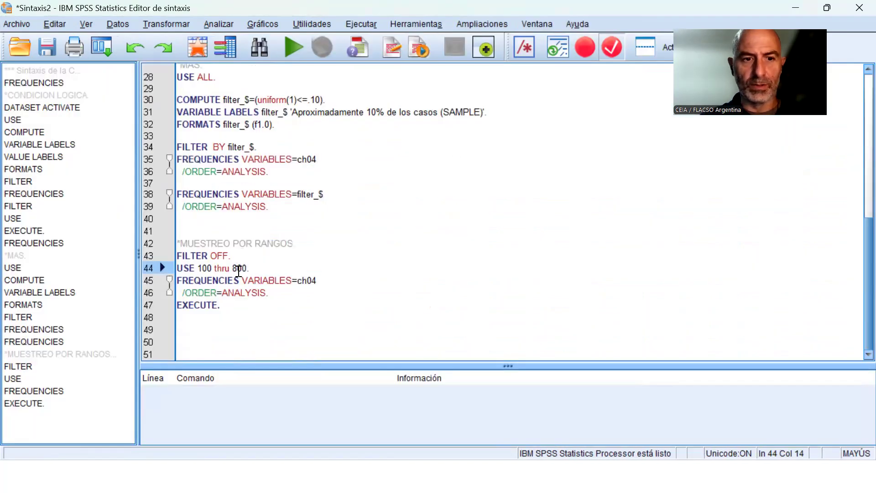
Run the range sampling block with USE 100 thru 800 and check the case selection past row 400 in the data view.
{"action": "left_click_drag", "start_coordinate": [198, 255], "coordinate": [224, 319]}
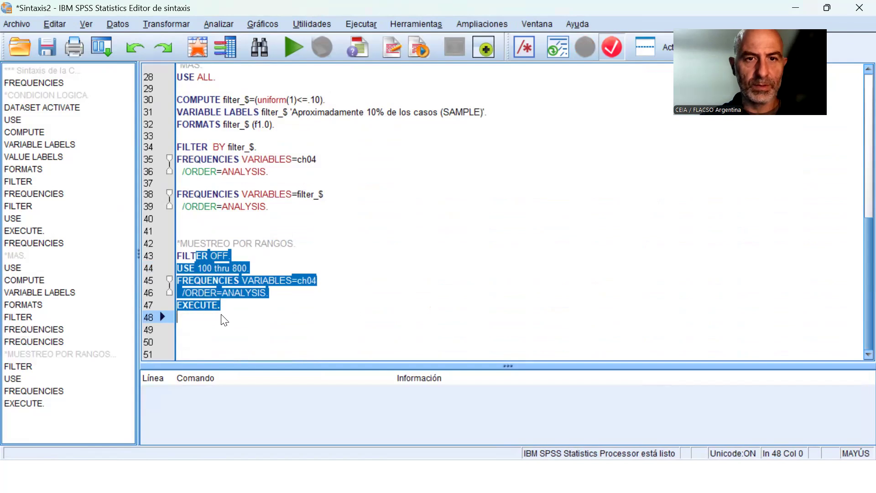
{"action": "left_click", "coordinate": [294, 48]}
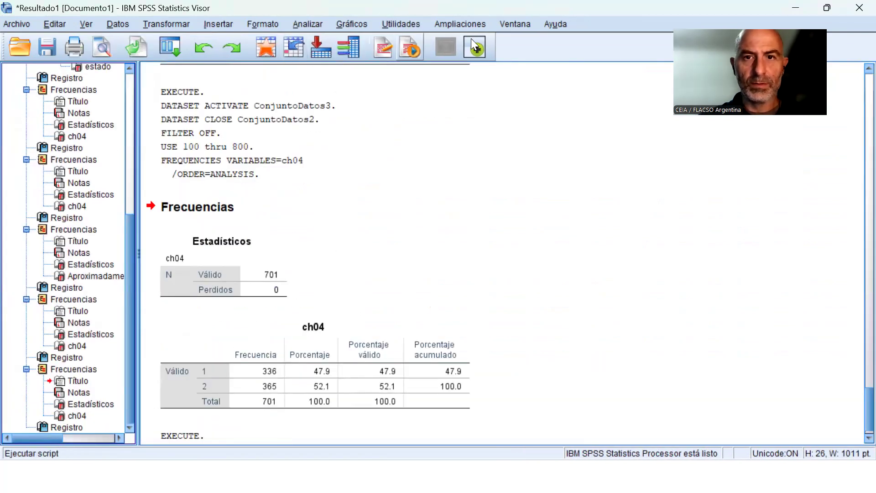
{"action": "left_click", "coordinate": [516, 23]}
{"action": "left_click", "coordinate": [365, 182]}
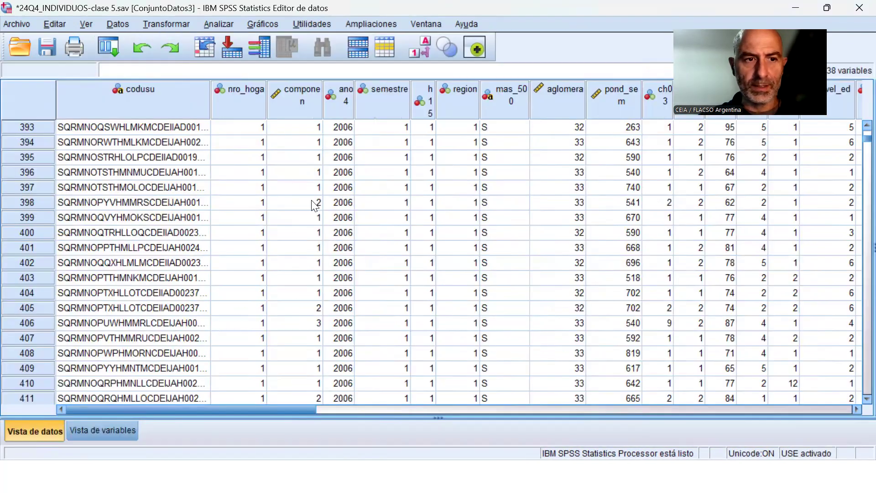
{"action": "scroll", "coordinate": [95, 190], "scroll_direction": "up", "scroll_amount": 3}
{"action": "scroll", "coordinate": [100, 189], "scroll_direction": "down", "scroll_amount": 5}
{"action": "scroll", "coordinate": [114, 196], "scroll_direction": "down", "scroll_amount": 11}
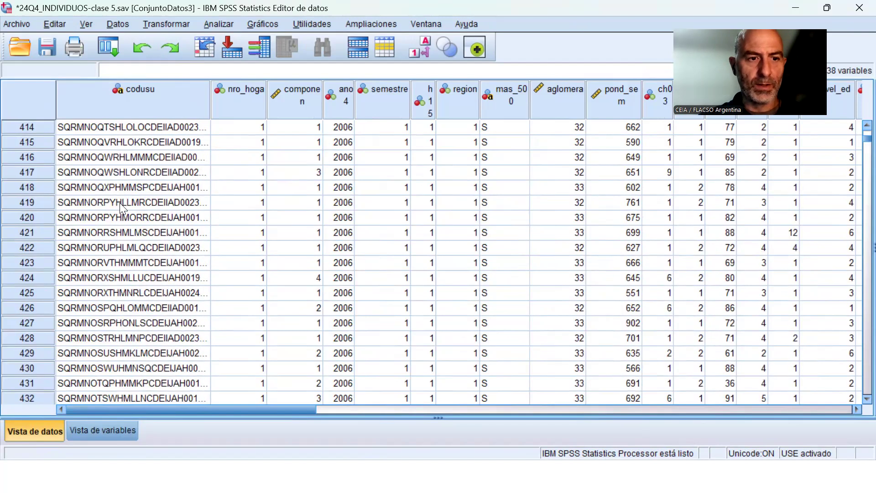
Set the start of the USE range in Sintaxis2 to 400 and run the block from FILTER OFF through EXECUTE.
{"action": "left_click", "coordinate": [431, 24]}
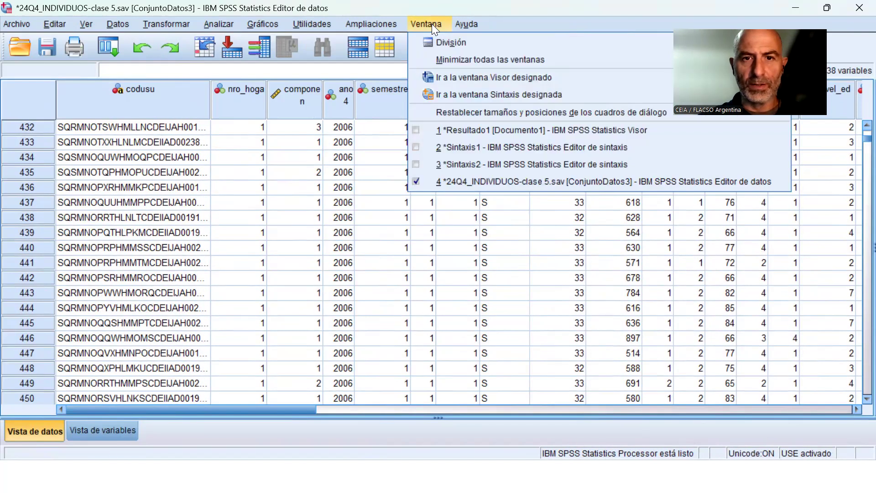
{"action": "left_click", "coordinate": [461, 162]}
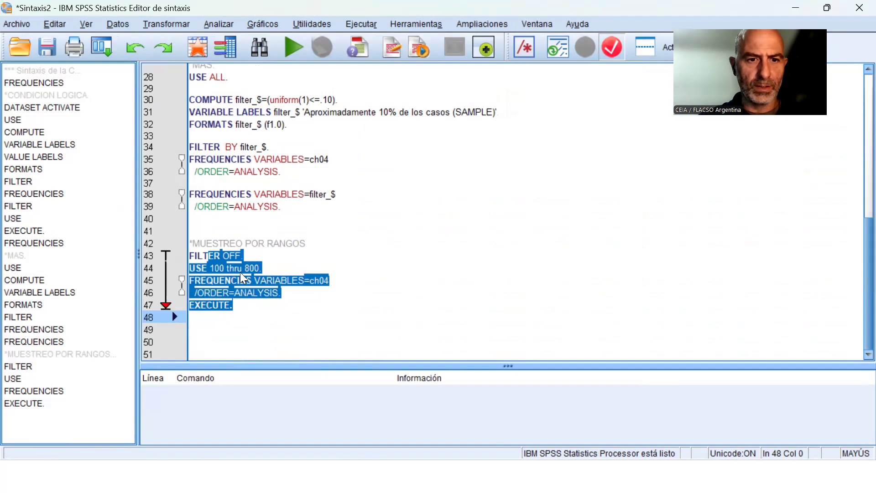
{"action": "left_click", "coordinate": [210, 270]}
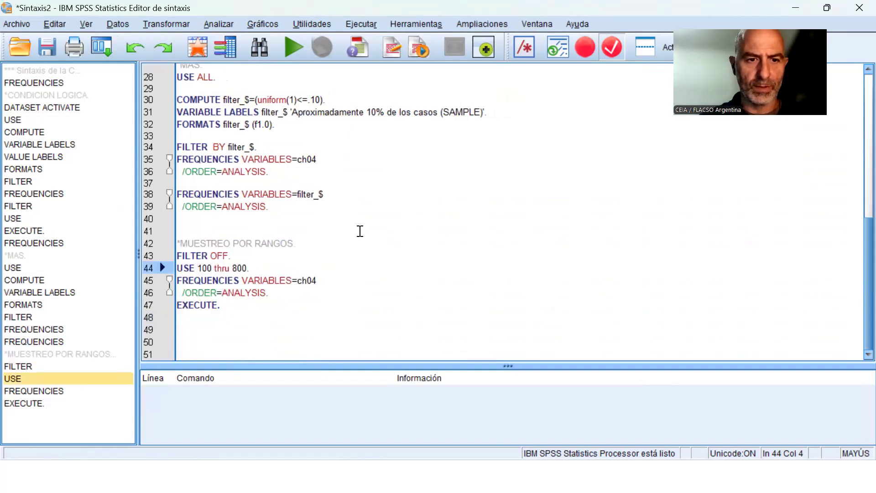
{"action": "key", "text": "BackSpace"}
{"action": "type", "text": "4"}
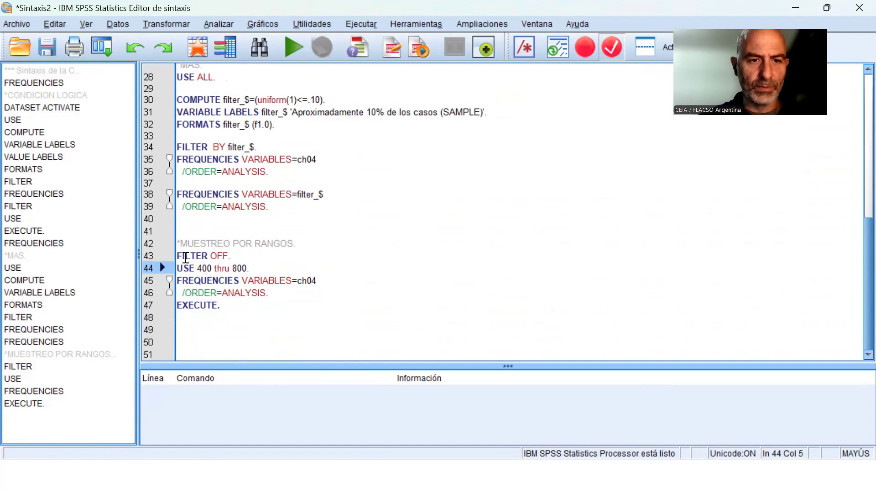
{"action": "left_click_drag", "start_coordinate": [178, 257], "coordinate": [196, 317]}
{"action": "left_click", "coordinate": [287, 41]}
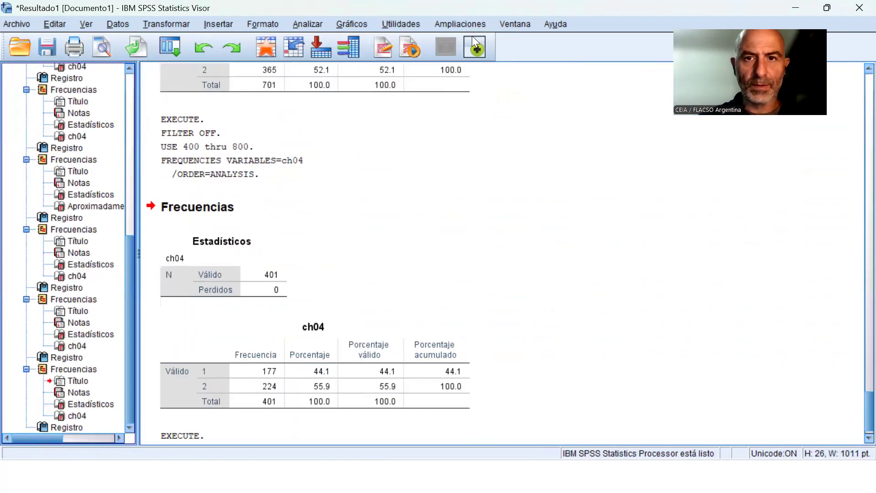
Examine the case selection around row 400 in the 24Q4_INDIVIDUOS-clase 5.sav data view and open its variable view.
{"action": "left_click", "coordinate": [506, 22]}
{"action": "left_click", "coordinate": [401, 181]}
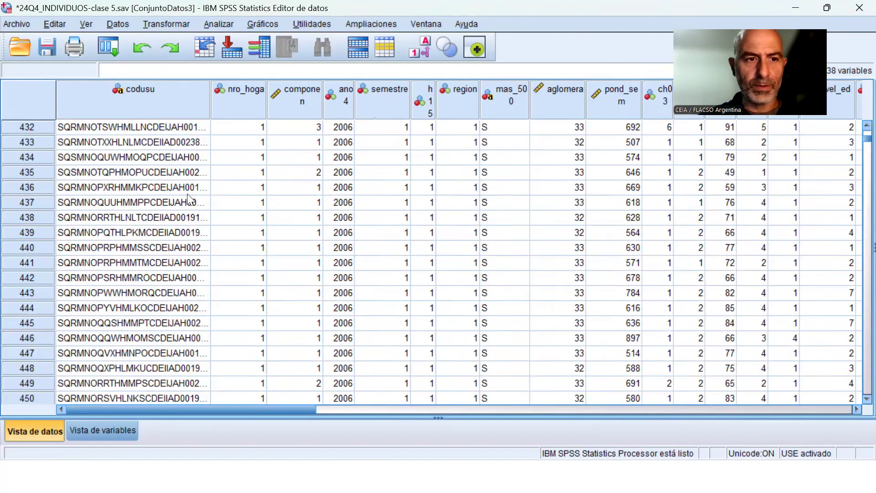
{"action": "scroll", "coordinate": [52, 172], "scroll_direction": "up", "scroll_amount": 14}
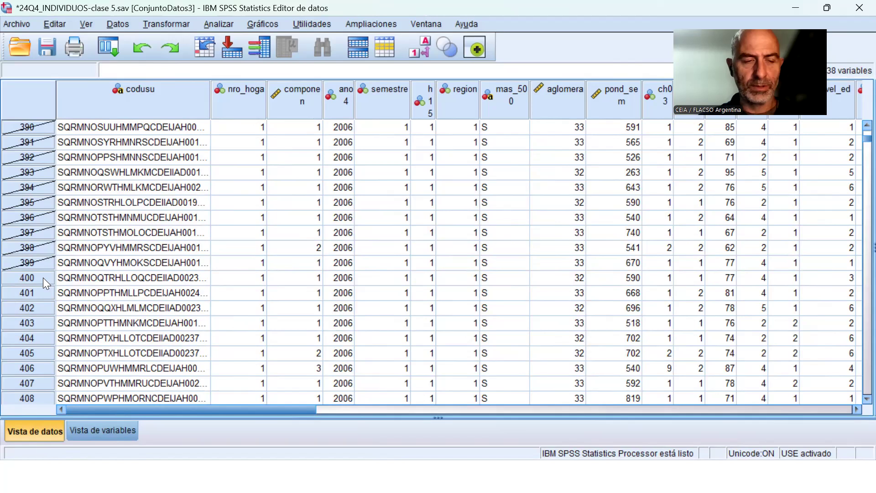
{"action": "scroll", "coordinate": [42, 278], "scroll_direction": "down", "scroll_amount": 5}
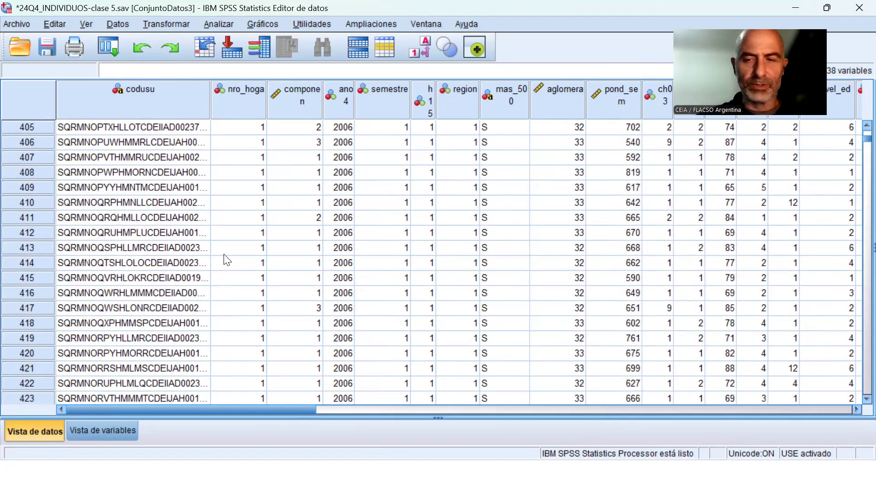
{"action": "scroll", "coordinate": [519, 279], "scroll_direction": "up", "scroll_amount": 2}
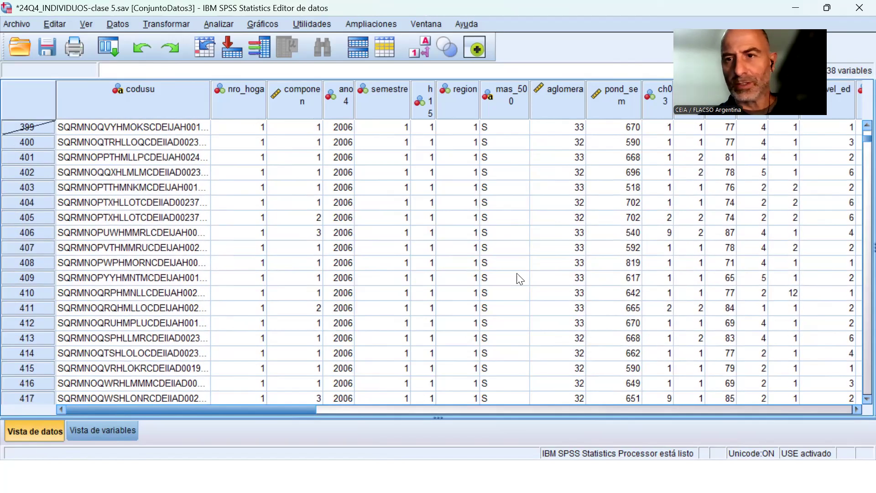
{"action": "left_click", "coordinate": [107, 432]}
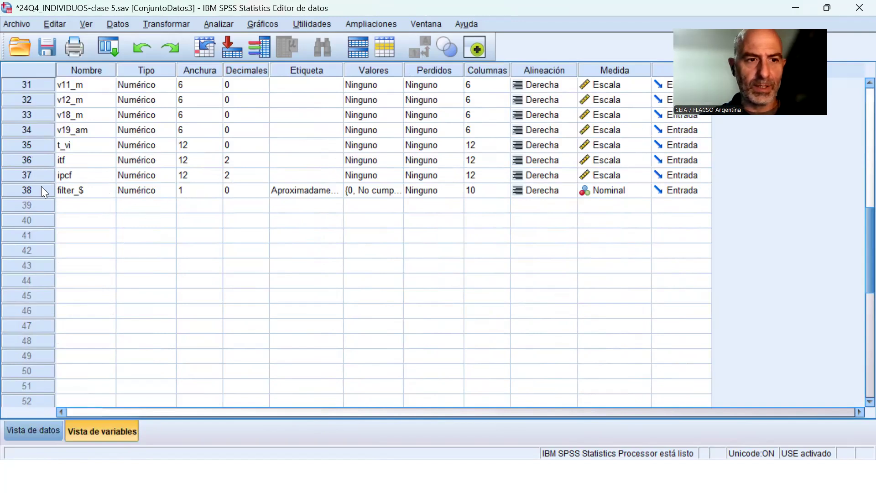
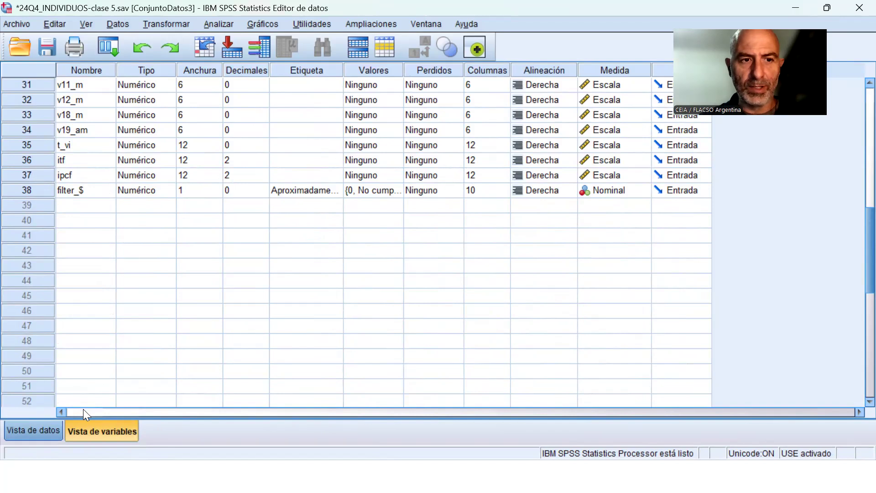
Check the label of filter_$ in the variable view and return to the empty line 49 below the range block in Sintaxis2.
{"action": "left_click", "coordinate": [337, 190]}
{"action": "left_click", "coordinate": [335, 191]}
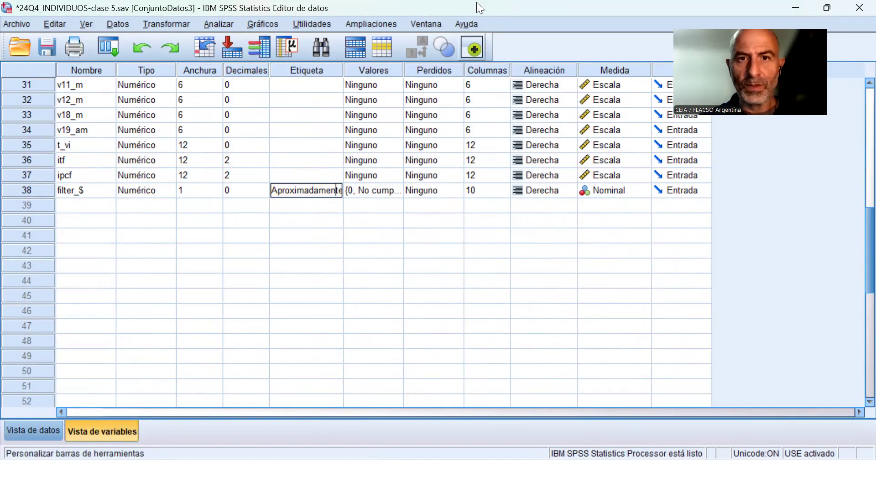
{"action": "left_click", "coordinate": [428, 23]}
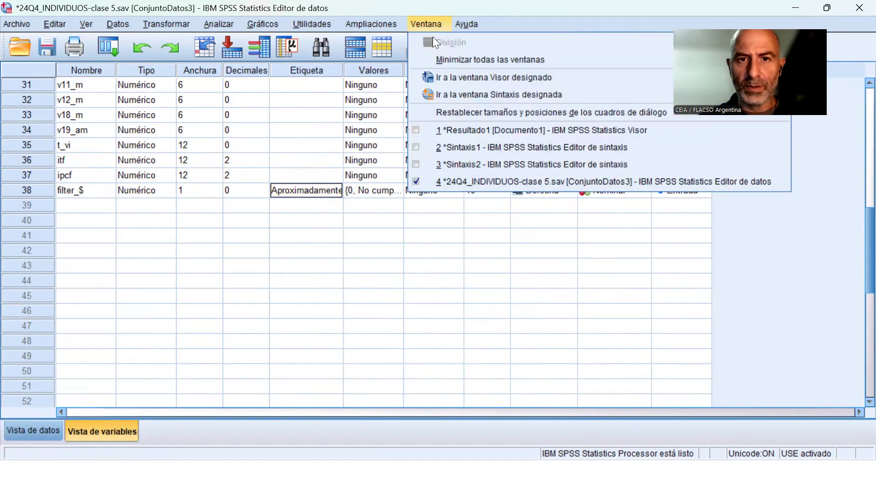
{"action": "left_click", "coordinate": [484, 164]}
{"action": "left_click", "coordinate": [361, 261]}
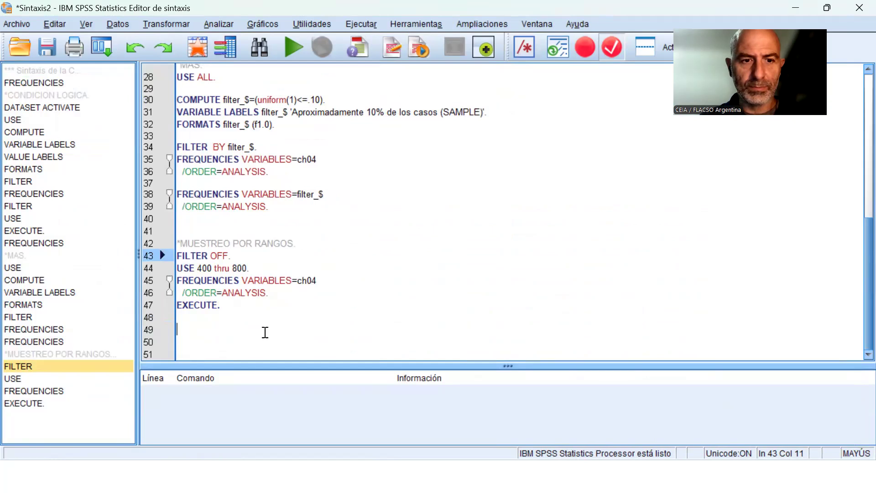
{"action": "left_click", "coordinate": [265, 331]}
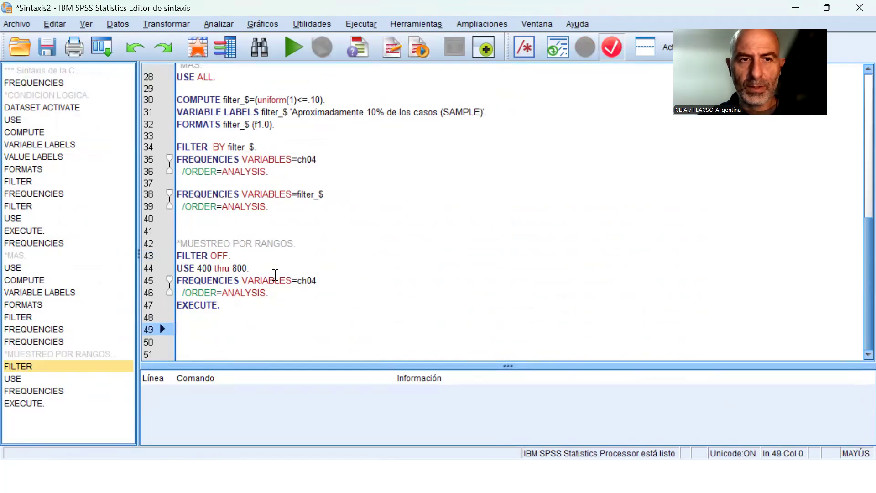
Review the filter variable option in the Seleccionar casos dialog and close it without applying anything.
{"action": "left_click", "coordinate": [116, 22]}
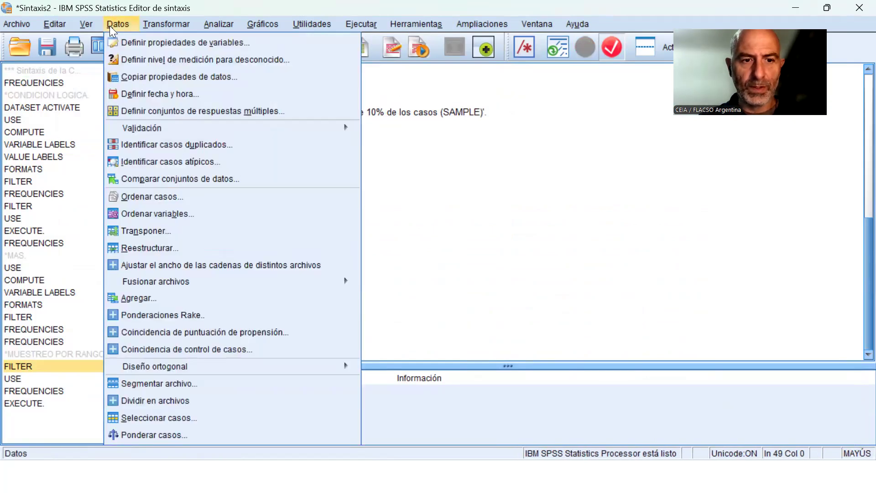
{"action": "left_click", "coordinate": [165, 418]}
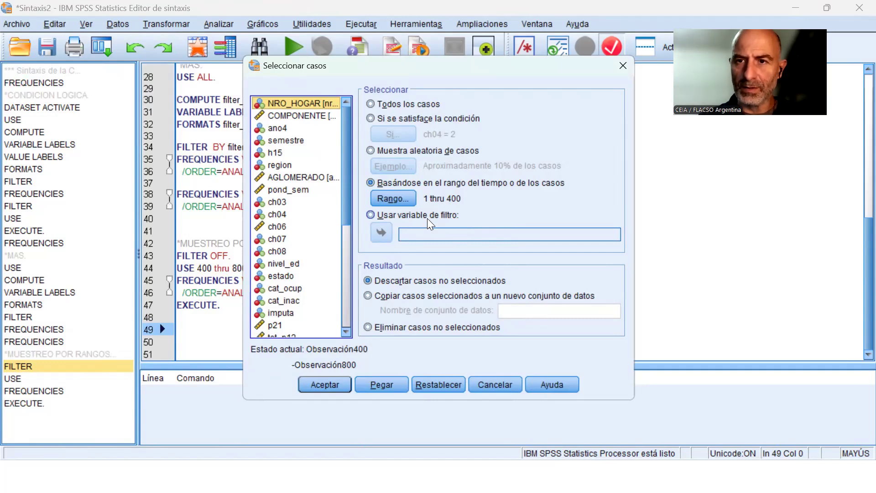
{"action": "left_click", "coordinate": [495, 385]}
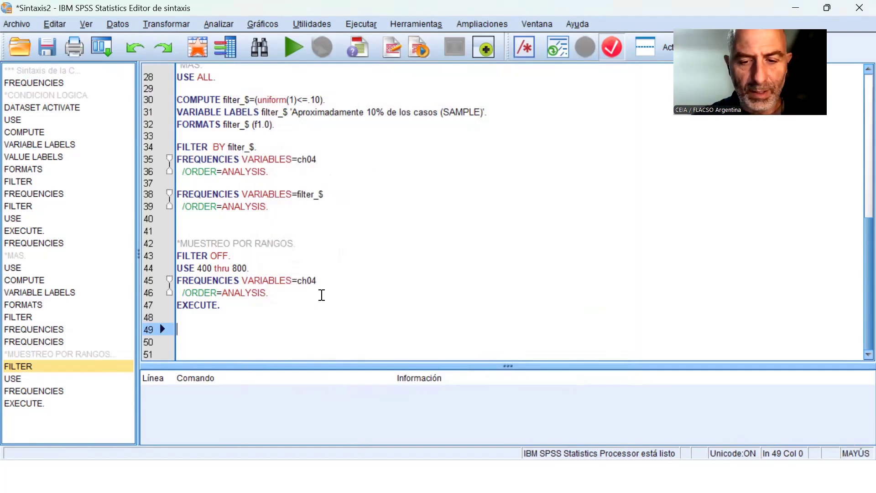
Write the command IF (ch04 = 1 & estado = 1) filtro = 1. below the range sampling block.
{"action": "type", "text": "IF "}
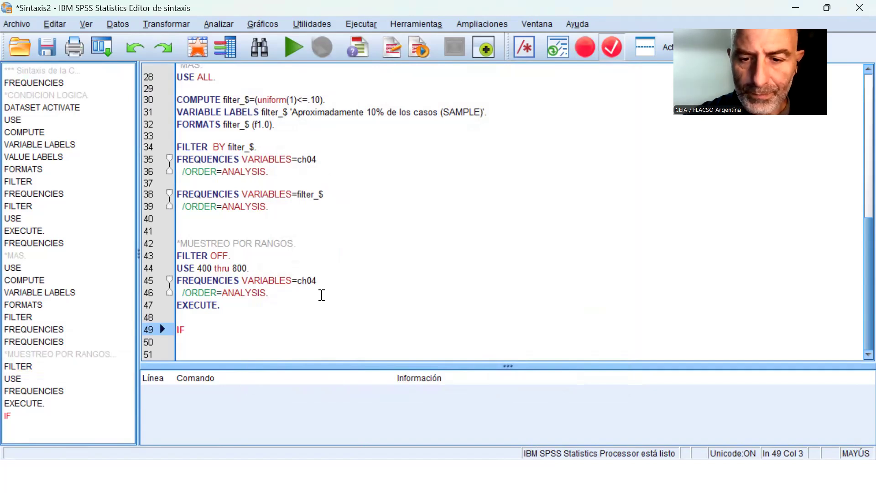
{"action": "type", "text": "(CH"}
{"action": "key", "text": "BackSpace"}
{"action": "key", "text": "BackSpace"}
{"action": "key", "text": "Caps_Lock"}
{"action": "type", "text": "c"}
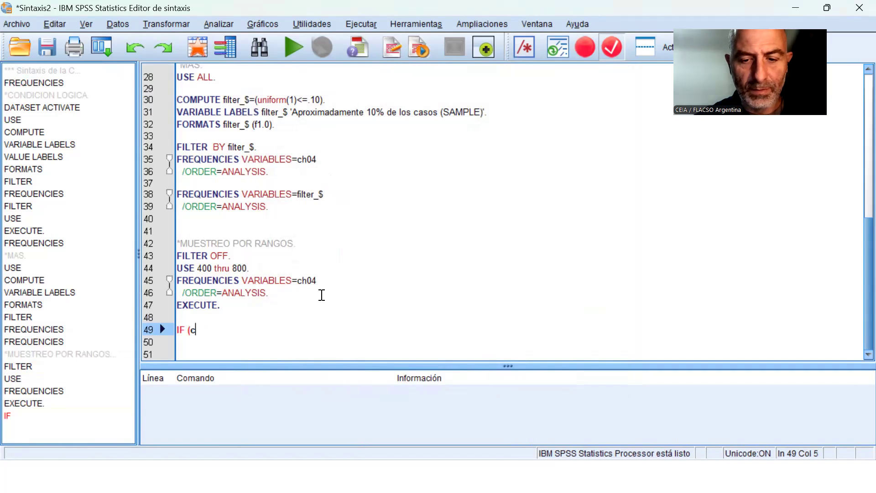
{"action": "type", "text": "h04 "}
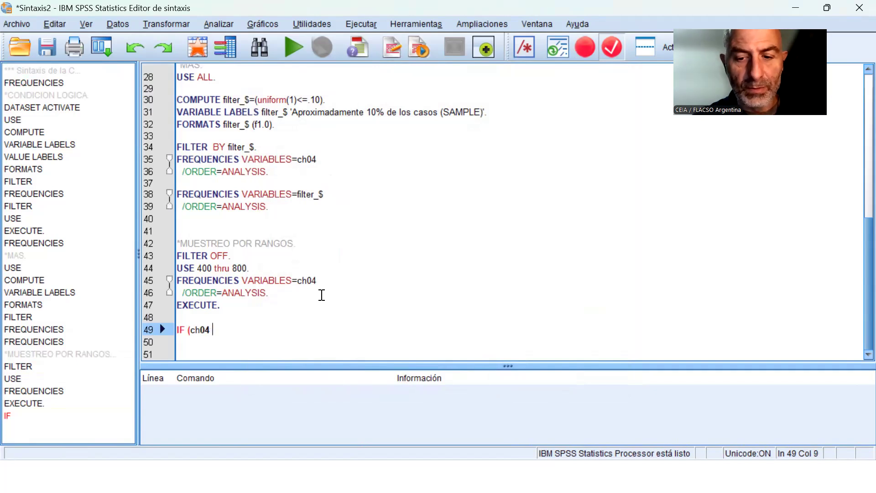
{"action": "type", "text": "= 1 "}
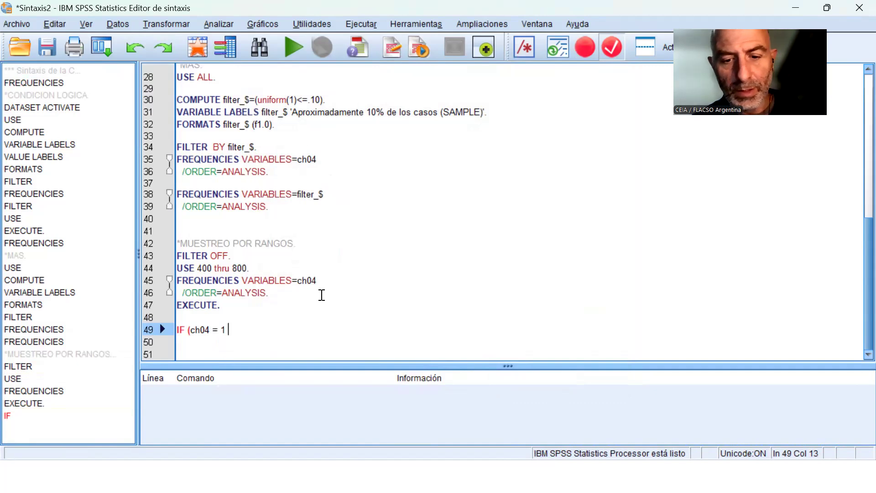
{"action": "type", "text": "&"}
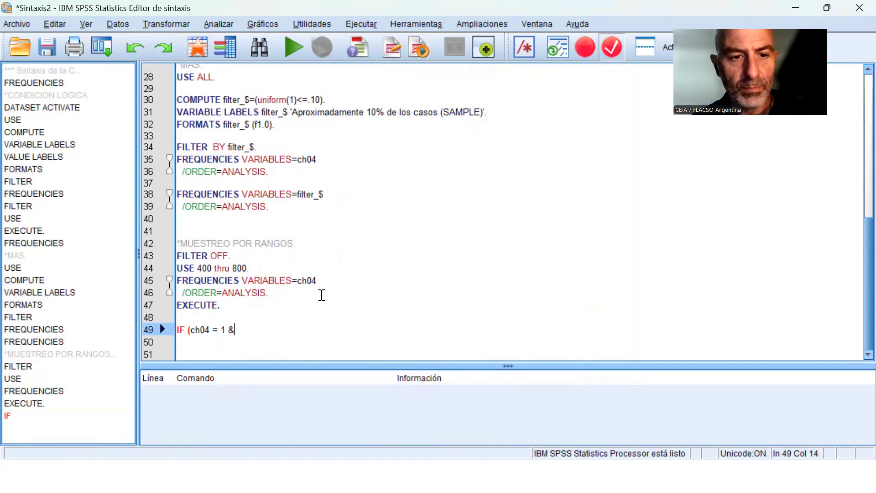
{"action": "type", "text": " est"}
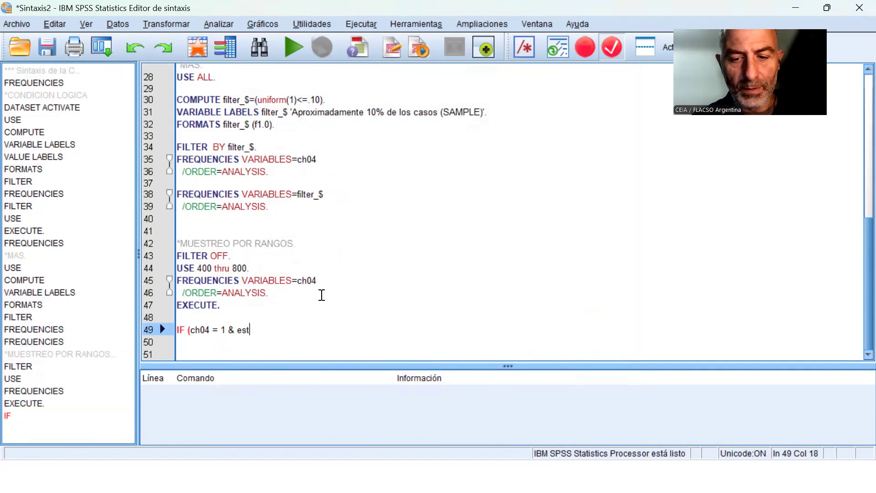
{"action": "type", "text": "ado = "}
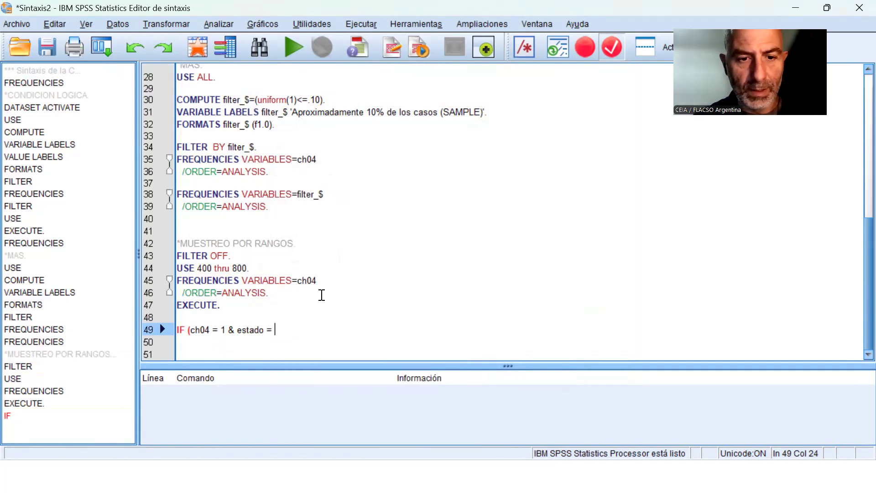
{"action": "type", "text": "1)"}
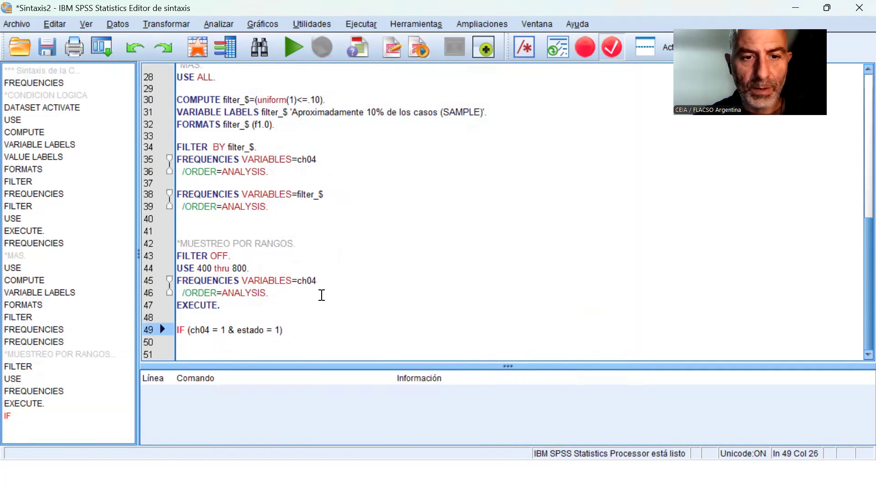
{"action": "type", "text": " filt"}
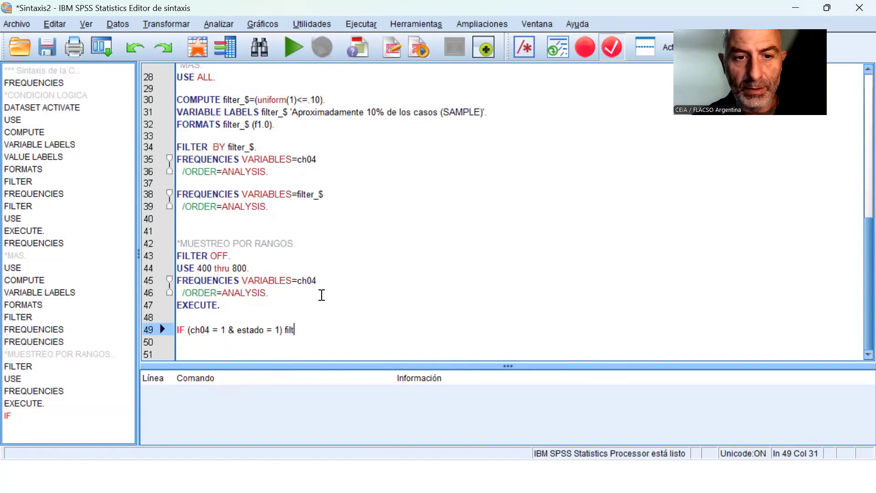
{"action": "type", "text": "ro = 1."}
Insert the line COMPUTE filtro = 0. directly above the IF command.
{"action": "key", "text": "Up"}
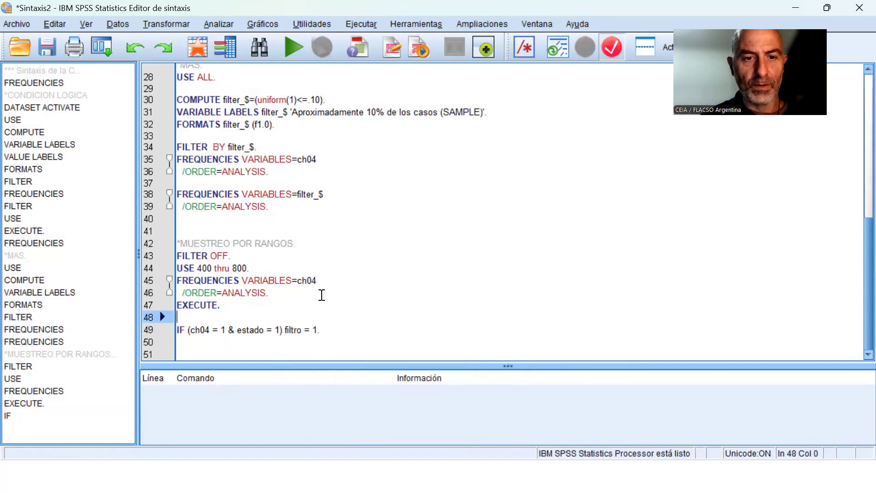
{"action": "key", "text": "Return"}
{"action": "key", "text": "Caps_Lock"}
{"action": "type", "text": "COMPUTE"}
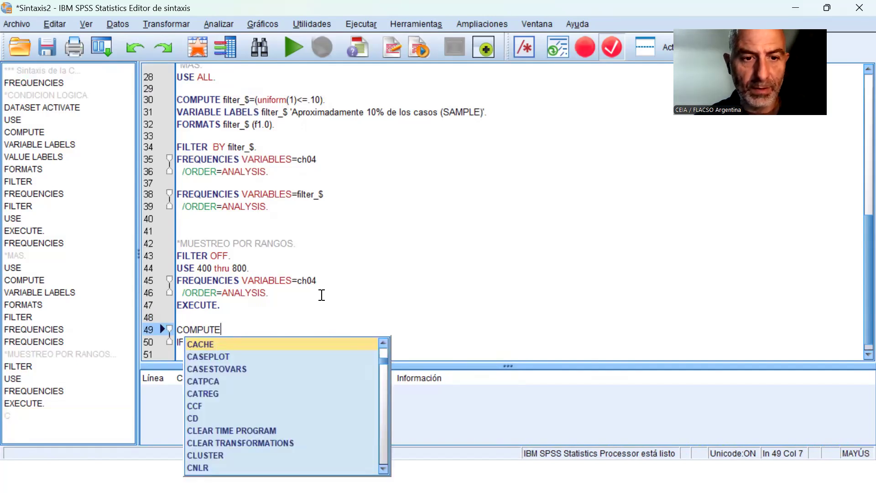
{"action": "key", "text": "Caps_Lock"}
{"action": "type", "text": "filtro = 0."}
Add the frequency command FRE filtro. on the line below the IF command.
{"action": "key", "text": "Down"}
{"action": "key", "text": "Down"}
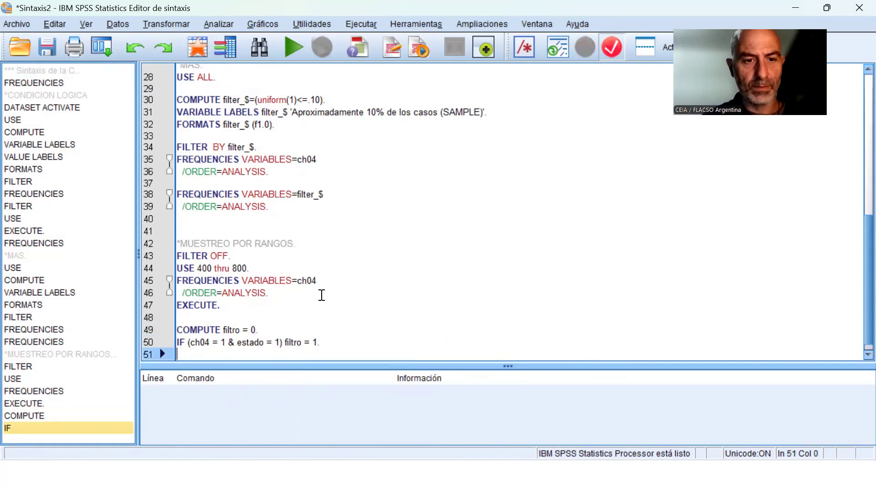
{"action": "type", "text": "FRE"}
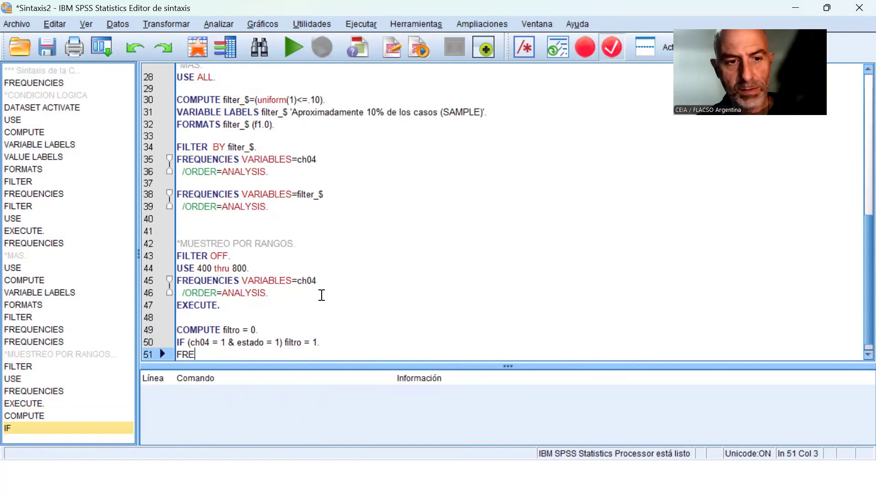
{"action": "type", "text": " filtro."}
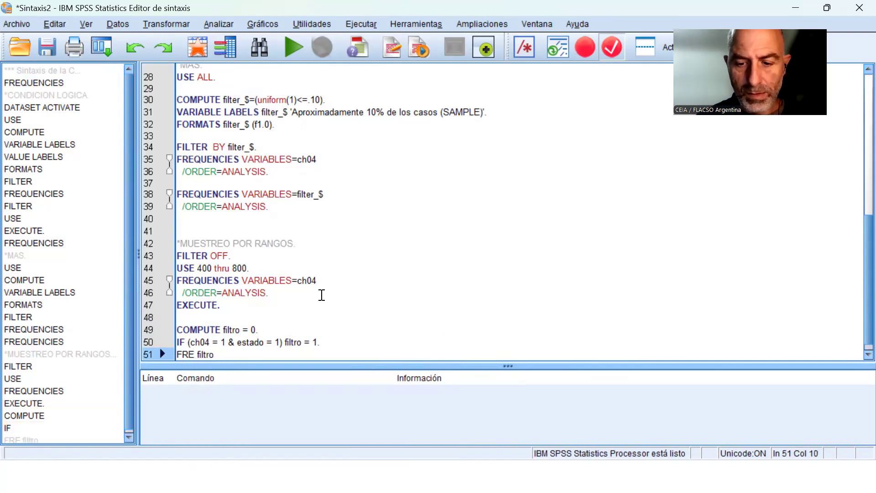
{"action": "key", "text": "Return"}
Run the three lines from COMPUTE filtro through FRE filtro and check the filtro frequency table in the output.
{"action": "key", "text": "Up"}
{"action": "key", "text": "Up"}
{"action": "key", "text": "Up"}
{"action": "key", "text": "shift+Down"}
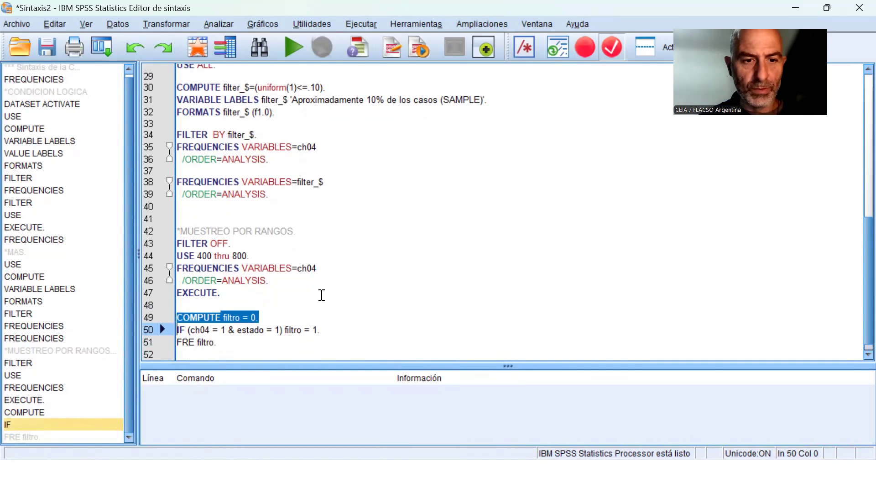
{"action": "key", "text": "shift+Down"}
{"action": "key", "text": "shift+Down"}
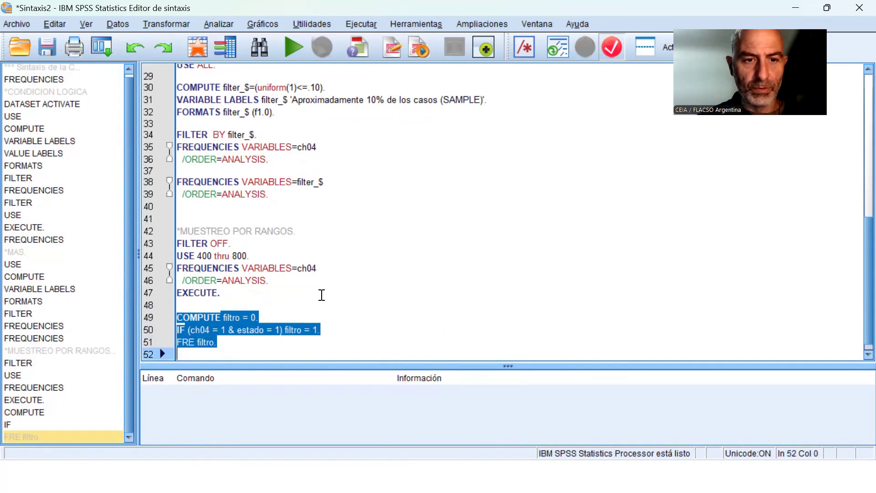
{"action": "left_click", "coordinate": [290, 46]}
{"action": "left_click", "coordinate": [269, 401]}
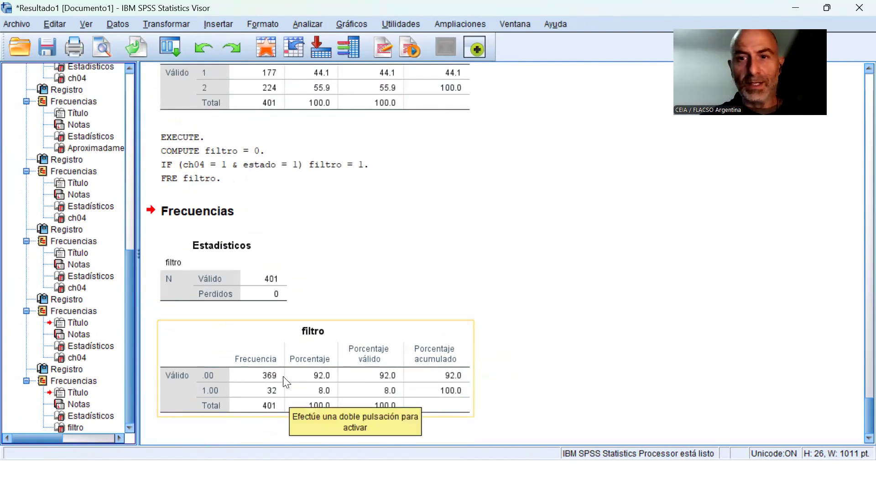
Reset the case selection to all cases (Todos los casos).
{"action": "left_click", "coordinate": [116, 24]}
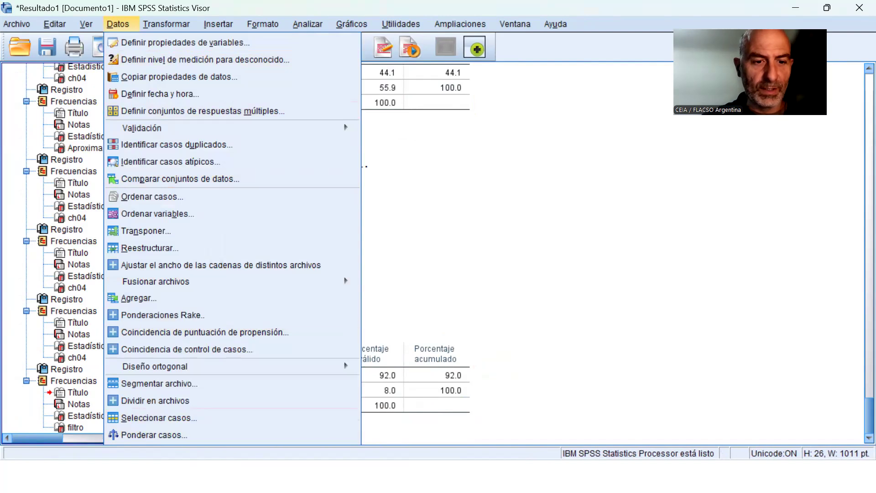
{"action": "left_click", "coordinate": [210, 418]}
{"action": "left_click", "coordinate": [384, 105]}
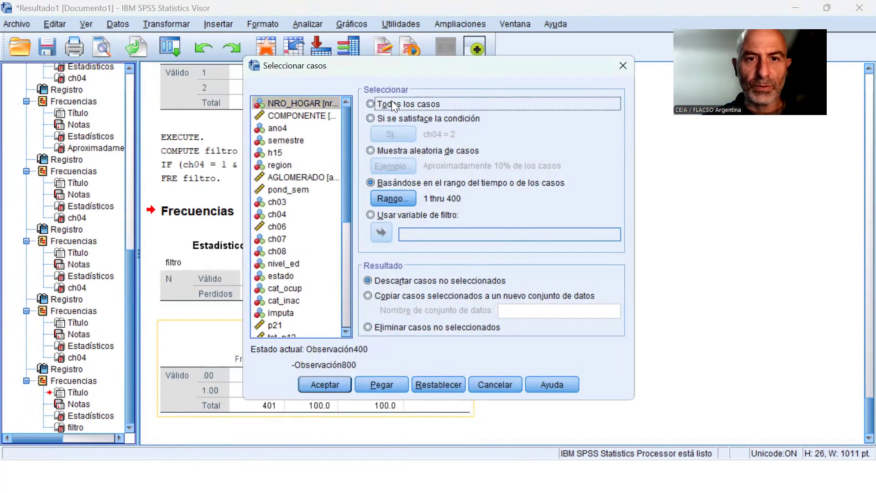
{"action": "left_click", "coordinate": [334, 382]}
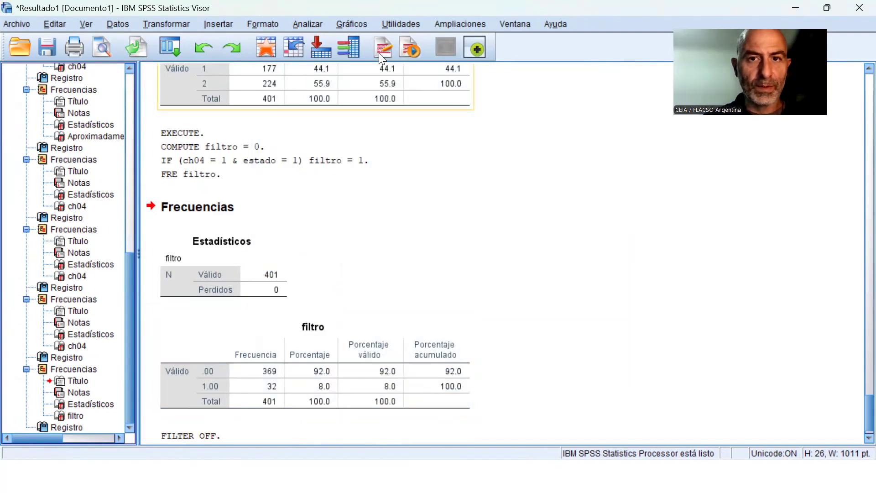
Return to Sintaxis2 and rerun the selected COMPUTE, IF and FRE filtro lines on the full dataset.
{"action": "left_click", "coordinate": [515, 23]}
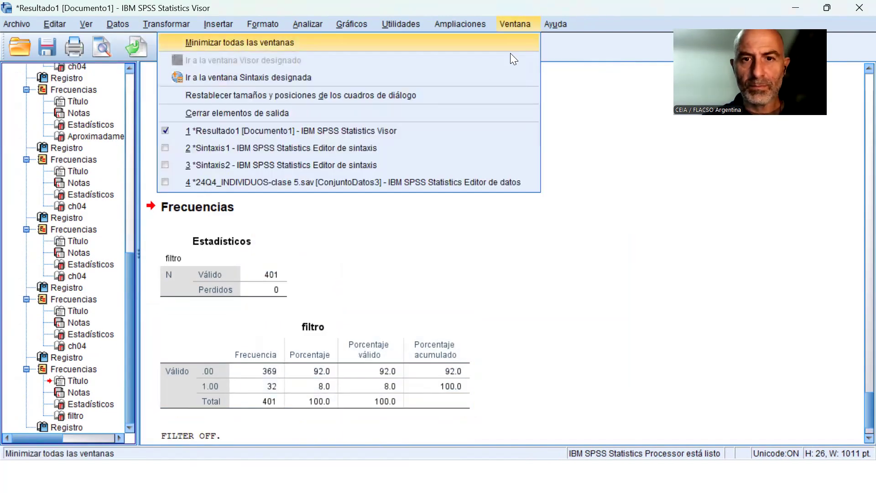
{"action": "left_click", "coordinate": [365, 171]}
{"action": "left_click", "coordinate": [292, 48]}
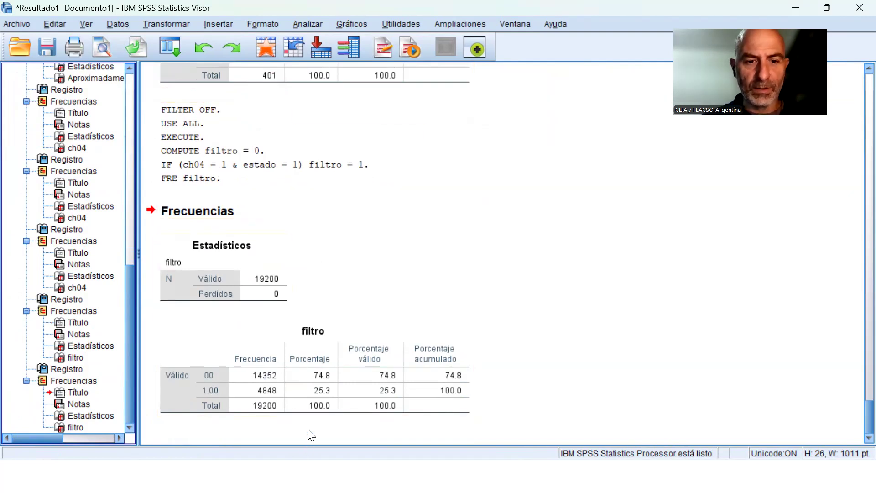
Paste the case selection syntax that uses filtro as the filter variable and open Sintaxis2 to view it.
{"action": "left_click", "coordinate": [119, 25]}
{"action": "left_click", "coordinate": [166, 418]}
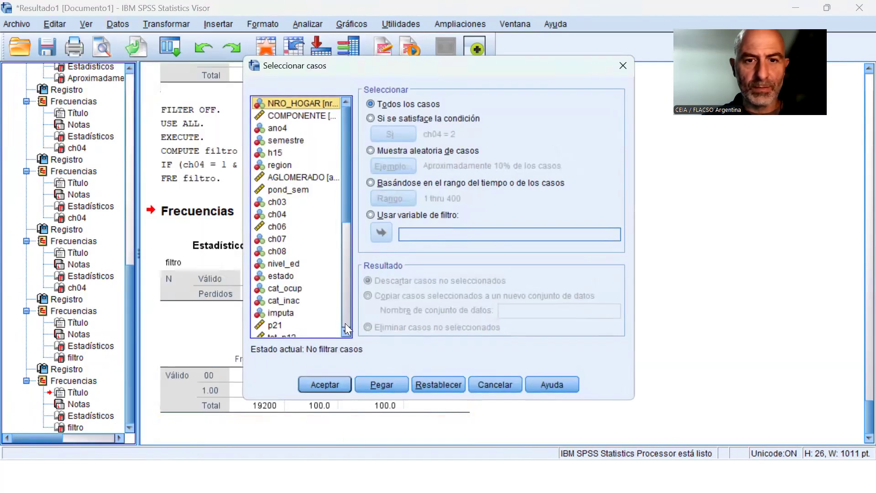
{"action": "left_click", "coordinate": [429, 216]}
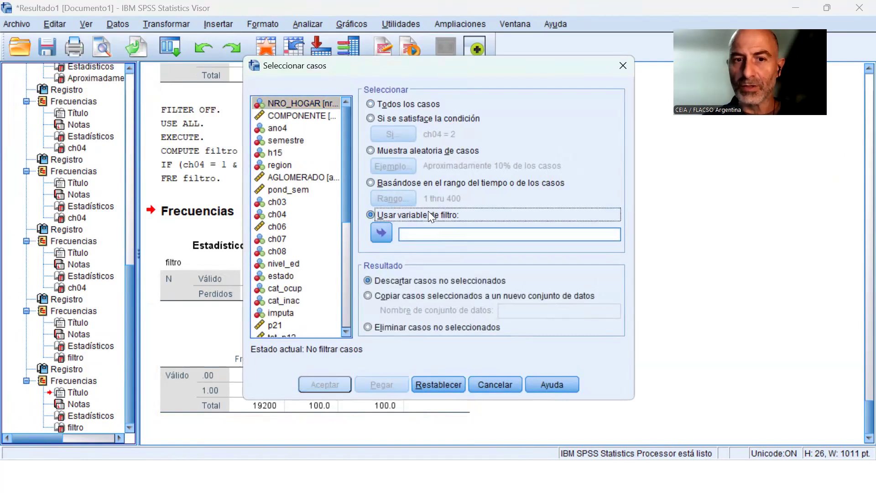
{"action": "left_click_drag", "start_coordinate": [344, 210], "coordinate": [331, 340]}
{"action": "left_click", "coordinate": [278, 331]}
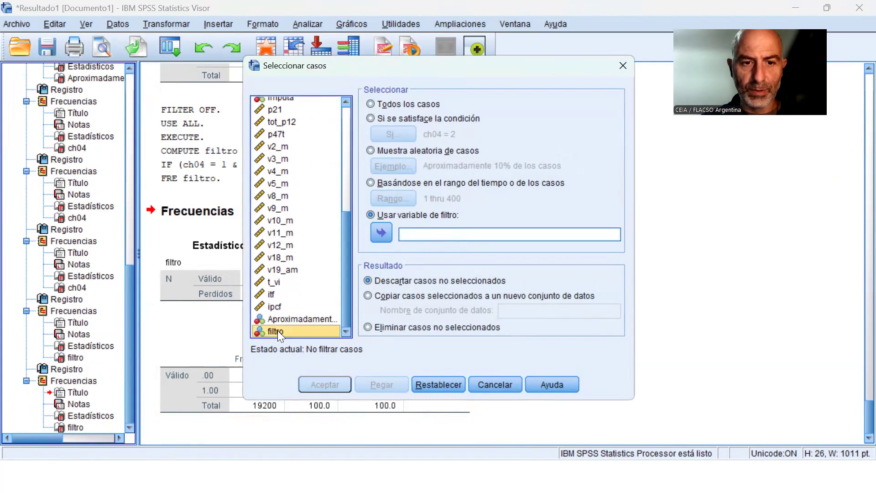
{"action": "left_click", "coordinate": [381, 230]}
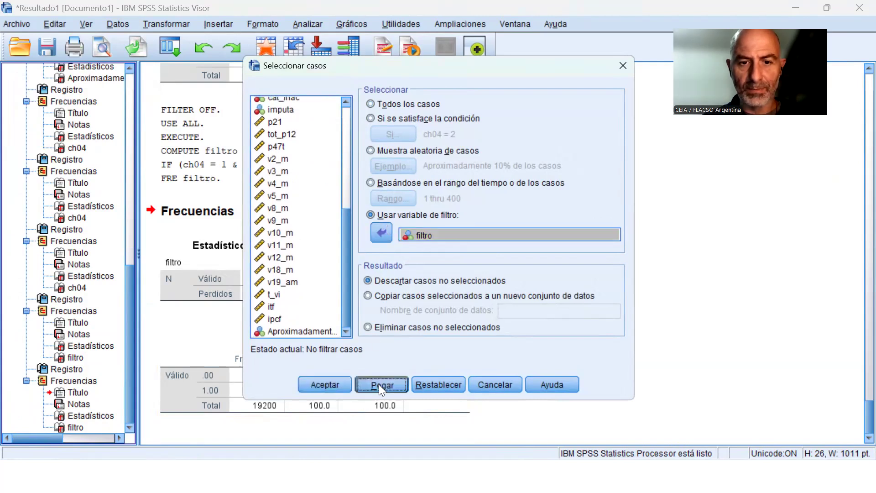
{"action": "left_click", "coordinate": [379, 384]}
{"action": "left_click", "coordinate": [512, 24]}
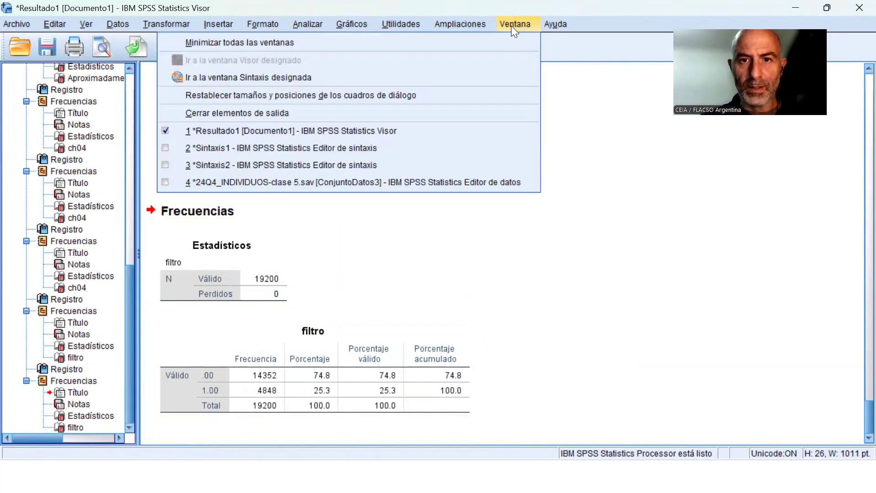
{"action": "left_click", "coordinate": [368, 166]}
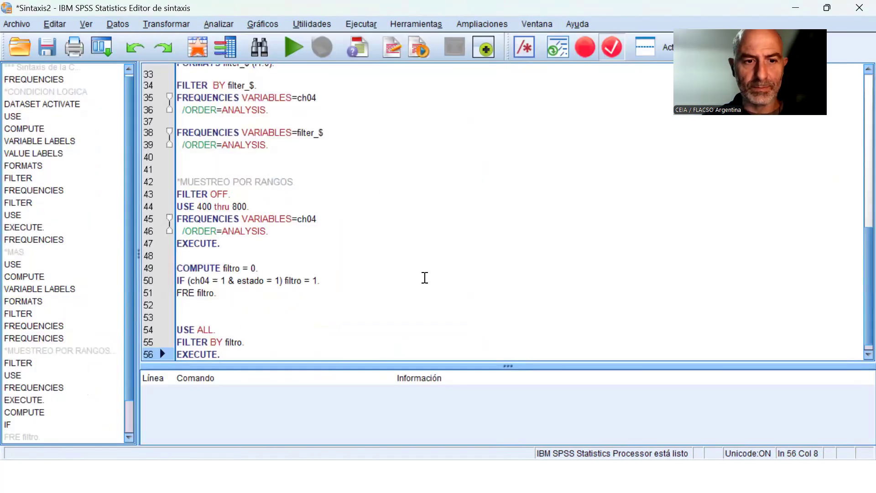
Add three blank lines below the final EXECUTE line of the syntax.
{"action": "key", "text": "Return"}
{"action": "key", "text": "Return"}
{"action": "key", "text": "Return"}
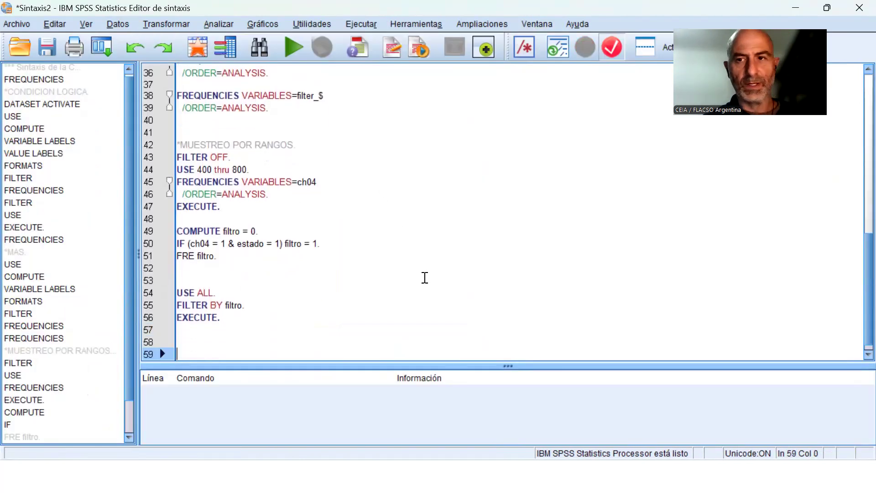
Review the Sintaxis2 code, from the ch04 = 2 condition block to the USE ALL and FILTER BY filtro lines.
{"action": "key", "text": "Up"}
{"action": "key", "text": "Up"}
{"action": "key", "text": "Up"}
{"action": "key", "text": "Up"}
{"action": "key", "text": "Up"}
{"action": "key", "text": "Up"}
{"action": "key", "text": "Up"}
{"action": "key", "text": "Up"}
{"action": "key", "text": "Up"}
{"action": "key", "text": "Up"}
{"action": "key", "text": "Up"}
{"action": "key", "text": "Up"}
{"action": "key", "text": "Up"}
{"action": "key", "text": "Up"}
{"action": "key", "text": "Up"}
{"action": "key", "text": "Up"}
{"action": "key", "text": "Up"}
{"action": "key", "text": "Up"}
{"action": "key", "text": "Up"}
{"action": "key", "text": "Up"}
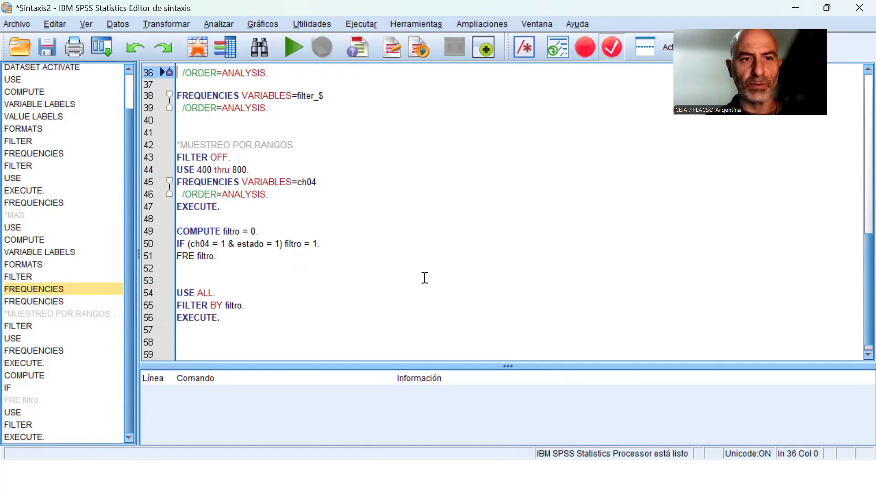
{"action": "key", "text": "Up"}
{"action": "key", "text": "Up"}
{"action": "key", "text": "Up"}
{"action": "key", "text": "Up"}
{"action": "key", "text": "Up"}
{"action": "key", "text": "Up"}
{"action": "key", "text": "Up"}
{"action": "key", "text": "Up"}
{"action": "key", "text": "Up"}
{"action": "key", "text": "Up"}
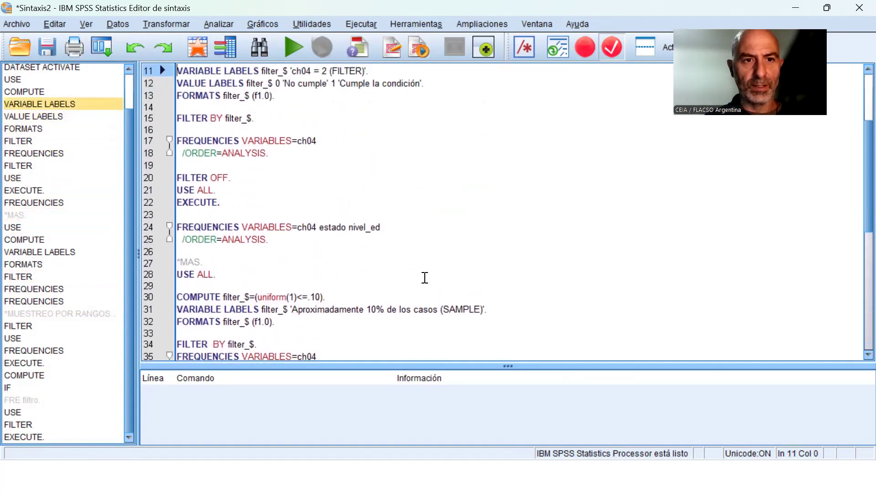
{"action": "key", "text": "Down"}
{"action": "key", "text": "Down"}
{"action": "key", "text": "Down"}
{"action": "key", "text": "Down"}
{"action": "key", "text": "Down"}
{"action": "key", "text": "Down"}
{"action": "key", "text": "Down"}
{"action": "key", "text": "Down"}
{"action": "key", "text": "Down"}
{"action": "key", "text": "Down"}
{"action": "key", "text": "Down"}
{"action": "key", "text": "Down"}
{"action": "key", "text": "Down"}
{"action": "key", "text": "Down"}
{"action": "key", "text": "Down"}
{"action": "key", "text": "Down"}
{"action": "key", "text": "Down"}
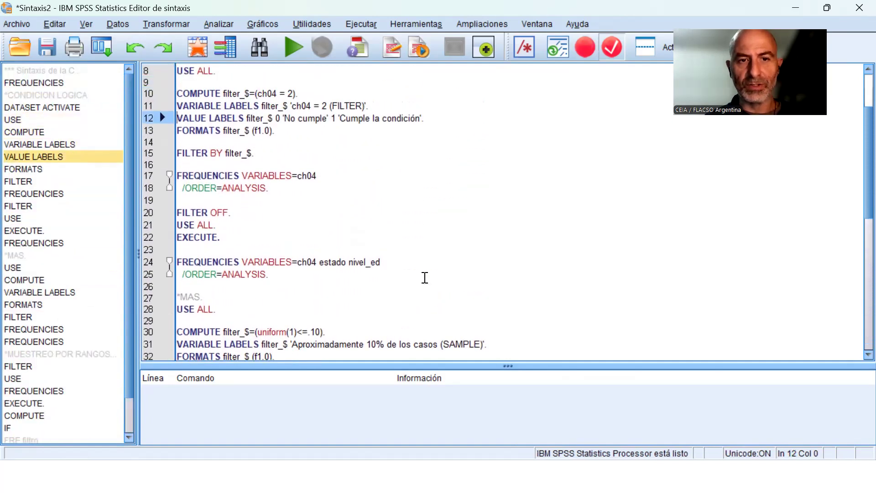
{"action": "key", "text": "Down"}
{"action": "key", "text": "Down"}
{"action": "key", "text": "Down"}
{"action": "key", "text": "Down"}
{"action": "key", "text": "Down"}
{"action": "key", "text": "Down"}
{"action": "key", "text": "Down"}
{"action": "key", "text": "Down"}
{"action": "key", "text": "Down"}
{"action": "key", "text": "Down"}
{"action": "key", "text": "Down"}
{"action": "key", "text": "Down"}
{"action": "key", "text": "Down"}
{"action": "key", "text": "Down"}
{"action": "key", "text": "Down"}
{"action": "key", "text": "Down"}
{"action": "key", "text": "Down"}
{"action": "key", "text": "Down"}
{"action": "key", "text": "Down"}
{"action": "key", "text": "Down"}
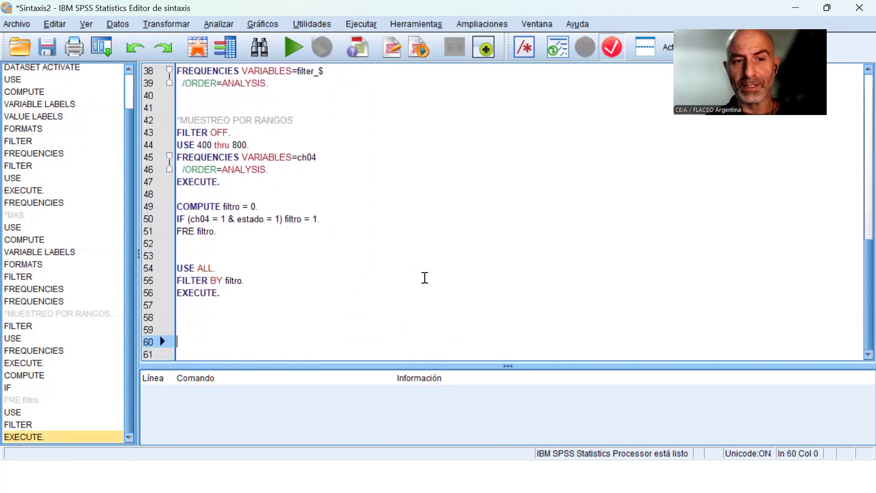
{"action": "key", "text": "Up"}
{"action": "key", "text": "Up"}
{"action": "key", "text": "Up"}
{"action": "key", "text": "Up"}
{"action": "key", "text": "Up"}
{"action": "key", "text": "Up"}
{"action": "key", "text": "Up"}
{"action": "key", "text": "Up"}
{"action": "key", "text": "Up"}
{"action": "key", "text": "Up"}
{"action": "key", "text": "Up"}
{"action": "key", "text": "Up"}
{"action": "key", "text": "Up"}
{"action": "key", "text": "Up"}
{"action": "key", "text": "Up"}
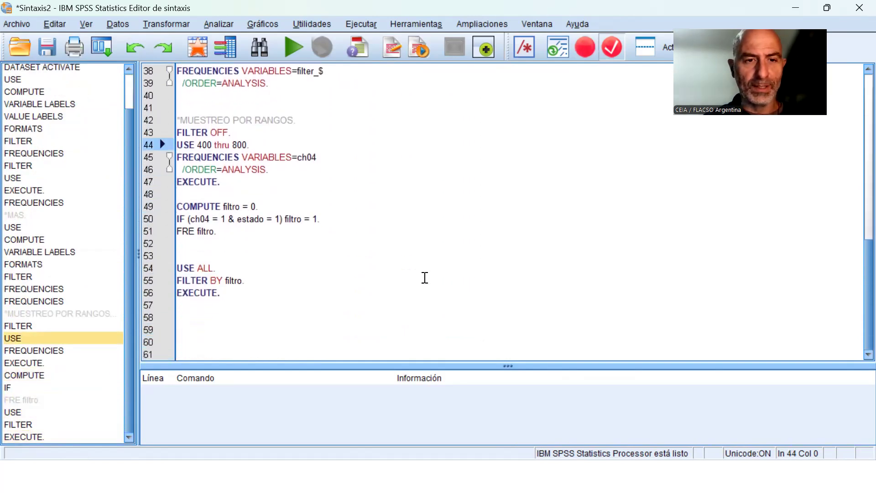
{"action": "key", "text": "Down"}
{"action": "key", "text": "Down"}
{"action": "key", "text": "Down"}
{"action": "key", "text": "Down"}
{"action": "key", "text": "Down"}
{"action": "key", "text": "Down"}
{"action": "key", "text": "Down"}
{"action": "key", "text": "Down"}
{"action": "key", "text": "Down"}
{"action": "key", "text": "Down"}
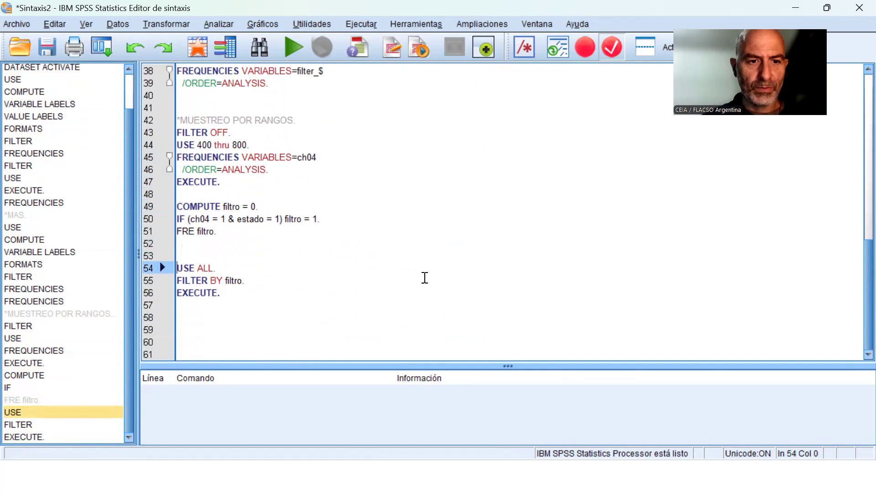
Insert the line "FRE ch04 ESTADO." between FILTER BY filtro and EXECUTE, followed by a blank line.
{"action": "key", "text": "Down"}
{"action": "key", "text": "Down"}
{"action": "key", "text": "Return"}
{"action": "key", "text": "Up"}
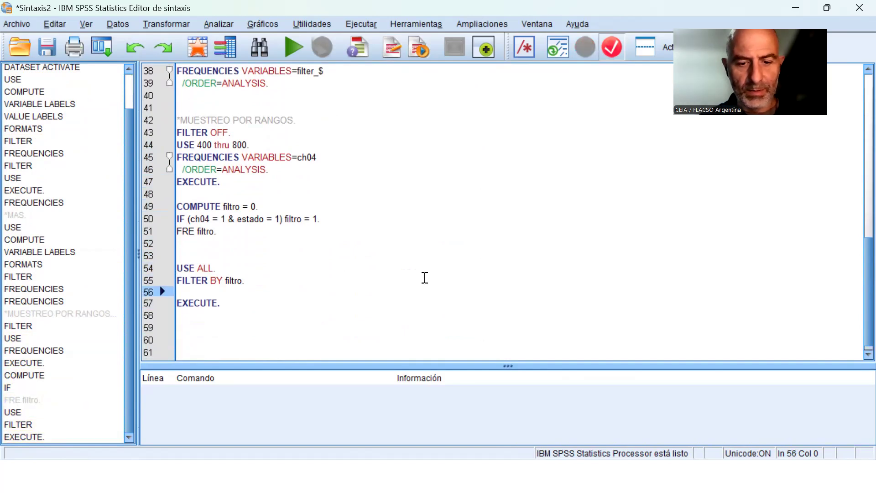
{"action": "type", "text": "FRE "}
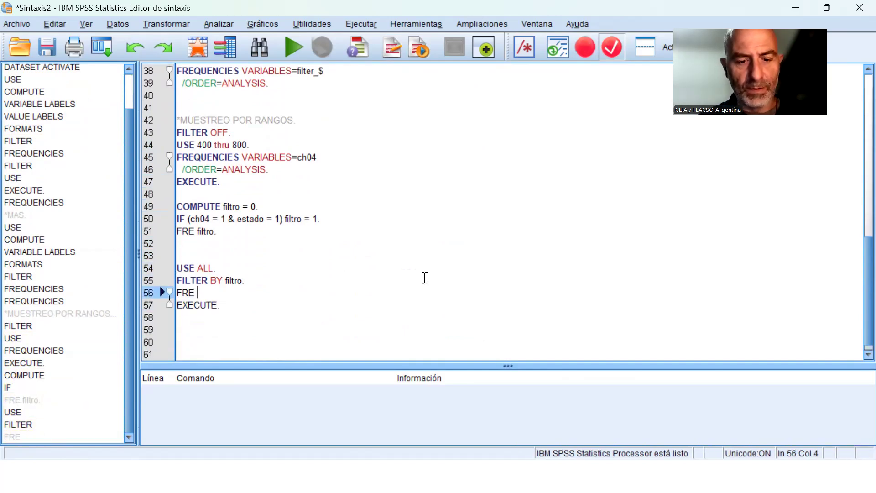
{"action": "type", "text": "ch04"}
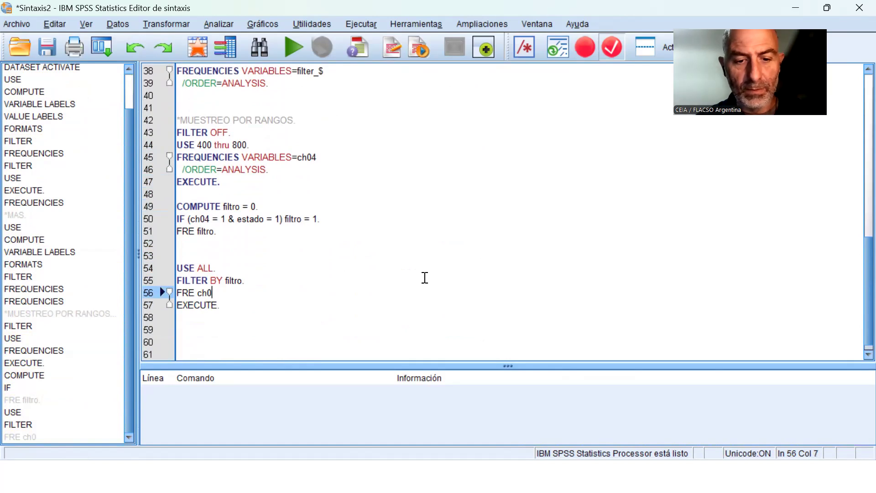
{"action": "key", "text": "Caps_Lock"}
{"action": "type", "text": "ESTADO."}
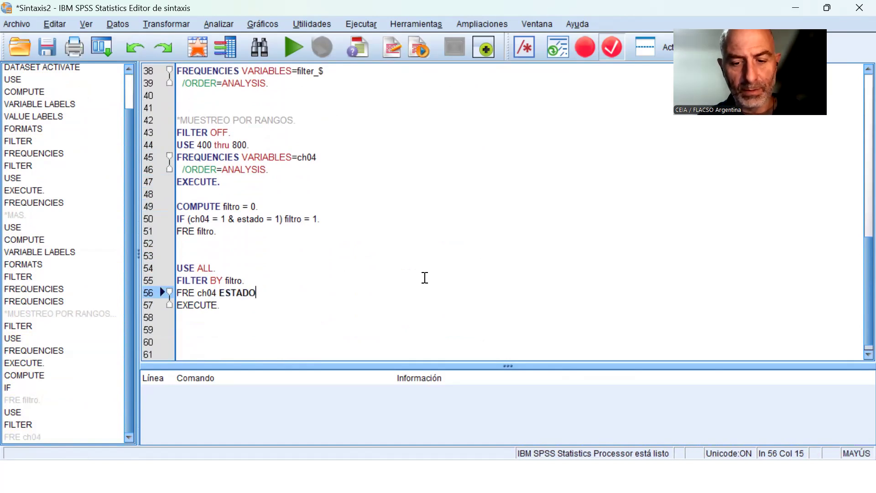
{"action": "key", "text": "Return"}
{"action": "key", "text": "Up"}
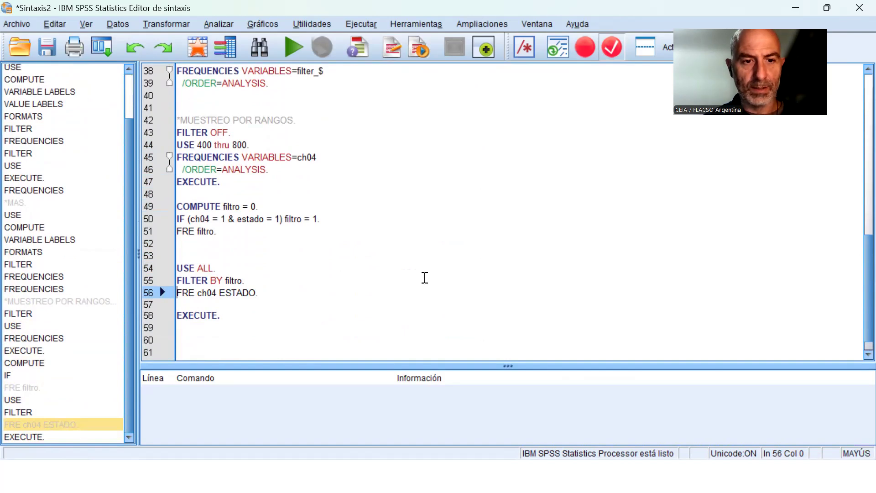
Run only the FRE ch04 ESTADO line and open the data editor to check the filter status.
{"action": "left_click", "coordinate": [294, 47]}
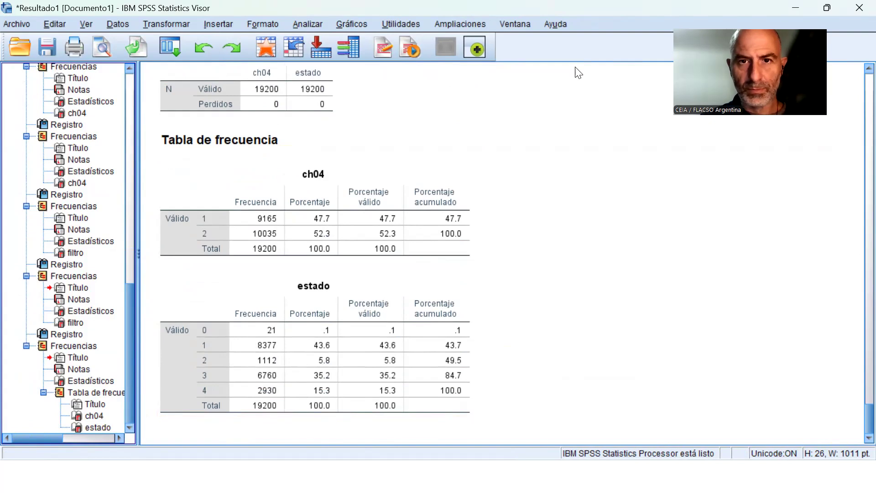
{"action": "left_click", "coordinate": [515, 24]}
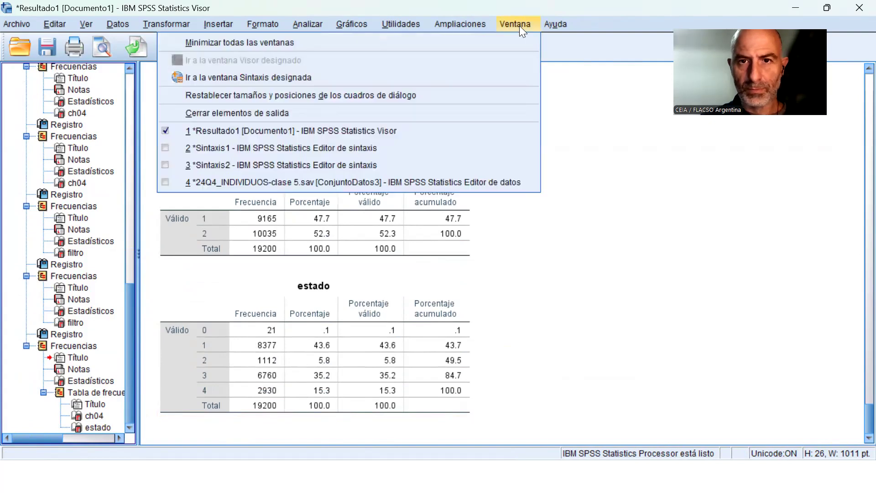
{"action": "left_click", "coordinate": [387, 180]}
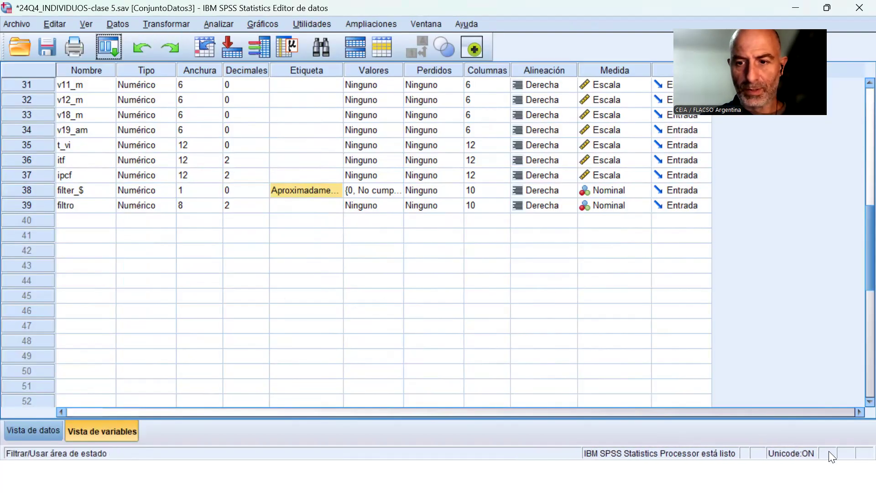
Apply the case selection with filtro as the filter variable and unselected cases discarded (Descartar casos no seleccionados).
{"action": "left_click", "coordinate": [120, 25]}
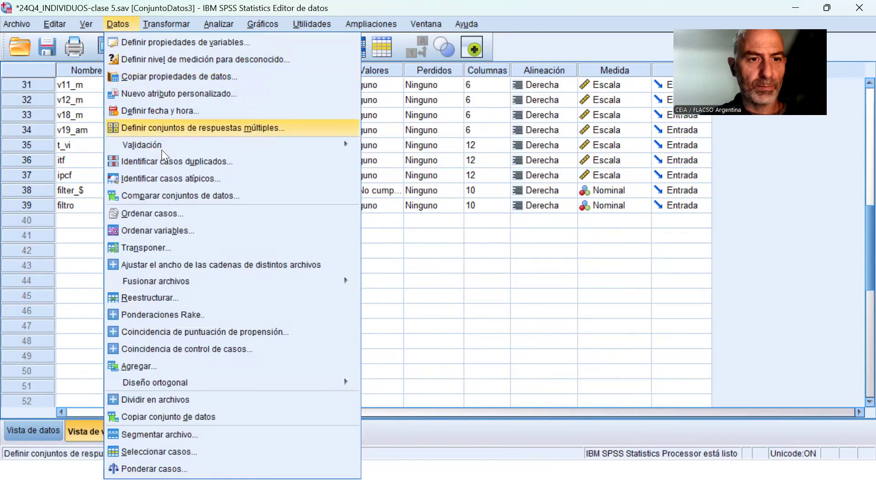
{"action": "left_click", "coordinate": [234, 452]}
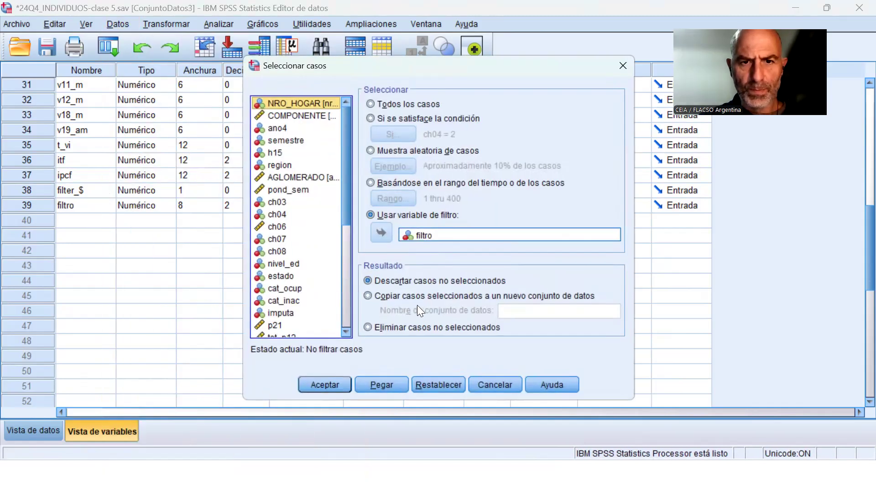
{"action": "left_click", "coordinate": [322, 384]}
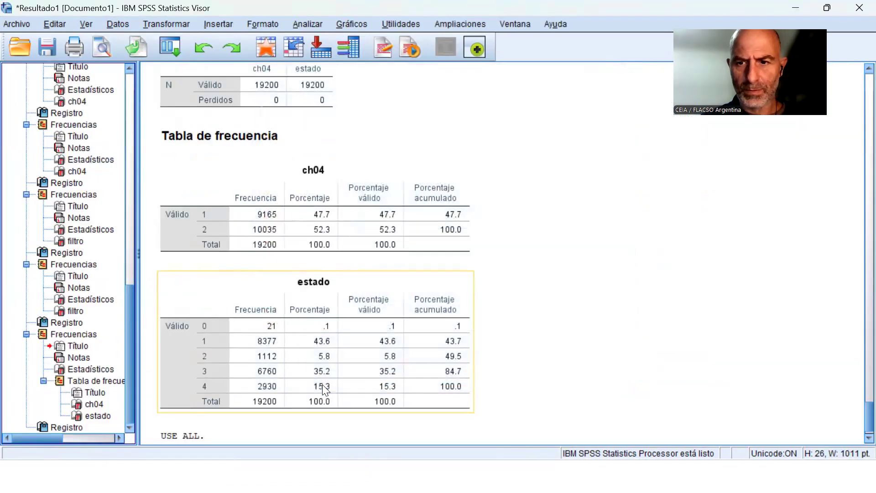
Return to the dataset and display its cases to check which ones are filtered out.
{"action": "left_click", "coordinate": [514, 25]}
{"action": "left_click", "coordinate": [441, 183]}
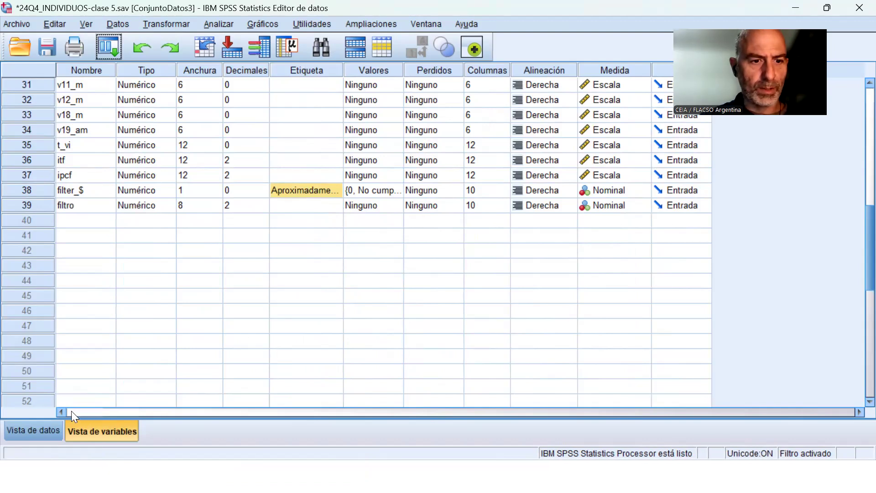
{"action": "key", "text": "ctrl+t"}
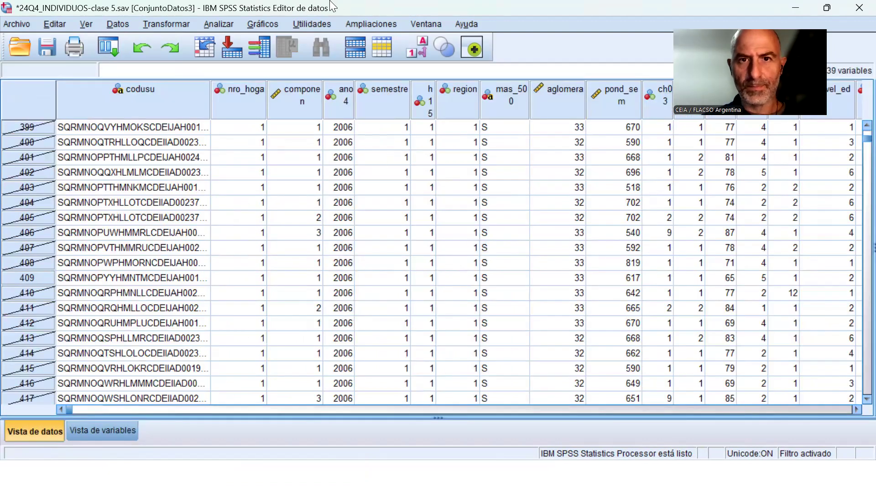
Rerun the FRE ch04 ESTADO line from Sintaxis2 and compare its frequency tables with those of the unfiltered run.
{"action": "left_click", "coordinate": [431, 21]}
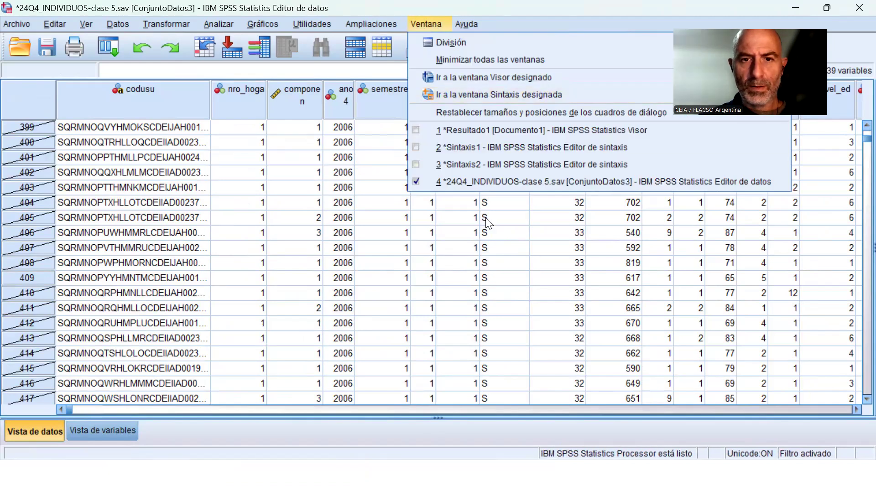
{"action": "left_click", "coordinate": [492, 165]}
{"action": "left_click", "coordinate": [234, 293]}
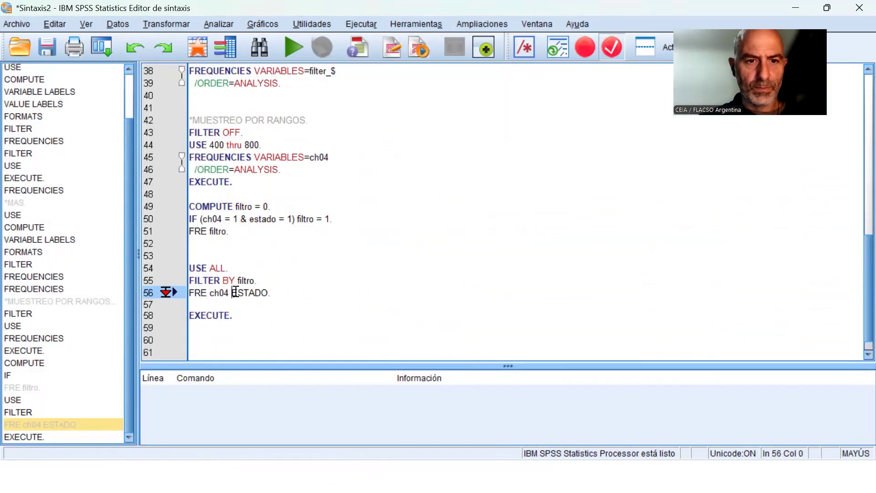
{"action": "left_click", "coordinate": [288, 51]}
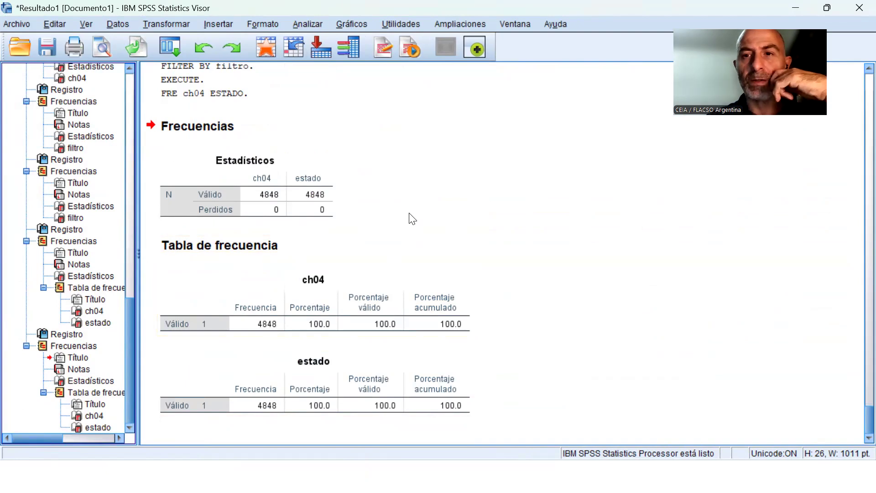
{"action": "scroll", "coordinate": [420, 211], "scroll_direction": "up", "scroll_amount": 8}
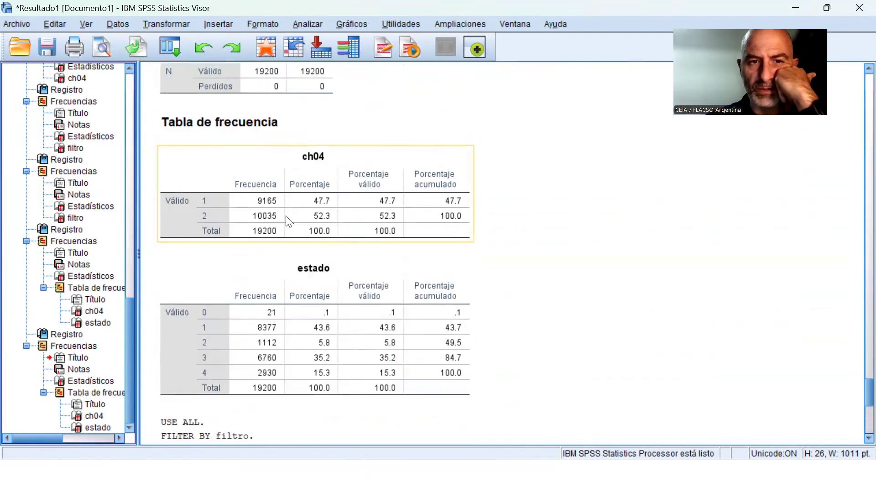
{"action": "scroll", "coordinate": [295, 218], "scroll_direction": "down", "scroll_amount": 5}
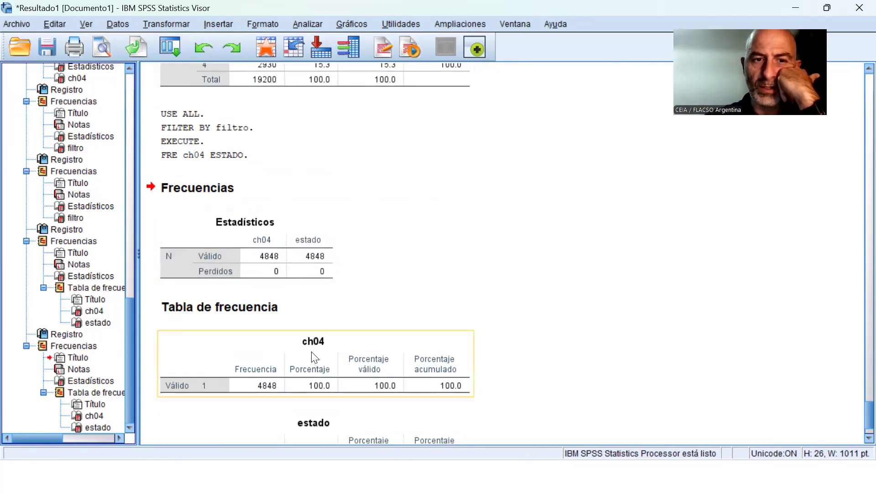
{"action": "scroll", "coordinate": [284, 343], "scroll_direction": "down", "scroll_amount": 1}
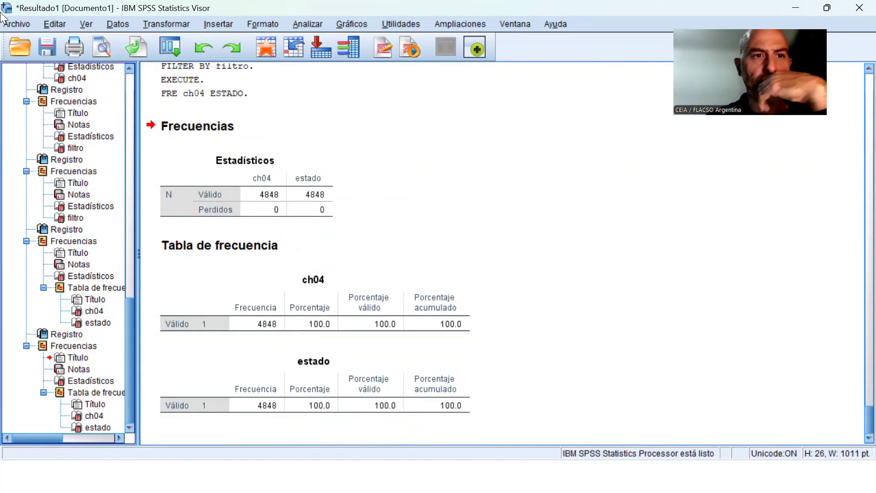
Turn off the filtro case selection by choosing all cases (Todos los casos).
{"action": "left_click", "coordinate": [120, 24]}
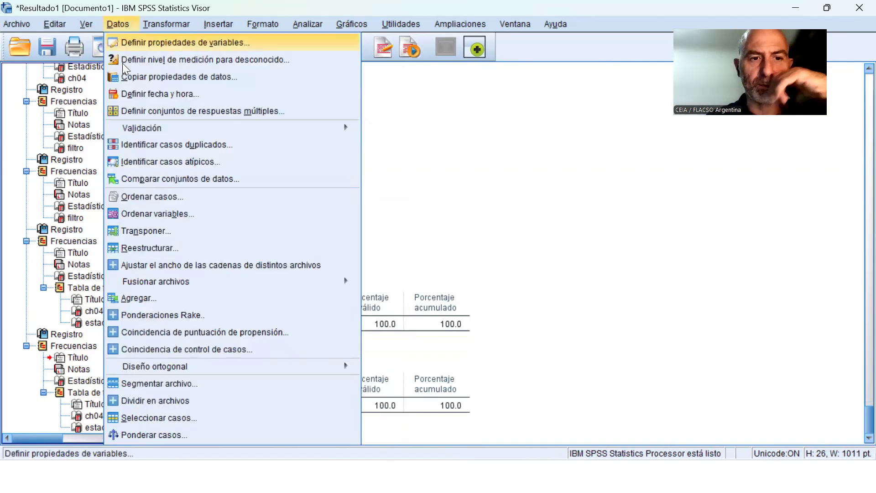
{"action": "left_click", "coordinate": [223, 421]}
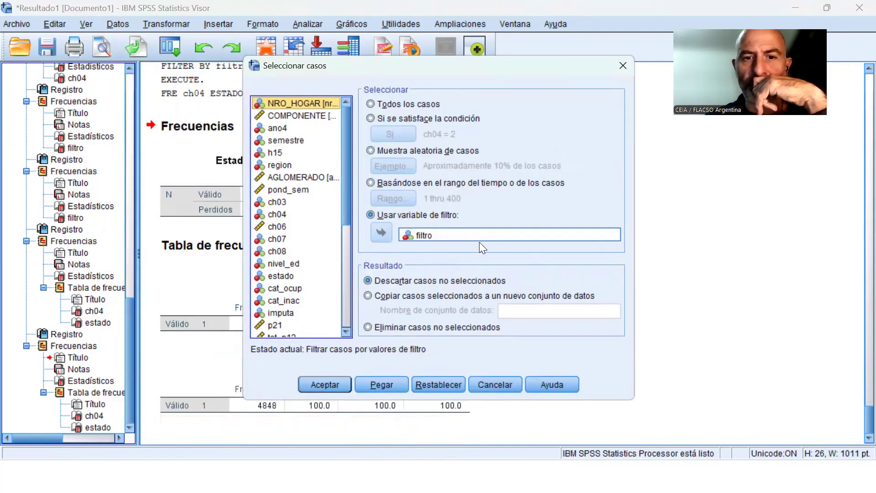
{"action": "left_click", "coordinate": [434, 235]}
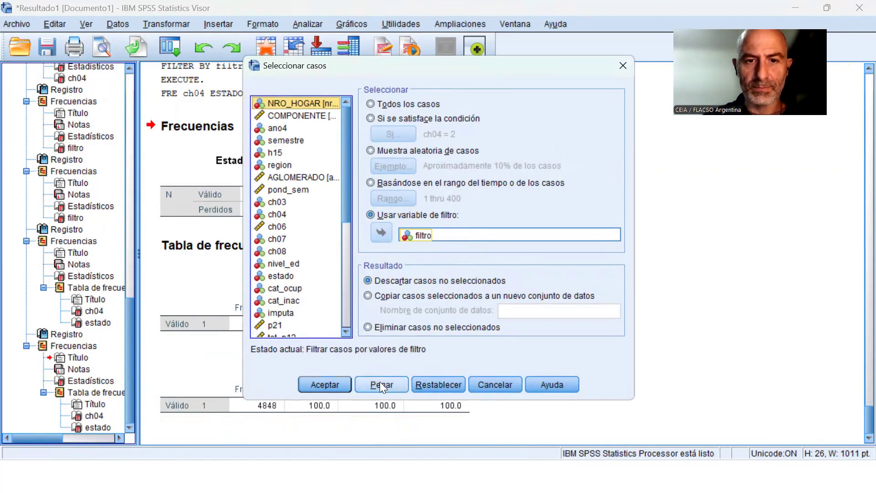
{"action": "left_click", "coordinate": [410, 103]}
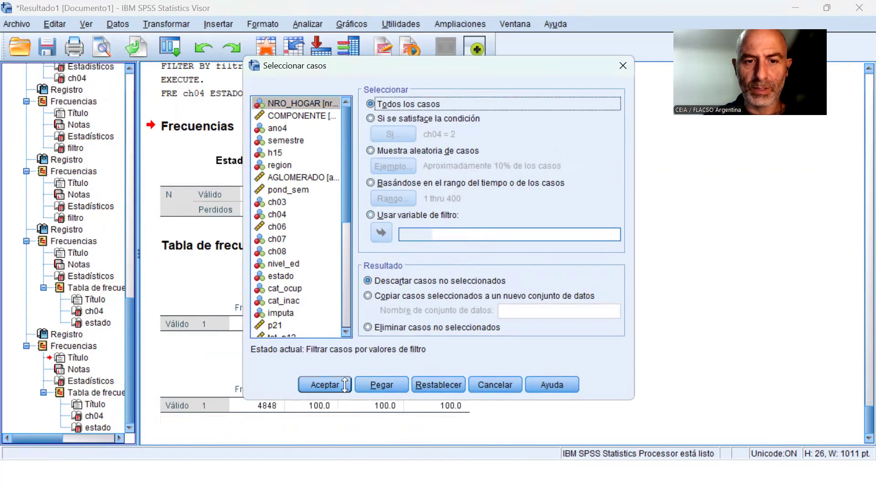
{"action": "left_click", "coordinate": [345, 385]}
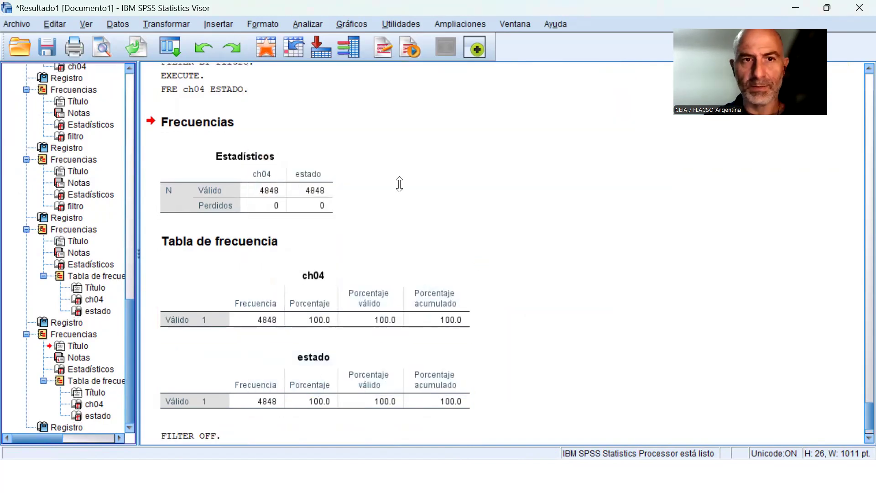
Switch to Sintaxis2 and place the cursor on an empty line below the final EXECUTE command.
{"action": "left_click", "coordinate": [511, 25]}
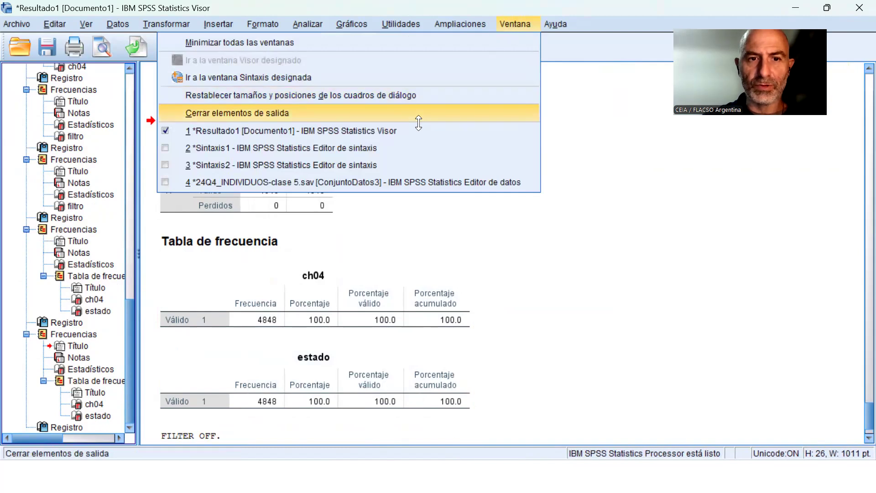
{"action": "left_click", "coordinate": [382, 166]}
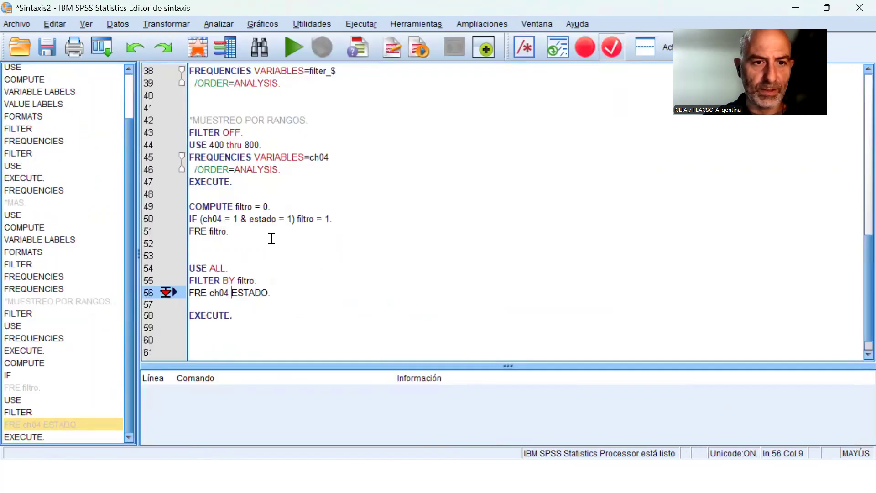
{"action": "scroll", "coordinate": [301, 178], "scroll_direction": "up", "scroll_amount": 2}
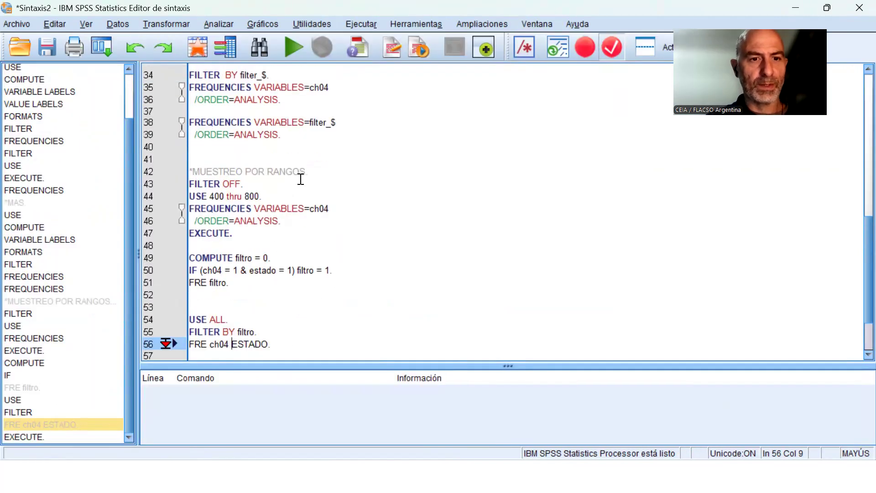
{"action": "scroll", "coordinate": [301, 179], "scroll_direction": "up", "scroll_amount": 5}
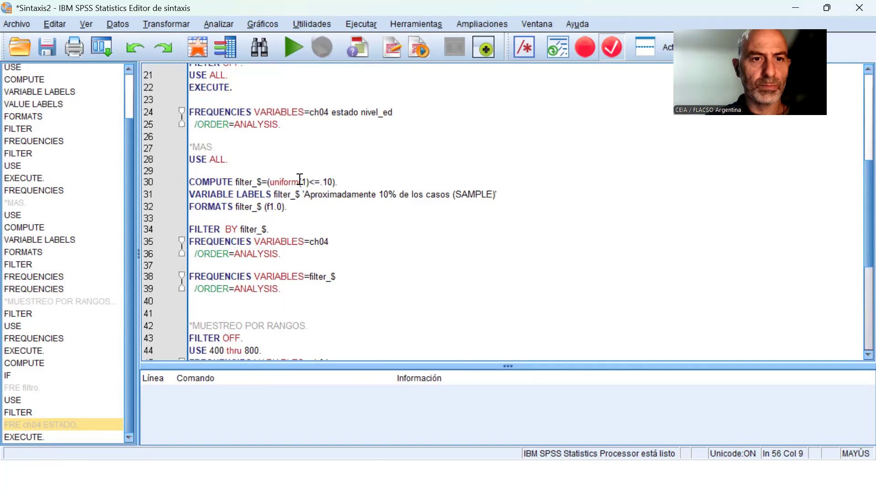
{"action": "left_click", "coordinate": [218, 139]}
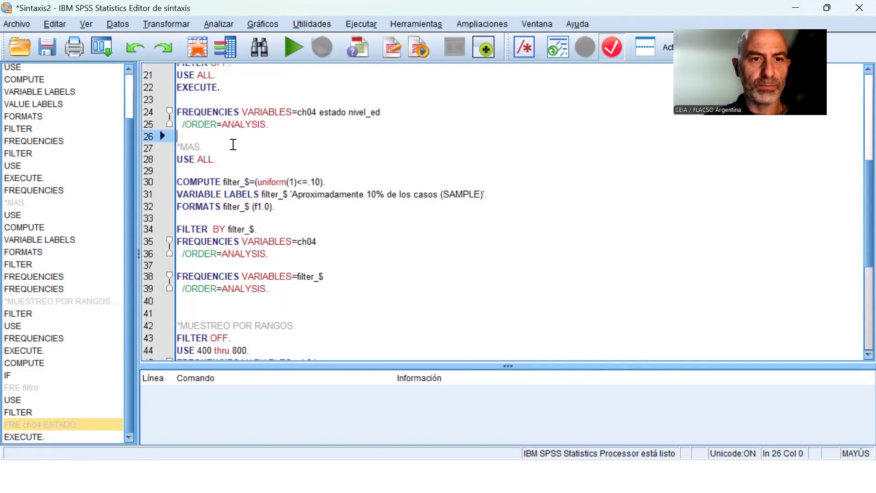
{"action": "key", "text": "Down"}
{"action": "key", "text": "Down"}
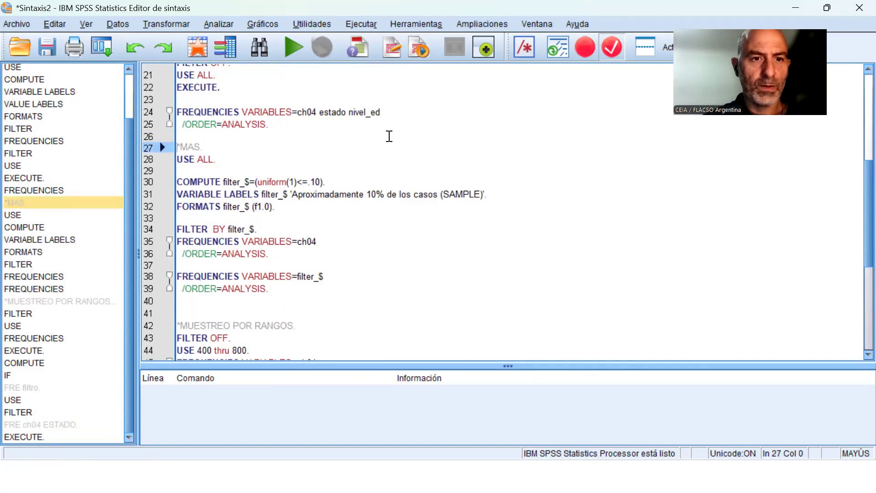
{"action": "key", "text": "shift+Down"}
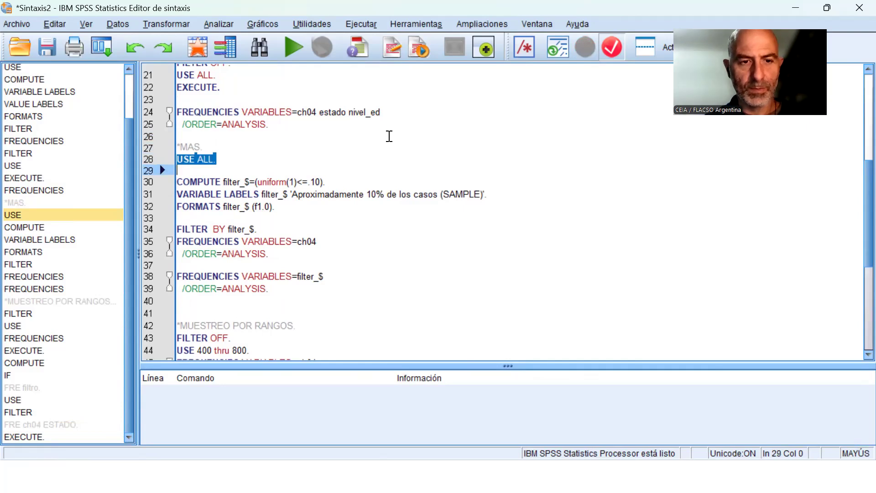
{"action": "key", "text": "Down"}
{"action": "key", "text": "Down"}
{"action": "key", "text": "Down"}
{"action": "key", "text": "Down"}
{"action": "key", "text": "Down"}
{"action": "key", "text": "Down"}
{"action": "key", "text": "Down"}
{"action": "key", "text": "Down"}
{"action": "key", "text": "Down"}
{"action": "key", "text": "Down"}
{"action": "key", "text": "Down"}
{"action": "key", "text": "Down"}
{"action": "key", "text": "Down"}
{"action": "key", "text": "Down"}
{"action": "key", "text": "Down"}
{"action": "key", "text": "Down"}
{"action": "key", "text": "Down"}
{"action": "key", "text": "Down"}
{"action": "key", "text": "Down"}
{"action": "key", "text": "Down"}
{"action": "key", "text": "Down"}
{"action": "key", "text": "Down"}
{"action": "key", "text": "Down"}
{"action": "key", "text": "Down"}
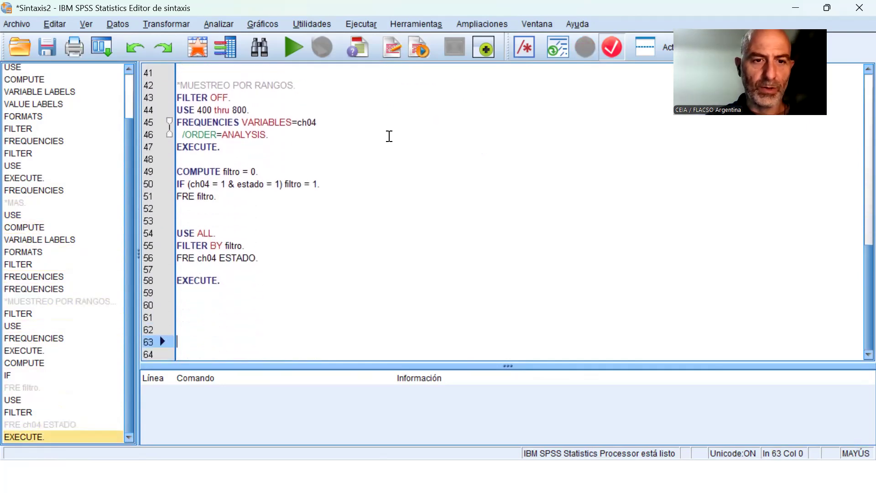
Paste the syntax for selecting all cases (Todos los casos) at the end of Sintaxis2.
{"action": "left_click", "coordinate": [116, 19]}
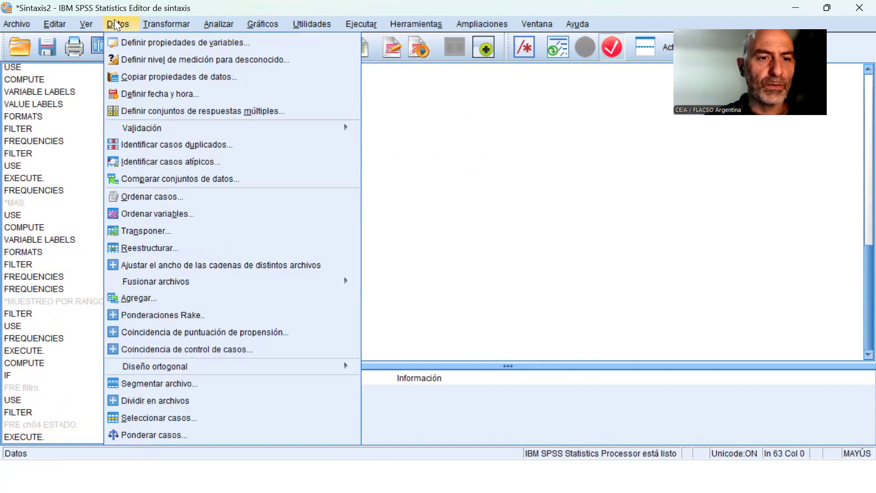
{"action": "left_click", "coordinate": [165, 416]}
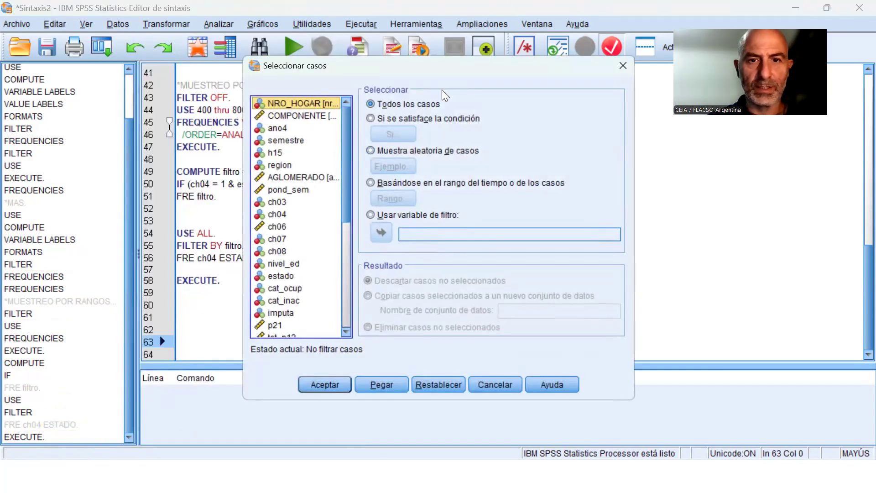
{"action": "left_click", "coordinate": [383, 385]}
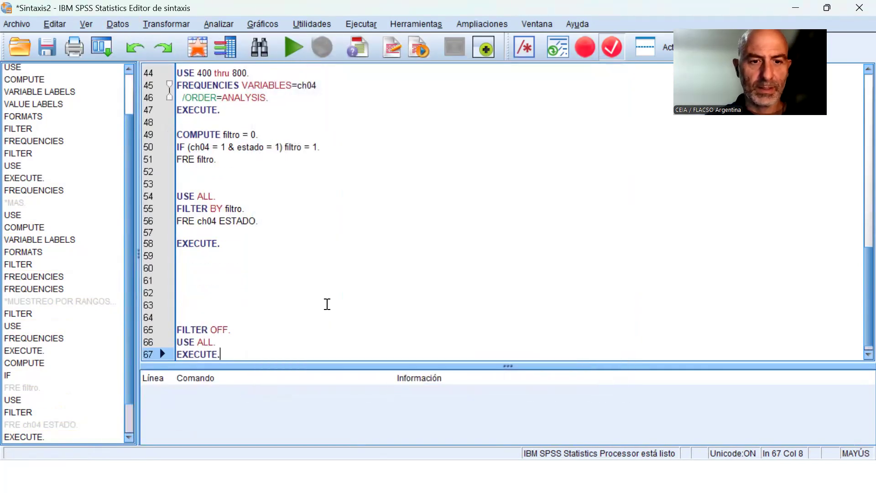
Delete the surplus blank lines above the pasted FILTER OFF block and place the cursor below its EXECUTE line.
{"action": "key", "text": "Return"}
{"action": "key", "text": "Up"}
{"action": "key", "text": "Up"}
{"action": "key", "text": "Up"}
{"action": "key", "text": "Up"}
{"action": "key", "text": "Up"}
{"action": "key", "text": "Up"}
{"action": "key", "text": "Up"}
{"action": "key", "text": "Up"}
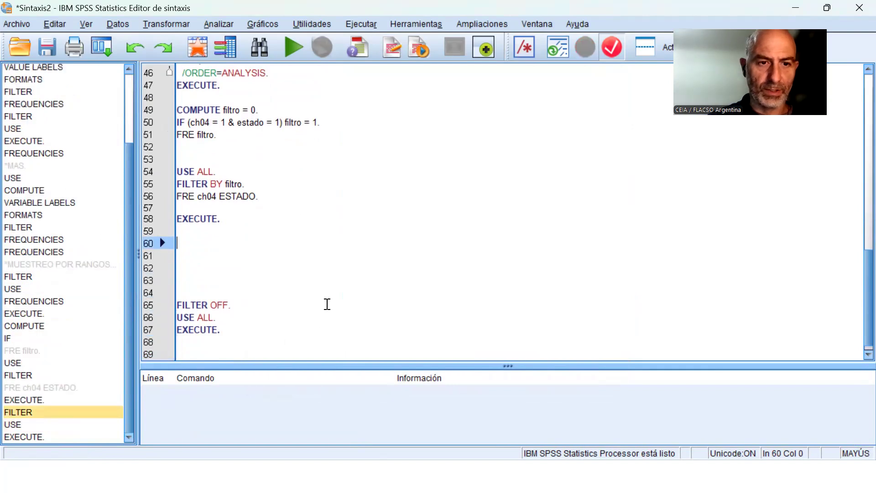
{"action": "key", "text": "Delete"}
{"action": "key", "text": "Delete"}
{"action": "key", "text": "Delete"}
{"action": "key", "text": "Delete"}
{"action": "key", "text": "Delete"}
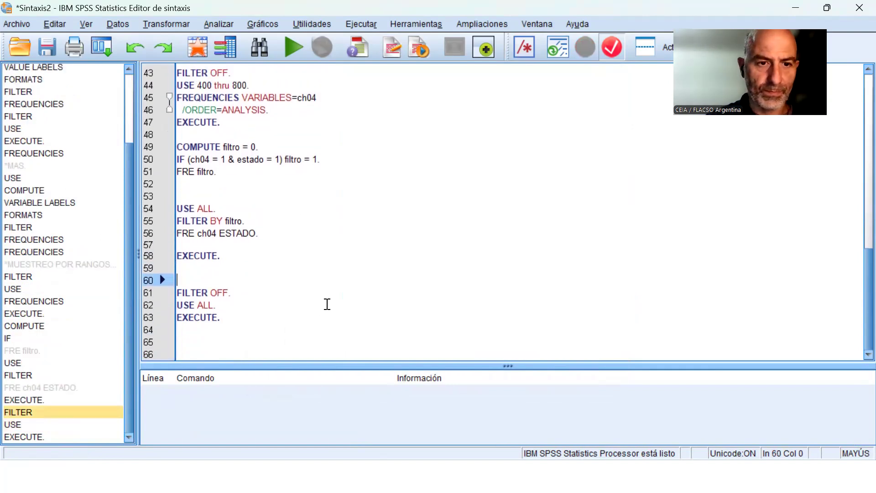
{"action": "key", "text": "Down"}
{"action": "key", "text": "Down"}
{"action": "key", "text": "Down"}
{"action": "key", "text": "Down"}
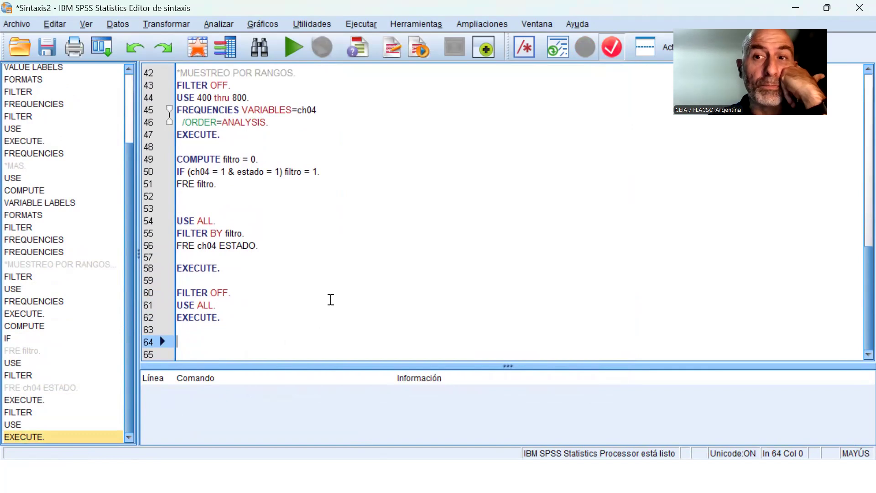
Define a case selection with the condition ch04 = 1.
{"action": "left_click", "coordinate": [116, 23]}
{"action": "left_click", "coordinate": [157, 416]}
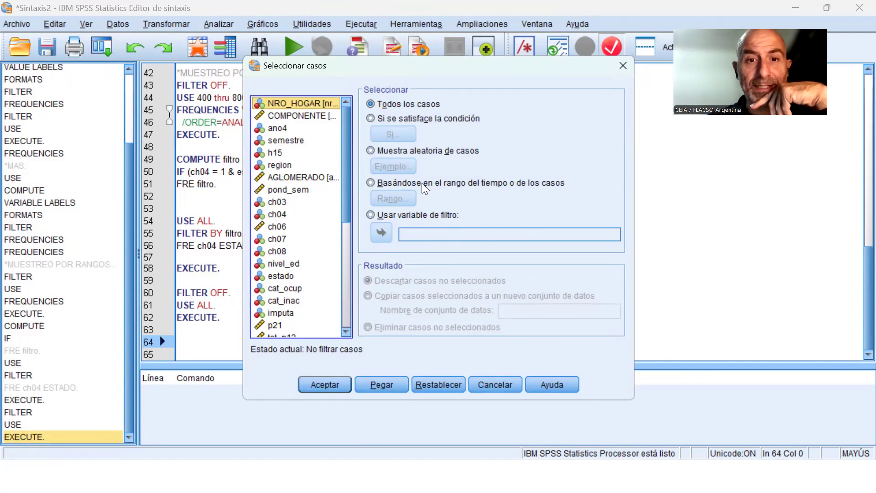
{"action": "left_click", "coordinate": [409, 114]}
{"action": "left_click", "coordinate": [402, 134]}
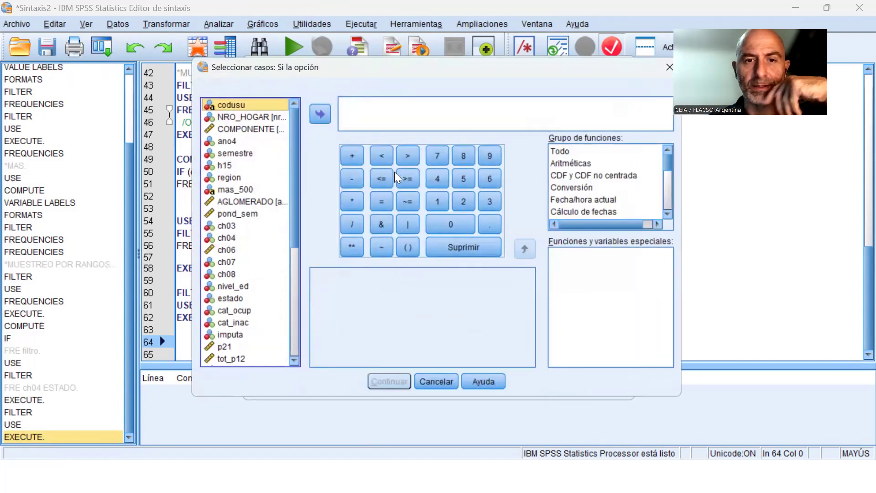
{"action": "left_click", "coordinate": [227, 238]}
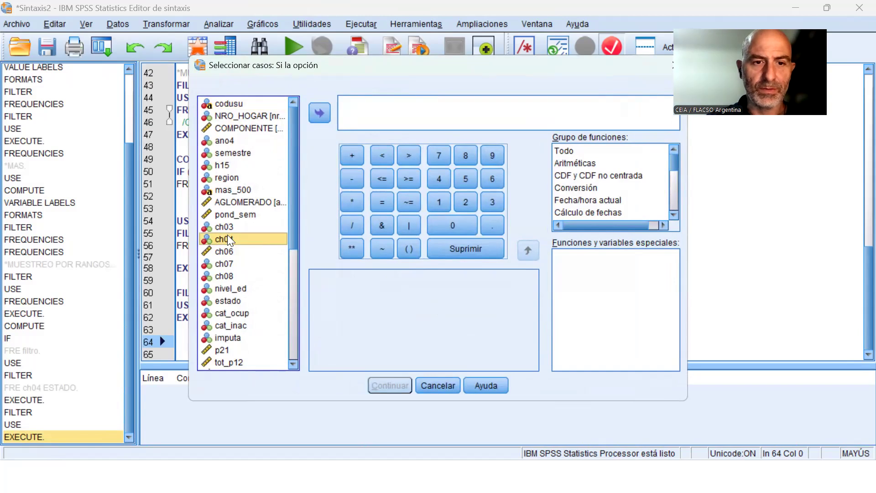
{"action": "left_click", "coordinate": [321, 115]}
{"action": "left_click", "coordinate": [386, 201]}
{"action": "left_click", "coordinate": [436, 200]}
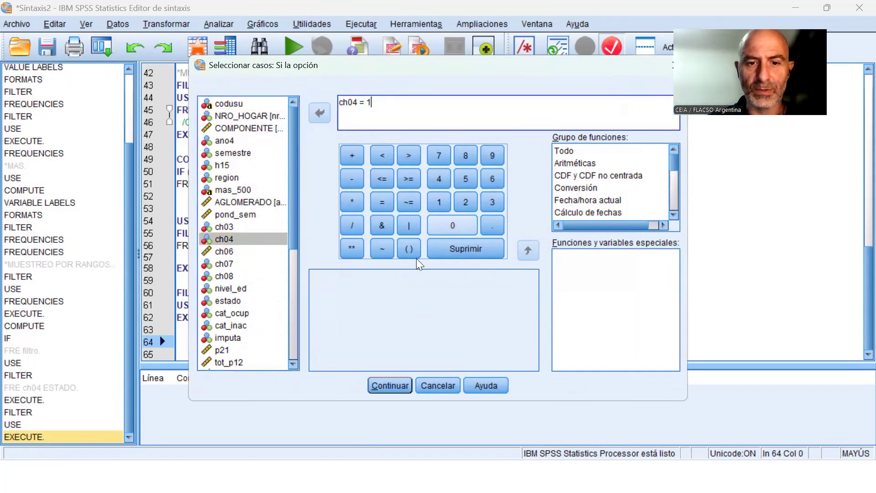
{"action": "left_click", "coordinate": [396, 384]}
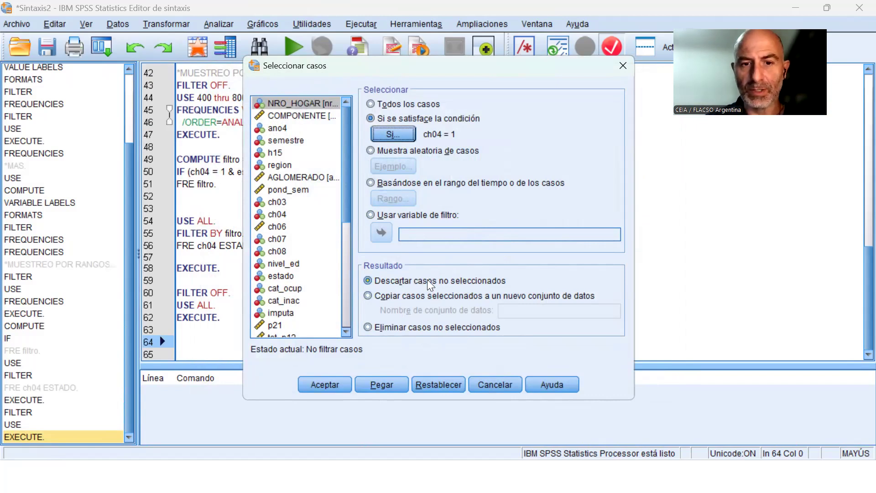
Choose to copy the selected cases to a new dataset named basedevarones and paste the selection syntax into Sintaxis2.
{"action": "left_click", "coordinate": [373, 296]}
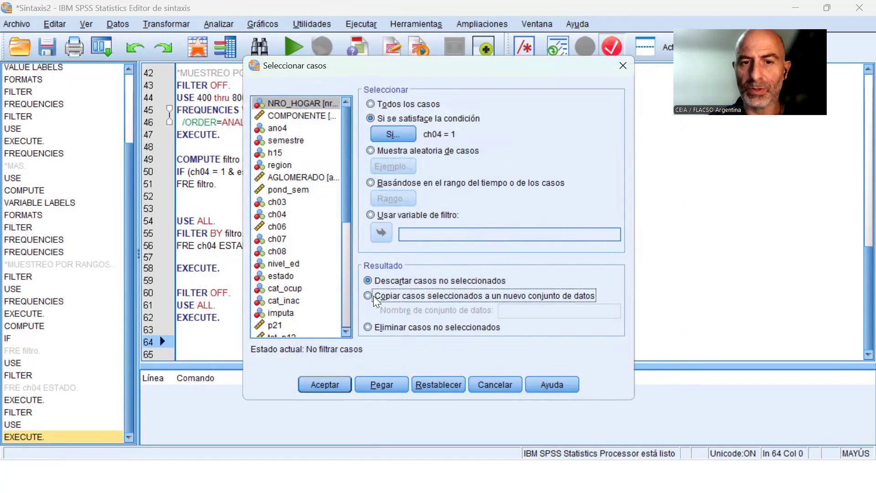
{"action": "left_click", "coordinate": [518, 310]}
{"action": "type", "text": "BASE"}
{"action": "key", "text": "BackSpace"}
{"action": "key", "text": "BackSpace"}
{"action": "key", "text": "BackSpace"}
{"action": "key", "text": "BackSpace"}
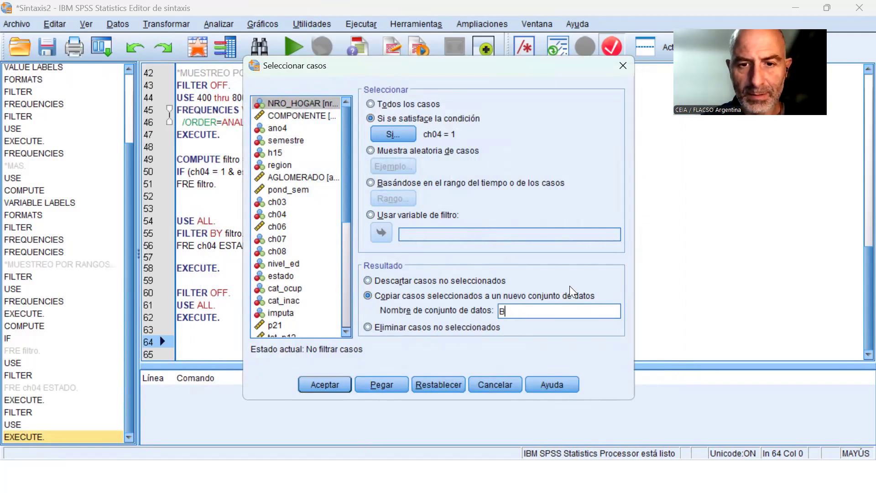
{"action": "type", "text": "basede"}
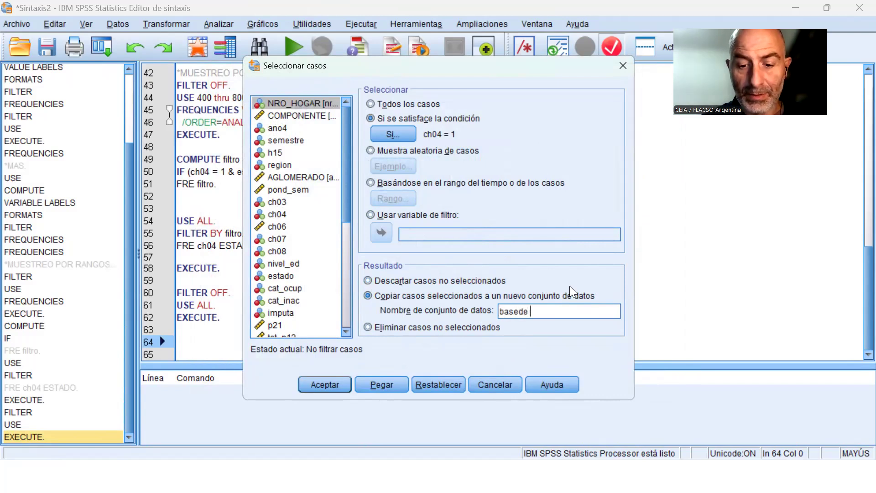
{"action": "key", "text": "BackSpace"}
{"action": "type", "text": "varones"}
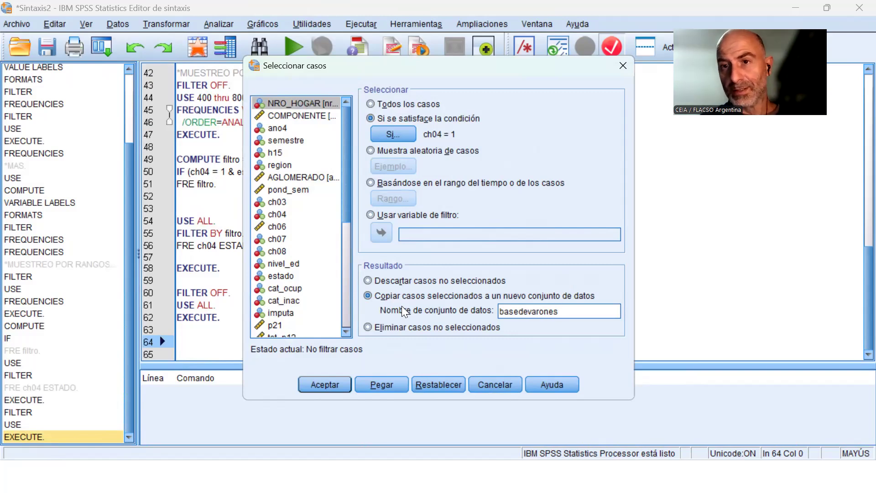
{"action": "left_click", "coordinate": [383, 389]}
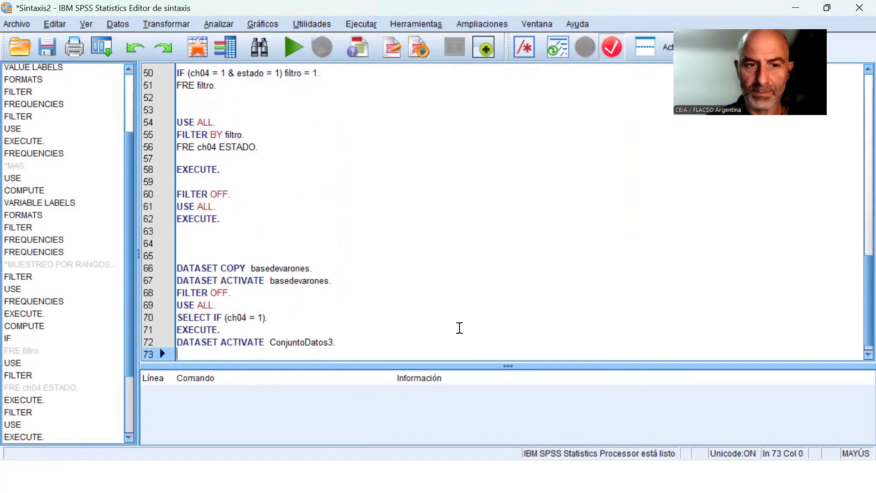
{"action": "key", "text": "Return"}
{"action": "key", "text": "Return"}
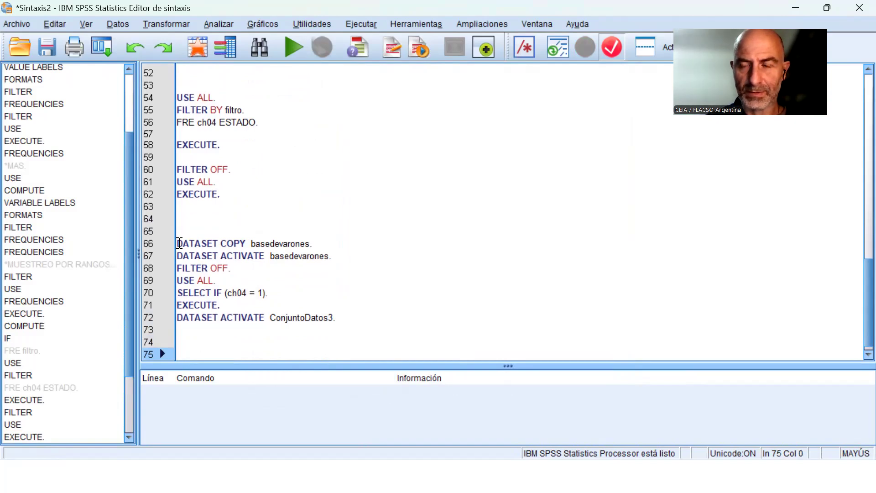
Examine the DATASET COPY and SELECT IF lines of the pasted block and the DATASET ACTIVATE line near the start of the syntax.
{"action": "left_click_drag", "start_coordinate": [178, 243], "coordinate": [254, 237]}
{"action": "left_click", "coordinate": [301, 245]}
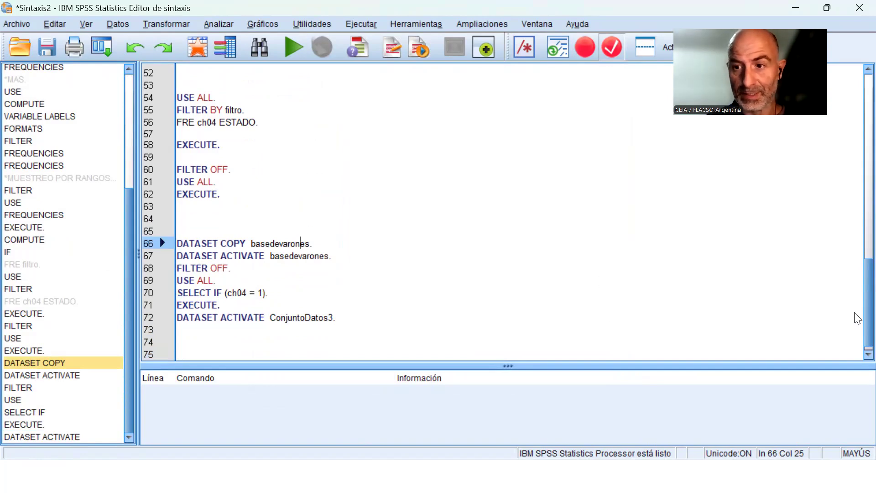
{"action": "left_click_drag", "start_coordinate": [866, 299], "coordinate": [855, 59]}
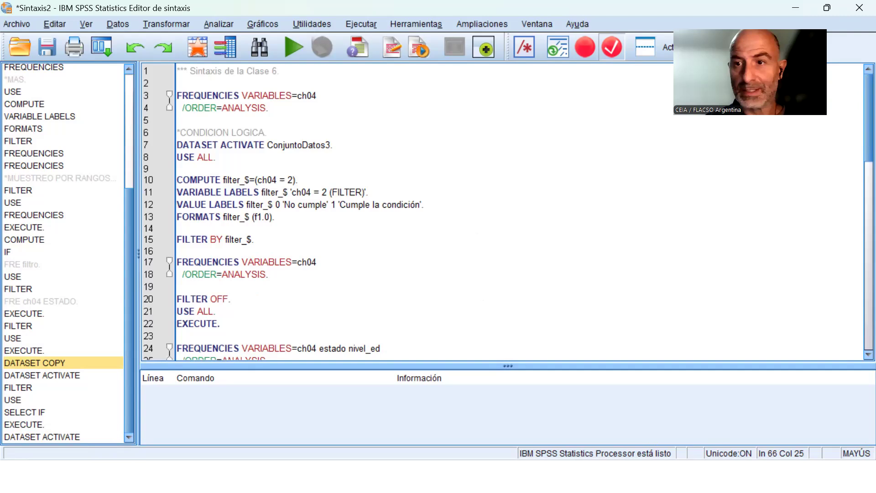
{"action": "left_click_drag", "start_coordinate": [855, 141], "coordinate": [853, 383]}
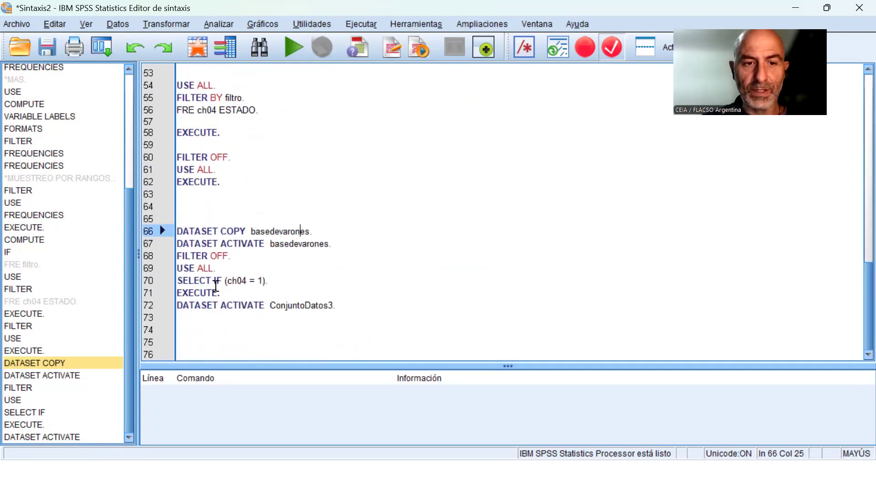
{"action": "left_click_drag", "start_coordinate": [178, 280], "coordinate": [227, 279]}
Run the whole block from DATASET COPY basedevarones to DATASET ACTIVATE ConjuntoDatos3 and display the basedevarones dataset.
{"action": "left_click_drag", "start_coordinate": [190, 214], "coordinate": [328, 324]}
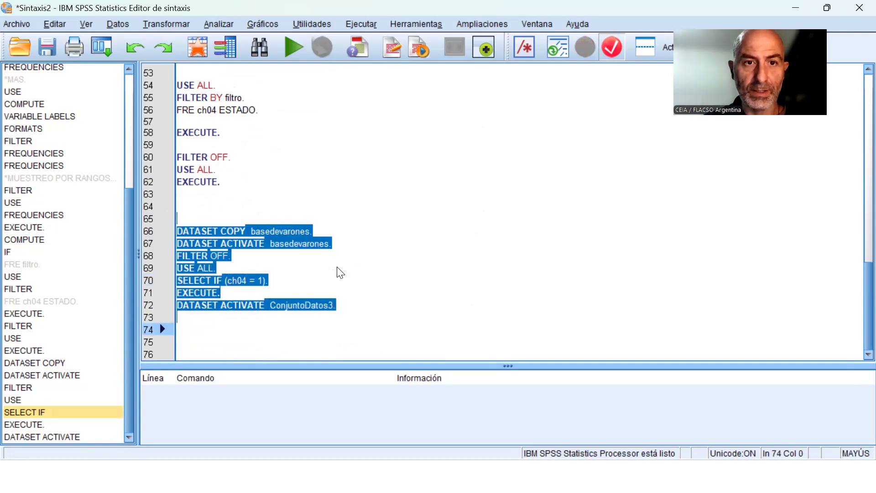
{"action": "left_click", "coordinate": [293, 47]}
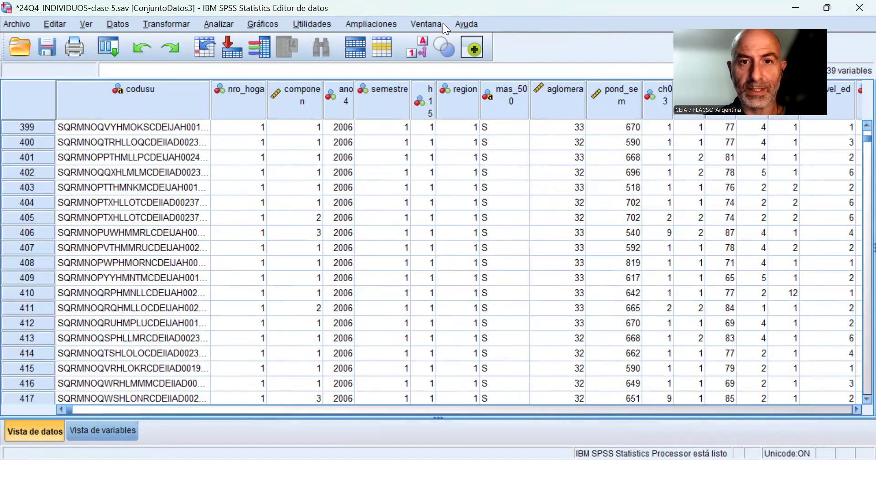
{"action": "left_click", "coordinate": [440, 22]}
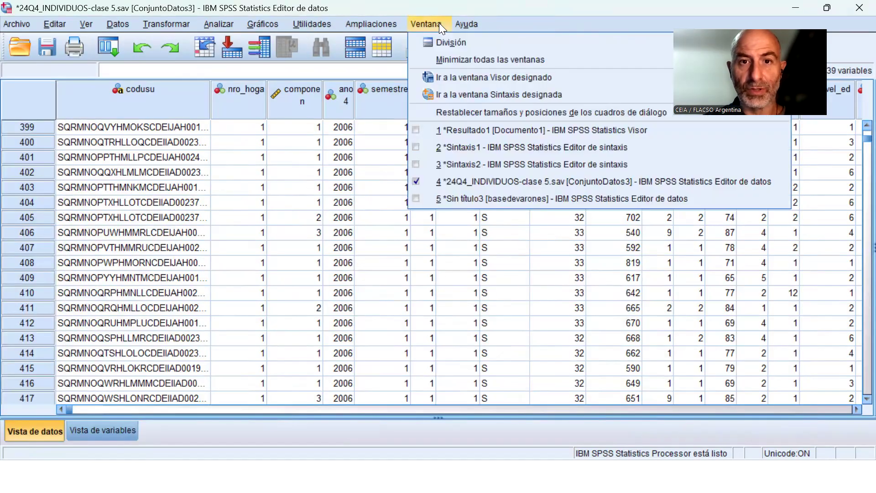
{"action": "left_click", "coordinate": [505, 198]}
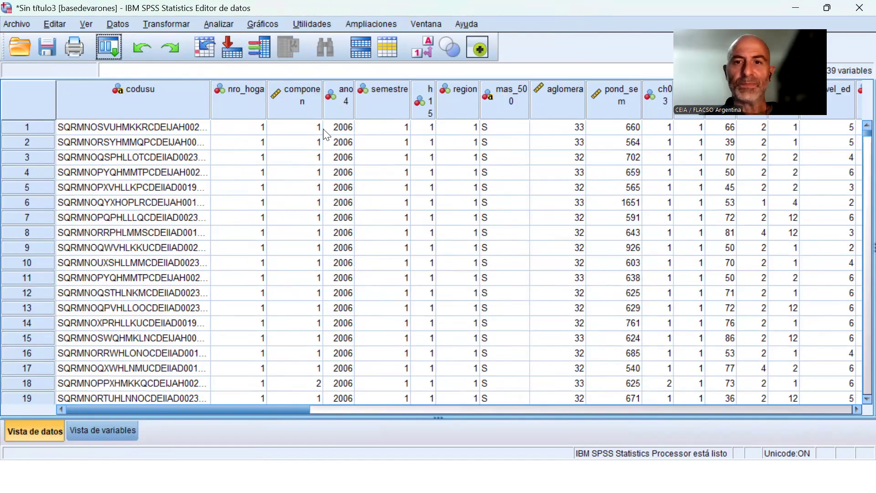
Run a frequency table of ch04 on the basedevarones dataset and show it in the output viewer.
{"action": "left_click", "coordinate": [229, 25]}
{"action": "mouse_move", "coordinate": [282, 59]}
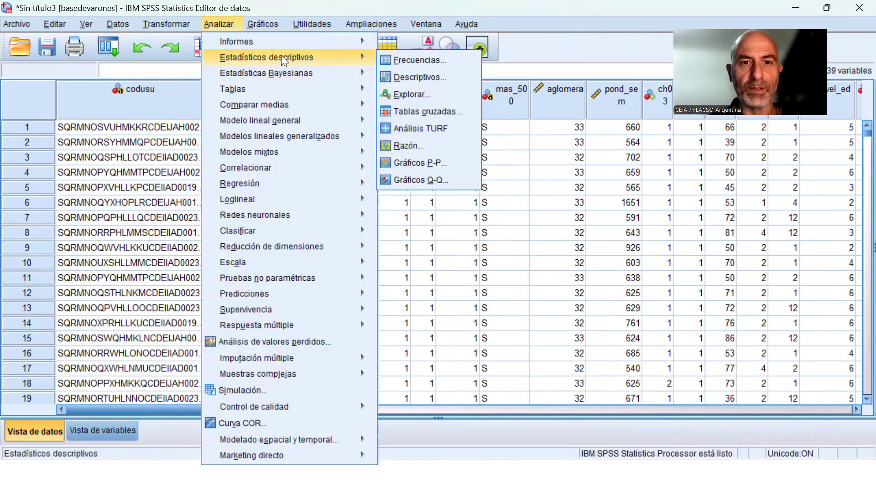
{"action": "left_click", "coordinate": [400, 57]}
{"action": "scroll", "coordinate": [328, 248], "scroll_direction": "down", "scroll_amount": 2}
{"action": "scroll", "coordinate": [328, 248], "scroll_direction": "down", "scroll_amount": 1}
{"action": "double_click", "coordinate": [305, 199]}
{"action": "left_click", "coordinate": [329, 316]}
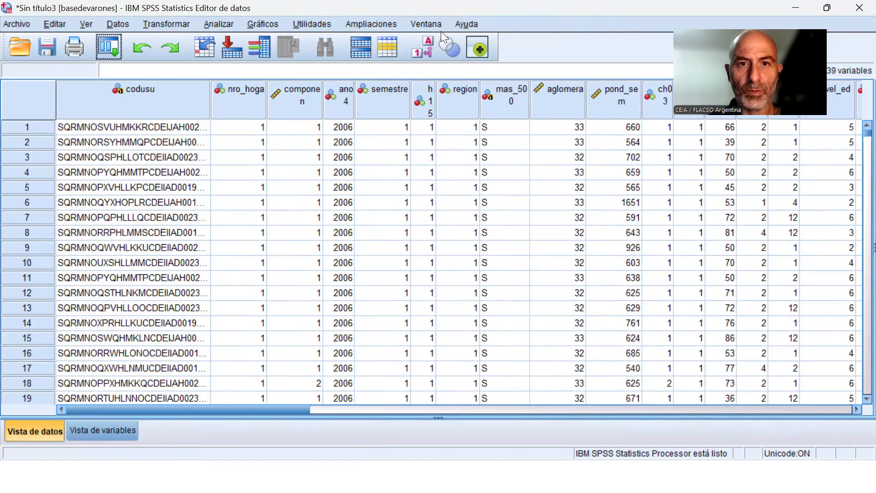
{"action": "left_click", "coordinate": [432, 24]}
{"action": "left_click", "coordinate": [476, 134]}
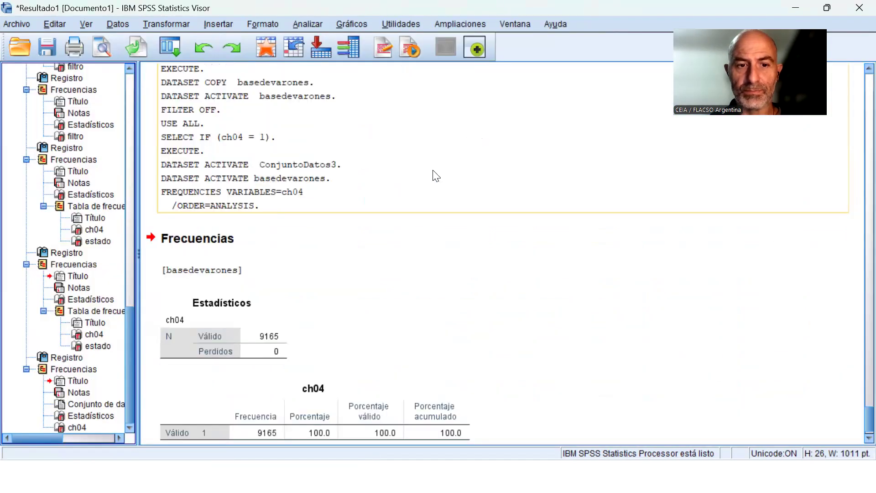
In ConjuntoDatos3, set the ch04 = 1 case selection to delete unselected cases and paste its syntax.
{"action": "scroll", "coordinate": [437, 176], "scroll_direction": "down", "scroll_amount": 2}
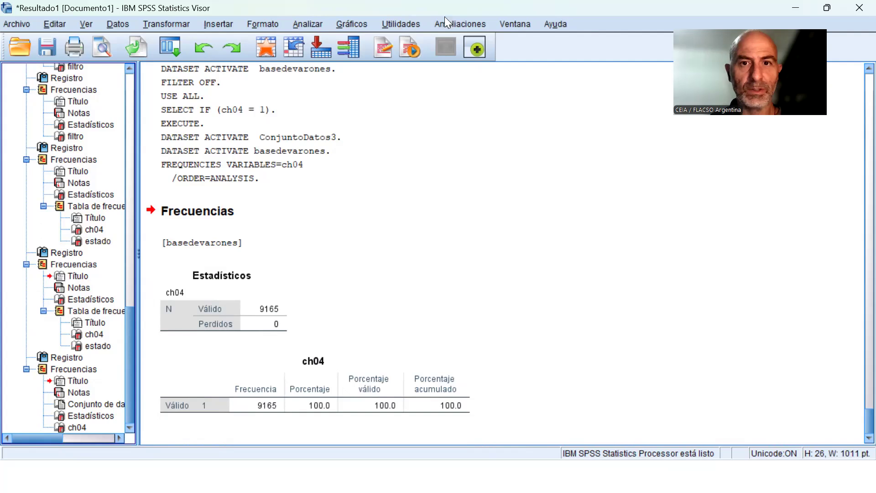
{"action": "left_click", "coordinate": [515, 24]}
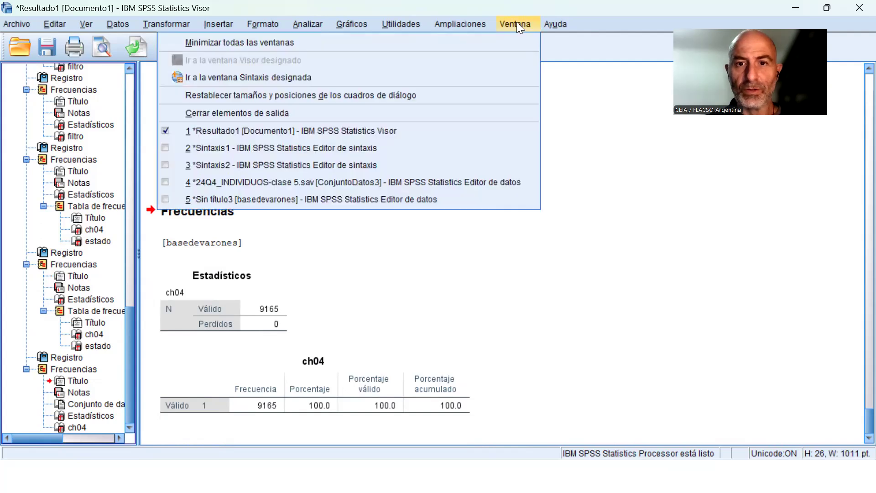
{"action": "left_click", "coordinate": [403, 182]}
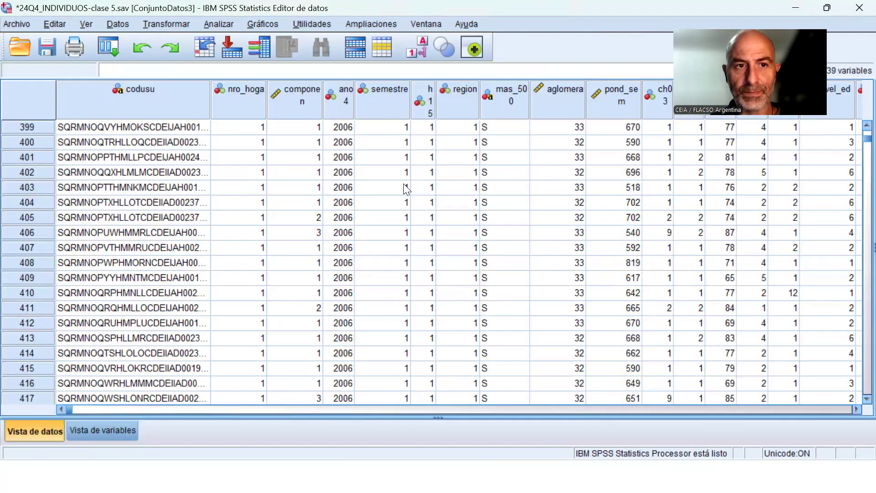
{"action": "left_click", "coordinate": [117, 23]}
{"action": "left_click", "coordinate": [160, 451]}
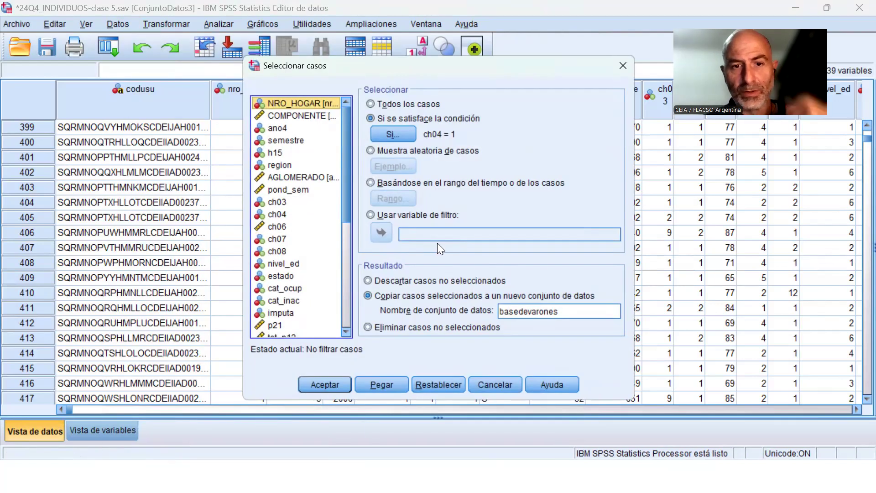
{"action": "left_click", "coordinate": [439, 281]}
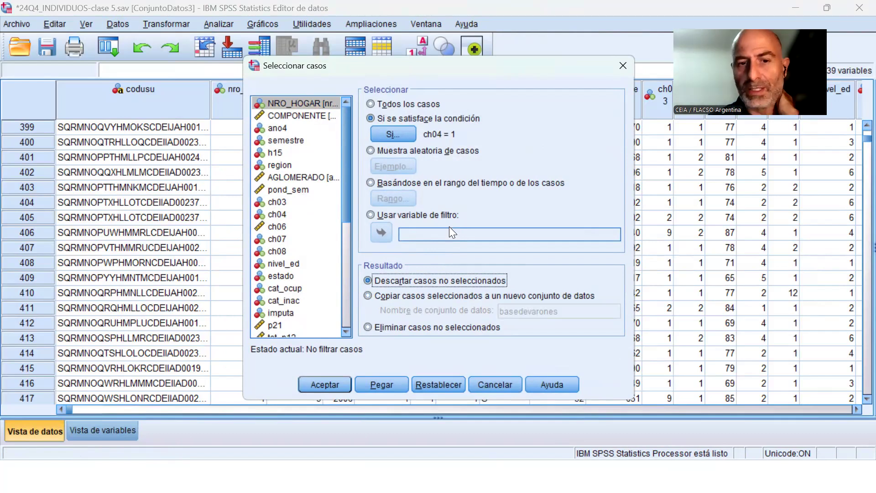
{"action": "left_click", "coordinate": [413, 328]}
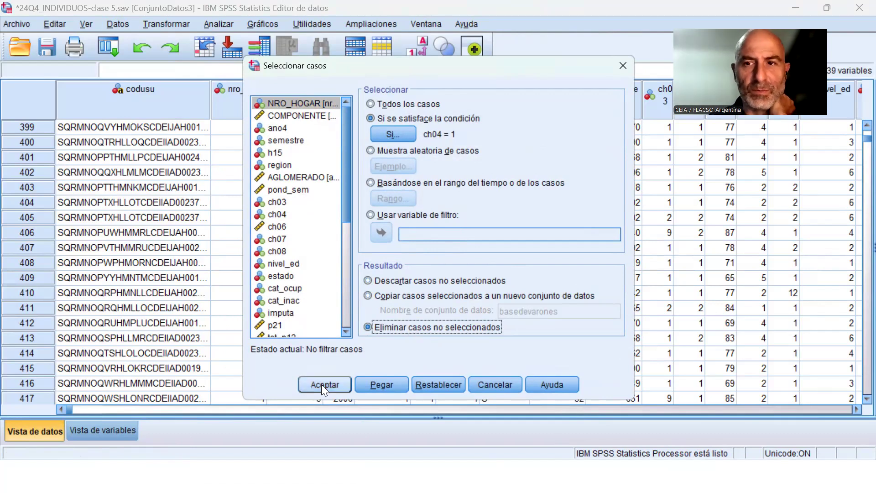
{"action": "left_click", "coordinate": [381, 385]}
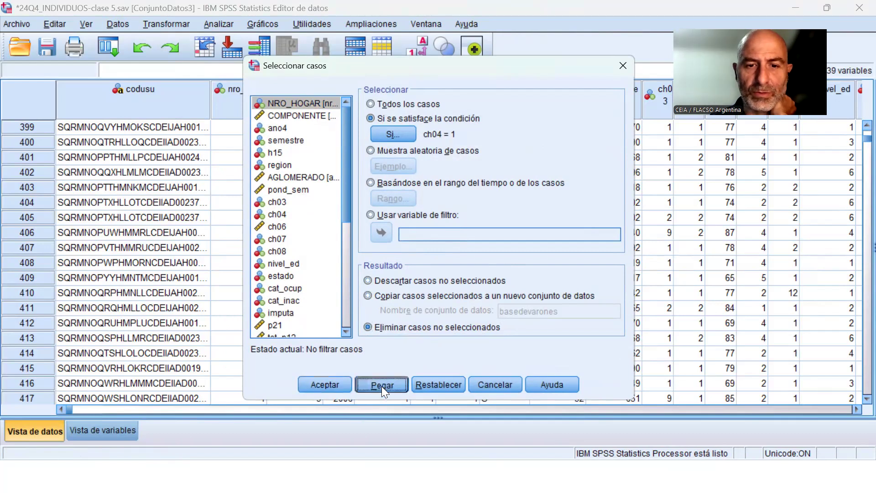
Display Sintaxis2 and add three blank lines below the newly pasted selection block.
{"action": "left_click", "coordinate": [429, 25]}
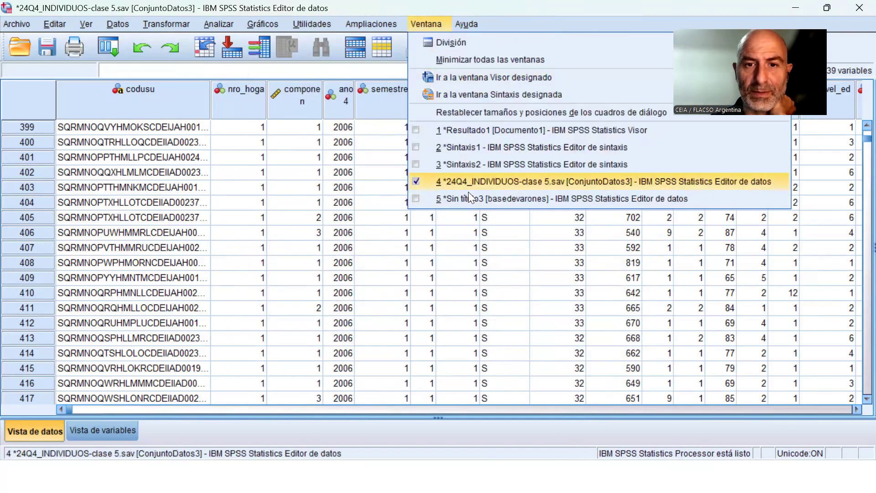
{"action": "left_click", "coordinate": [477, 160]}
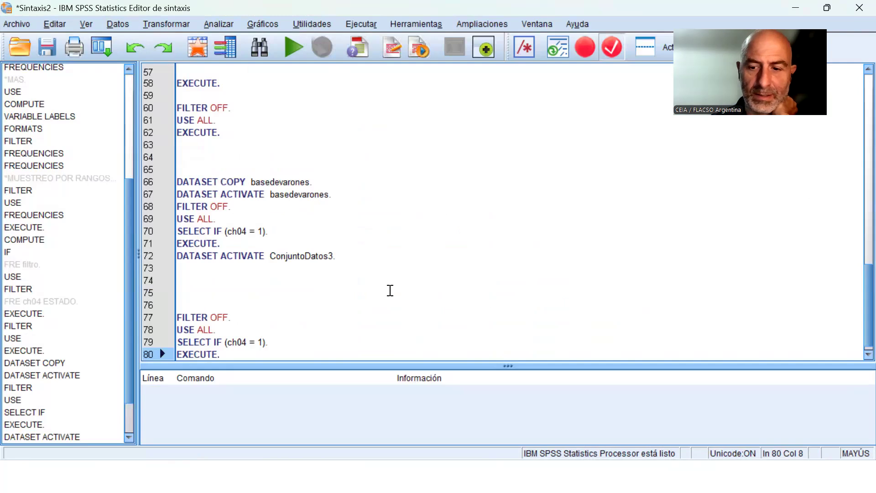
{"action": "key", "text": "Return"}
{"action": "key", "text": "Return"}
{"action": "key", "text": "Return"}
{"action": "key", "text": "Up"}
{"action": "key", "text": "Up"}
{"action": "key", "text": "Up"}
{"action": "key", "text": "Up"}
{"action": "key", "text": "Up"}
{"action": "key", "text": "Up"}
{"action": "key", "text": "Up"}
{"action": "key", "text": "Up"}
{"action": "key", "text": "Up"}
{"action": "key", "text": "Up"}
{"action": "key", "text": "Up"}
{"action": "key", "text": "Up"}
{"action": "key", "text": "Up"}
{"action": "key", "text": "Up"}
{"action": "key", "text": "Up"}
{"action": "key", "text": "Up"}
{"action": "key", "text": "Up"}
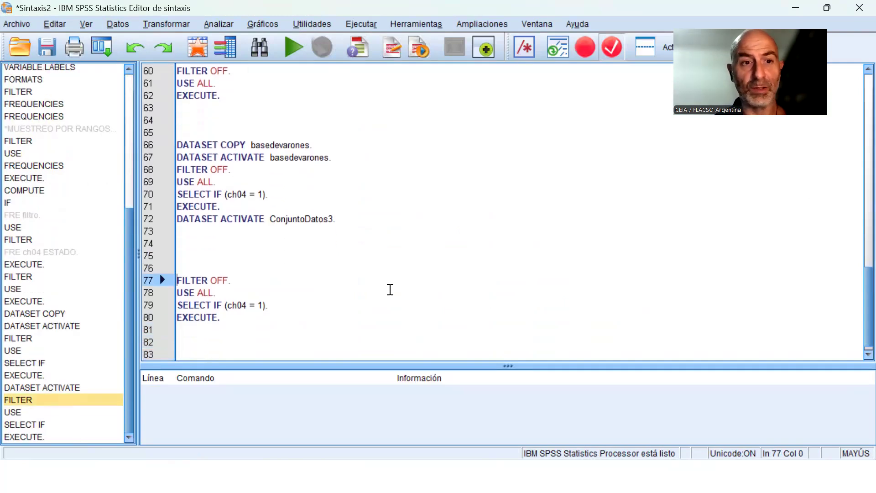
Highlight the newly pasted lines from FILTER OFF to EXECUTE to review the deletion syntax.
{"action": "key", "text": "ctrl+r"}
{"action": "key", "text": "Down"}
{"action": "key", "text": "Down"}
{"action": "key", "text": "Down"}
{"action": "key", "text": "Down"}
{"action": "key", "text": "Down"}
{"action": "key", "text": "Down"}
{"action": "key", "text": "Down"}
{"action": "key", "text": "Down"}
{"action": "key", "text": "Down"}
{"action": "key", "text": "Down"}
{"action": "key", "text": "Down"}
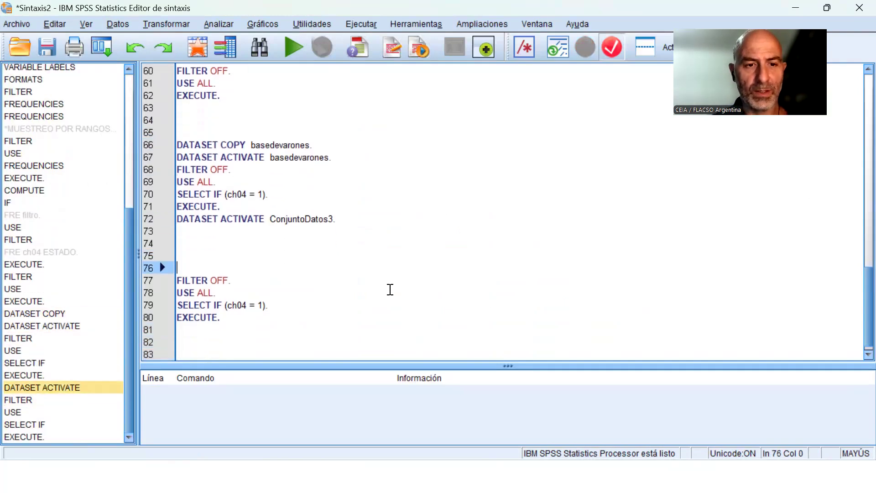
{"action": "key", "text": "shift+Down"}
{"action": "key", "text": "shift+Down"}
{"action": "key", "text": "shift+Down"}
{"action": "key", "text": "shift+Down"}
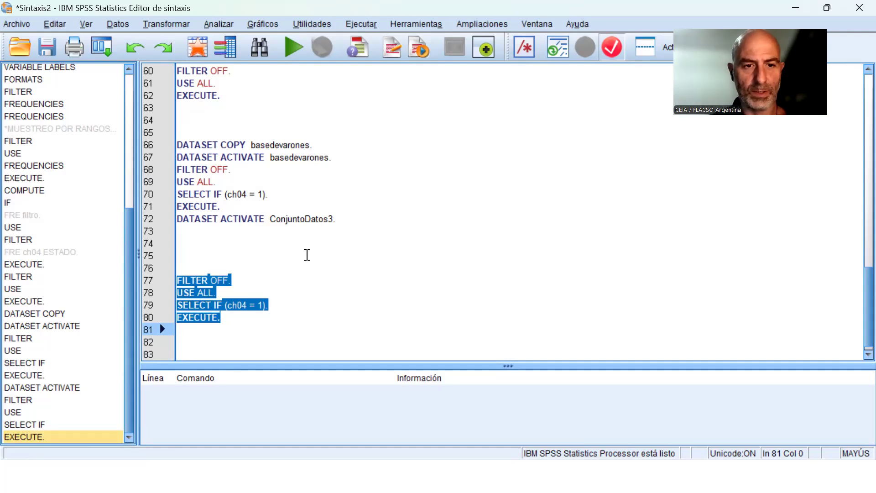
Write the line FRE ch04. just above the pasted deletion block.
{"action": "left_click", "coordinate": [308, 255]}
{"action": "type", "text": "F"}
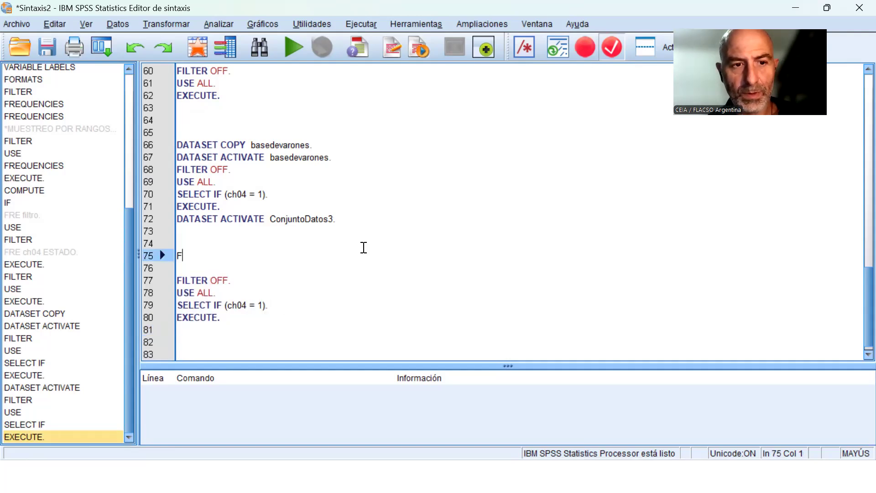
{"action": "type", "text": "RE ch01"}
{"action": "key", "text": "BackSpace"}
{"action": "type", "text": "4"}
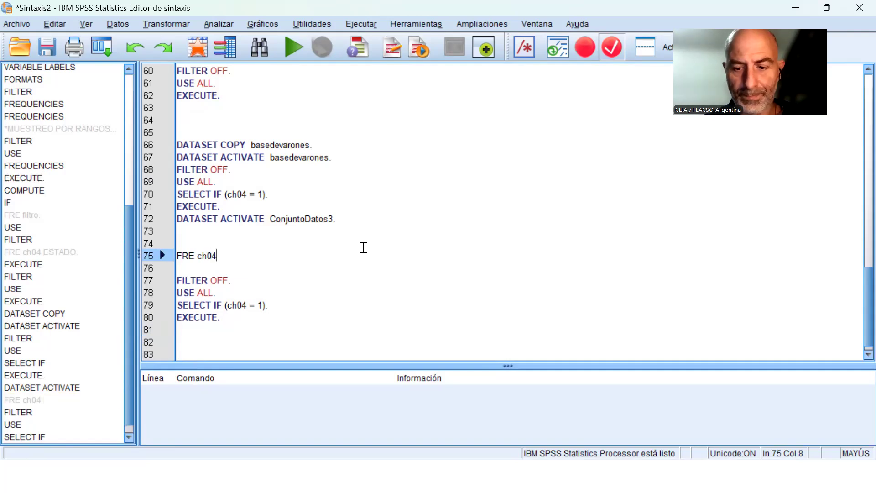
{"action": "type", "text": "."}
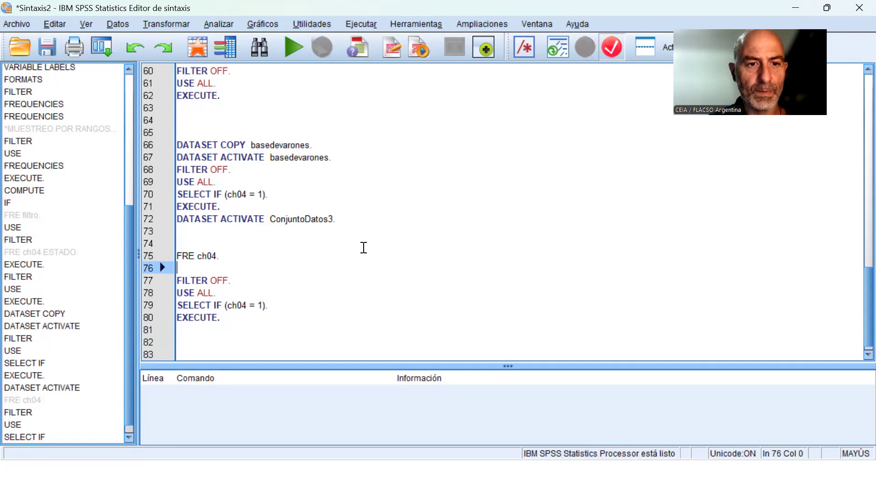
Run the FRE ch04. line on ConjuntoDatos3 and show the frequency table in the output viewer.
{"action": "left_click", "coordinate": [299, 56]}
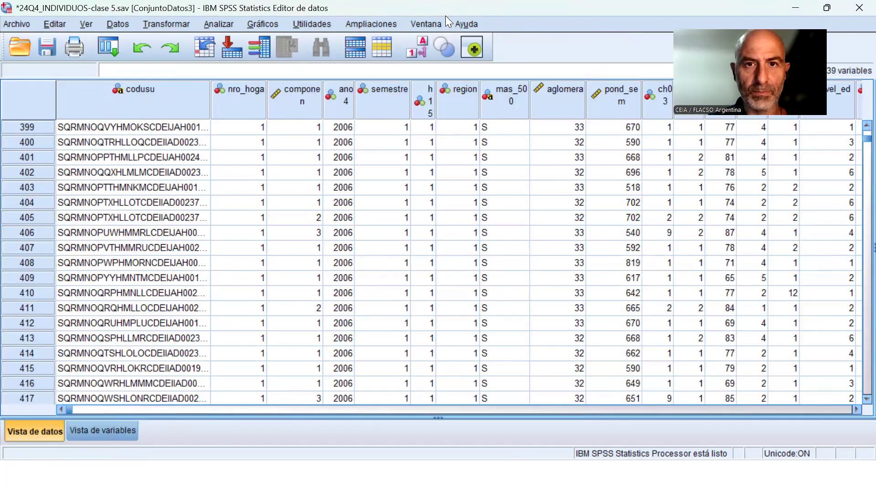
{"action": "left_click", "coordinate": [431, 19]}
{"action": "left_click", "coordinate": [476, 132]}
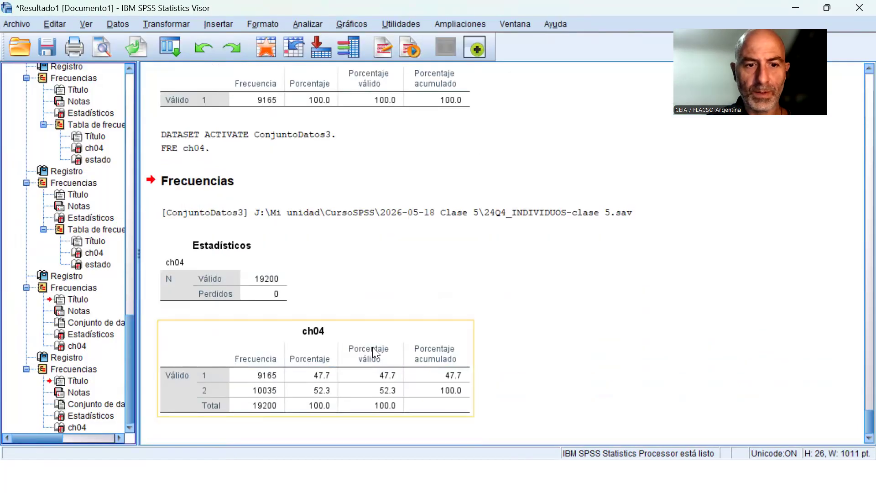
In Sintaxis2, replace the EXECUTE line that ends the deletion block with a copy of FRE ch04.
{"action": "left_click", "coordinate": [520, 25]}
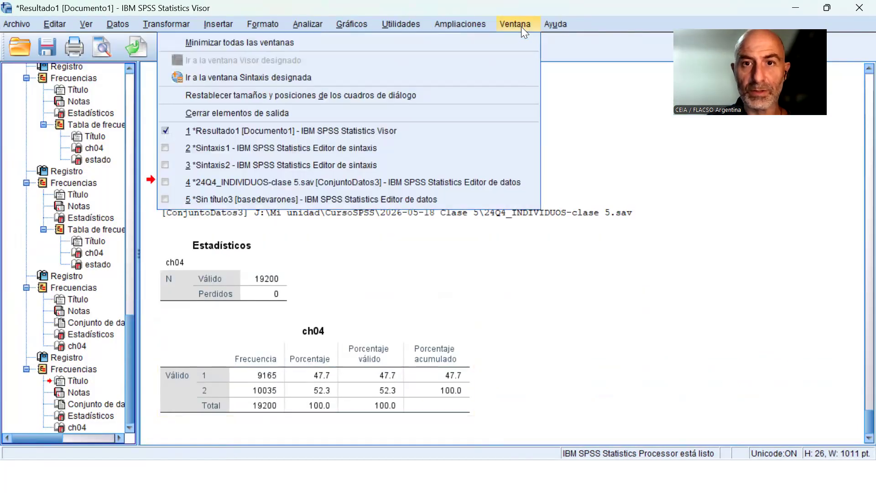
{"action": "left_click", "coordinate": [371, 161]}
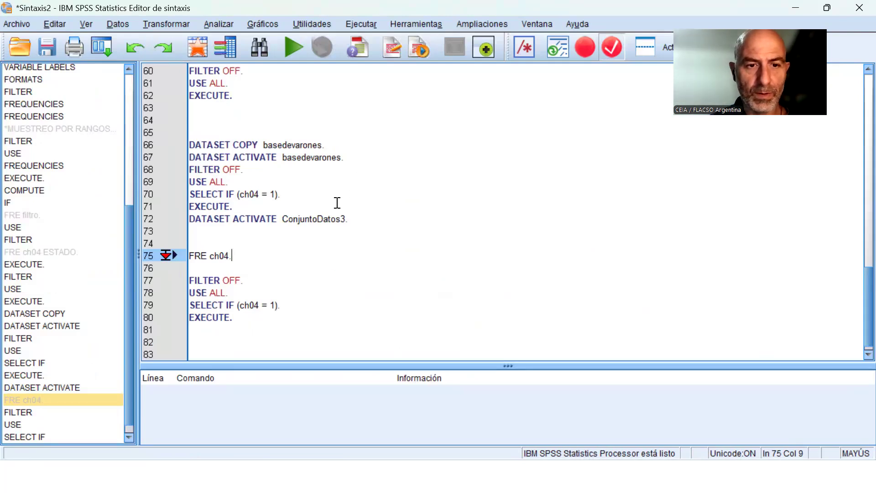
{"action": "key", "text": "Up"}
{"action": "key", "text": "Down"}
{"action": "key", "text": "shift+Down"}
{"action": "key", "text": "ctrl+c"}
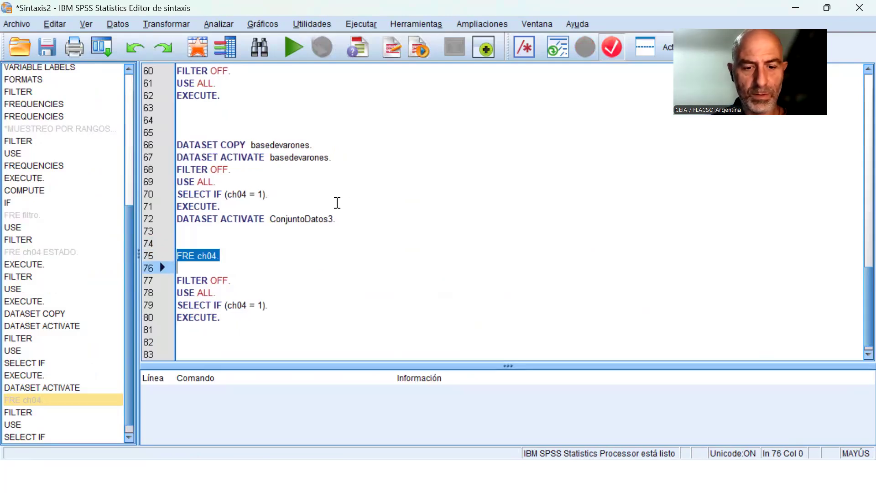
{"action": "key", "text": "Down"}
{"action": "key", "text": "Down"}
{"action": "key", "text": "Down"}
{"action": "key", "text": "Down"}
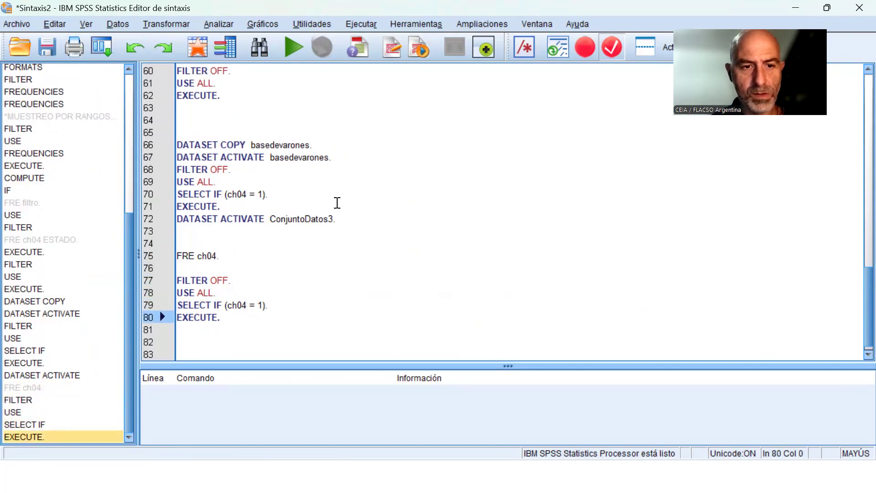
{"action": "key", "text": "shift+Down"}
{"action": "key", "text": "ctrl+v"}
{"action": "key", "text": "Down"}
Run the block from FILTER OFF to FRE ch04. to delete the cases that do not meet ch04 = 1.
{"action": "key", "text": "Up"}
{"action": "key", "text": "Up"}
{"action": "key", "text": "Up"}
{"action": "key", "text": "Up"}
{"action": "key", "text": "Up"}
{"action": "key", "text": "shift+Down"}
{"action": "key", "text": "shift+Down"}
{"action": "key", "text": "shift+Down"}
{"action": "key", "text": "shift+Down"}
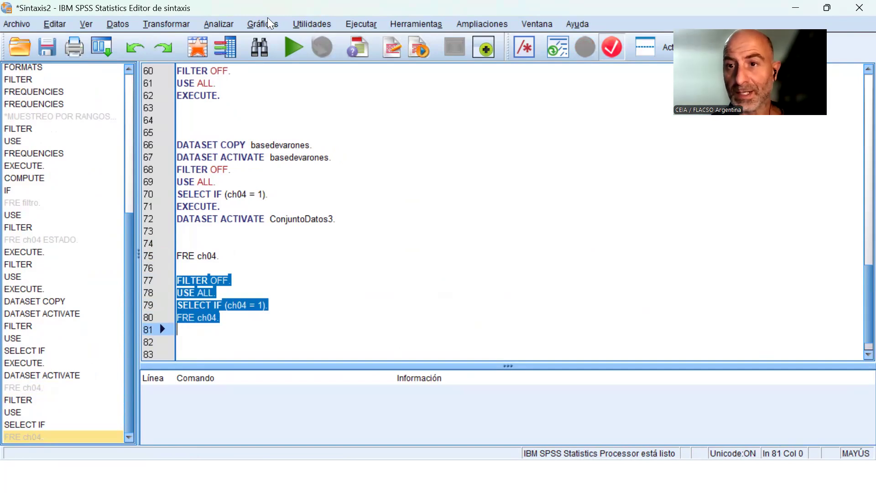
{"action": "left_click", "coordinate": [297, 49]}
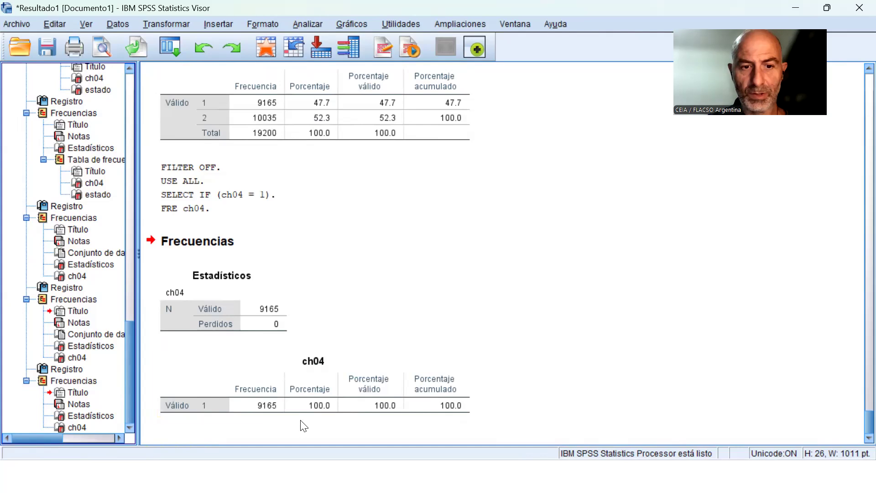
Display the ConjuntoDatos3 data and examine the rows down to the last remaining case.
{"action": "left_click", "coordinate": [516, 24]}
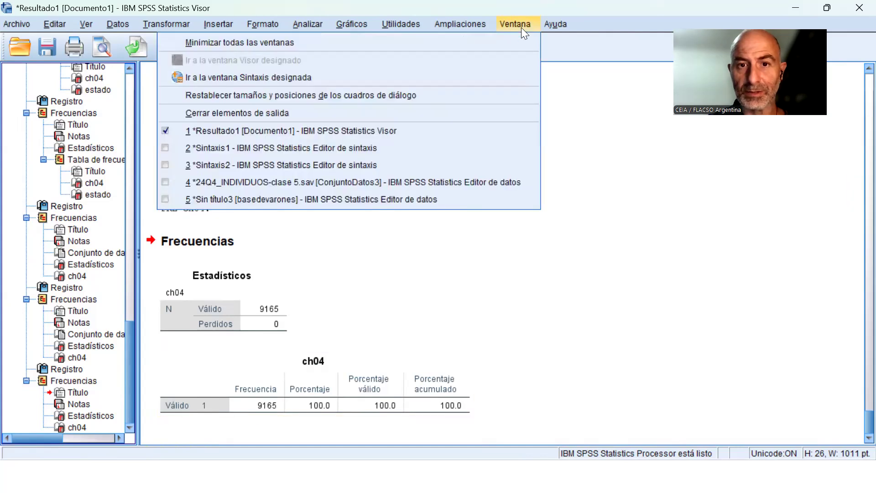
{"action": "left_click", "coordinate": [439, 182]}
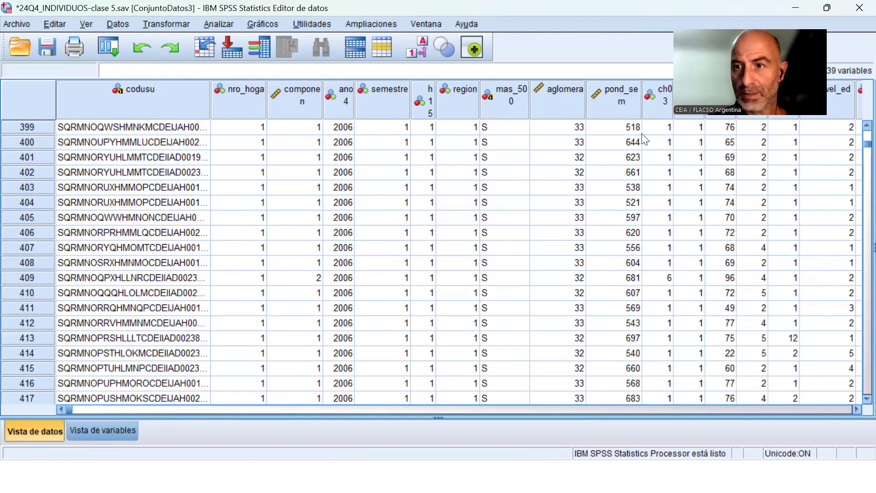
{"action": "left_click_drag", "start_coordinate": [858, 150], "coordinate": [857, 357]}
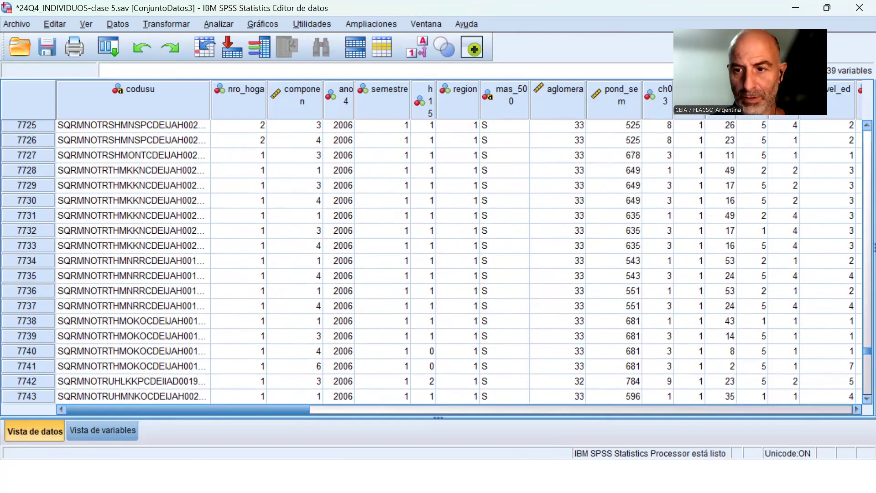
{"action": "scroll", "coordinate": [274, 319], "scroll_direction": "down", "scroll_amount": 20}
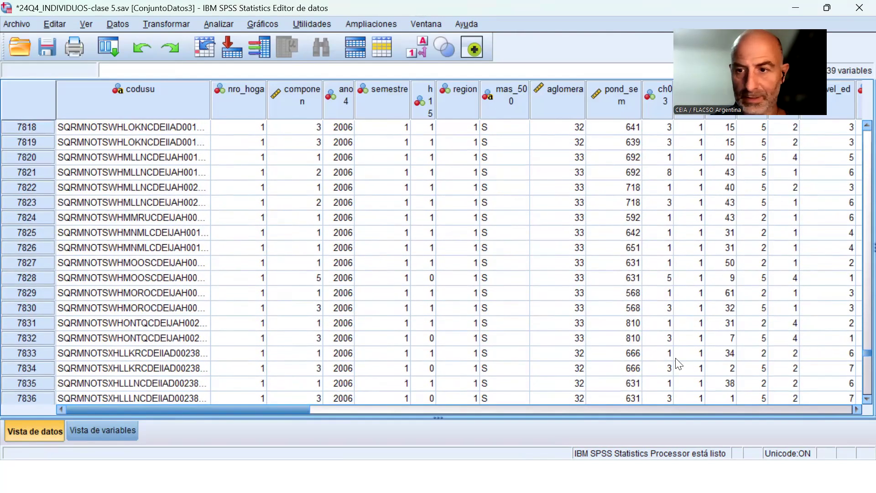
{"action": "left_click_drag", "start_coordinate": [856, 355], "coordinate": [856, 404]}
{"action": "scroll", "coordinate": [235, 197], "scroll_direction": "up", "scroll_amount": 10}
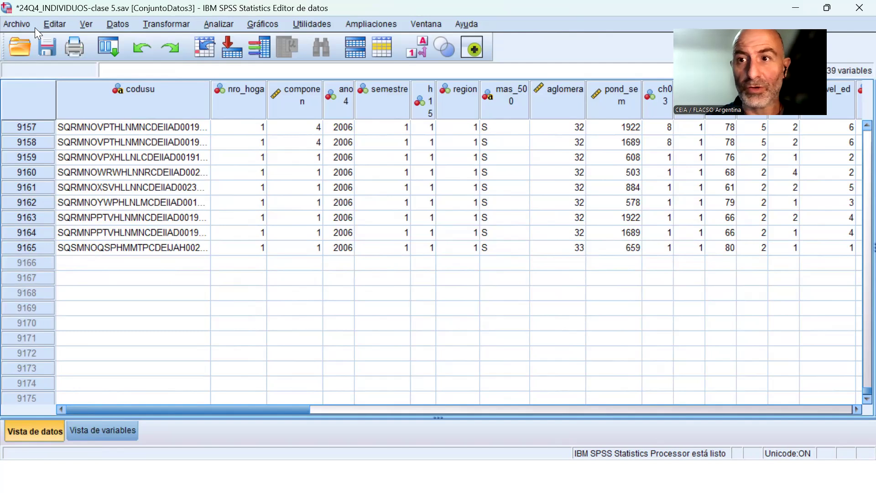
Close ConjuntoDatos3 without saving its changes and reopen the file 24Q4_INDIVIDUOS-clase 5.sav.
{"action": "left_click", "coordinate": [859, 8]}
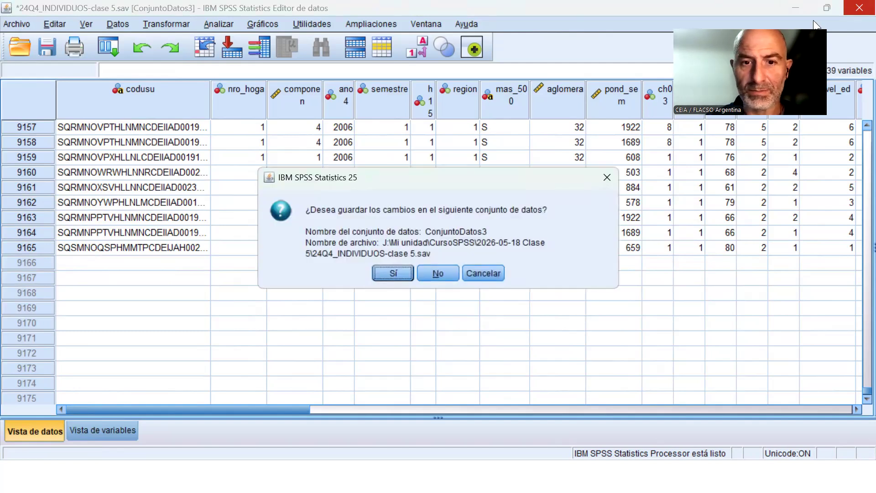
{"action": "left_click", "coordinate": [441, 273]}
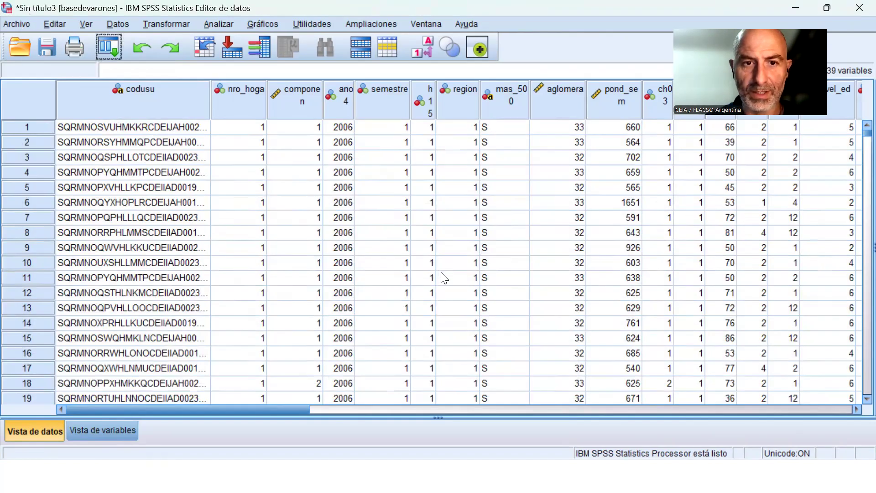
{"action": "left_click", "coordinate": [22, 25]}
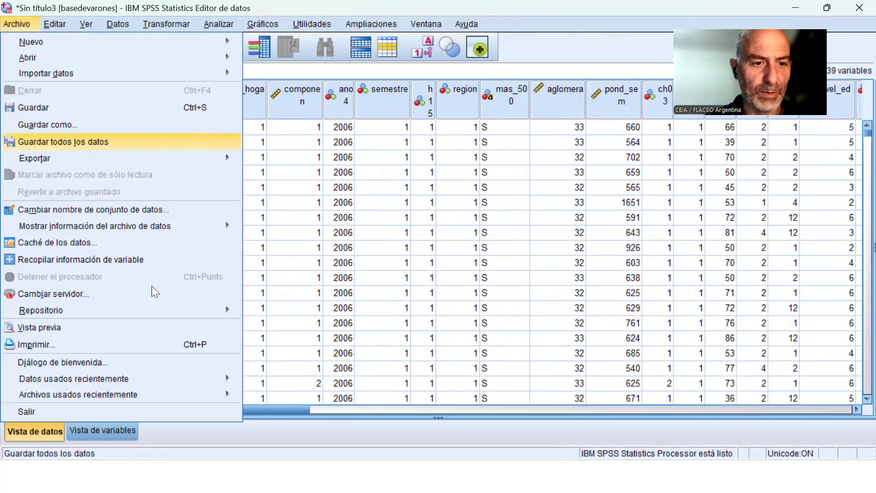
{"action": "mouse_move", "coordinate": [170, 379]}
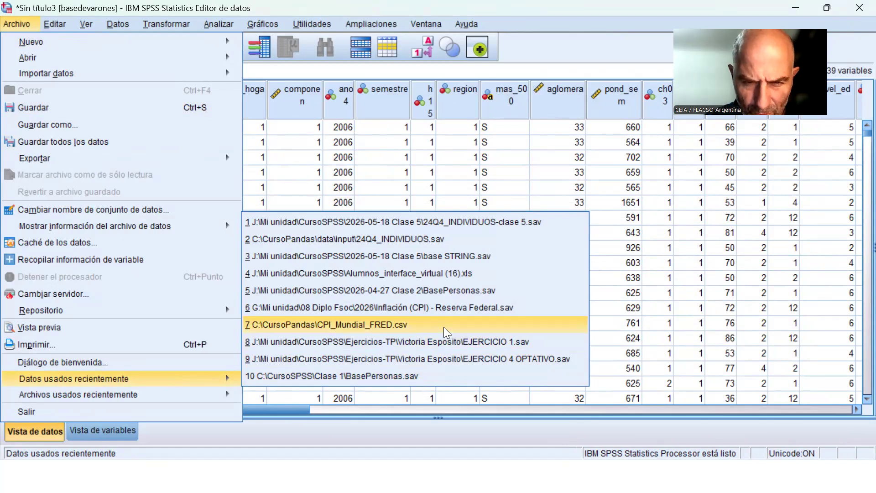
{"action": "left_click", "coordinate": [484, 223]}
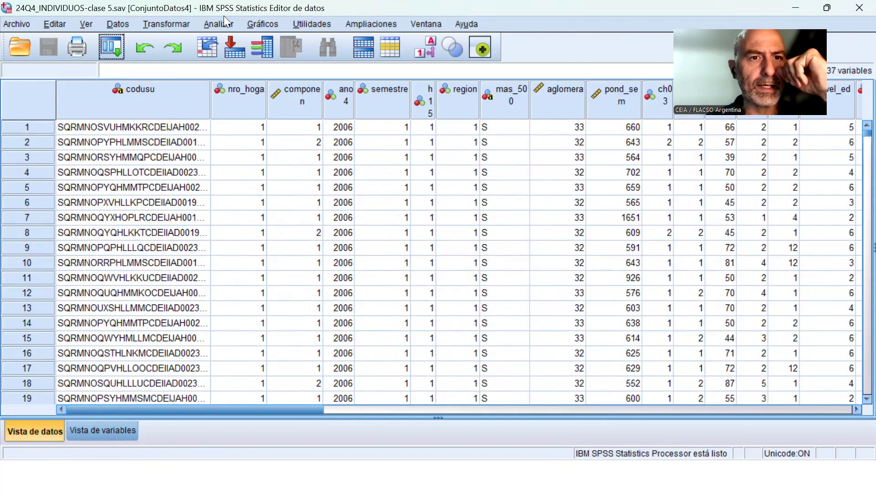
Run a frequency table of ch04 on the reopened ConjuntoDatos4 dataset.
{"action": "left_click", "coordinate": [222, 23]}
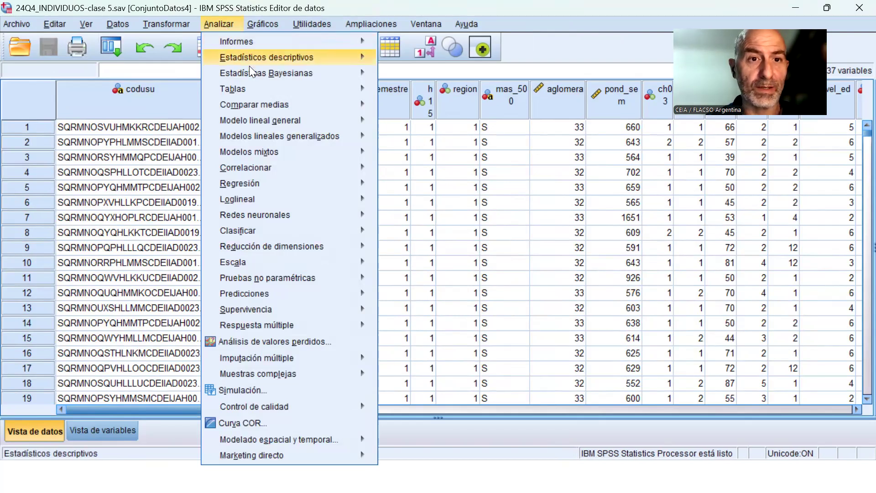
{"action": "mouse_move", "coordinate": [272, 57]}
{"action": "left_click", "coordinate": [420, 56]}
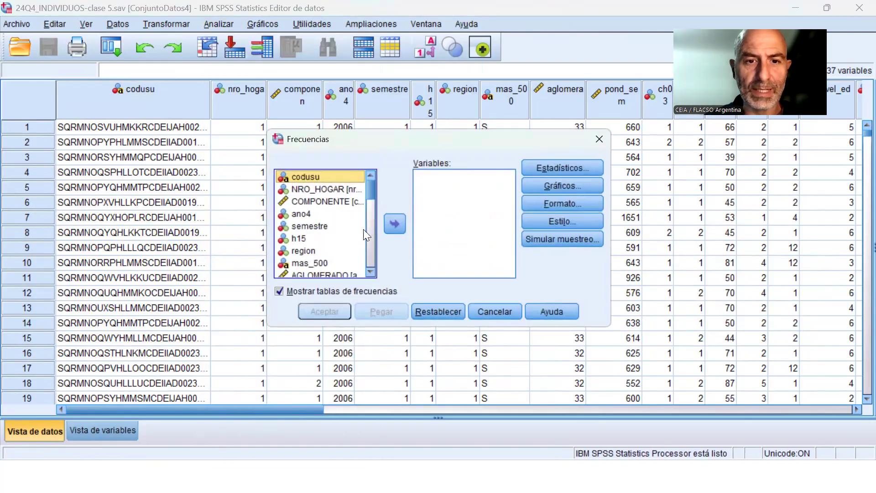
{"action": "scroll", "coordinate": [323, 246], "scroll_direction": "down", "scroll_amount": 2}
{"action": "left_click", "coordinate": [308, 238]}
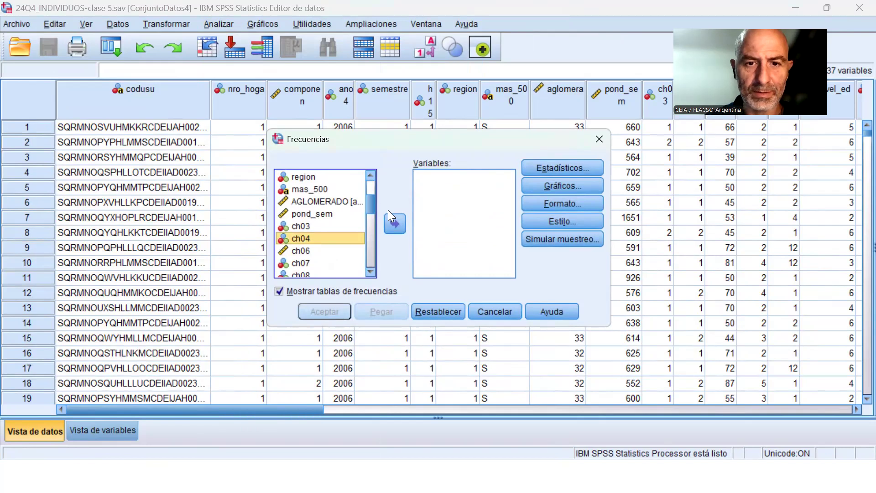
{"action": "left_click", "coordinate": [392, 221]}
{"action": "left_click", "coordinate": [326, 308]}
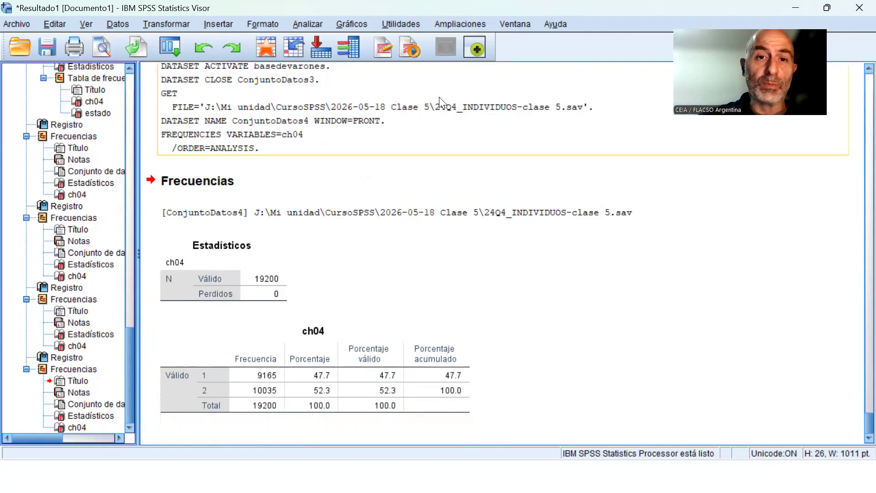
Switch to the basedevarones dataset and start a case selection based on satisfying a condition.
{"action": "left_click", "coordinate": [507, 18]}
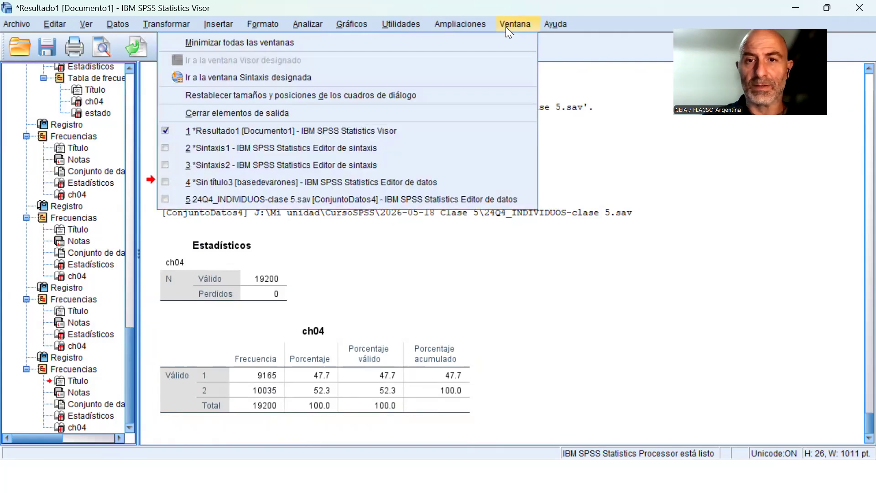
{"action": "left_click", "coordinate": [398, 183]}
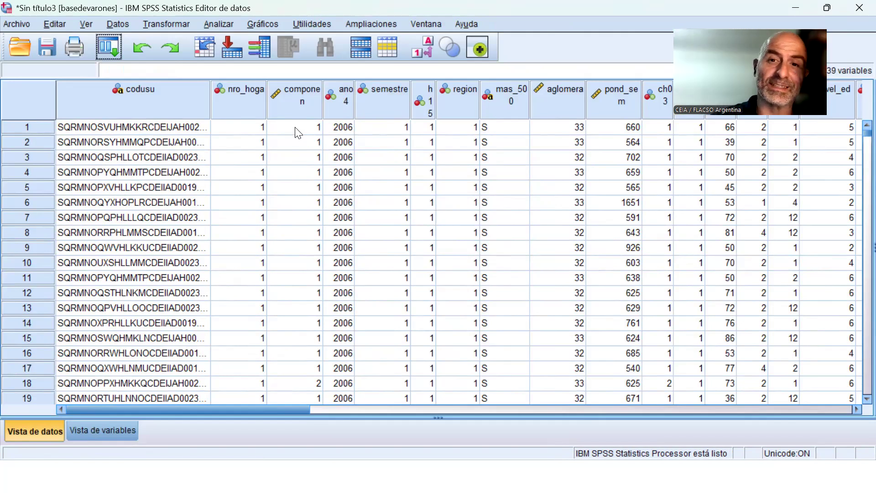
{"action": "left_click", "coordinate": [123, 26]}
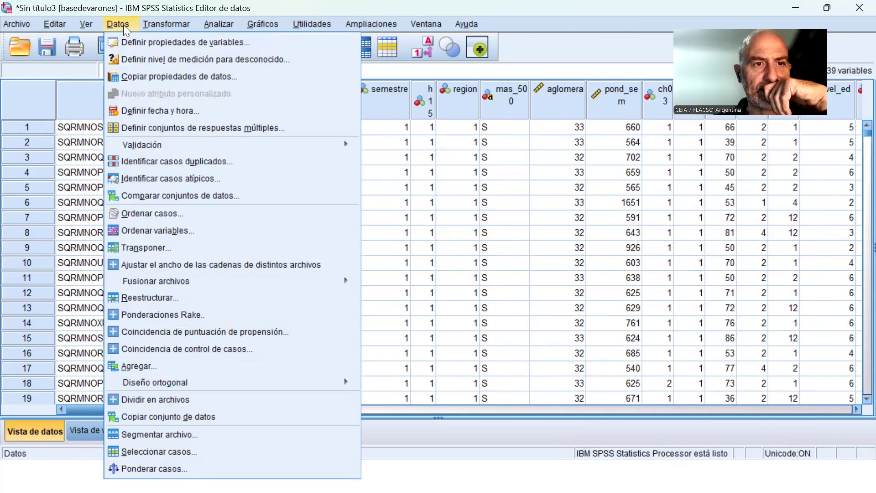
{"action": "left_click", "coordinate": [142, 450]}
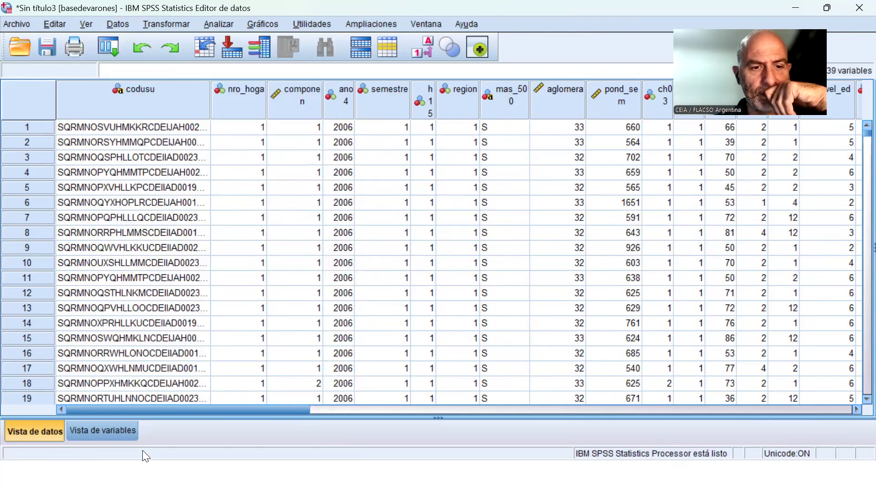
{"action": "left_click", "coordinate": [398, 117]}
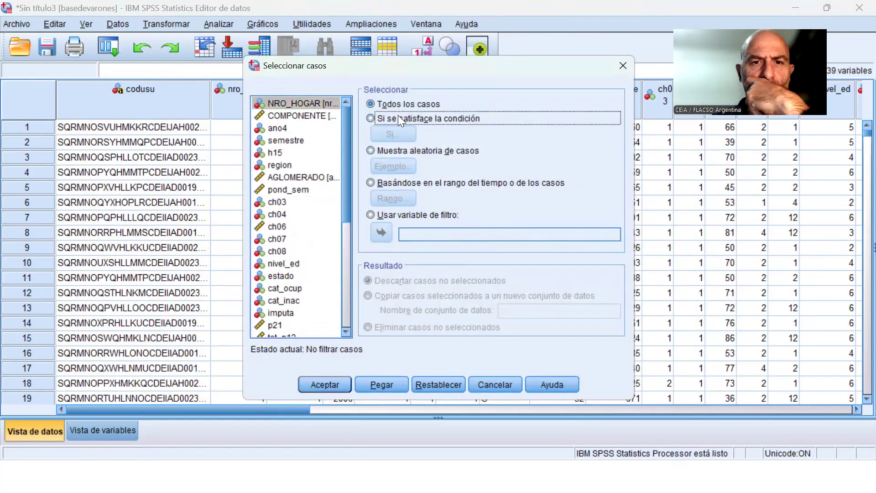
Set the basedevarones selection condition to ch04 = 1, discarding unselected cases, and paste it as syntax.
{"action": "left_click", "coordinate": [380, 132]}
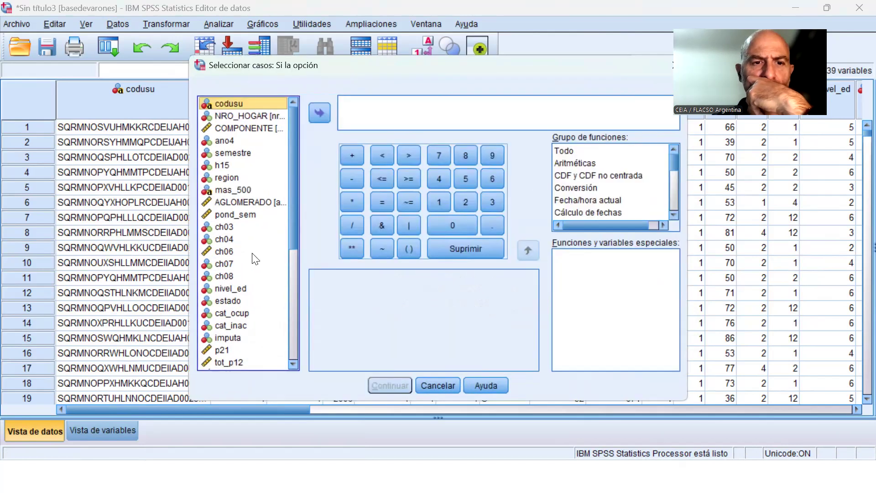
{"action": "left_click", "coordinate": [225, 238]}
{"action": "left_click", "coordinate": [323, 113]}
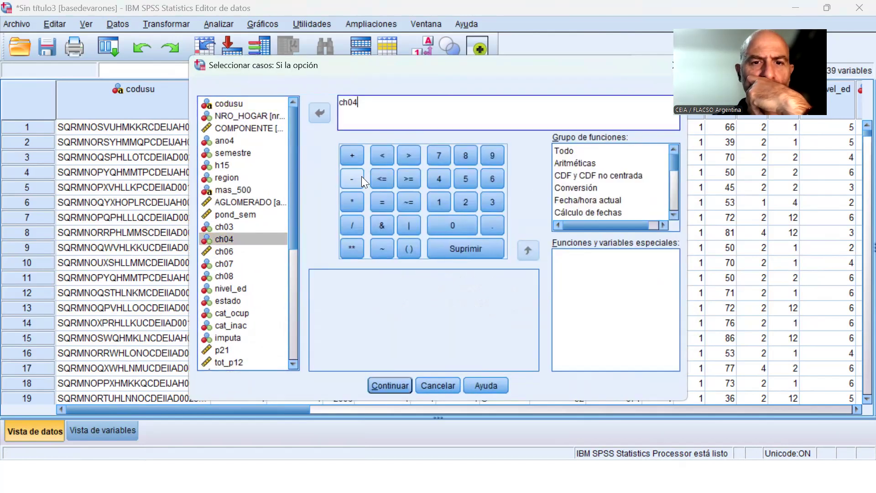
{"action": "left_click", "coordinate": [380, 202]}
{"action": "left_click", "coordinate": [437, 202]}
{"action": "left_click", "coordinate": [391, 384]}
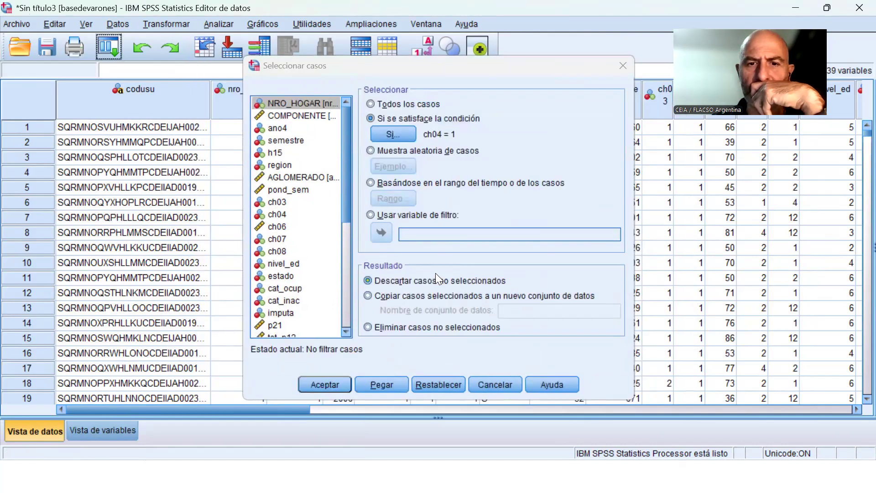
{"action": "left_click", "coordinate": [381, 384]}
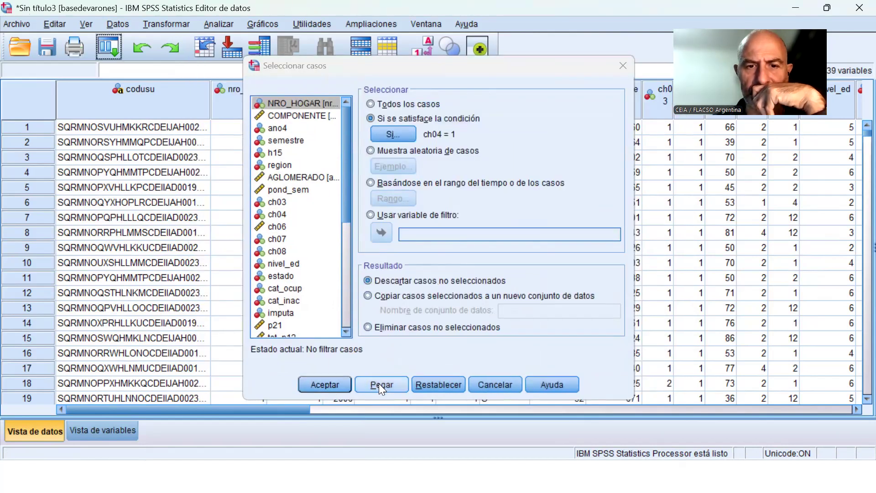
In Sintaxis2, add blank lines below the pasted basedevarones filter block and remove three blank lines above it.
{"action": "left_click", "coordinate": [426, 23]}
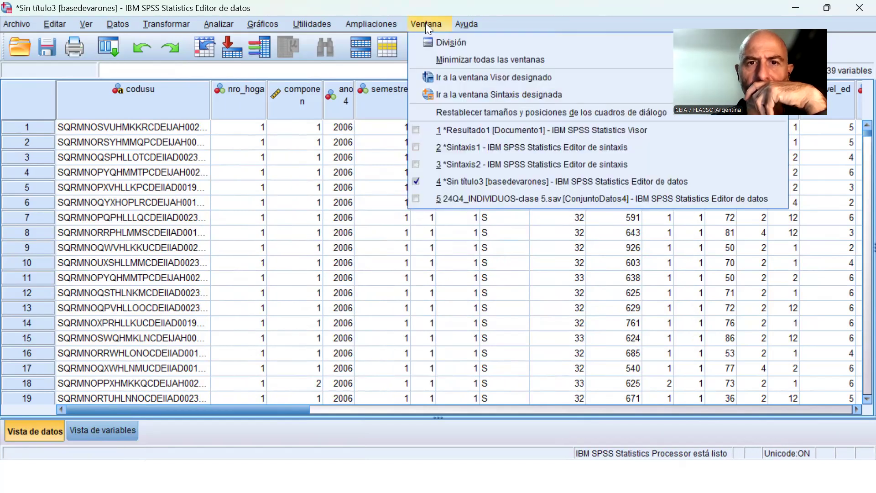
{"action": "left_click", "coordinate": [471, 167]}
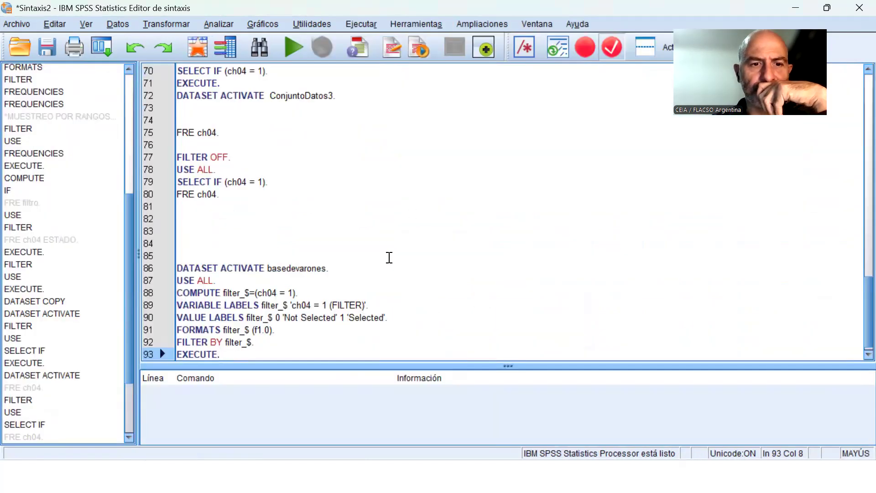
{"action": "key", "text": "Return"}
{"action": "key", "text": "Return"}
{"action": "key", "text": "Return"}
{"action": "key", "text": "Return"}
{"action": "key", "text": "Up"}
{"action": "key", "text": "Up"}
{"action": "key", "text": "Up"}
{"action": "key", "text": "Up"}
{"action": "key", "text": "Up"}
{"action": "key", "text": "Up"}
{"action": "key", "text": "Up"}
{"action": "key", "text": "Up"}
{"action": "key", "text": "Up"}
{"action": "key", "text": "Up"}
{"action": "key", "text": "Up"}
{"action": "key", "text": "Up"}
{"action": "key", "text": "Up"}
{"action": "key", "text": "Up"}
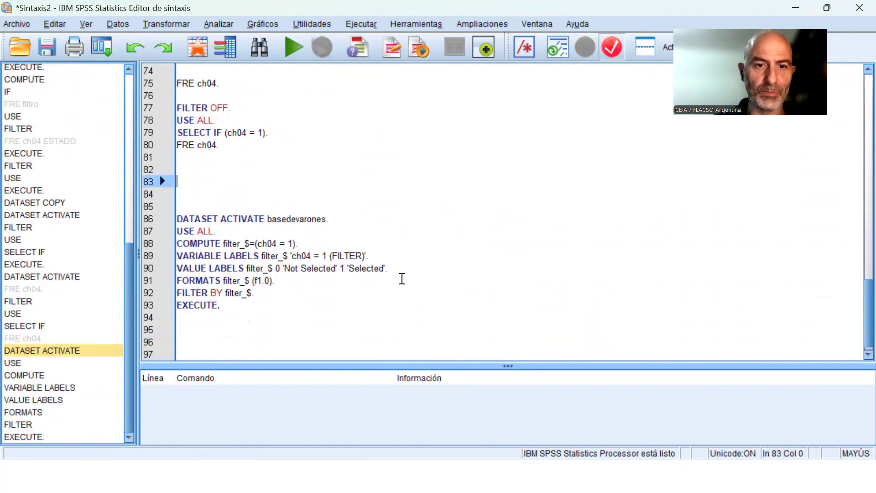
{"action": "key", "text": "Delete"}
{"action": "key", "text": "Delete"}
{"action": "key", "text": "Delete"}
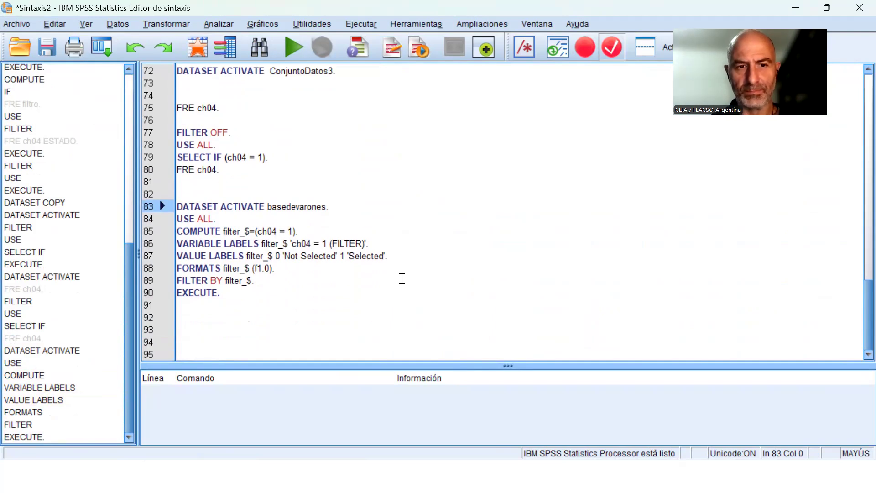
Replace the EXECUTE line that ends the basedevarones filter block with a copy of FRE ch04.
{"action": "key", "text": "shift+Down"}
{"action": "key", "text": "shift+Down"}
{"action": "key", "text": "shift+Down"}
{"action": "key", "text": "shift+Down"}
{"action": "key", "text": "Up"}
{"action": "key", "text": "Up"}
{"action": "key", "text": "Up"}
{"action": "key", "text": "Up"}
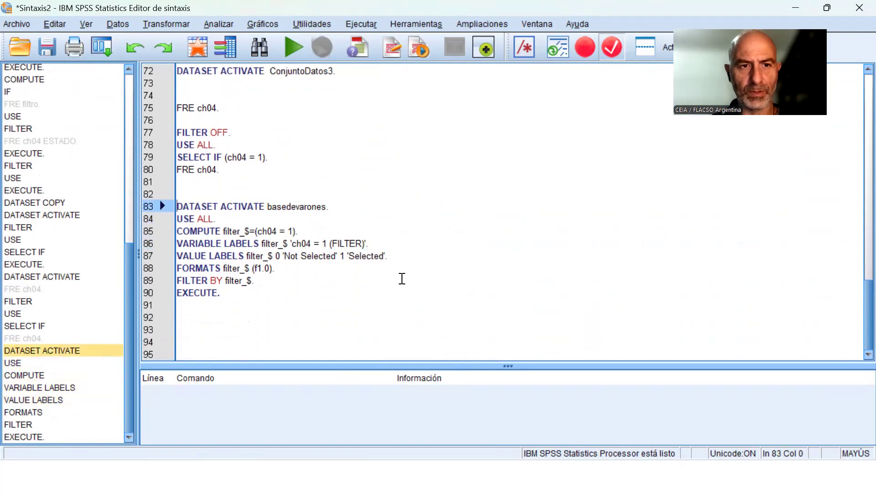
{"action": "key", "text": "Up"}
{"action": "key", "text": "Up"}
{"action": "key", "text": "Up"}
{"action": "key", "text": "shift+Down"}
{"action": "key", "text": "ctrl+c"}
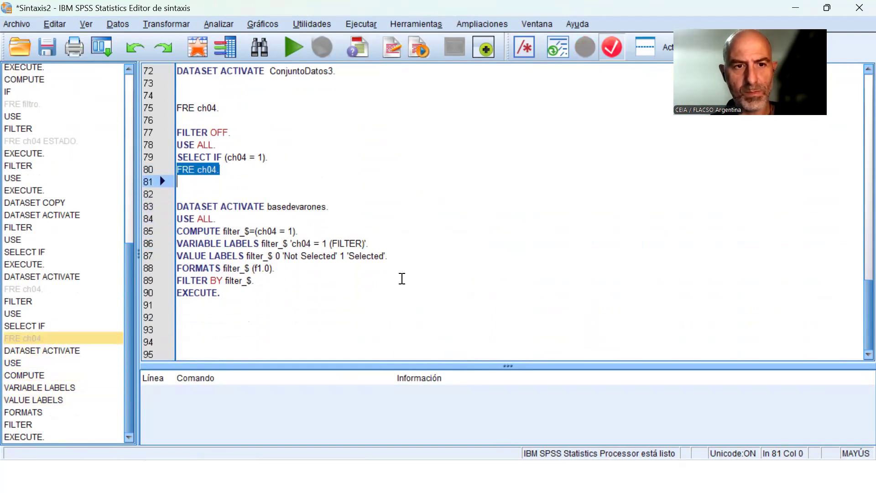
{"action": "key", "text": "Down"}
{"action": "key", "text": "Down"}
{"action": "key", "text": "Down"}
{"action": "key", "text": "Down"}
{"action": "key", "text": "Down"}
{"action": "key", "text": "Down"}
{"action": "key", "text": "Down"}
{"action": "key", "text": "Down"}
{"action": "key", "text": "Down"}
{"action": "key", "text": "shift+Down"}
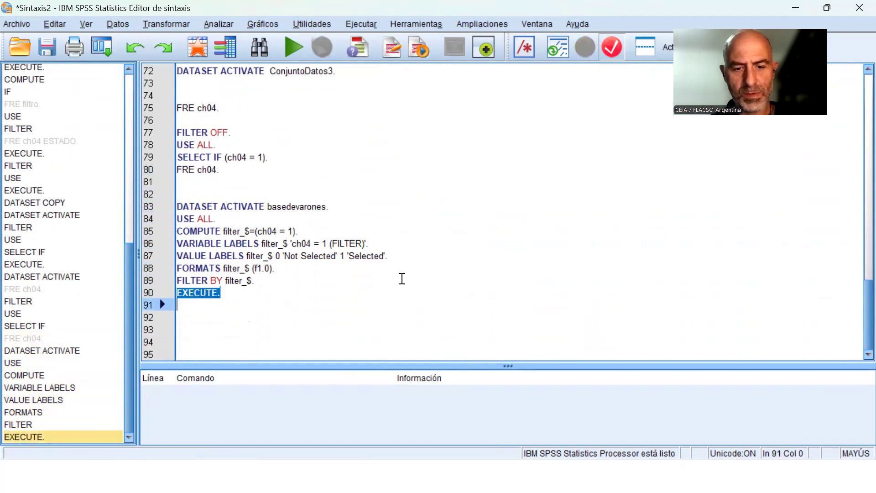
{"action": "key", "text": "ctrl+v"}
{"action": "key", "text": "Up"}
{"action": "key", "text": "Up"}
{"action": "key", "text": "Up"}
{"action": "key", "text": "Up"}
{"action": "key", "text": "Up"}
{"action": "key", "text": "Up"}
{"action": "key", "text": "Up"}
{"action": "key", "text": "Up"}
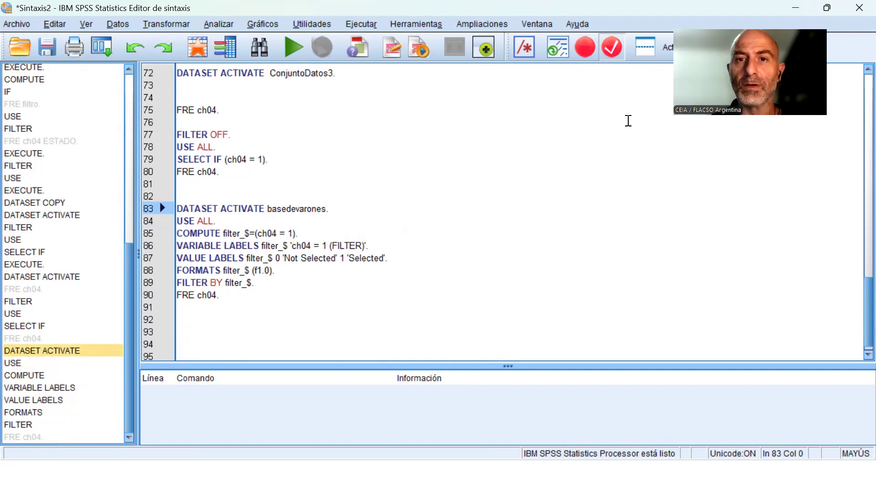
Switch to the ConjuntoDatos4 dataset and start a case selection based on satisfying a condition.
{"action": "left_click", "coordinate": [549, 26]}
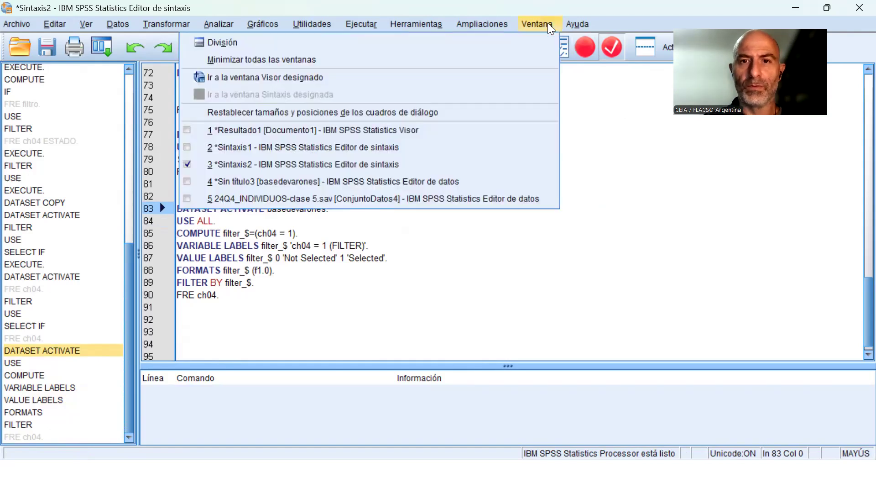
{"action": "left_click", "coordinate": [392, 204]}
{"action": "left_click", "coordinate": [423, 232]}
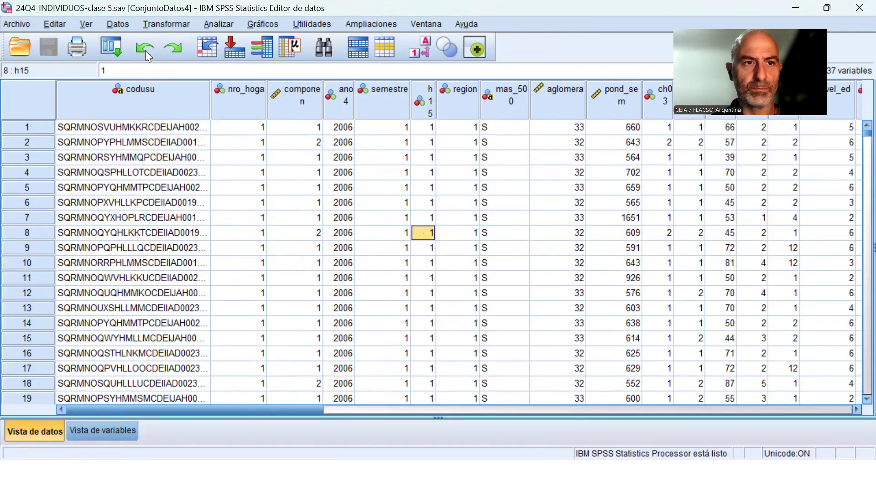
{"action": "left_click", "coordinate": [123, 22]}
{"action": "left_click", "coordinate": [185, 451]}
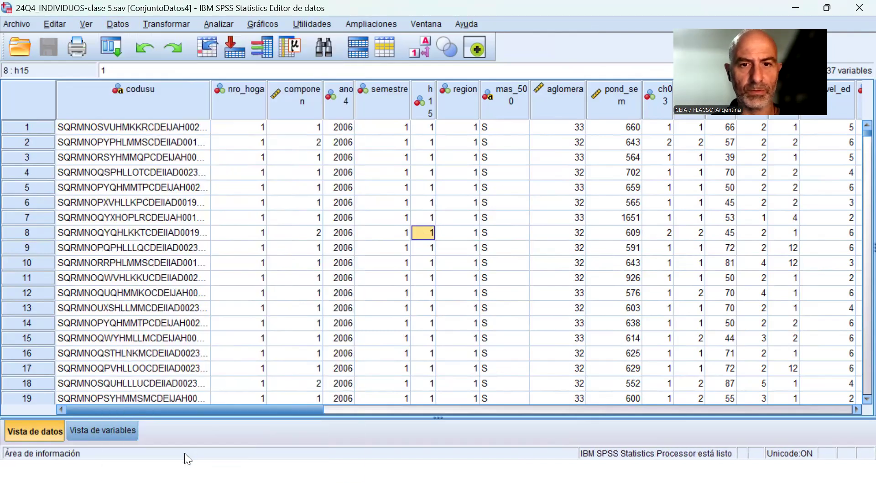
{"action": "left_click", "coordinate": [420, 119]}
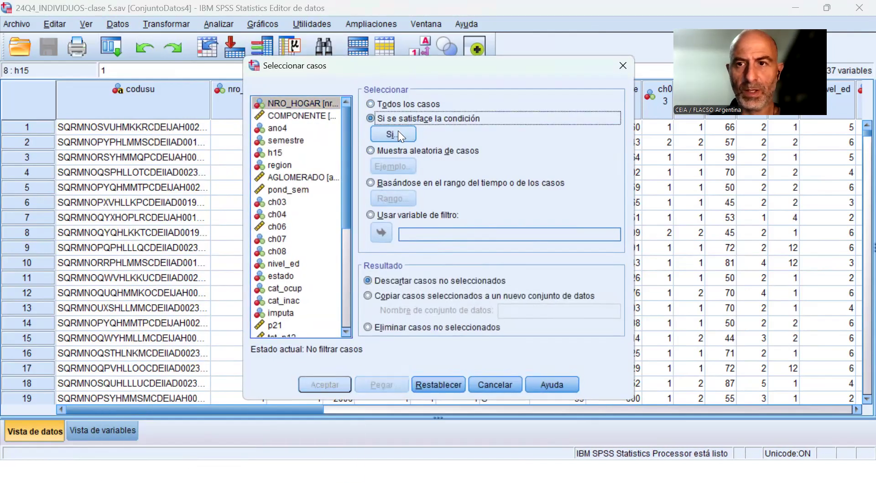
{"action": "left_click", "coordinate": [427, 25]}
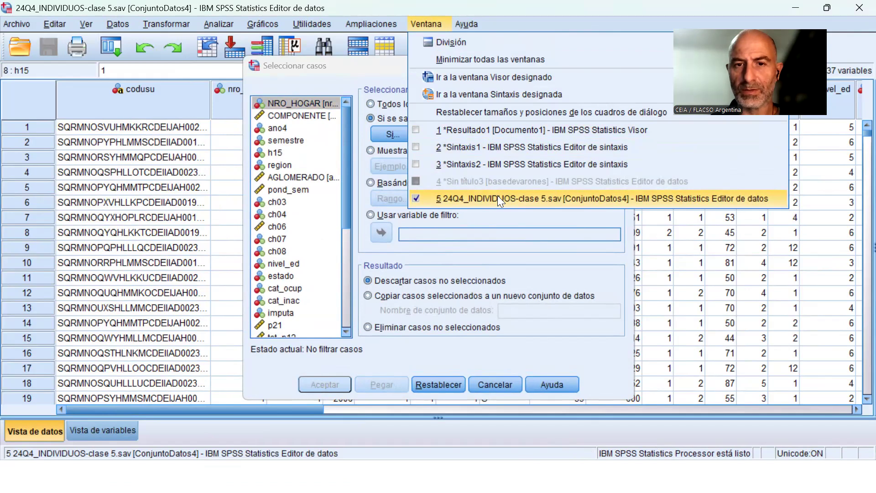
{"action": "left_click", "coordinate": [497, 198]}
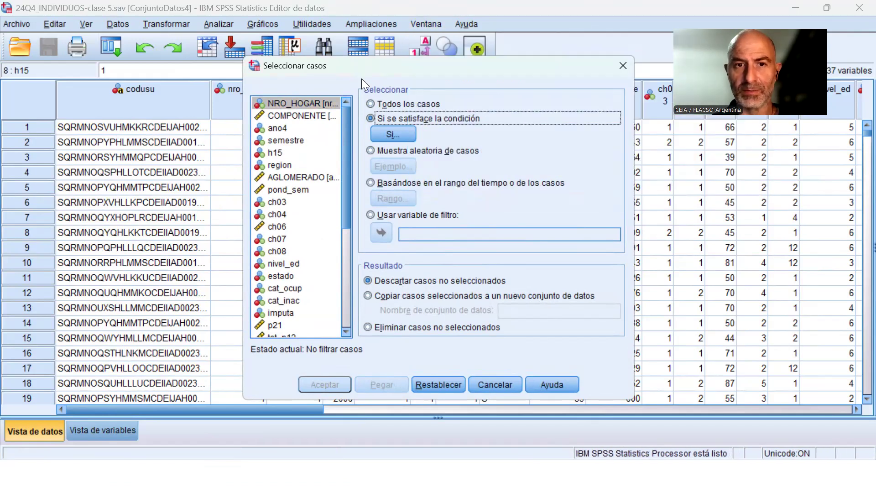
Set the ConjuntoDatos4 selection condition to ch04 = 1, discarding unselected cases, and paste it as syntax.
{"action": "left_click", "coordinate": [394, 132]}
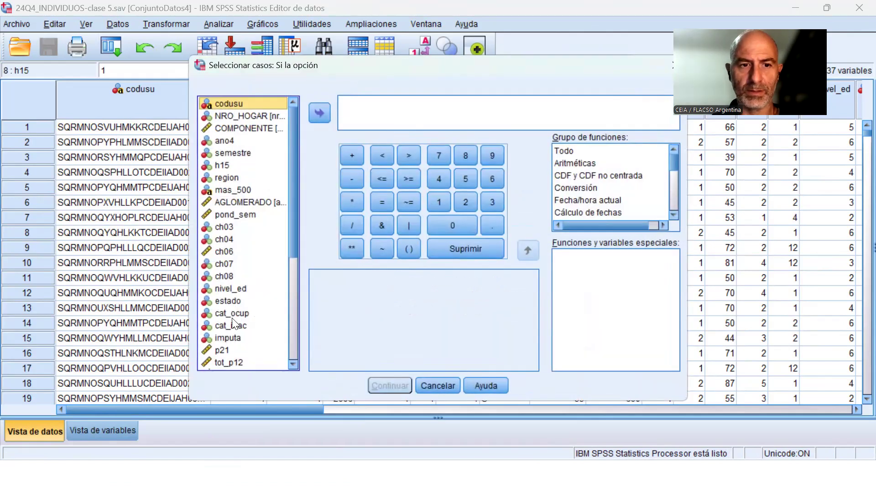
{"action": "left_click", "coordinate": [232, 239]}
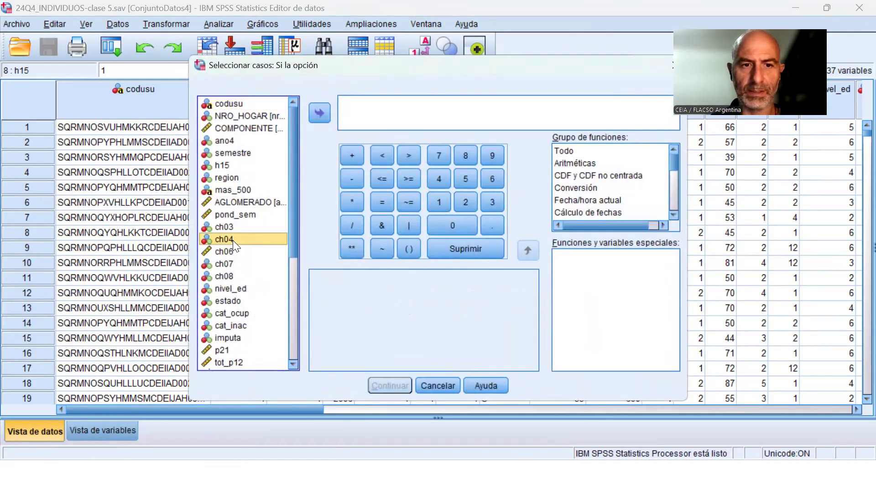
{"action": "left_click", "coordinate": [318, 114]}
{"action": "left_click", "coordinate": [382, 202]}
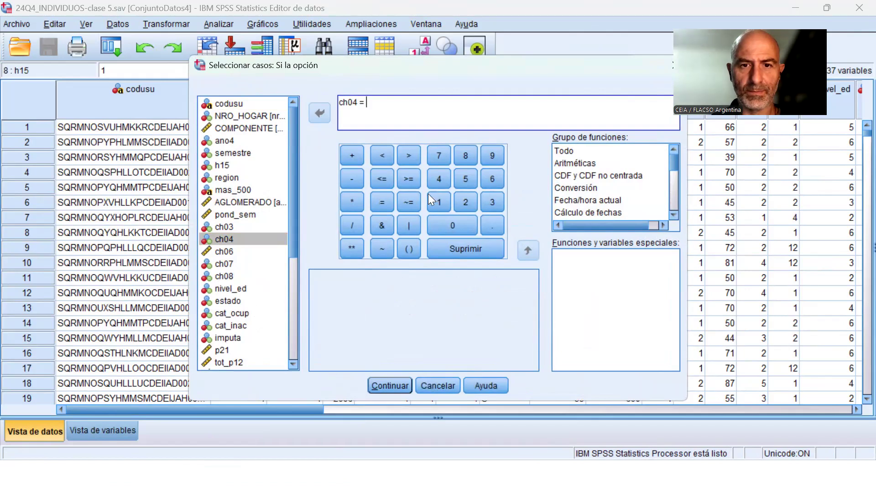
{"action": "left_click", "coordinate": [434, 202]}
{"action": "left_click", "coordinate": [391, 385]}
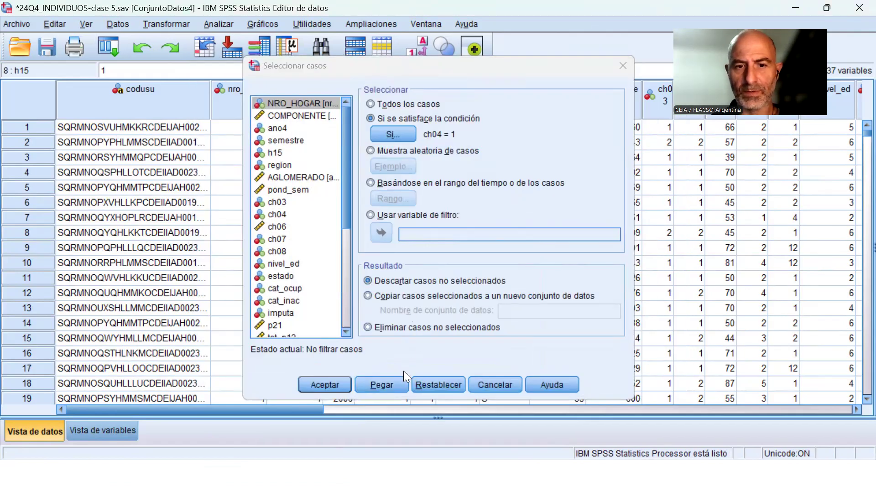
{"action": "left_click", "coordinate": [401, 384]}
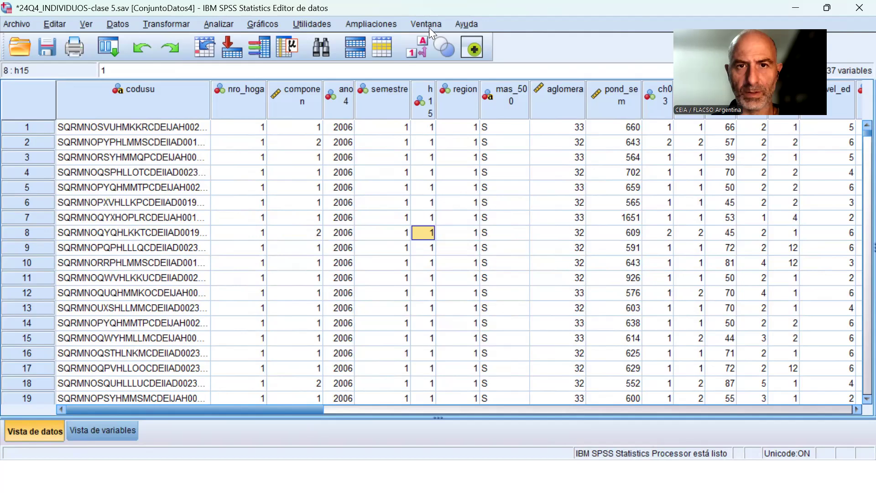
Switch to the Sintaxis2 syntax and add two blank lines after the pasted ConjuntoDatos4 filter block.
{"action": "left_click", "coordinate": [427, 26]}
{"action": "left_click", "coordinate": [481, 162]}
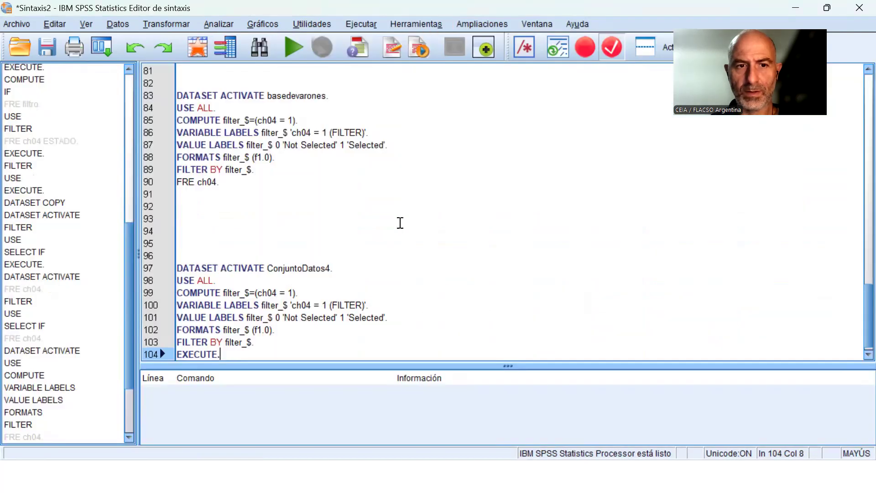
{"action": "key", "text": "Return"}
{"action": "key", "text": "Return"}
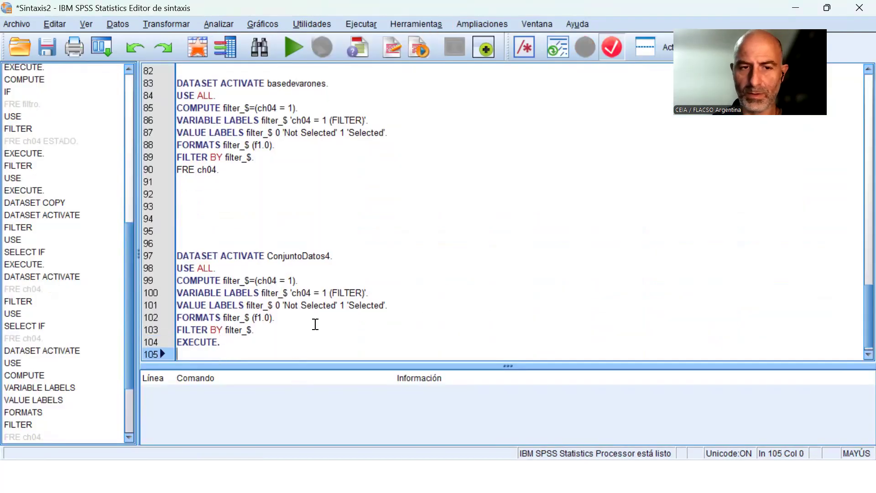
Remove surplus blank lines above the ConjuntoDatos4 block, leaving two between it and the preceding FRE ch04.
{"action": "key", "text": "Up"}
{"action": "key", "text": "Up"}
{"action": "key", "text": "Up"}
{"action": "key", "text": "Up"}
{"action": "key", "text": "Up"}
{"action": "key", "text": "Up"}
{"action": "key", "text": "Up"}
{"action": "key", "text": "Up"}
{"action": "key", "text": "Up"}
{"action": "key", "text": "Up"}
{"action": "key", "text": "Up"}
{"action": "key", "text": "Up"}
{"action": "key", "text": "Up"}
{"action": "key", "text": "Up"}
{"action": "key", "text": "Up"}
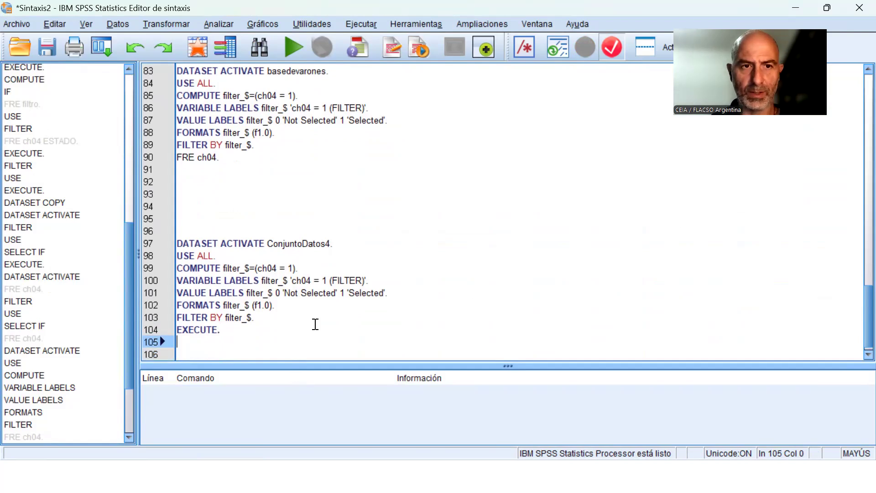
{"action": "key", "text": "Down"}
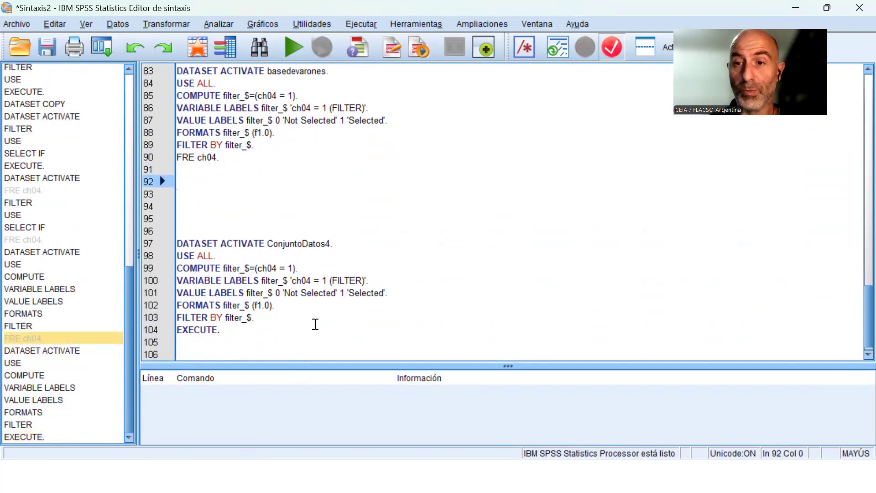
{"action": "key", "text": "Delete"}
{"action": "key", "text": "Delete"}
{"action": "key", "text": "Delete"}
{"action": "key", "text": "Delete"}
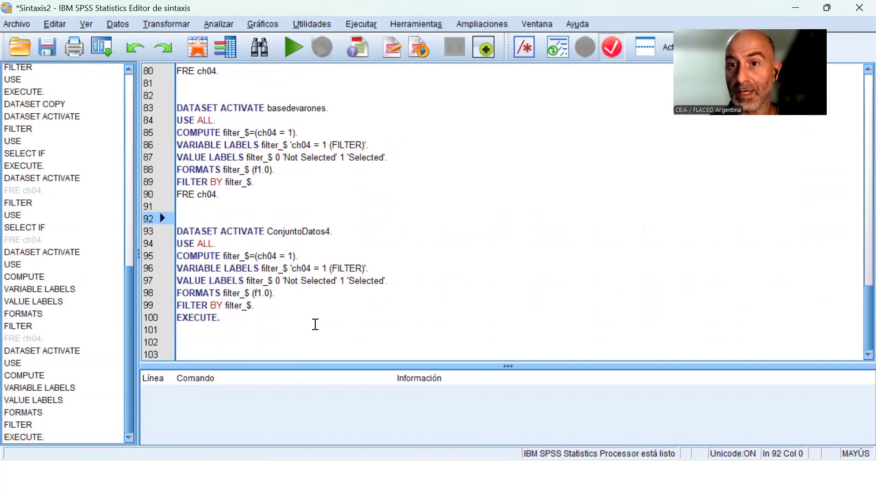
Highlight the DATASET ACTIVATE basedevarones line at the start of its filter block.
{"action": "key", "text": "Up"}
{"action": "key", "text": "Up"}
{"action": "key", "text": "Up"}
{"action": "key", "text": "Up"}
{"action": "key", "text": "Up"}
{"action": "key", "text": "Up"}
{"action": "key", "text": "Up"}
{"action": "key", "text": "Up"}
{"action": "key", "text": "Up"}
{"action": "key", "text": "shift+Down"}
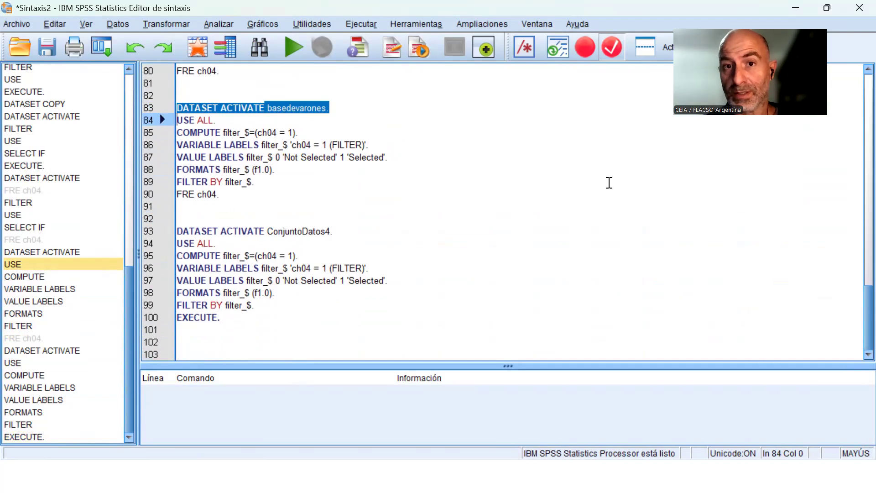
Switch to the basedevarones dataset, close it, and return to the Sintaxis2 syntax.
{"action": "left_click", "coordinate": [537, 24]}
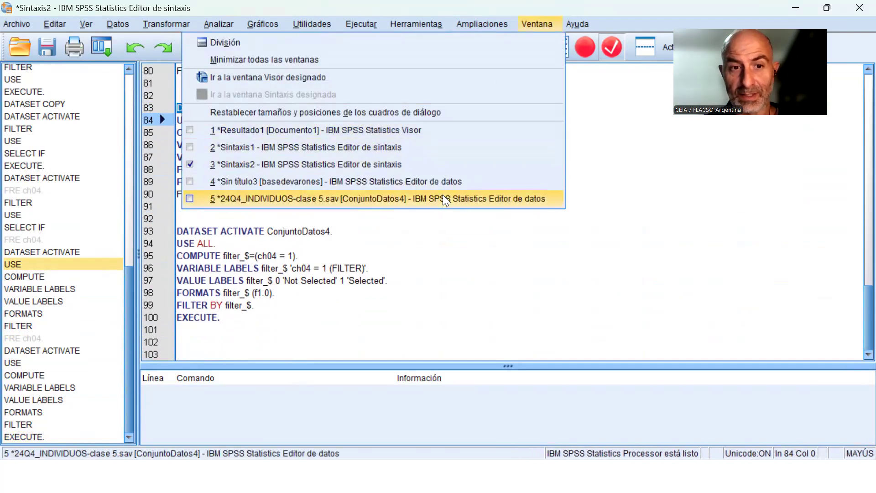
{"action": "left_click", "coordinate": [451, 179]}
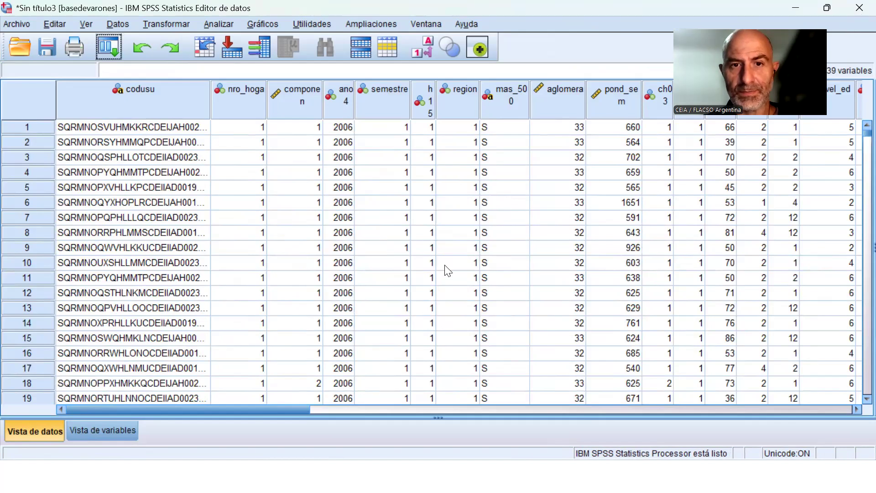
{"action": "key", "text": "alt+Tab"}
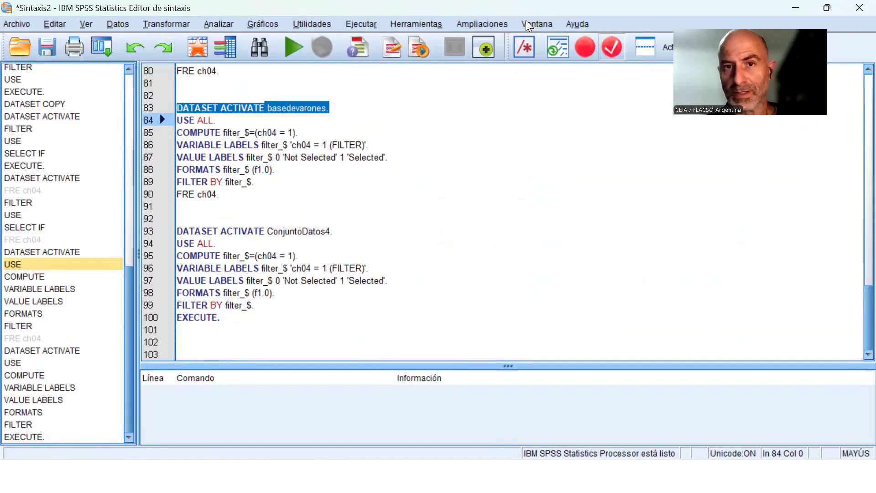
View the ConjuntoDatos4 dataset and the list of open windows, and return to Sintaxis2.
{"action": "left_click", "coordinate": [537, 23]}
{"action": "left_click", "coordinate": [374, 182]}
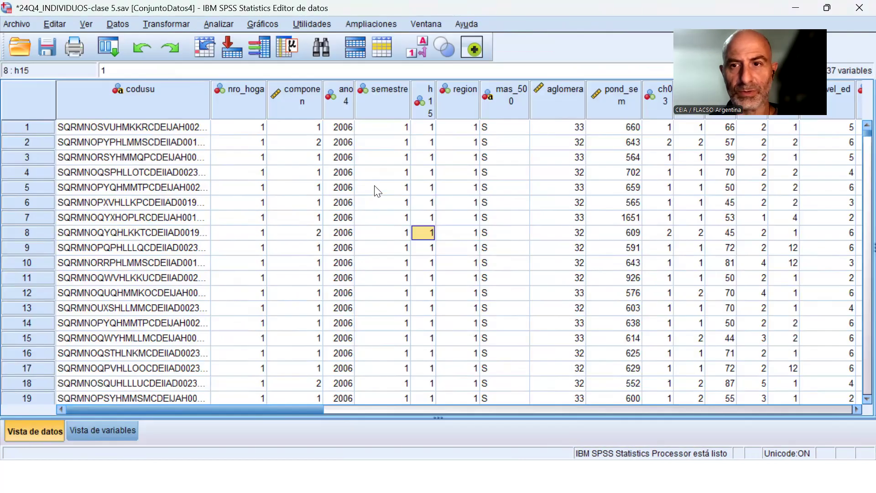
{"action": "left_click", "coordinate": [423, 22]}
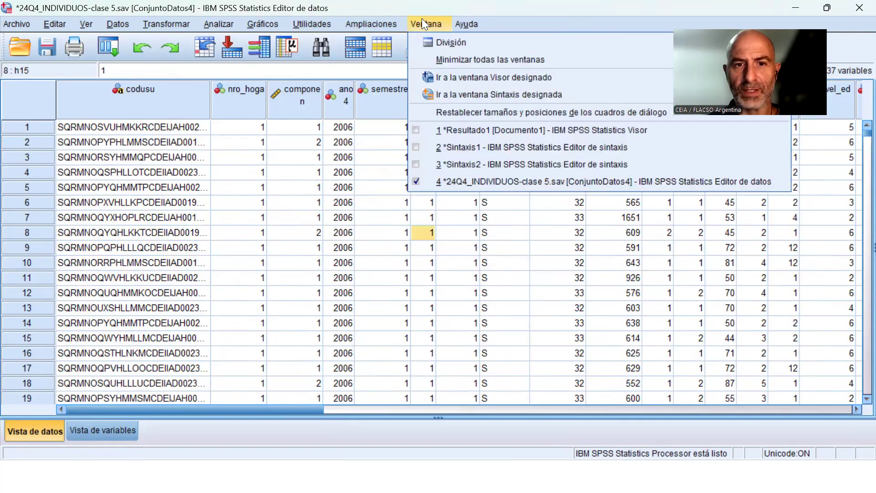
{"action": "left_click", "coordinate": [486, 164]}
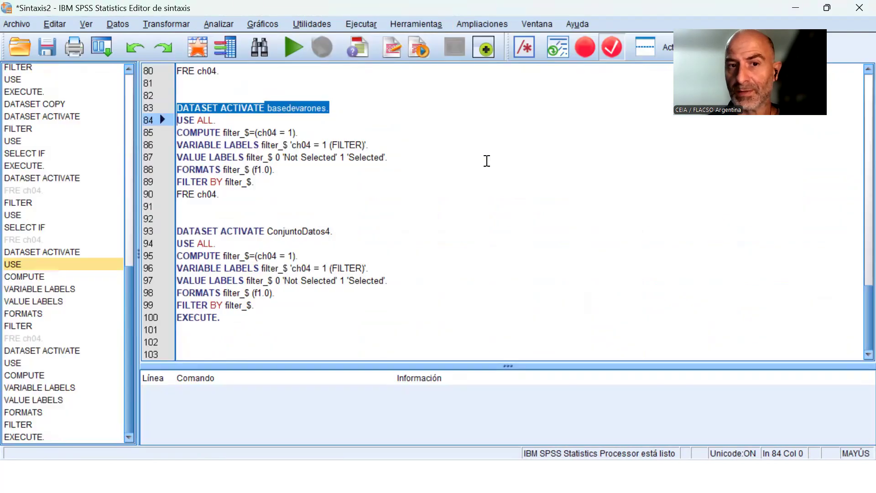
Select the DATASET ACTIVATE basedevarones line again to point out which dataset the filter block targets.
{"action": "left_click", "coordinate": [415, 207]}
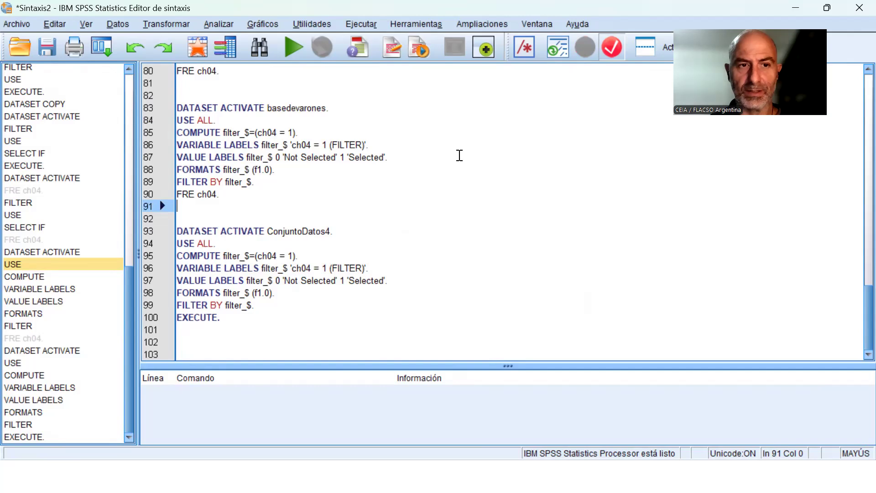
{"action": "key", "text": "Up"}
{"action": "key", "text": "Up"}
{"action": "key", "text": "Up"}
{"action": "key", "text": "Up"}
{"action": "key", "text": "Up"}
{"action": "key", "text": "Up"}
{"action": "key", "text": "Up"}
{"action": "key", "text": "Up"}
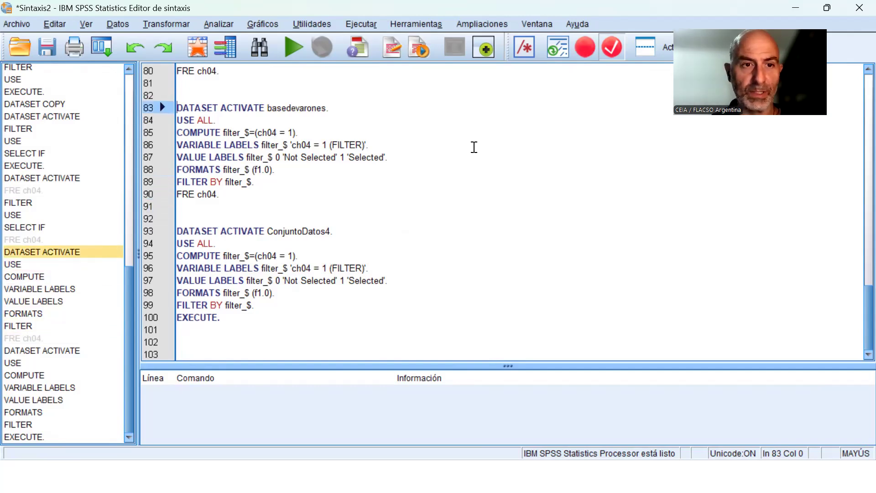
{"action": "key", "text": "shift+Down"}
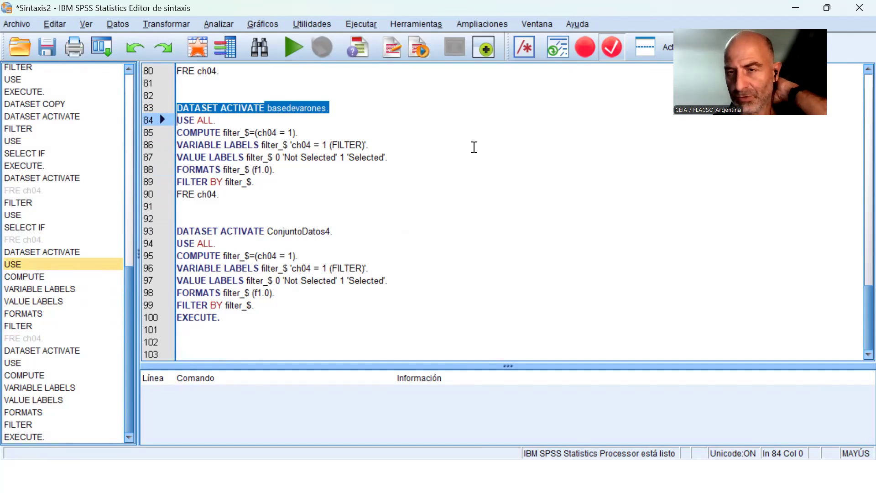
Delete the entire ConjuntoDatos4 filter block, from DATASET ACTIVATE through EXECUTE, from the Sintaxis2 syntax.
{"action": "key", "text": "Down"}
{"action": "key", "text": "Down"}
{"action": "key", "text": "Down"}
{"action": "key", "text": "Down"}
{"action": "key", "text": "Down"}
{"action": "key", "text": "Down"}
{"action": "key", "text": "Down"}
{"action": "key", "text": "Down"}
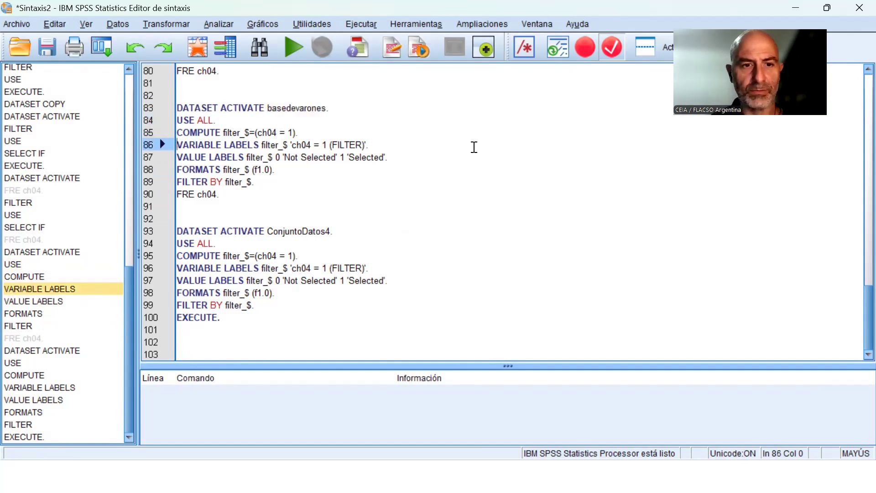
{"action": "key", "text": "shift+Down"}
{"action": "key", "text": "shift+Down"}
{"action": "key", "text": "shift+Down"}
{"action": "key", "text": "shift+Down"}
{"action": "key", "text": "shift+Down"}
{"action": "key", "text": "shift+Down"}
{"action": "key", "text": "shift+Down"}
{"action": "key", "text": "shift+Down"}
{"action": "key", "text": "shift+Down"}
{"action": "key", "text": "shift+Down"}
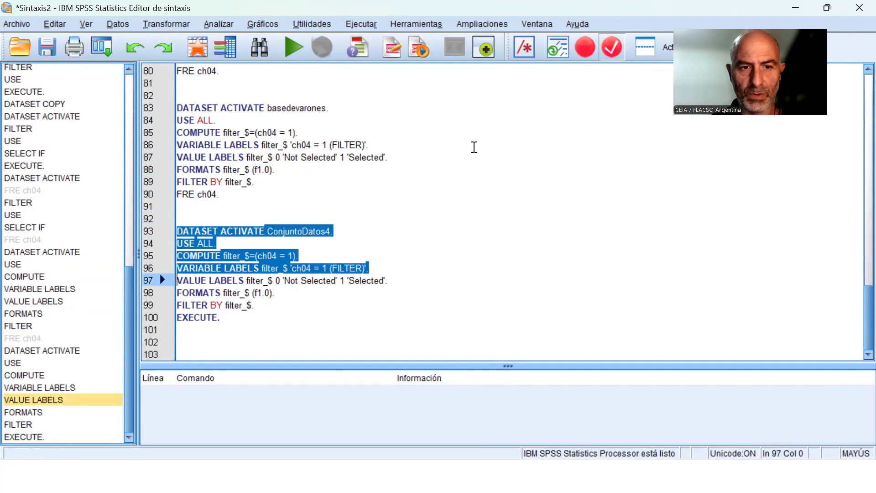
{"action": "key", "text": "Delete"}
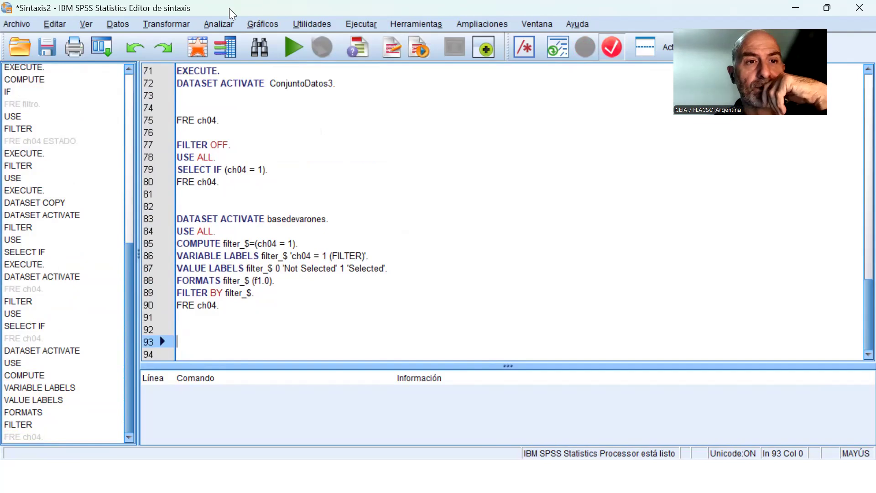
Examine the Select Cases option that copies selected cases to a new named dataset, and dismiss the dialog without applying it.
{"action": "left_click", "coordinate": [109, 24]}
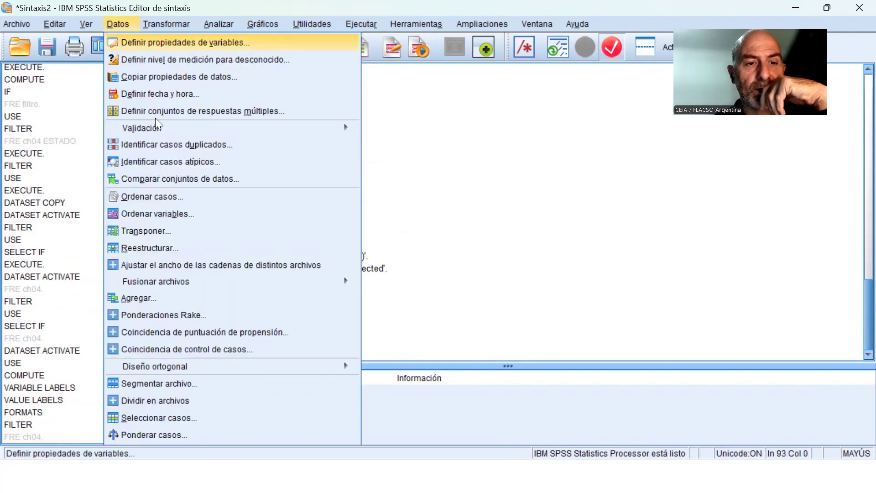
{"action": "left_click", "coordinate": [216, 419]}
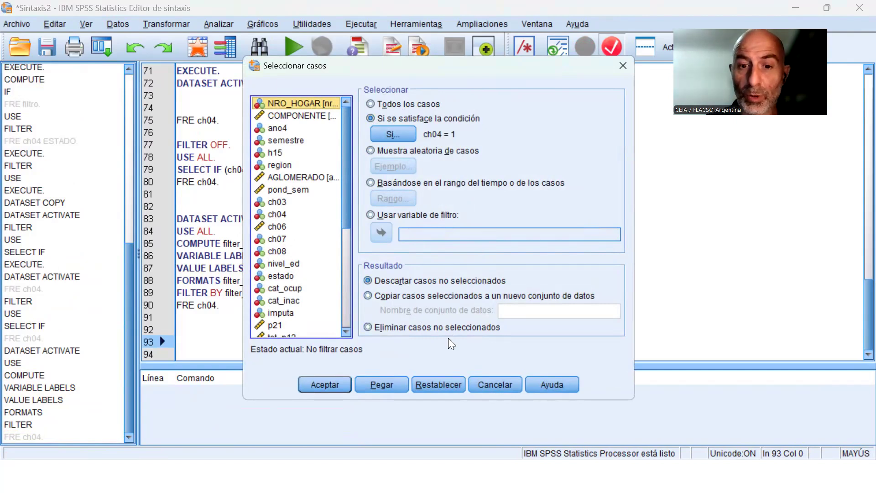
{"action": "left_click", "coordinate": [520, 295]}
{"action": "left_click", "coordinate": [527, 311]}
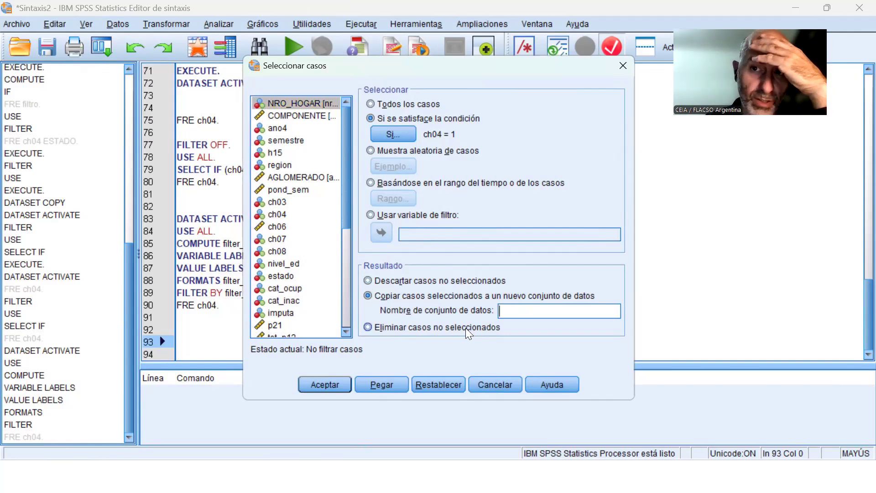
{"action": "left_click", "coordinate": [482, 293]}
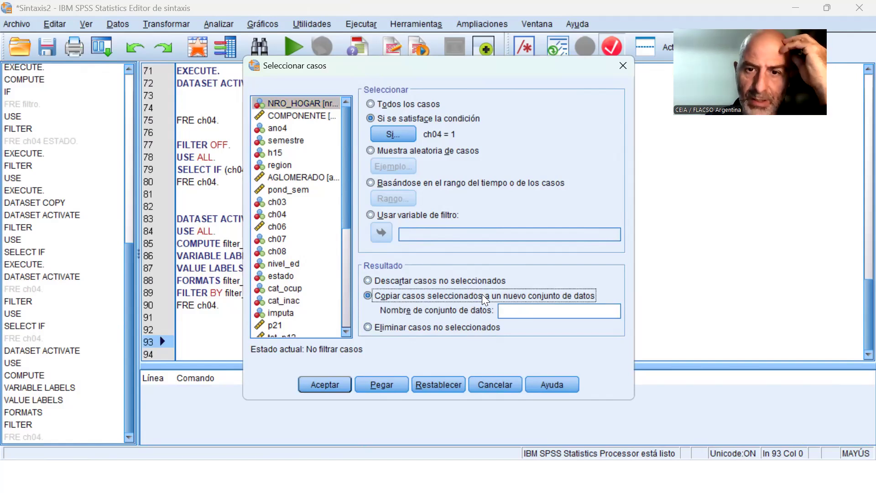
{"action": "left_click", "coordinate": [519, 316]}
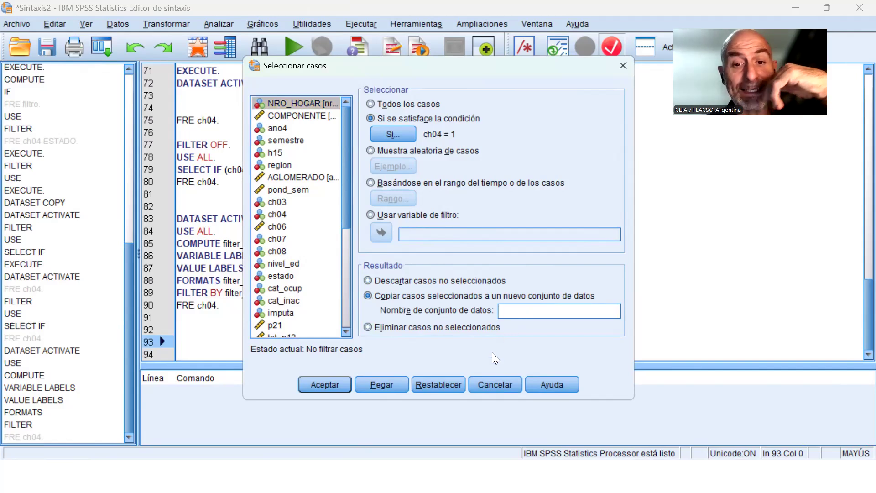
{"action": "left_click", "coordinate": [503, 381]}
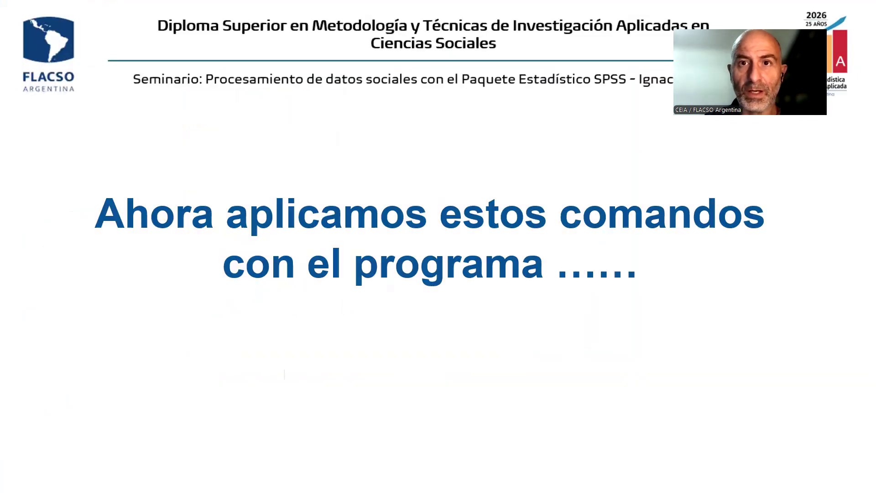
{"action": "key", "text": "Right"}
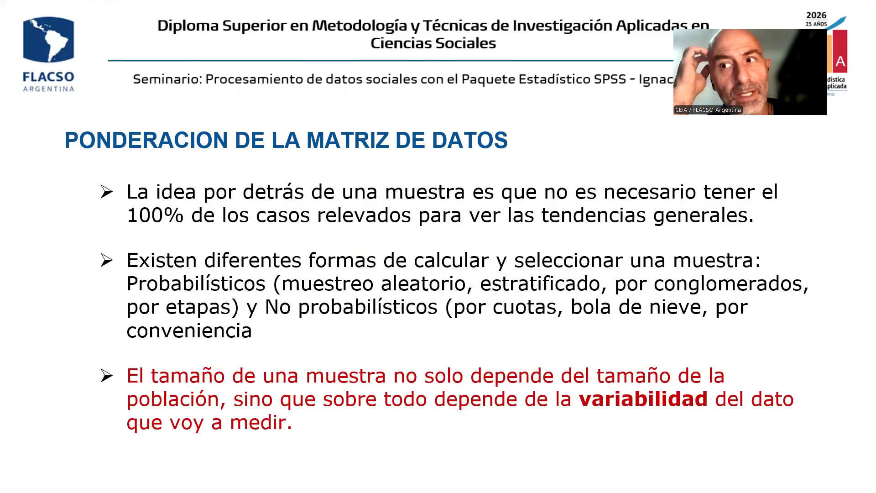
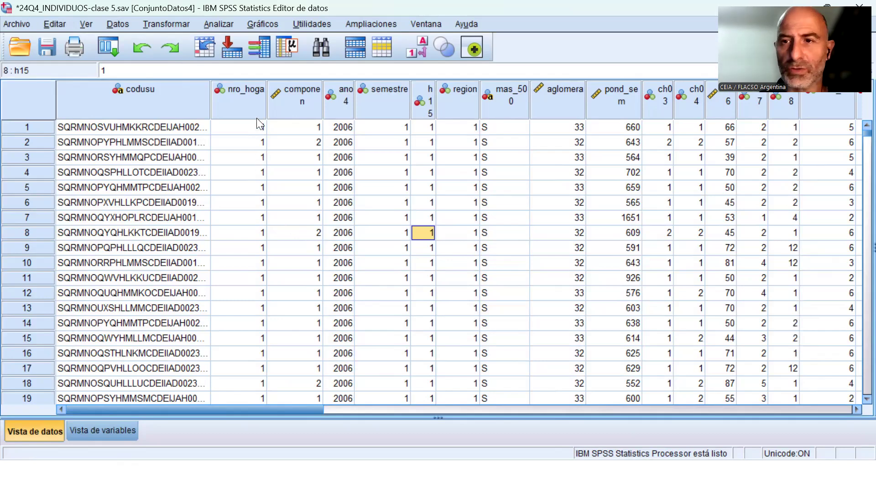
{"action": "left_click", "coordinate": [118, 24]}
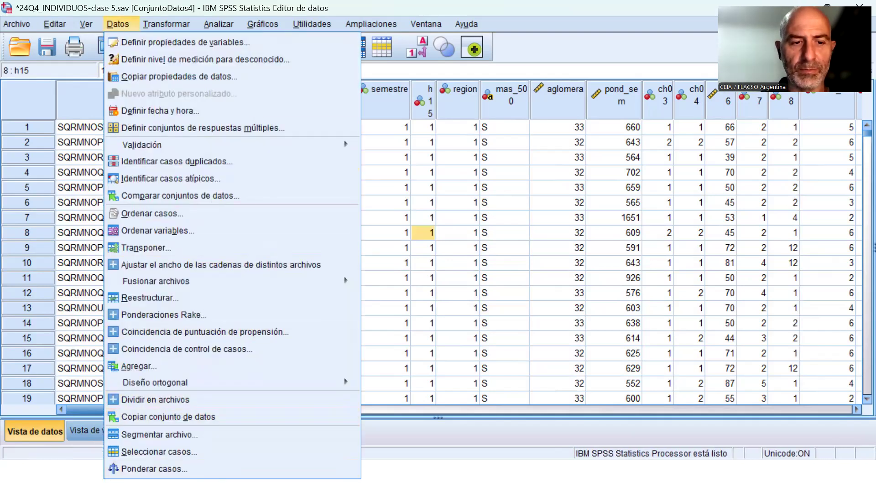
{"action": "left_click", "coordinate": [166, 466]}
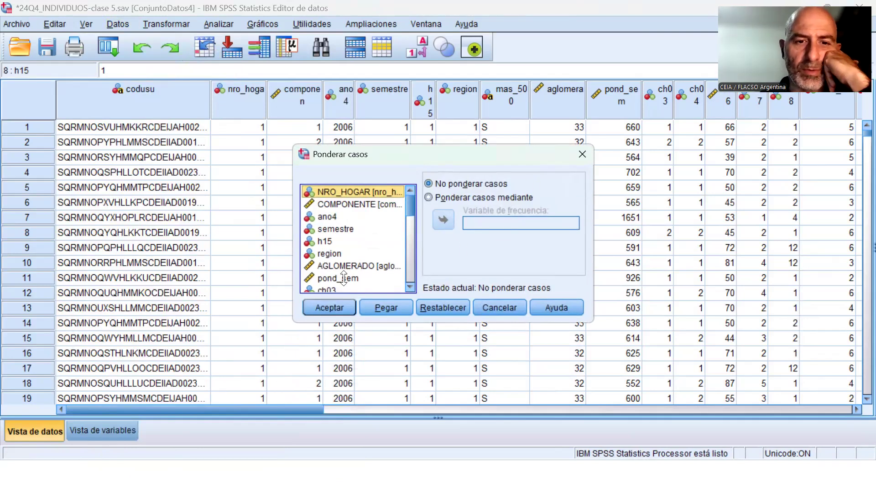
{"action": "left_click", "coordinate": [501, 309]}
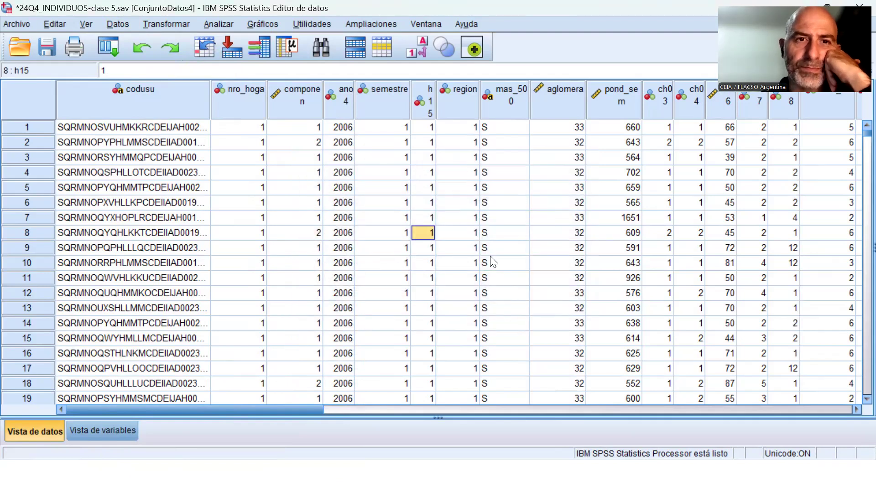
Run a Frequencies analysis of ch04 on the unweighted ConjuntoDatos4 data.
{"action": "left_click", "coordinate": [218, 23]}
{"action": "mouse_move", "coordinate": [241, 57]}
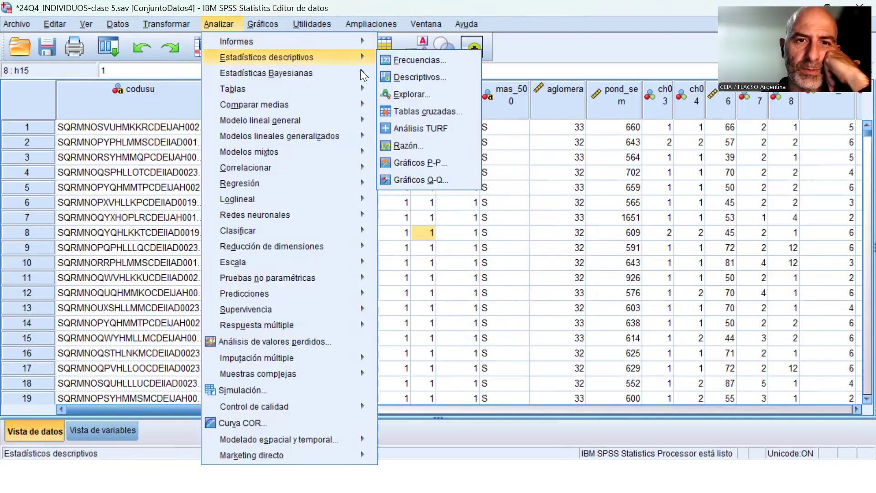
{"action": "left_click", "coordinate": [401, 61]}
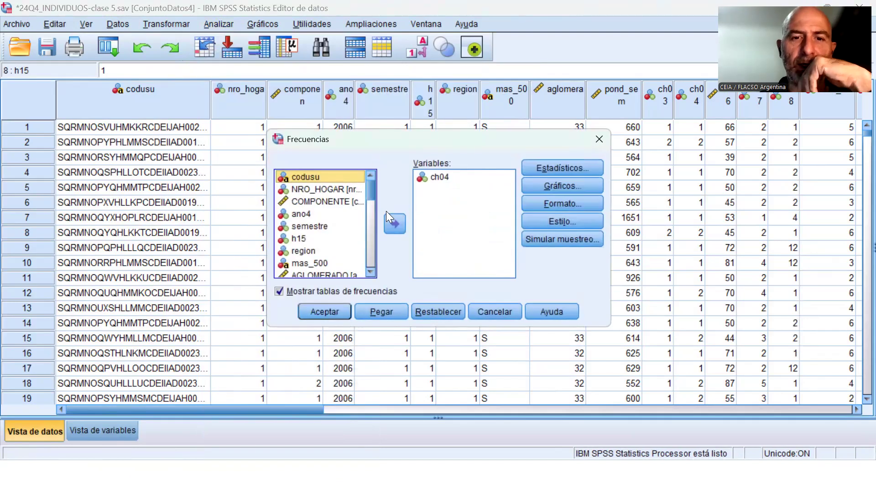
{"action": "left_click", "coordinate": [332, 313]}
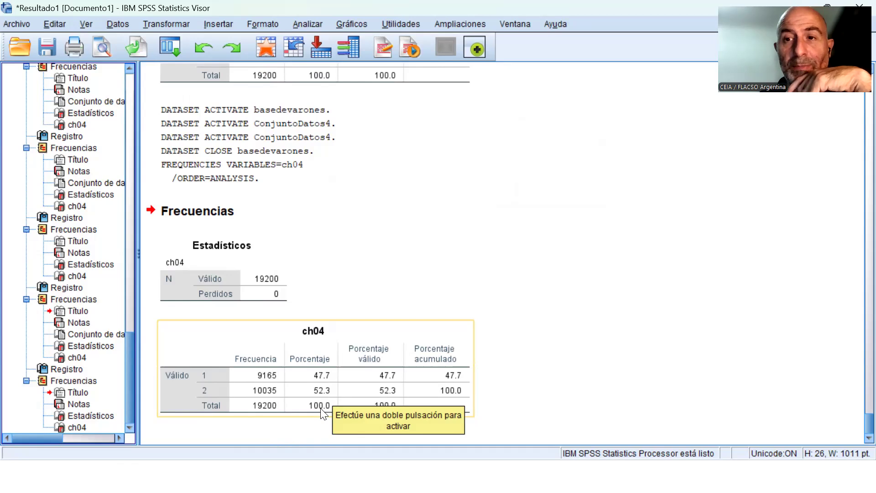
Set case weighting by pond_sem, paste it as syntax into Sintaxis2, and add three line breaks after the command.
{"action": "left_click", "coordinate": [118, 24]}
{"action": "left_click", "coordinate": [193, 431]}
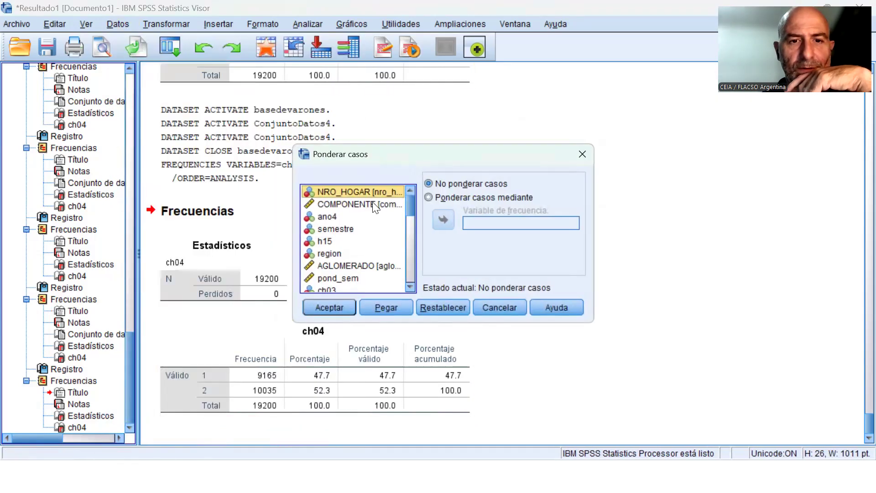
{"action": "left_click", "coordinate": [471, 199]}
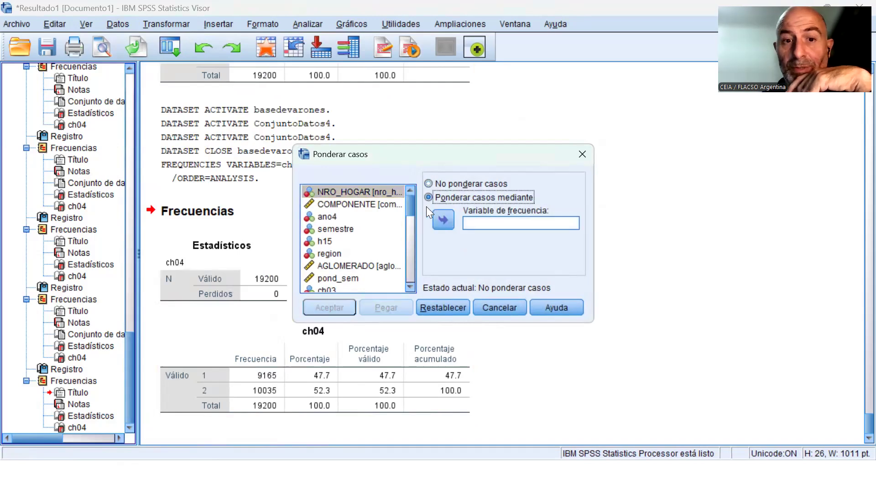
{"action": "left_click_drag", "start_coordinate": [408, 201], "coordinate": [408, 208]}
{"action": "left_click", "coordinate": [338, 249]}
{"action": "left_click", "coordinate": [446, 221]}
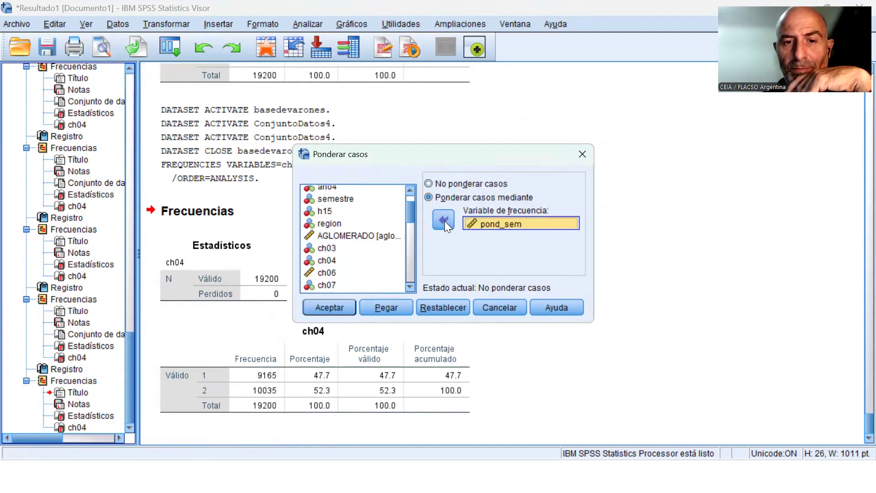
{"action": "left_click", "coordinate": [394, 307]}
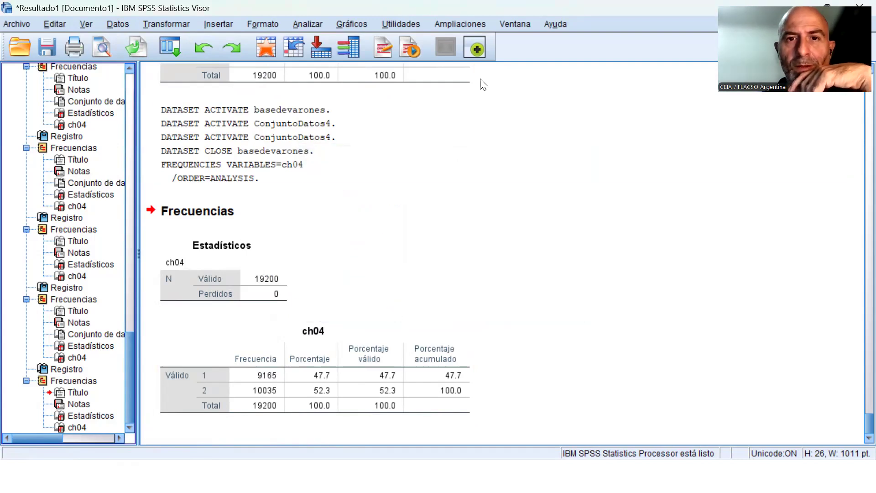
{"action": "left_click", "coordinate": [515, 24]}
{"action": "left_click", "coordinate": [404, 167]}
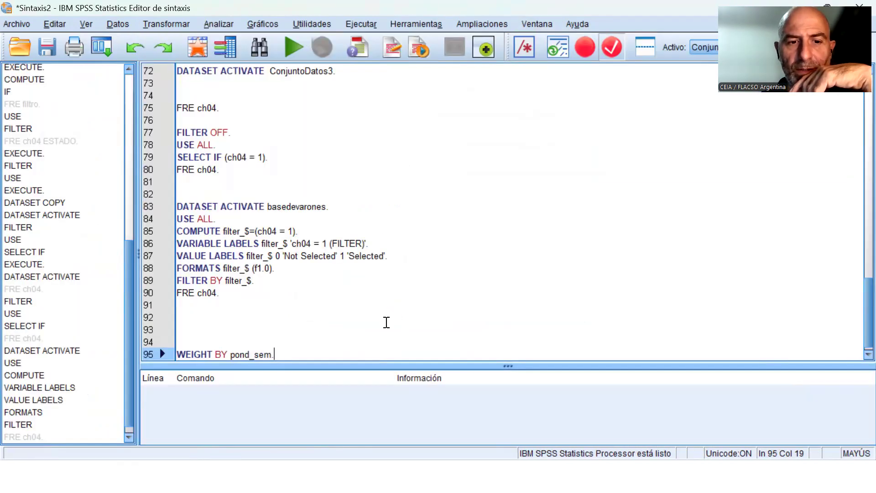
{"action": "key", "text": "Return"}
{"action": "key", "text": "Return"}
{"action": "key", "text": "Return"}
Delete the filter block from DATASET ACTIVATE basedevarones through its FRE ch04 line, plus a spare blank line.
{"action": "key", "text": "Up"}
{"action": "key", "text": "Up"}
{"action": "key", "text": "Up"}
{"action": "key", "text": "Up"}
{"action": "key", "text": "Up"}
{"action": "key", "text": "Up"}
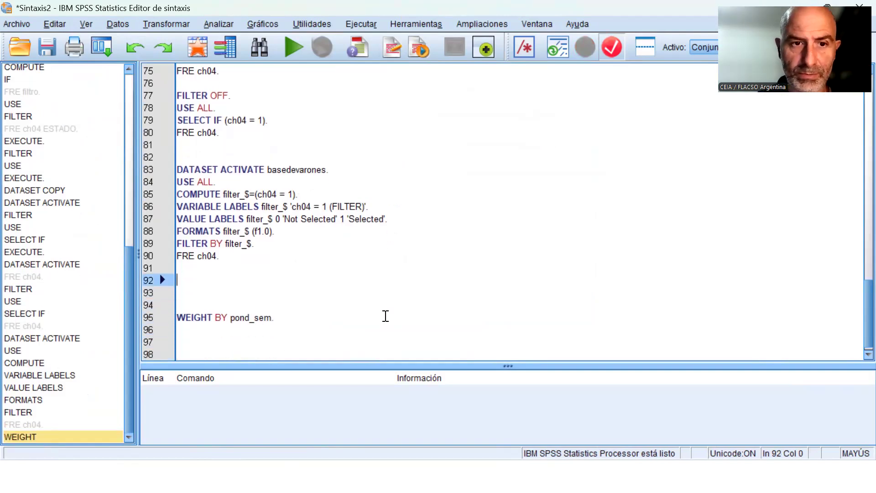
{"action": "key", "text": "Up"}
{"action": "key", "text": "Up"}
{"action": "key", "text": "Up"}
{"action": "key", "text": "Up"}
{"action": "key", "text": "Up"}
{"action": "key", "text": "Up"}
{"action": "key", "text": "Up"}
{"action": "key", "text": "Up"}
{"action": "key", "text": "Up"}
{"action": "key", "text": "shift+Down"}
{"action": "key", "text": "shift+Down"}
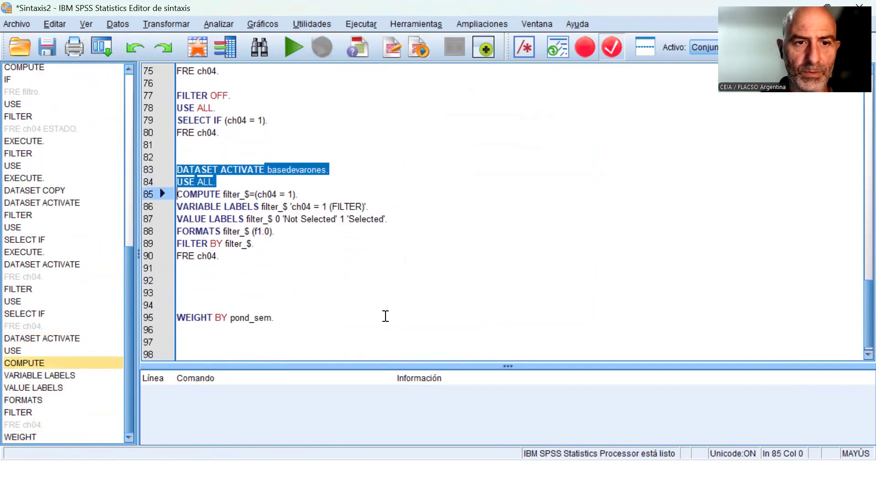
{"action": "key", "text": "shift+Down"}
{"action": "key", "text": "shift+Down"}
{"action": "key", "text": "shift+Down"}
{"action": "key", "text": "shift+Down"}
{"action": "key", "text": "shift+Down"}
{"action": "key", "text": "shift+Down"}
{"action": "key", "text": "Delete"}
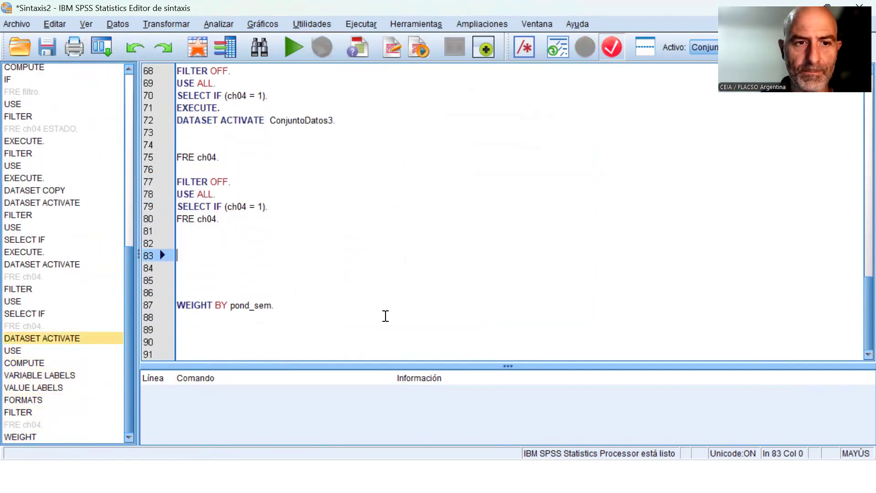
{"action": "key", "text": "Delete"}
Add the comment "**** APLICACION DE PONDERADORES." above the WEIGHT command and tidy the blank lines between them.
{"action": "type", "text": "**** "}
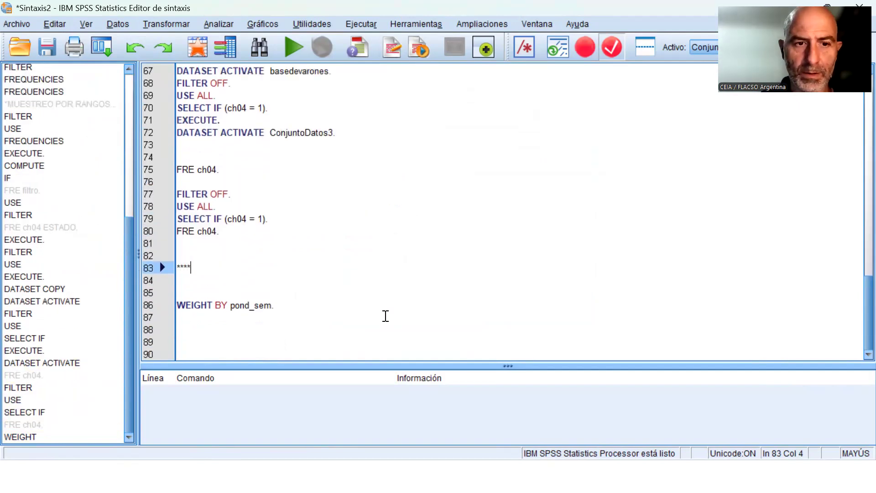
{"action": "type", "text": "AP"}
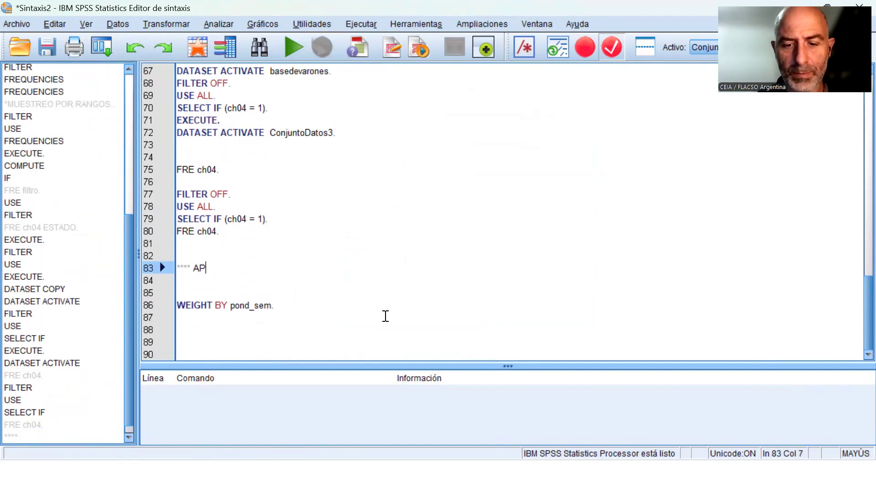
{"action": "type", "text": "LICACION DE PO"}
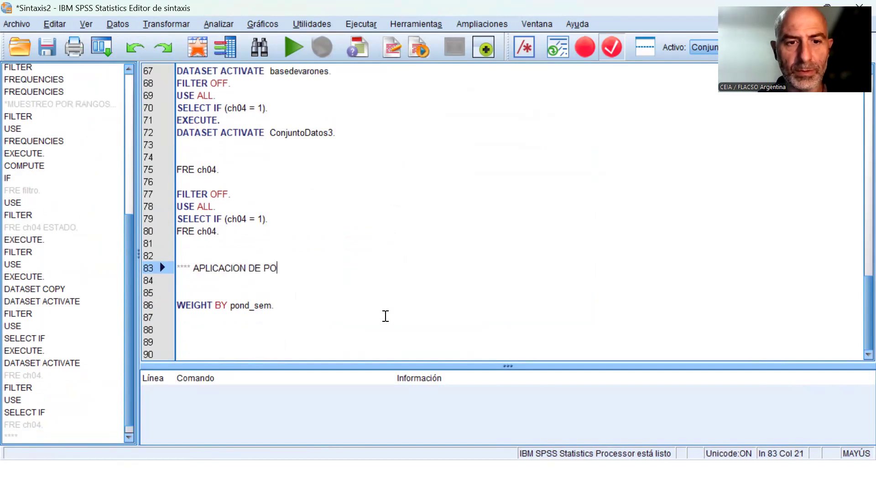
{"action": "type", "text": "NDERADORES."}
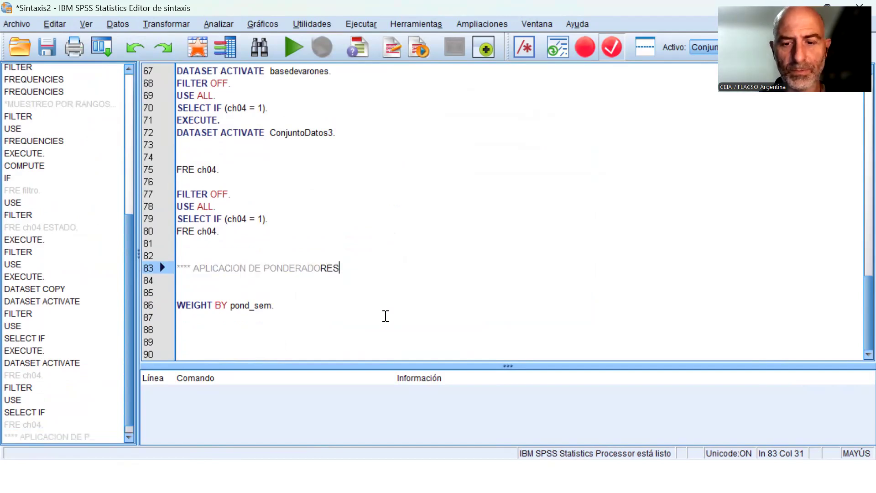
{"action": "key", "text": "Return"}
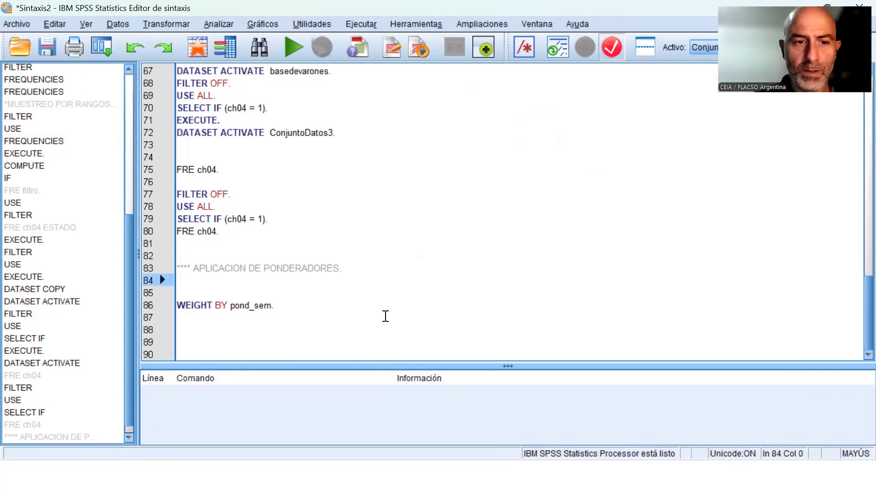
{"action": "key", "text": "Delete"}
{"action": "key", "text": "Delete"}
{"action": "key", "text": "Return"}
Copy the existing "FRE ch04." line to directly above and directly below WEIGHT BY pond_sem.
{"action": "key", "text": "Up"}
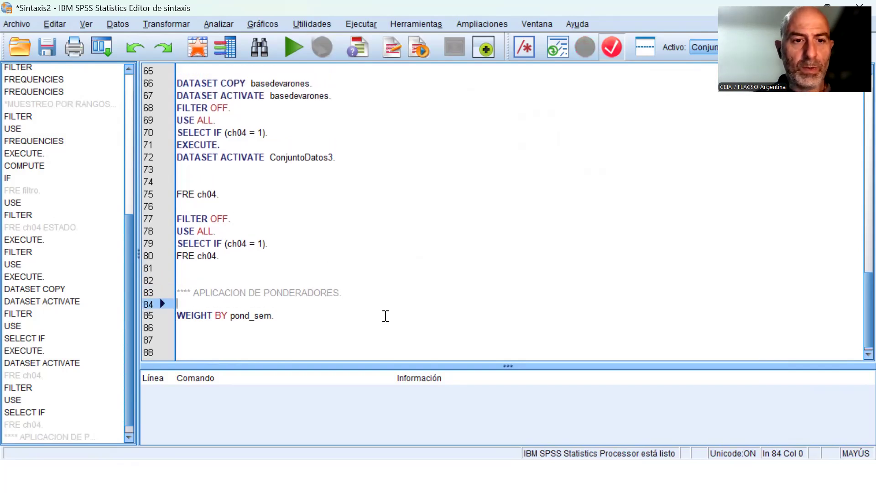
{"action": "key", "text": "Up"}
{"action": "key", "text": "Up"}
{"action": "key", "text": "Up"}
{"action": "key", "text": "shift+Up"}
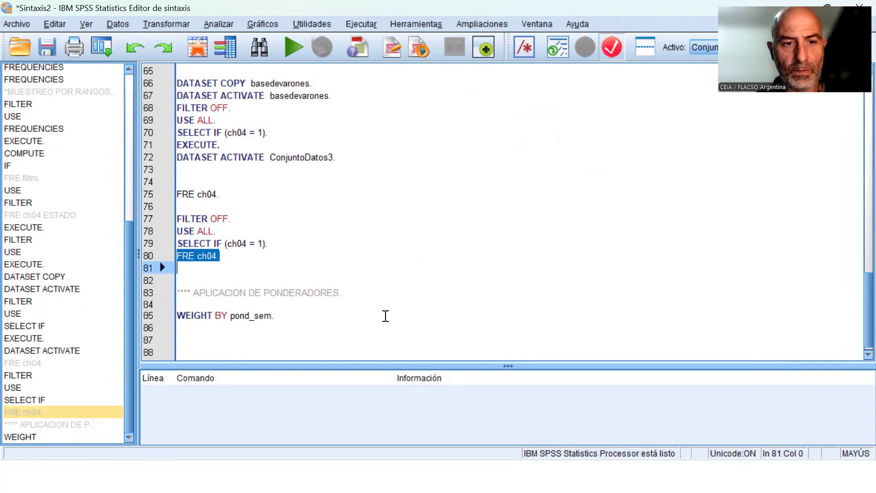
{"action": "key", "text": "ctrl+c"}
{"action": "key", "text": "Down"}
{"action": "key", "text": "Down"}
{"action": "key", "text": "Down"}
{"action": "key", "text": "Down"}
{"action": "key", "text": "ctrl+v"}
{"action": "key", "text": "Down"}
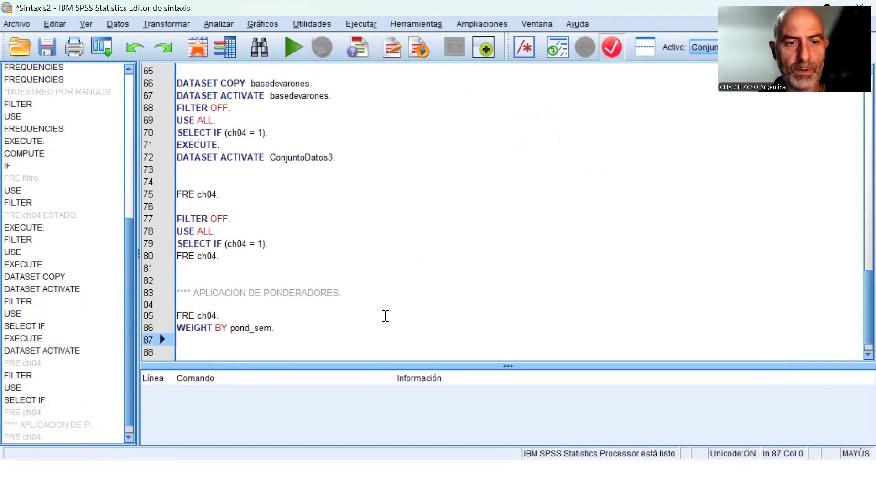
{"action": "key", "text": "ctrl+v"}
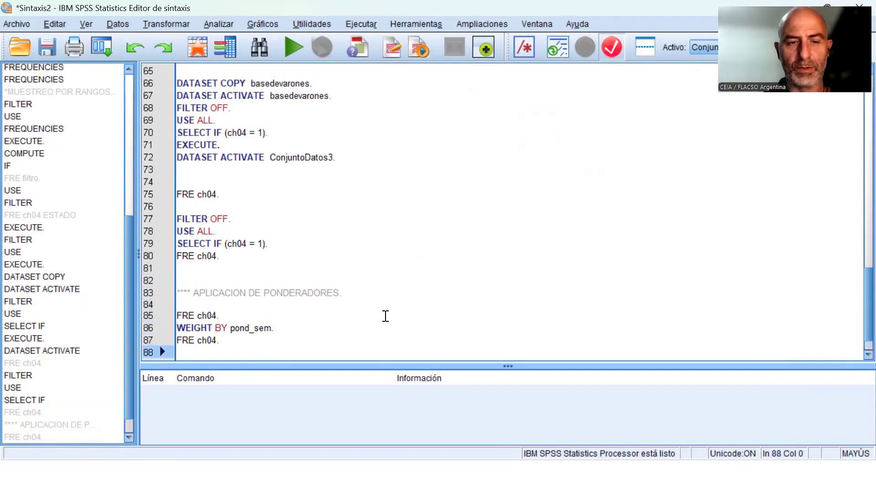
Run only the WEIGHT BY pond_sem line and the FRE ch04 line below it, and view the resulting frequency table.
{"action": "key", "text": "Up"}
{"action": "key", "text": "Up"}
{"action": "key", "text": "Up"}
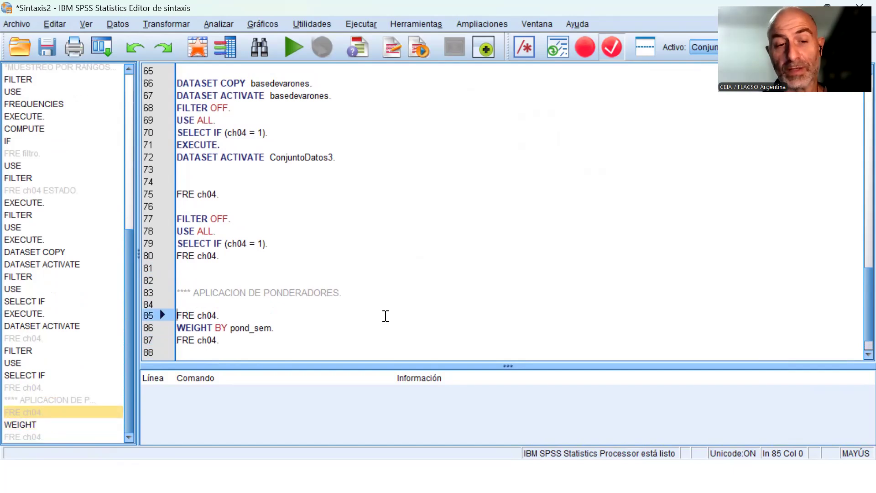
{"action": "key", "text": "Down"}
{"action": "key", "text": "Down"}
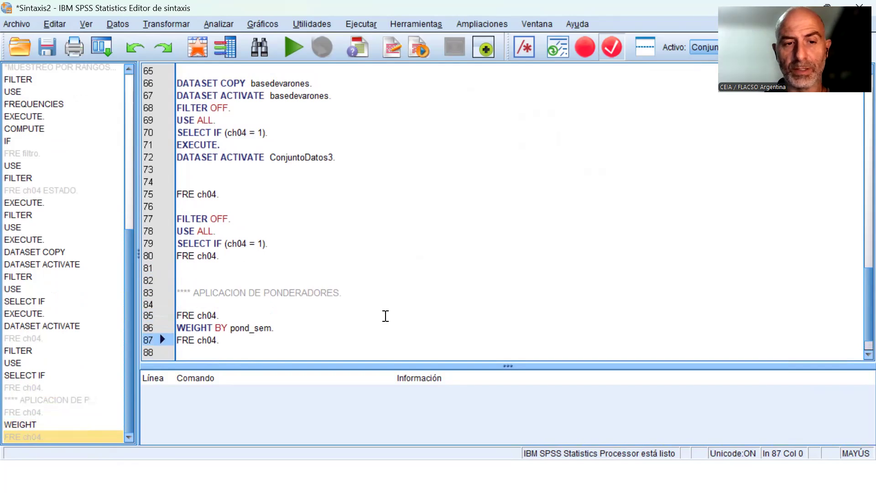
{"action": "key", "text": "Up"}
{"action": "key", "text": "Up"}
{"action": "key", "text": "Down"}
{"action": "key", "text": "shift+Down"}
{"action": "key", "text": "shift+Down"}
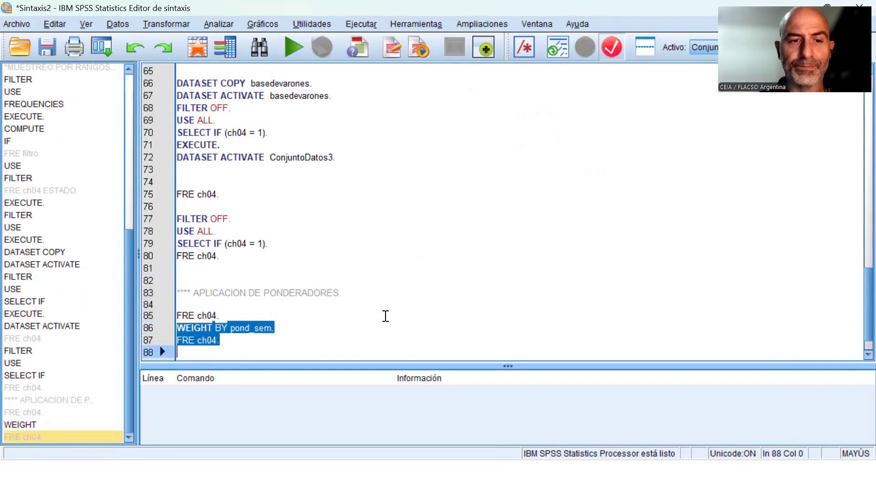
{"action": "left_click", "coordinate": [294, 48]}
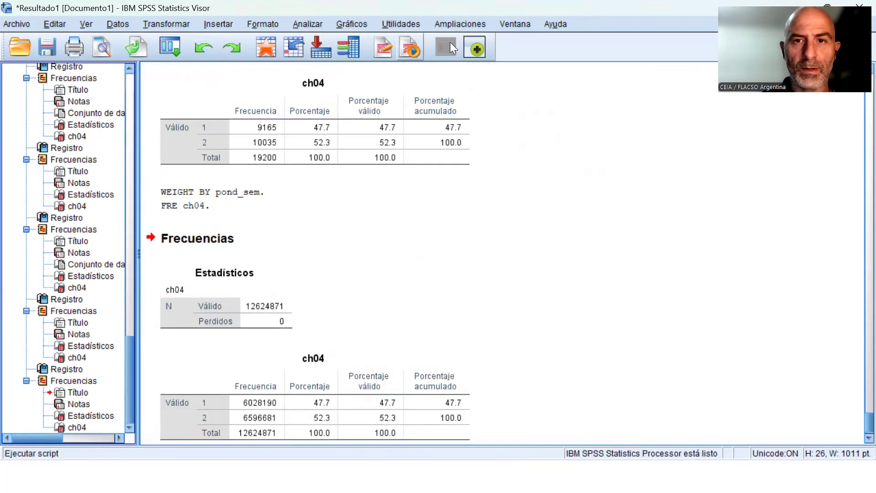
{"action": "scroll", "coordinate": [484, 254], "scroll_direction": "down", "scroll_amount": 1}
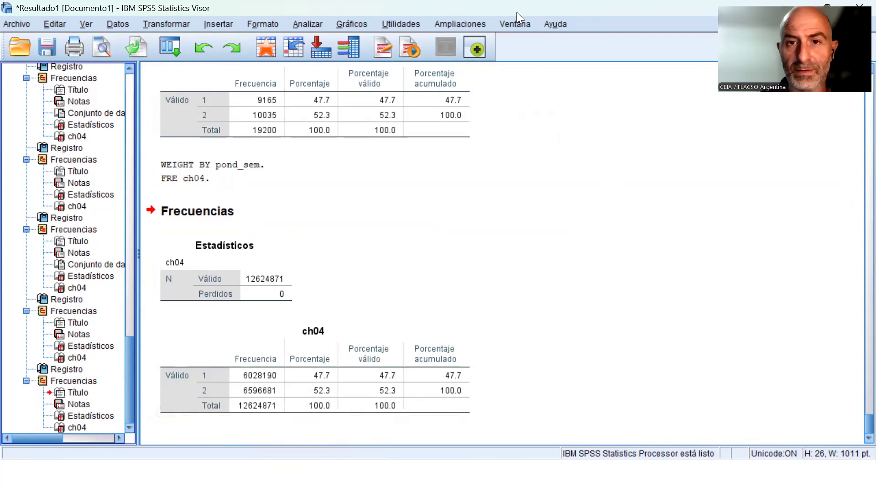
Run Frequencies for ch04 and region on the weighted ConjuntoDatos4 data, and compare the output with the earlier unweighted ch04 table.
{"action": "left_click", "coordinate": [515, 24]}
{"action": "left_click", "coordinate": [370, 182]}
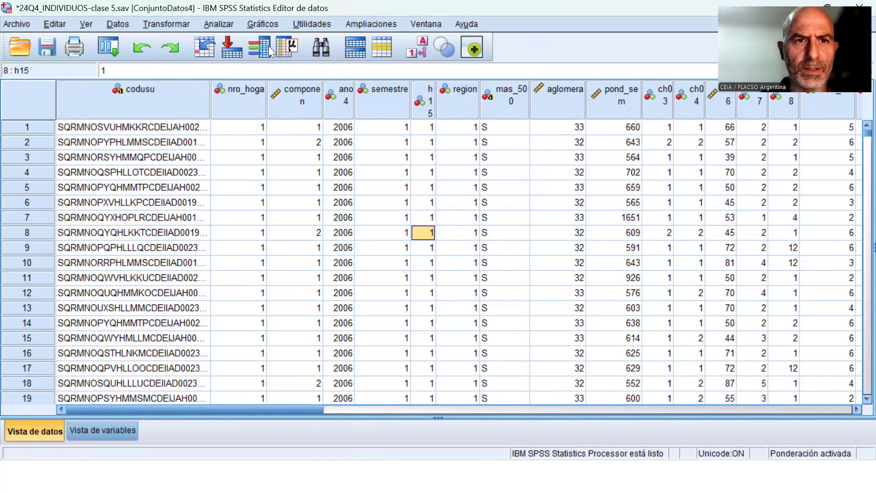
{"action": "left_click", "coordinate": [221, 23]}
{"action": "mouse_move", "coordinate": [276, 59]}
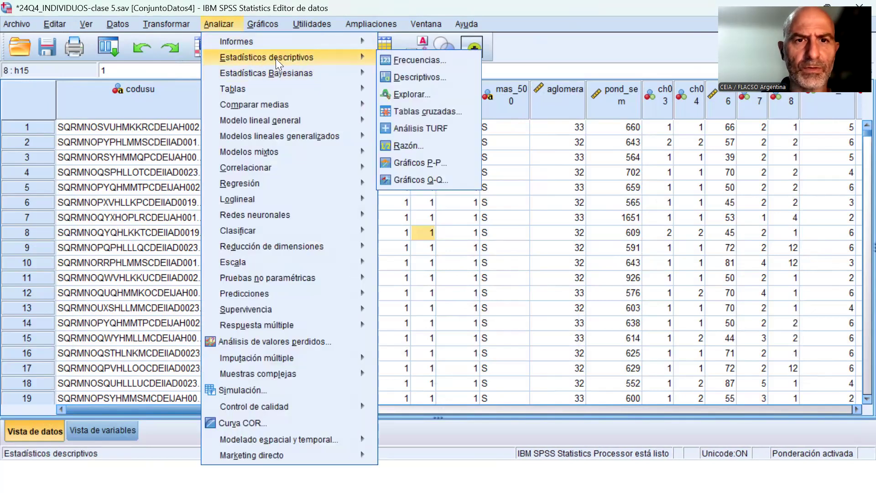
{"action": "left_click", "coordinate": [402, 60]}
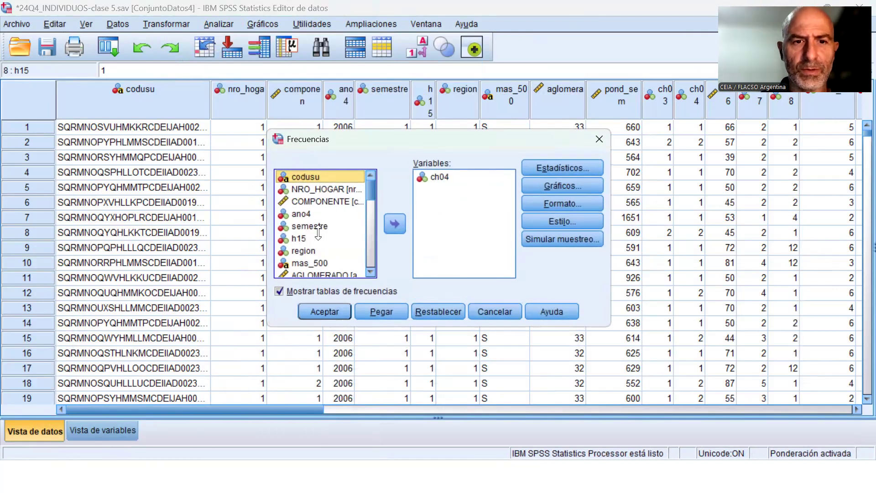
{"action": "double_click", "coordinate": [319, 251]}
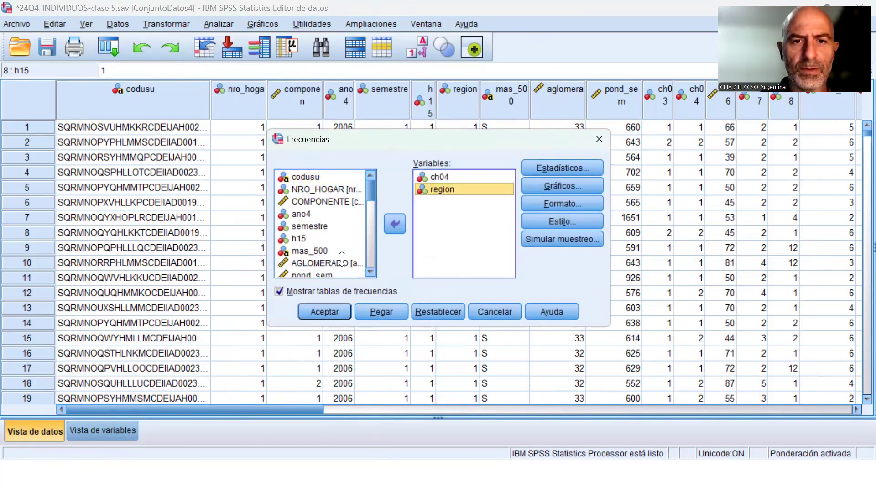
{"action": "left_click", "coordinate": [326, 312]}
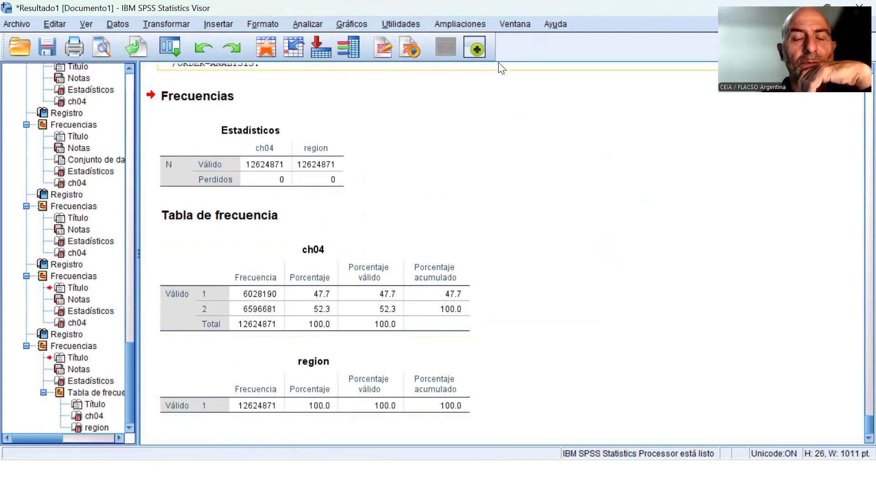
{"action": "scroll", "coordinate": [287, 204], "scroll_direction": "up", "scroll_amount": 4}
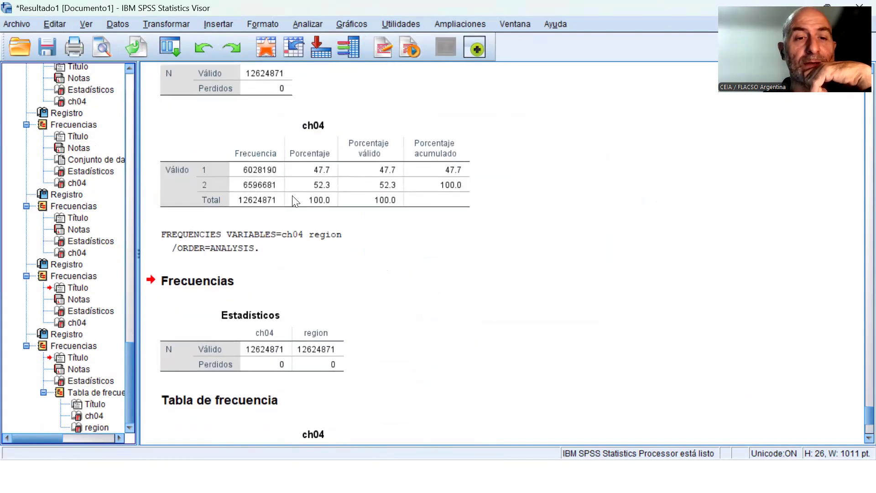
{"action": "scroll", "coordinate": [297, 183], "scroll_direction": "up", "scroll_amount": 3}
{"action": "scroll", "coordinate": [306, 146], "scroll_direction": "up", "scroll_amount": 3}
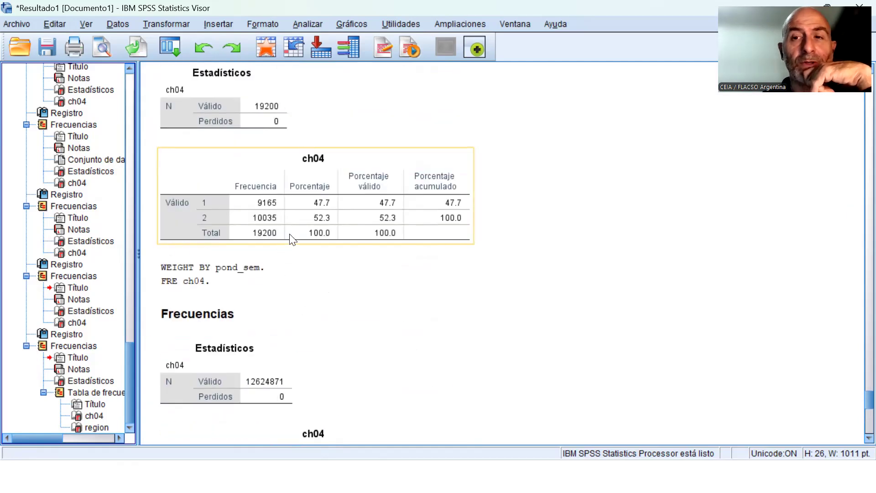
Set the weighting options to not weight cases and paste the resulting WEIGHT OFF command into the syntax without running it.
{"action": "scroll", "coordinate": [293, 251], "scroll_direction": "down", "scroll_amount": 9}
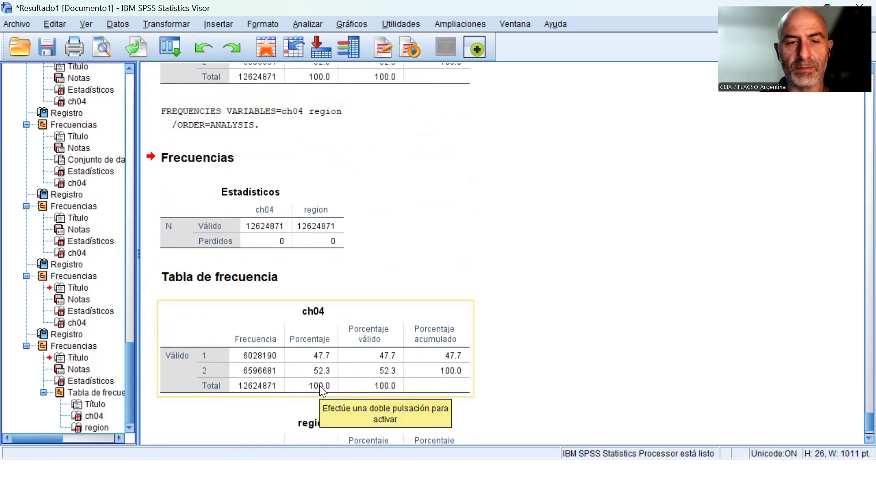
{"action": "scroll", "coordinate": [322, 388], "scroll_direction": "down", "scroll_amount": 3}
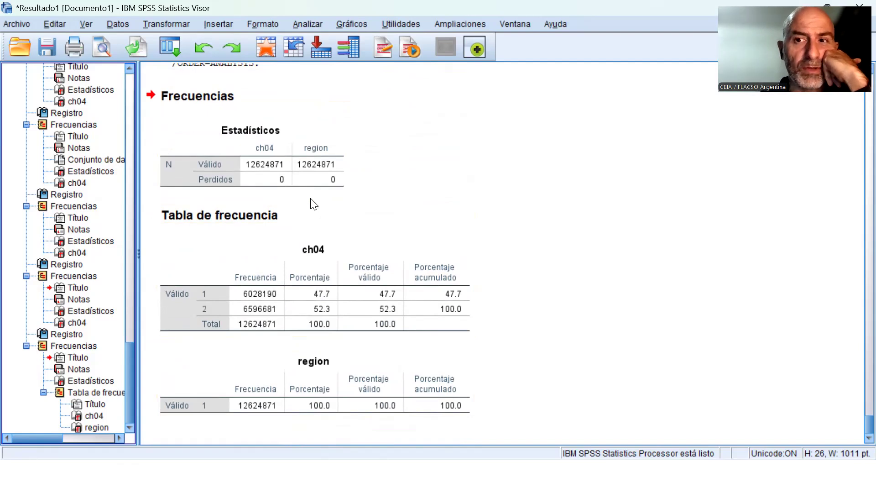
{"action": "left_click", "coordinate": [120, 25]}
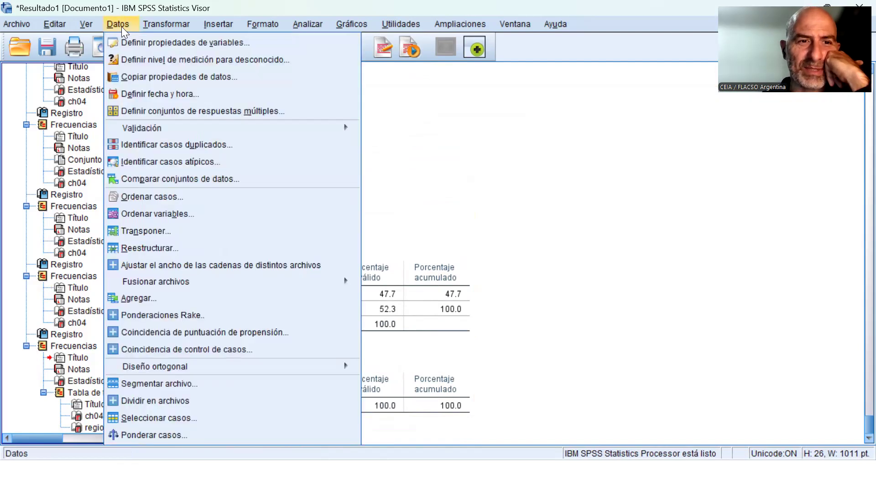
{"action": "mouse_move", "coordinate": [219, 367]}
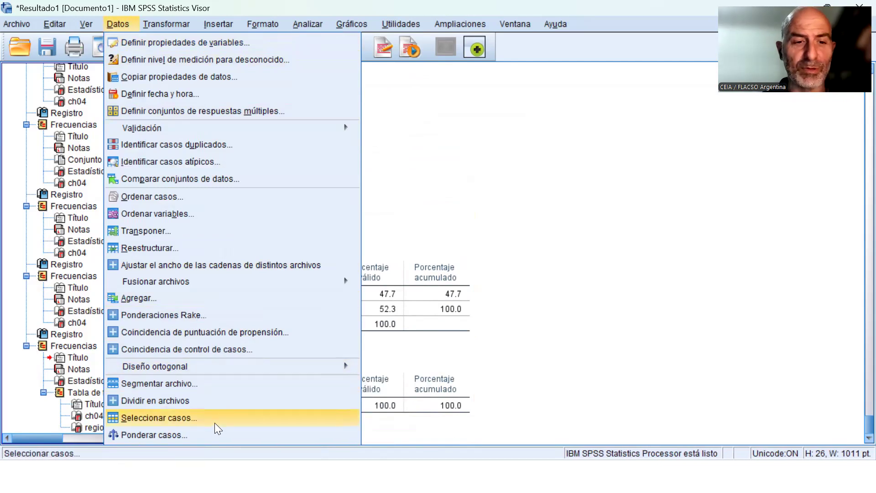
{"action": "left_click", "coordinate": [203, 434]}
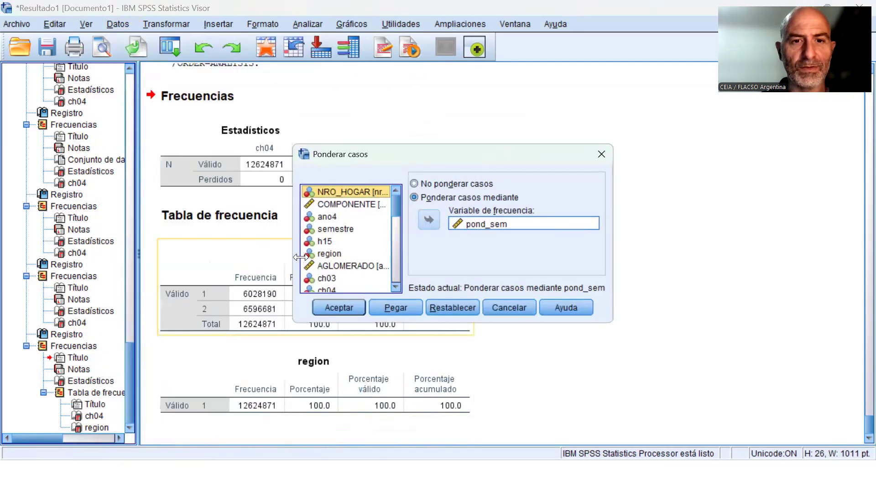
{"action": "left_click", "coordinate": [430, 184]}
{"action": "left_click", "coordinate": [395, 308]}
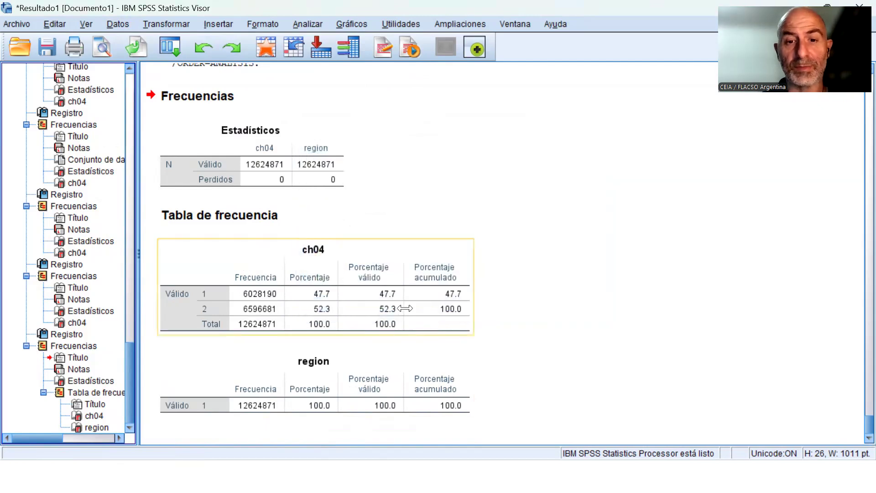
In Sintaxis2, remove the extra blank lines above WEIGHT OFF so that only one separates it from the FRE ch04 line.
{"action": "left_click", "coordinate": [516, 24]}
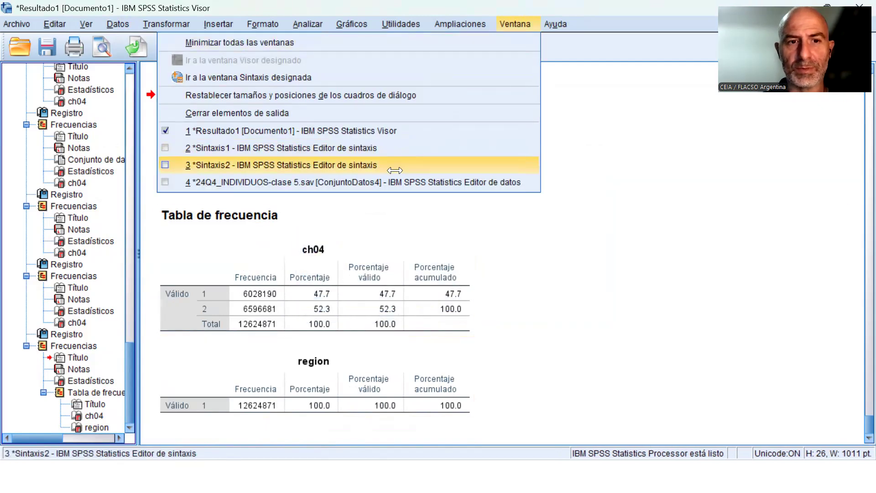
{"action": "left_click", "coordinate": [507, 164]}
{"action": "left_click", "coordinate": [343, 320]}
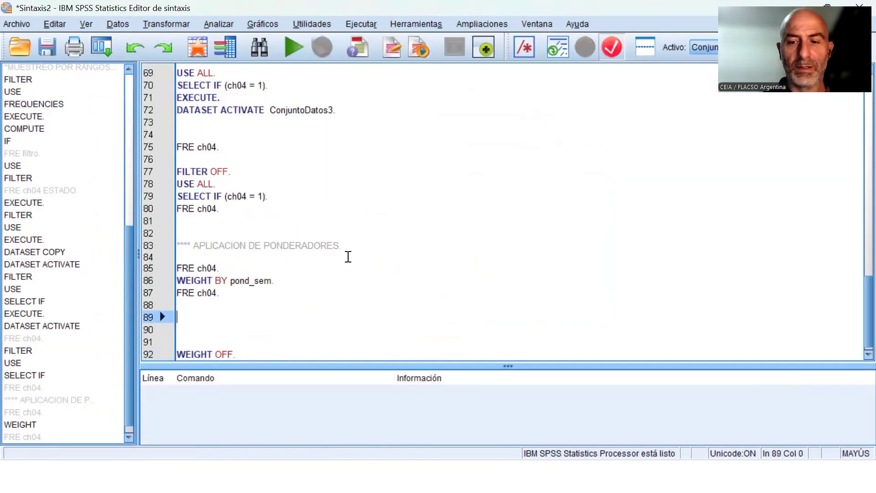
{"action": "key", "text": "Delete"}
{"action": "key", "text": "Delete"}
{"action": "key", "text": "Delete"}
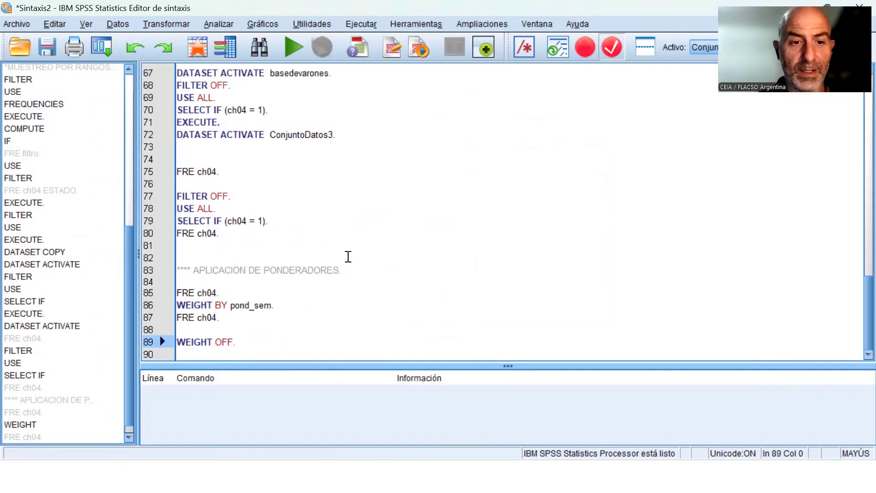
Copy the "FRE ch04." line from under WEIGHT BY pond_sem to directly below WEIGHT OFF.
{"action": "key", "text": "Up"}
{"action": "key", "text": "Up"}
{"action": "key", "text": "shift+Down"}
{"action": "key", "text": "ctrl+c"}
{"action": "key", "text": "Down"}
{"action": "key", "text": "Down"}
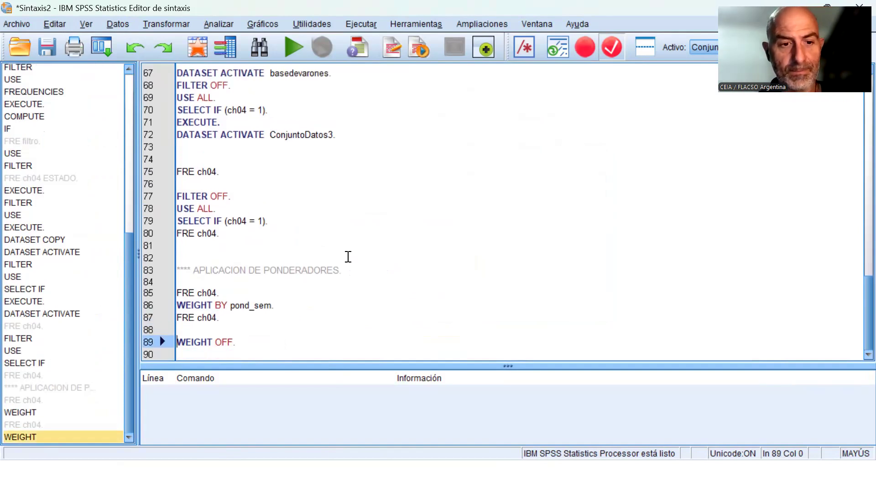
{"action": "key", "text": "ctrl+v"}
Run only the WEIGHT OFF line and the FRE ch04 line below it to get the unweighted frequency table.
{"action": "key", "text": "Up"}
{"action": "key", "text": "Up"}
{"action": "key", "text": "shift+Down"}
{"action": "key", "text": "shift+Down"}
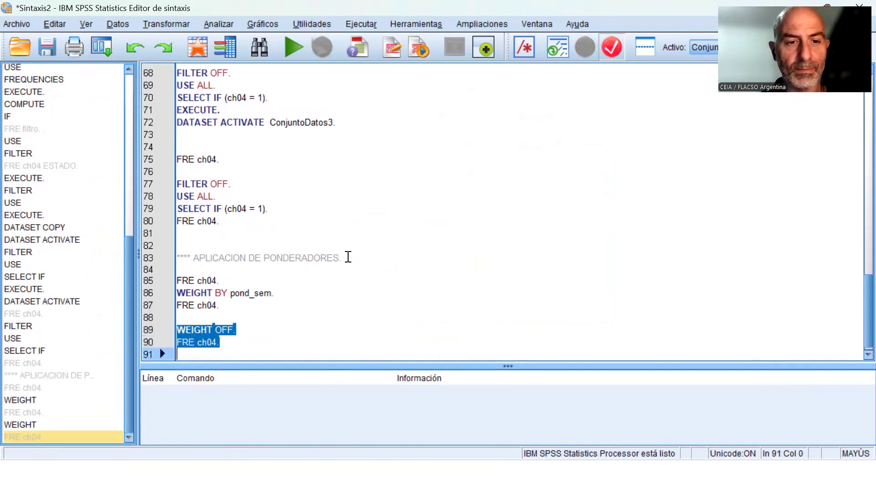
{"action": "left_click", "coordinate": [293, 47]}
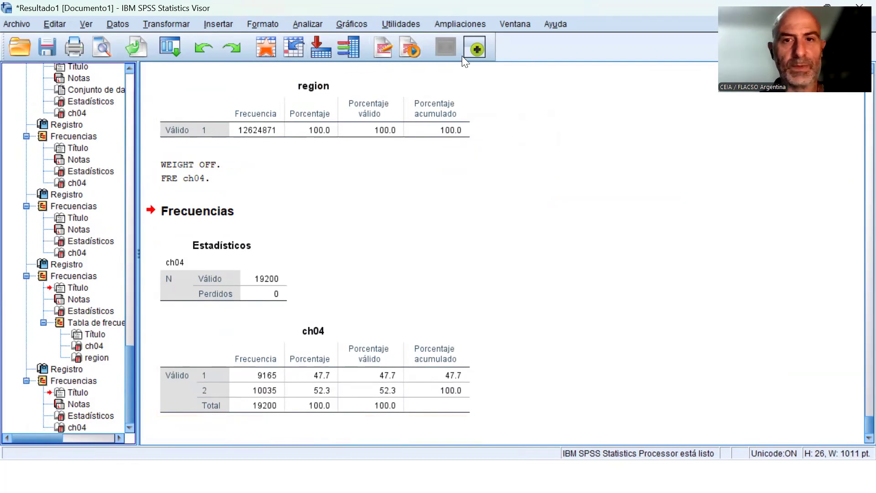
Return to Sintaxis2 and rerun the WEIGHT BY pond_sem line with the FRE ch04 line directly below it.
{"action": "left_click", "coordinate": [514, 24]}
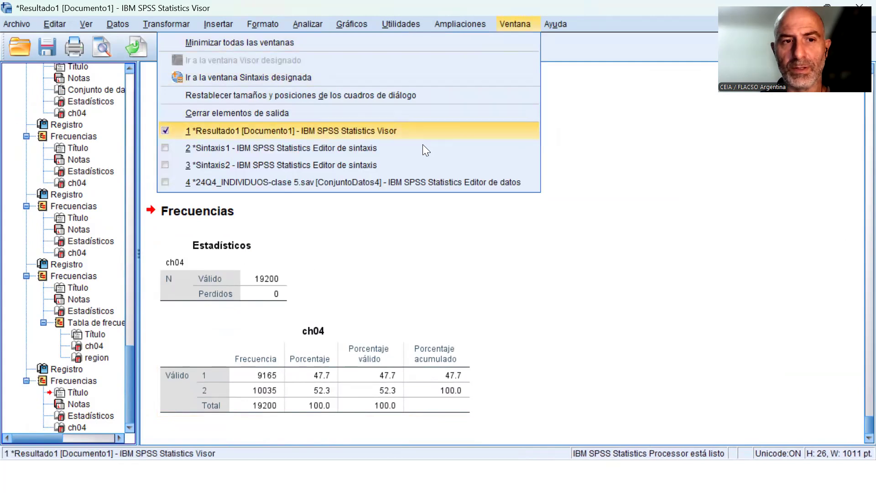
{"action": "left_click", "coordinate": [360, 164]}
{"action": "left_click", "coordinate": [266, 306]}
{"action": "left_click_drag", "start_coordinate": [234, 293], "coordinate": [235, 306]}
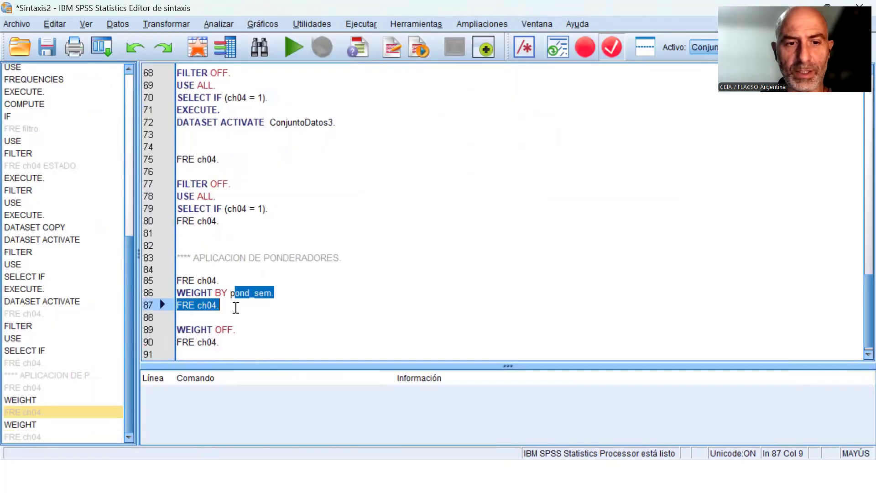
{"action": "left_click", "coordinate": [294, 47]}
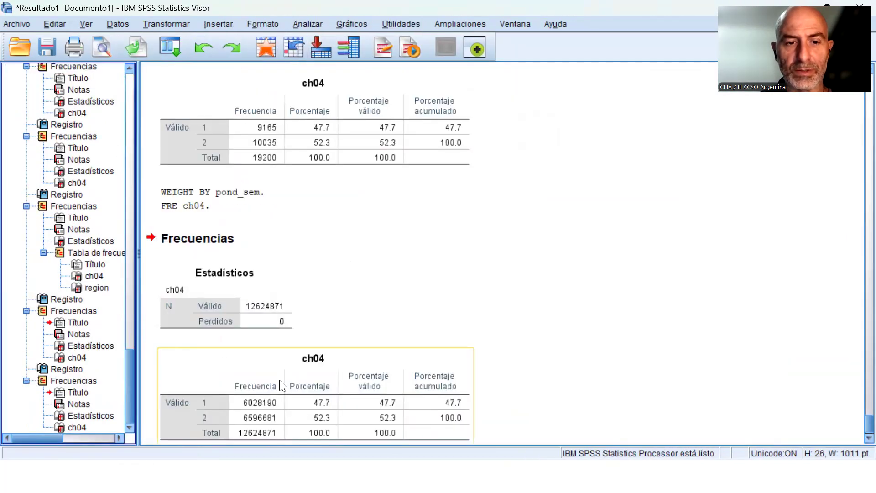
Examine the pond_sem column in the 24Q4_INDIVIDUOS-clase 5.sav data, checking the weight assigned to several individual cases.
{"action": "left_click", "coordinate": [525, 25]}
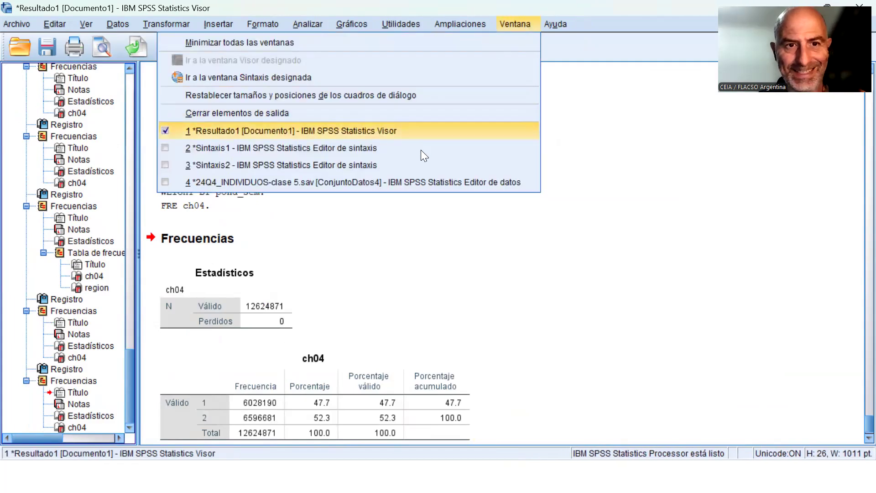
{"action": "left_click", "coordinate": [419, 177]}
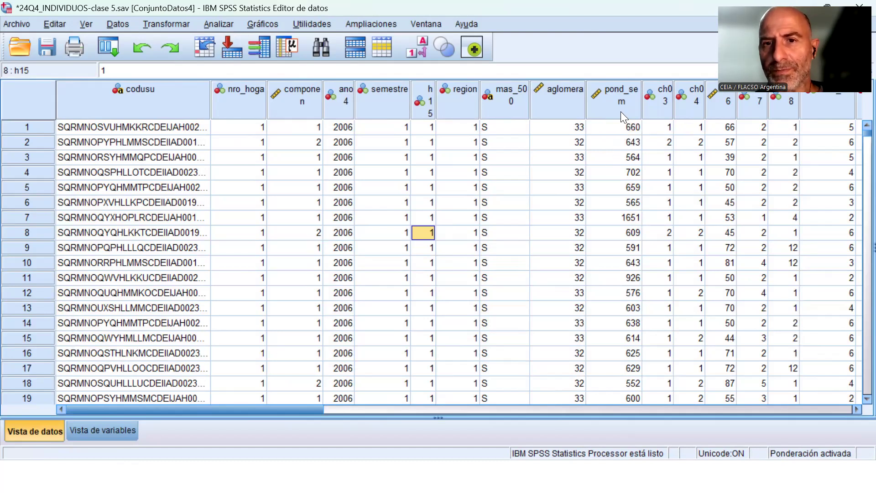
{"action": "left_click", "coordinate": [621, 97]}
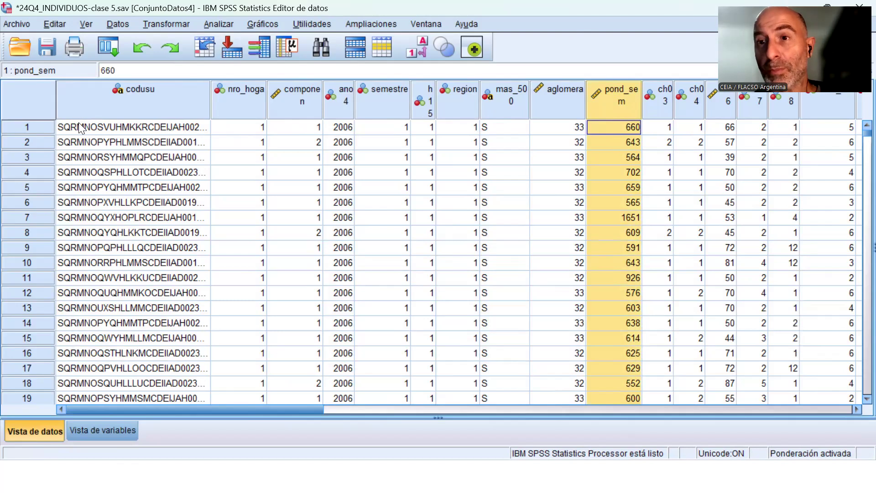
{"action": "left_click", "coordinate": [629, 129]}
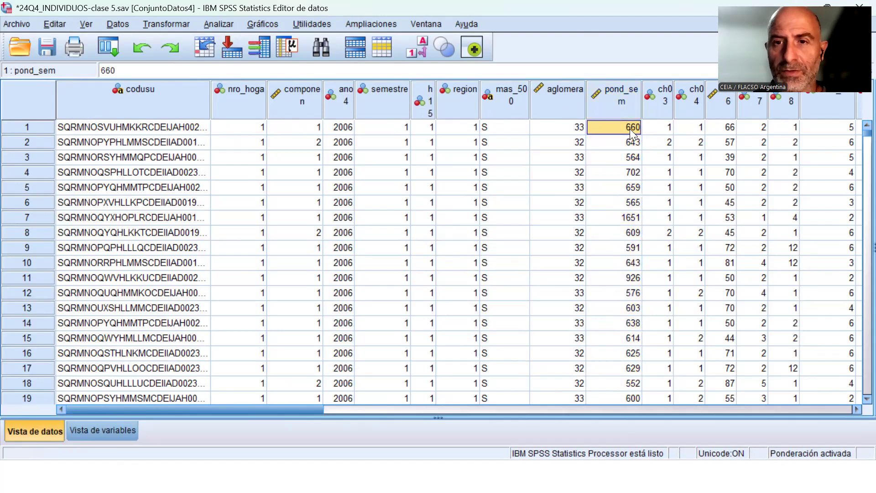
{"action": "left_click", "coordinate": [630, 142]}
{"action": "left_click", "coordinate": [630, 157]}
{"action": "left_click", "coordinate": [631, 187]}
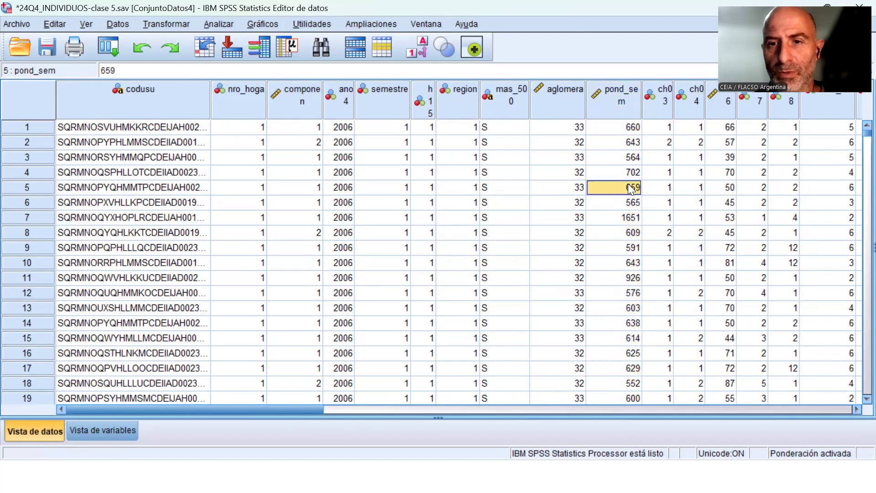
{"action": "left_click", "coordinate": [628, 217]}
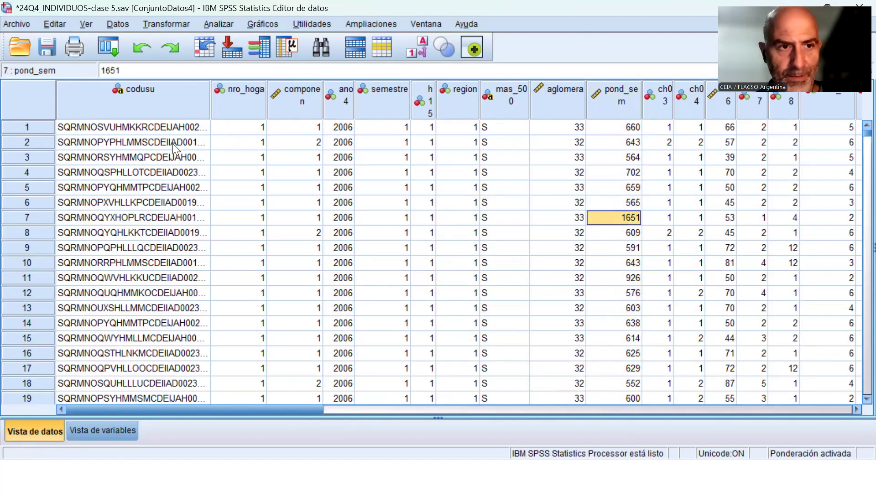
{"action": "left_click", "coordinate": [117, 128]}
{"action": "left_click", "coordinate": [636, 128]}
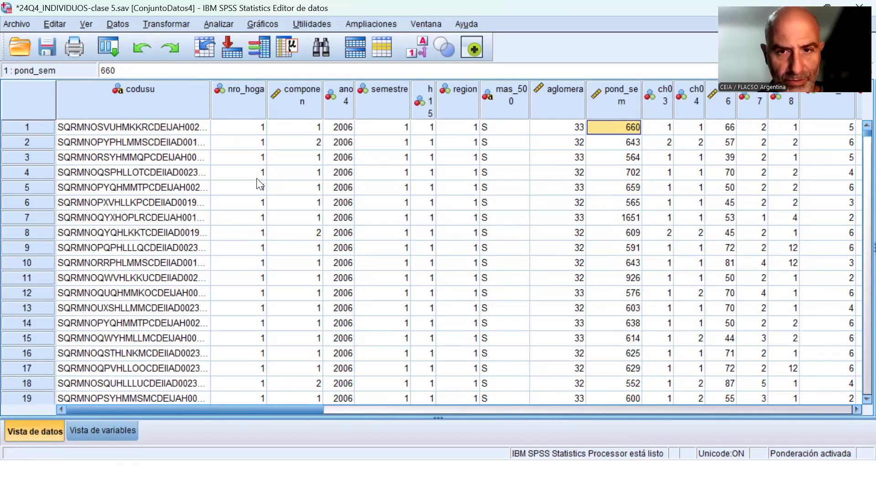
{"action": "scroll", "coordinate": [636, 246], "scroll_direction": "down", "scroll_amount": 4}
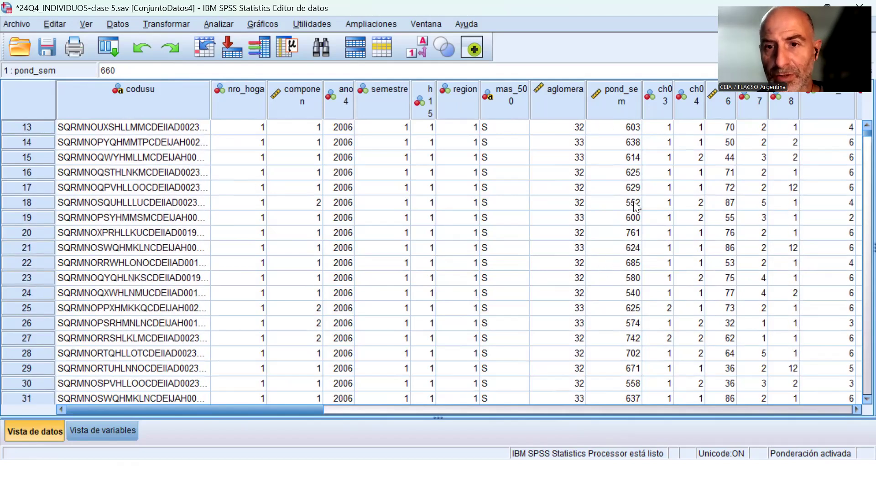
{"action": "scroll", "coordinate": [638, 205], "scroll_direction": "up", "scroll_amount": 1}
{"action": "left_click", "coordinate": [633, 142]}
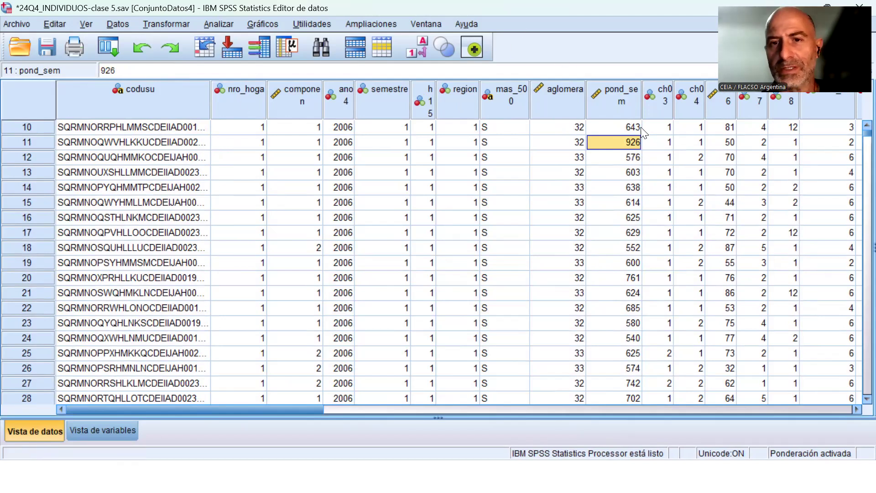
Reset the Frequencies settings and choose pond_sem as the only variable to analyze.
{"action": "left_click", "coordinate": [217, 22]}
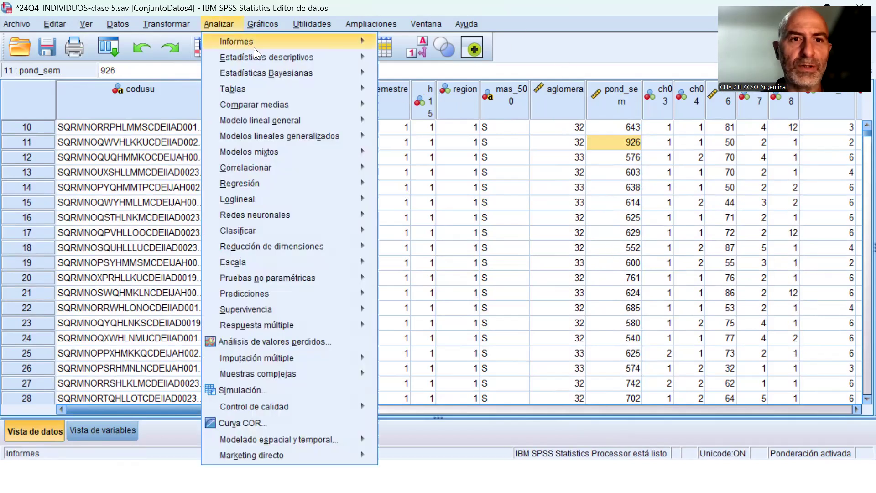
{"action": "mouse_move", "coordinate": [290, 55]}
{"action": "left_click", "coordinate": [399, 59]}
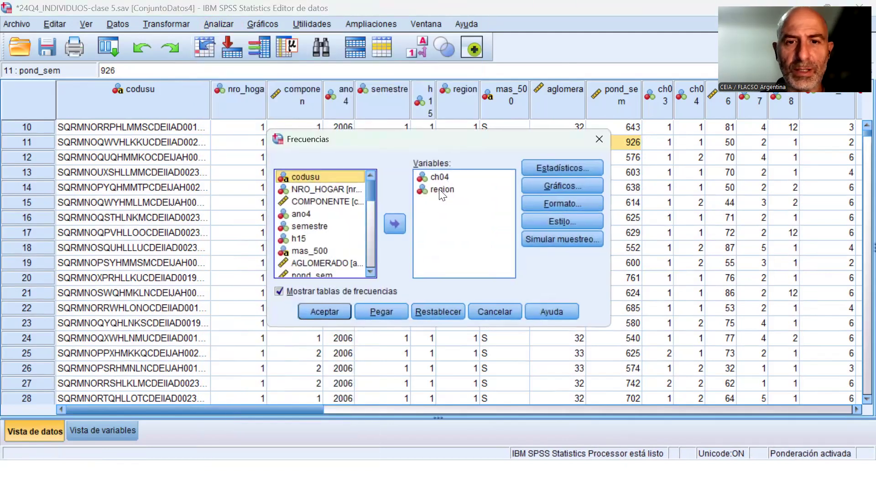
{"action": "left_click", "coordinate": [437, 311]}
{"action": "left_click_drag", "start_coordinate": [376, 185], "coordinate": [372, 195]}
{"action": "left_click", "coordinate": [334, 237]}
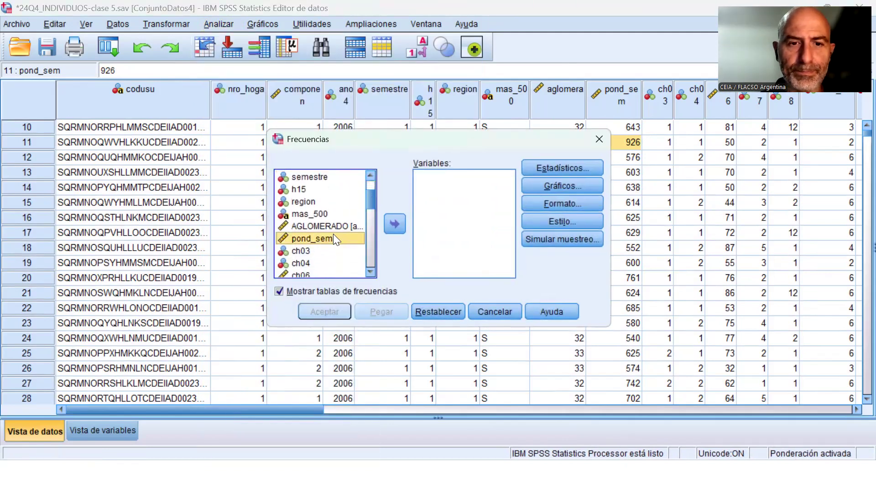
{"action": "left_click", "coordinate": [394, 222]}
Request only the sum statistic for pond_sem, suppress its frequency table, and run the analysis.
{"action": "left_click", "coordinate": [571, 171]}
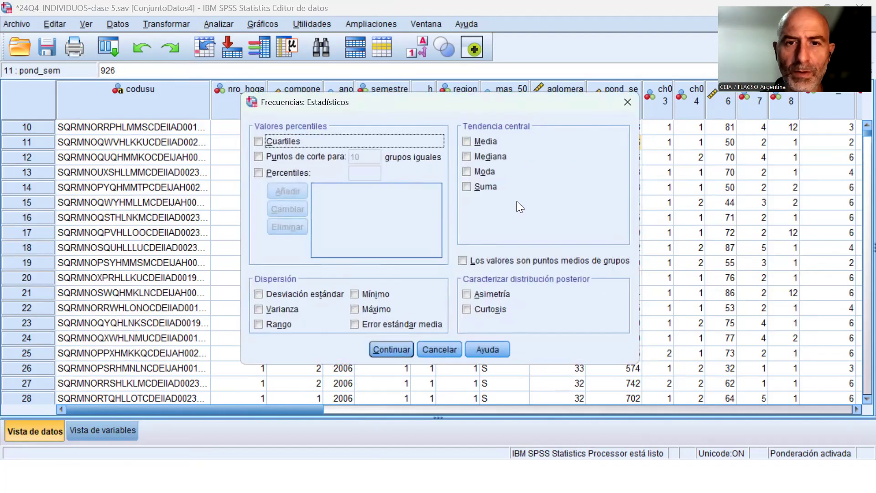
{"action": "left_click", "coordinate": [480, 187]}
{"action": "left_click", "coordinate": [391, 349]}
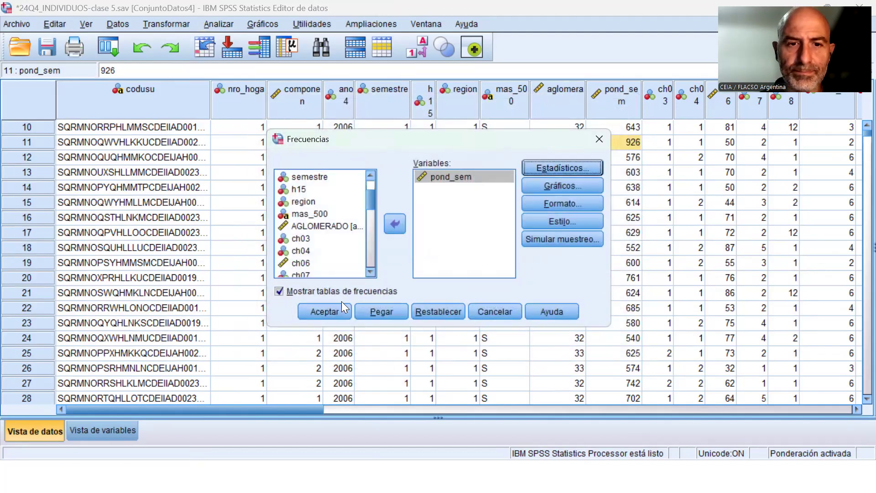
{"action": "left_click", "coordinate": [325, 312]}
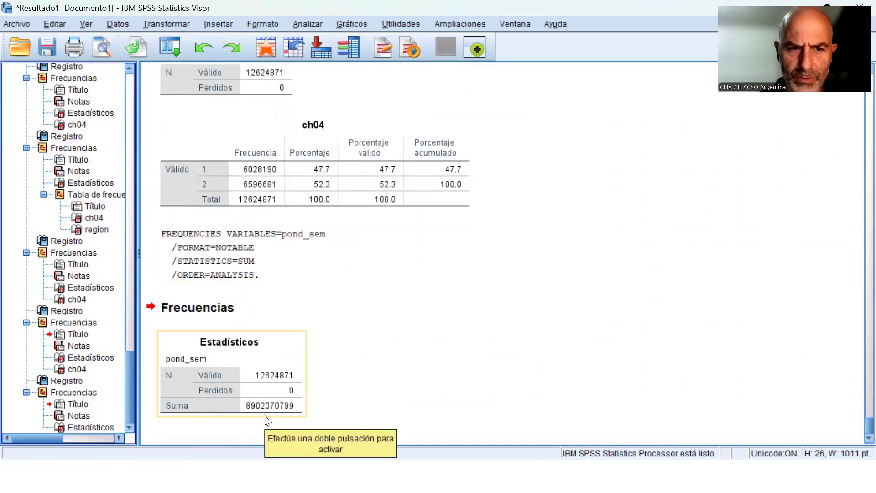
Turn off case weighting by pond_sem so that the dataset's cases are not weighted.
{"action": "left_click", "coordinate": [514, 26]}
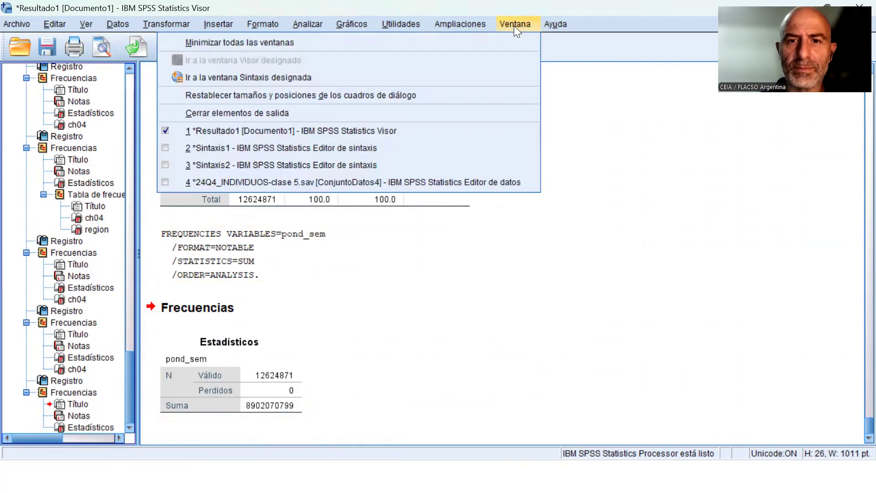
{"action": "mouse_move", "coordinate": [118, 23]}
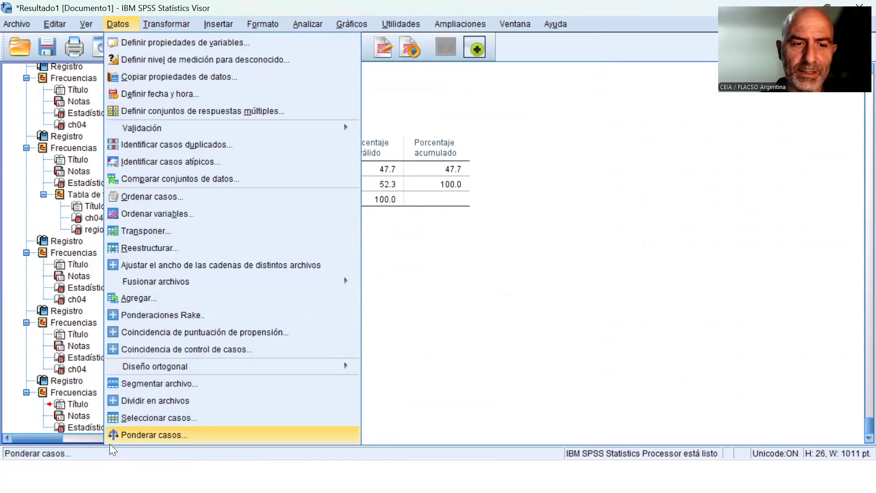
{"action": "left_click", "coordinate": [168, 436]}
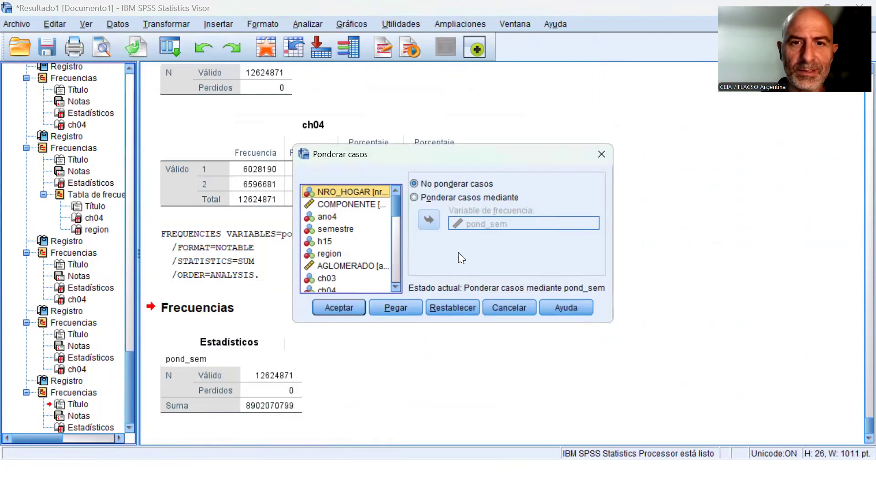
{"action": "left_click", "coordinate": [330, 299]}
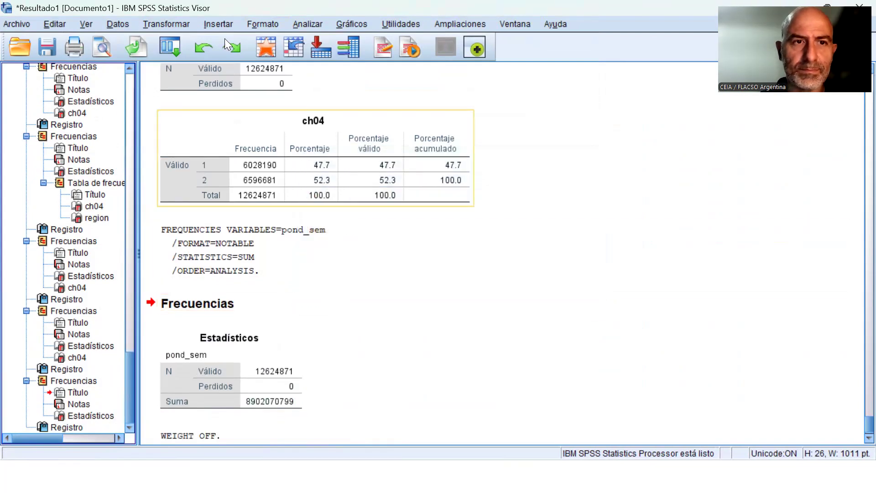
{"action": "left_click", "coordinate": [118, 24]}
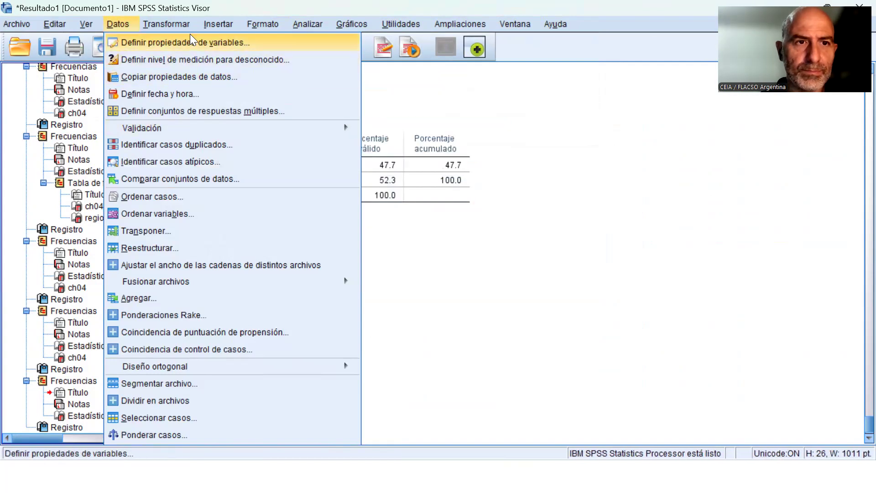
Rerun the Frequencies analysis of pond_sem on the unweighted cases, requesting only the sum without a frequency table.
{"action": "mouse_move", "coordinate": [305, 26]}
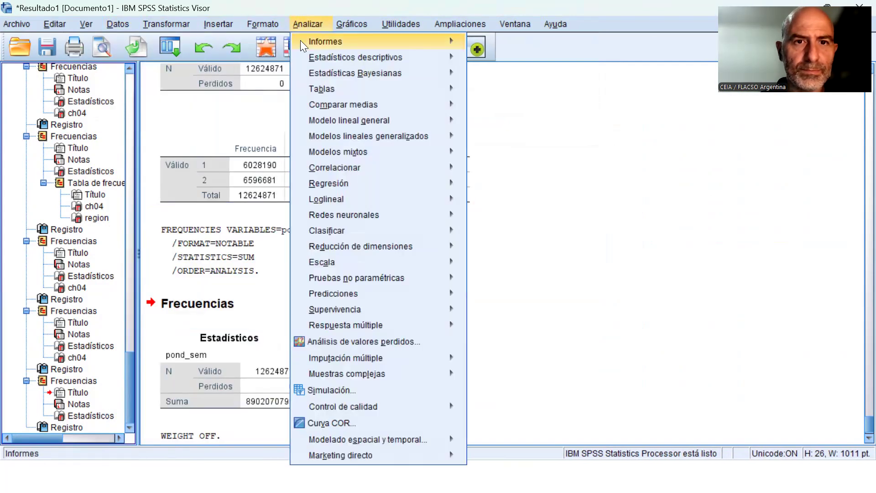
{"action": "mouse_move", "coordinate": [382, 56]}
{"action": "left_click", "coordinate": [488, 56]}
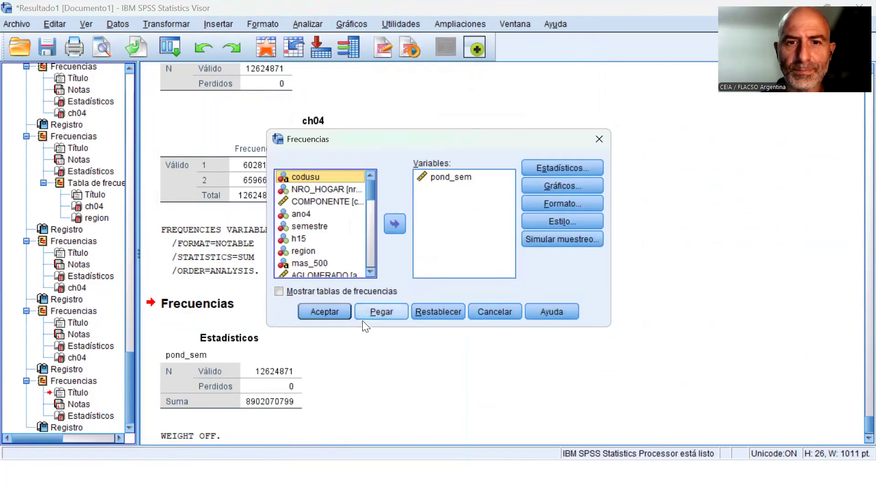
{"action": "left_click", "coordinate": [330, 317]}
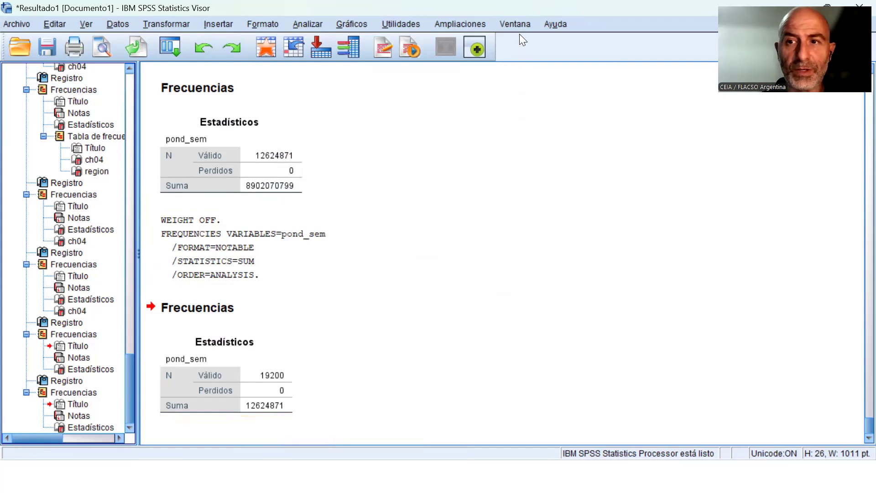
Examine the starting options of the Complex Samples sampling wizard without creating a plan, and review the available Complex Samples procedures.
{"action": "left_click", "coordinate": [306, 24]}
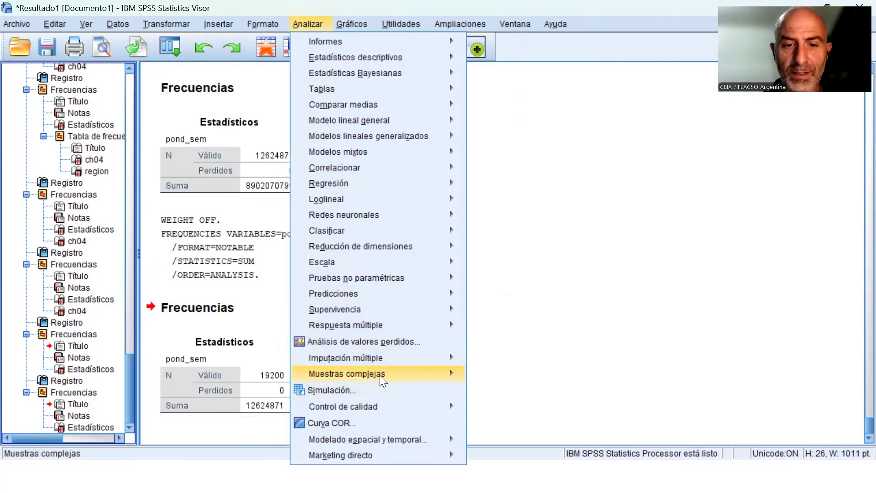
{"action": "mouse_move", "coordinate": [387, 375]}
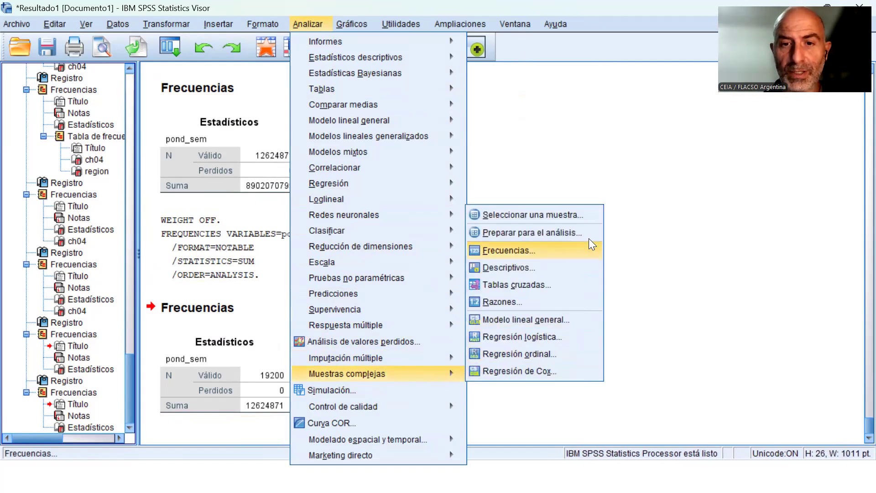
{"action": "left_click", "coordinate": [588, 214]}
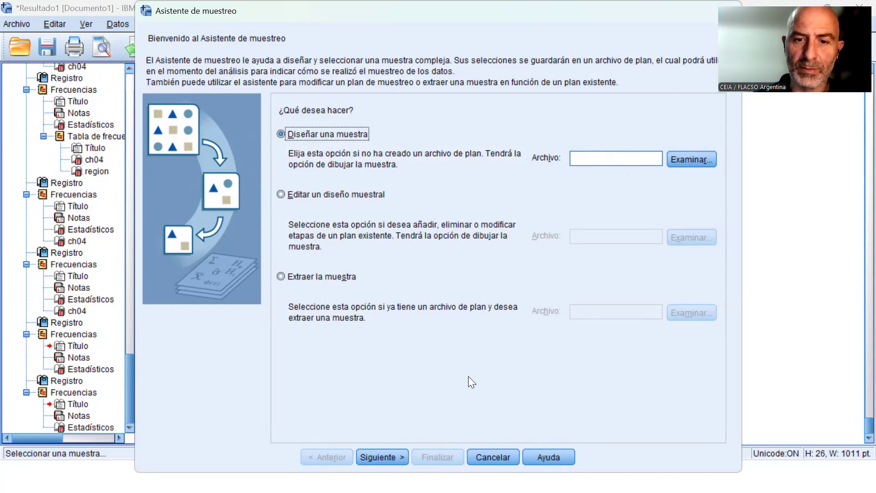
{"action": "left_click", "coordinate": [493, 463]}
{"action": "left_click", "coordinate": [319, 24]}
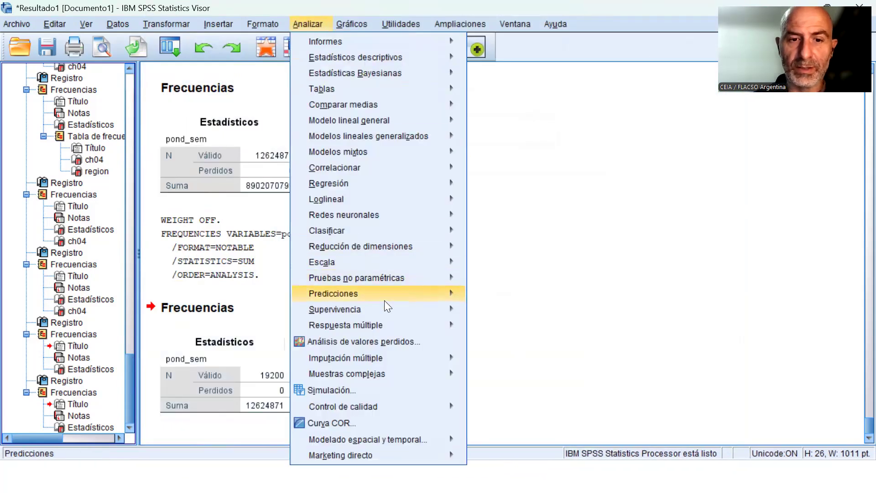
{"action": "mouse_move", "coordinate": [413, 374]}
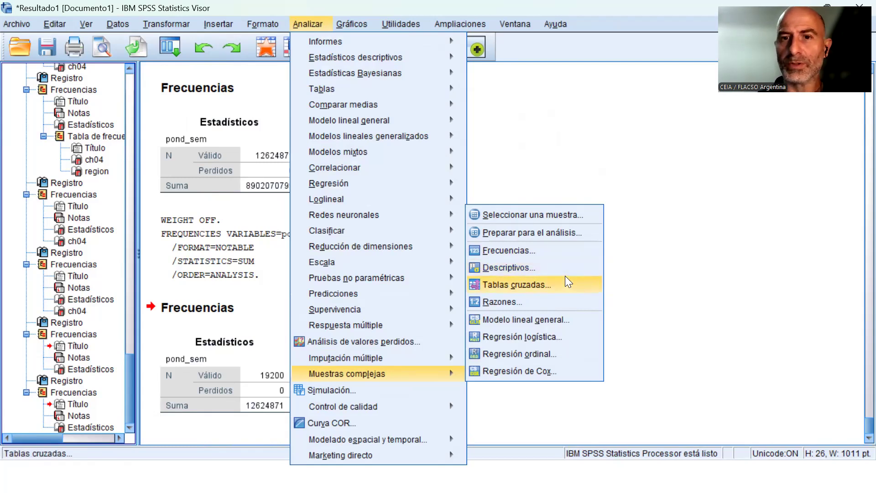
{"action": "left_click", "coordinate": [605, 153]}
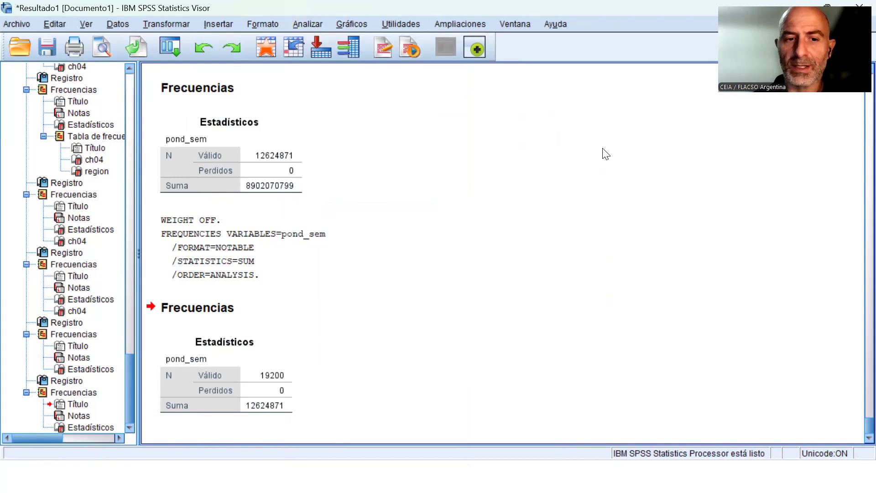